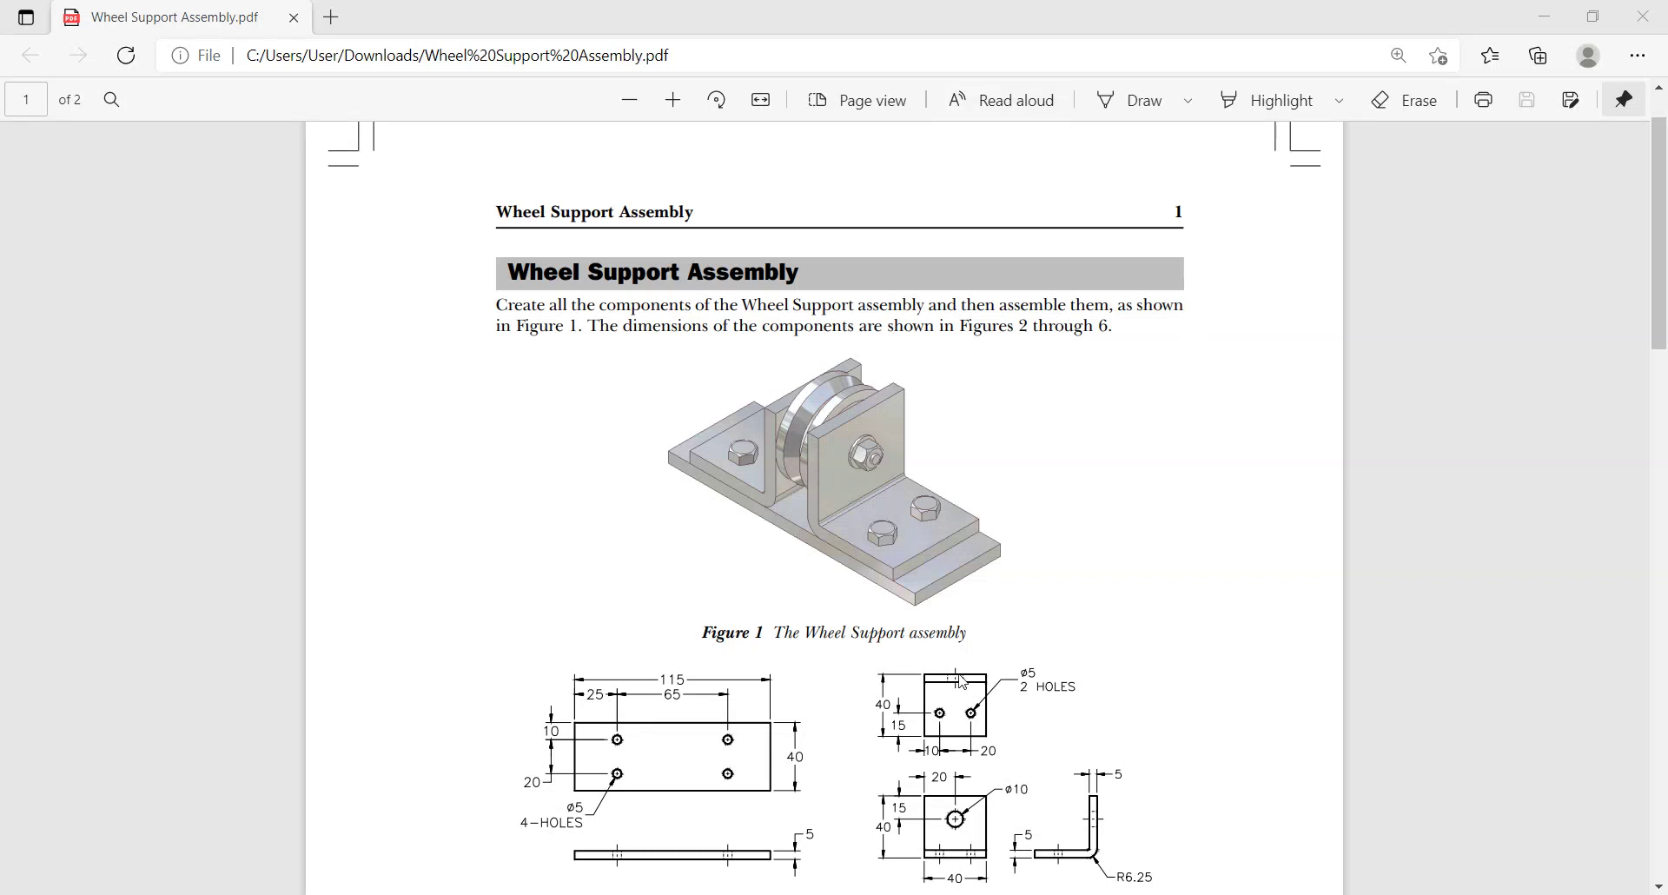
Step: Scroll the Wheel Support Assembly PDF down to Figure 2
scroll(971, 729, down, 3)
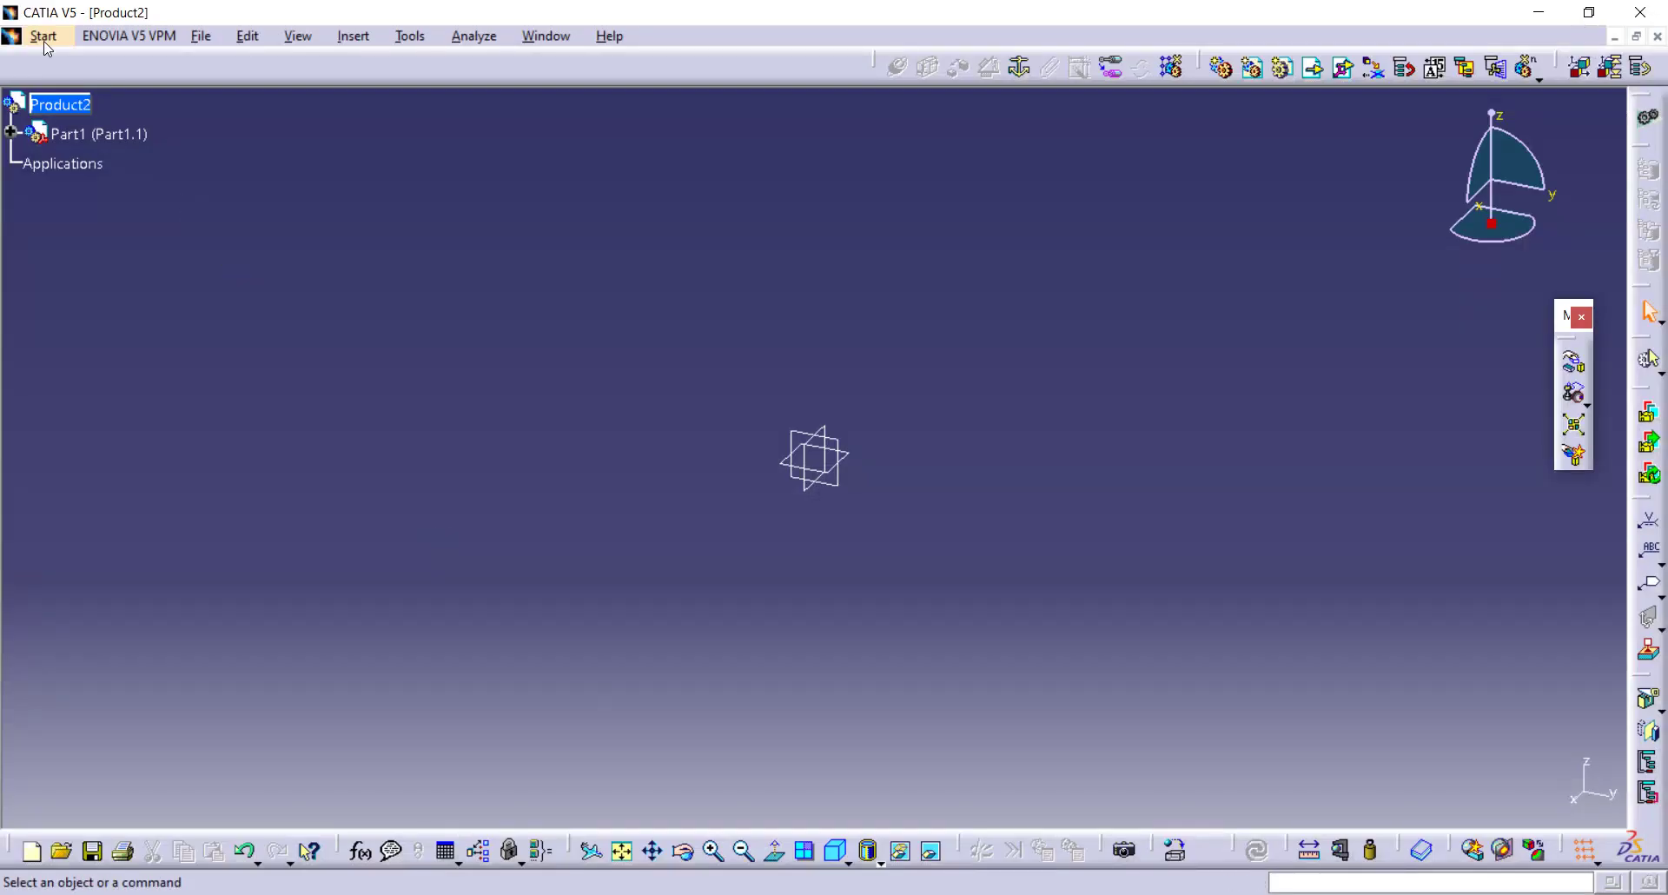
Step: Create a new Product3 assembly via Start > Mechanical Design > Assembly Design
click(43, 37)
mouse_move(121, 89)
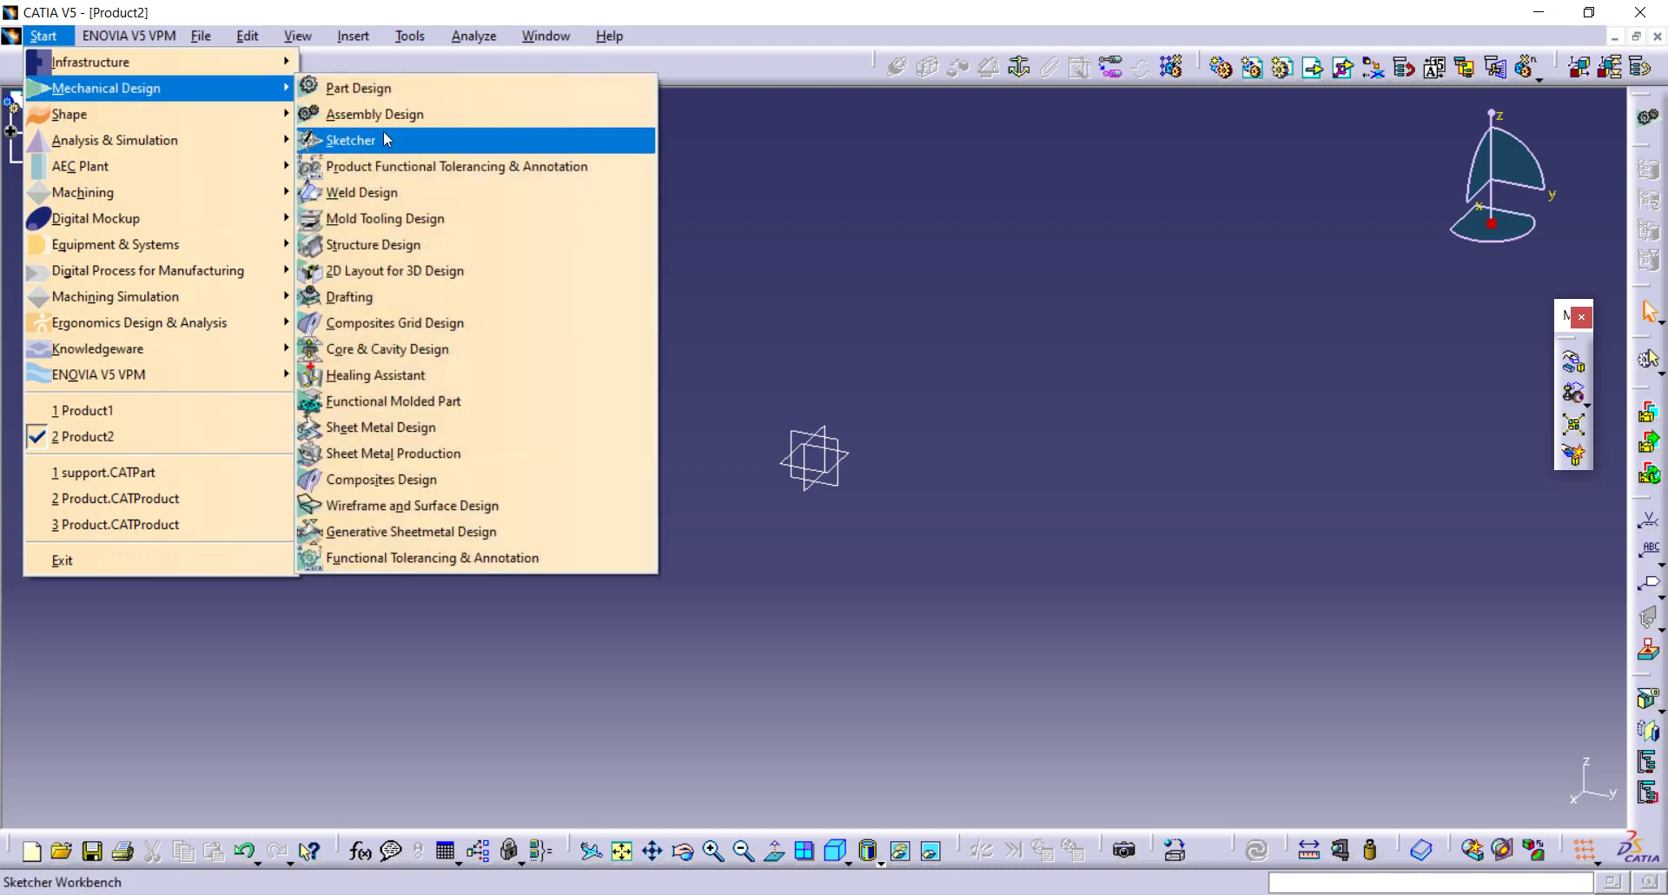
click(404, 120)
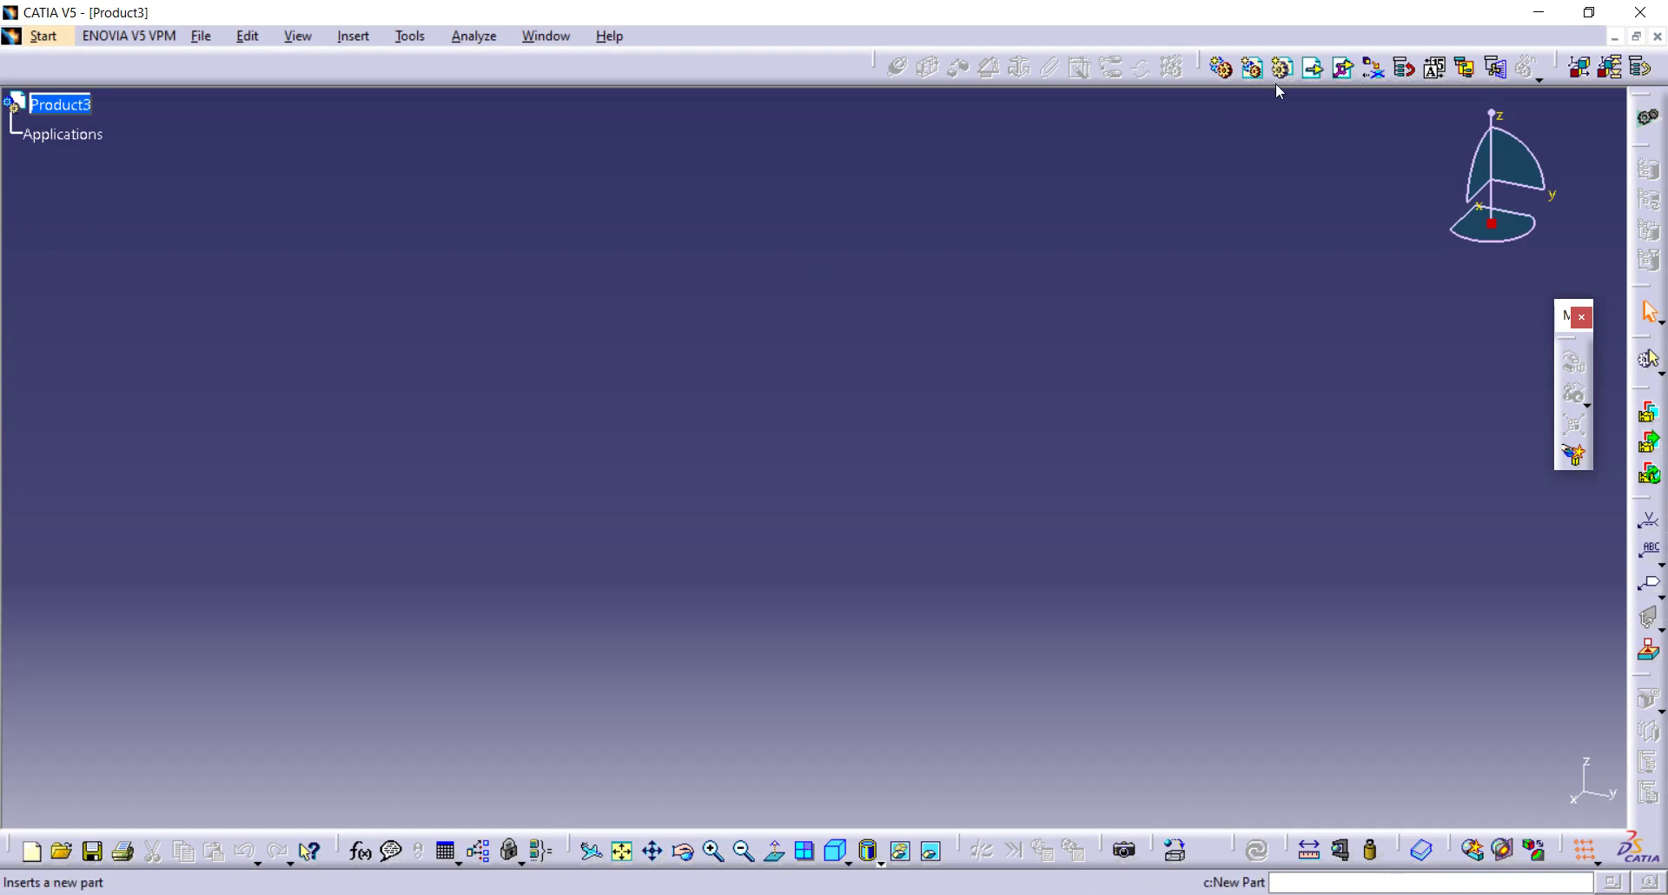
Step: Insert the base part file into Product3 as an existing component
click(1313, 77)
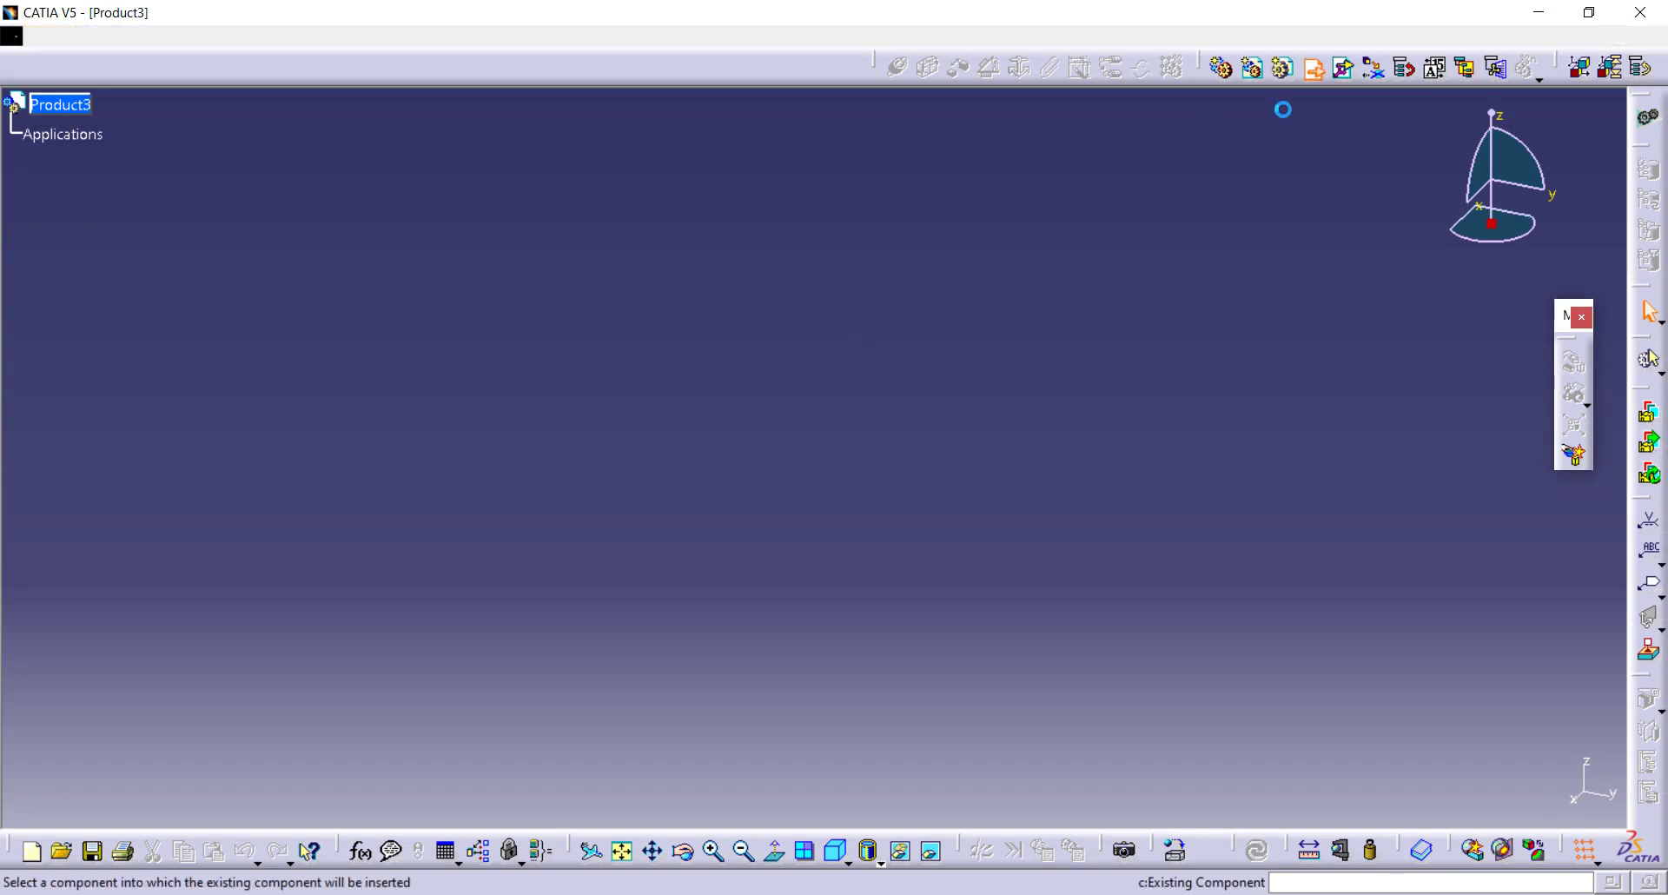
click(51, 106)
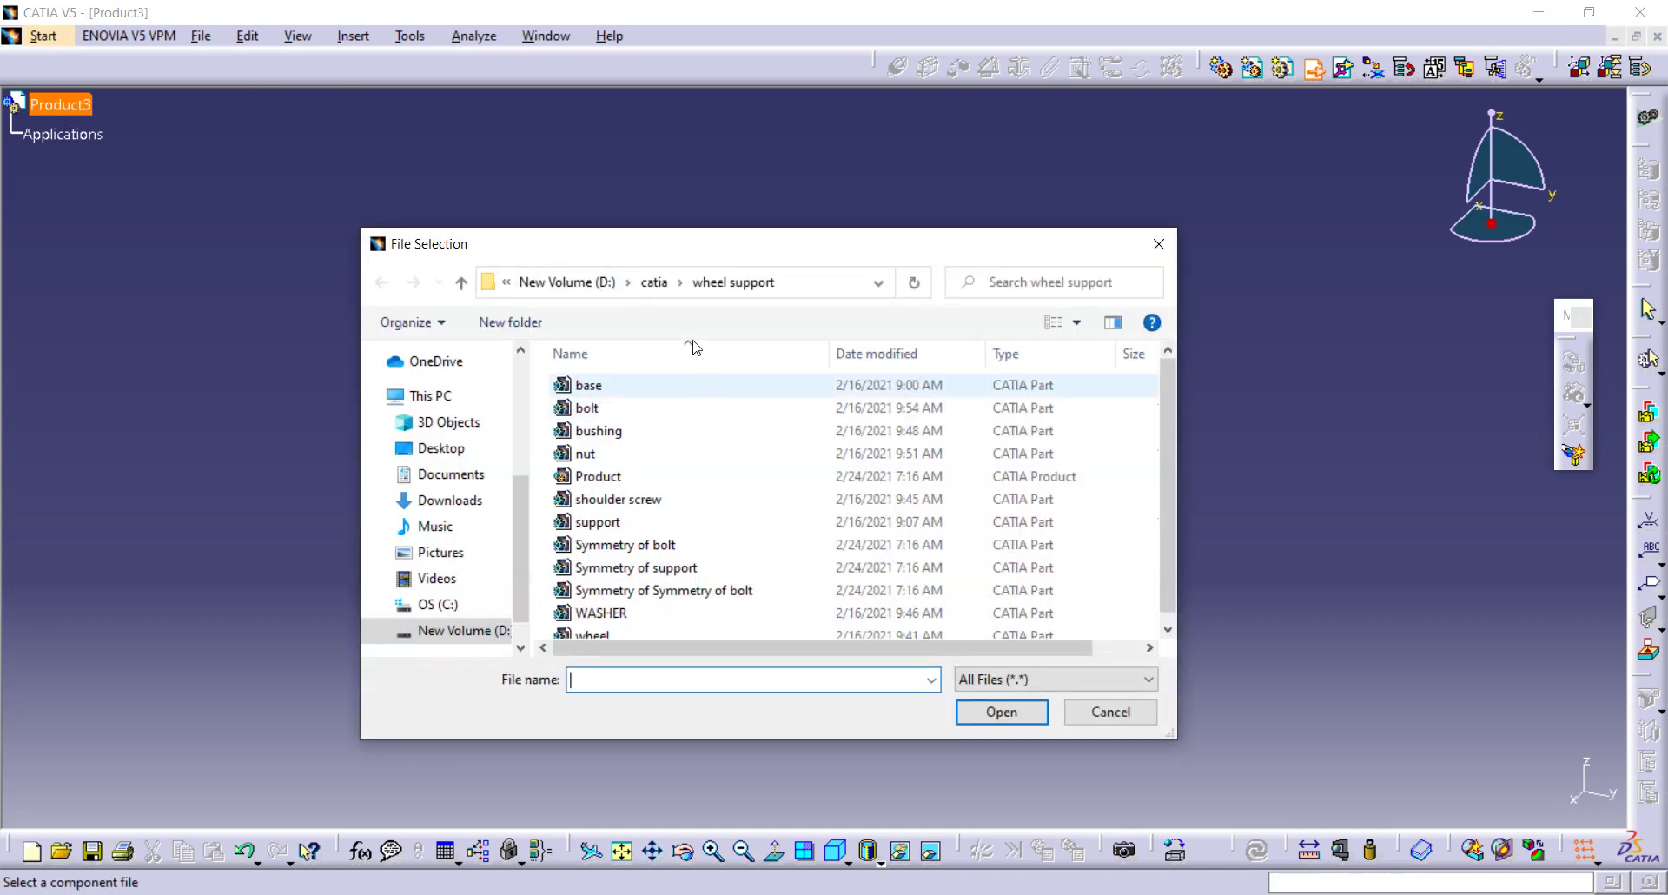
click(665, 391)
click(1008, 710)
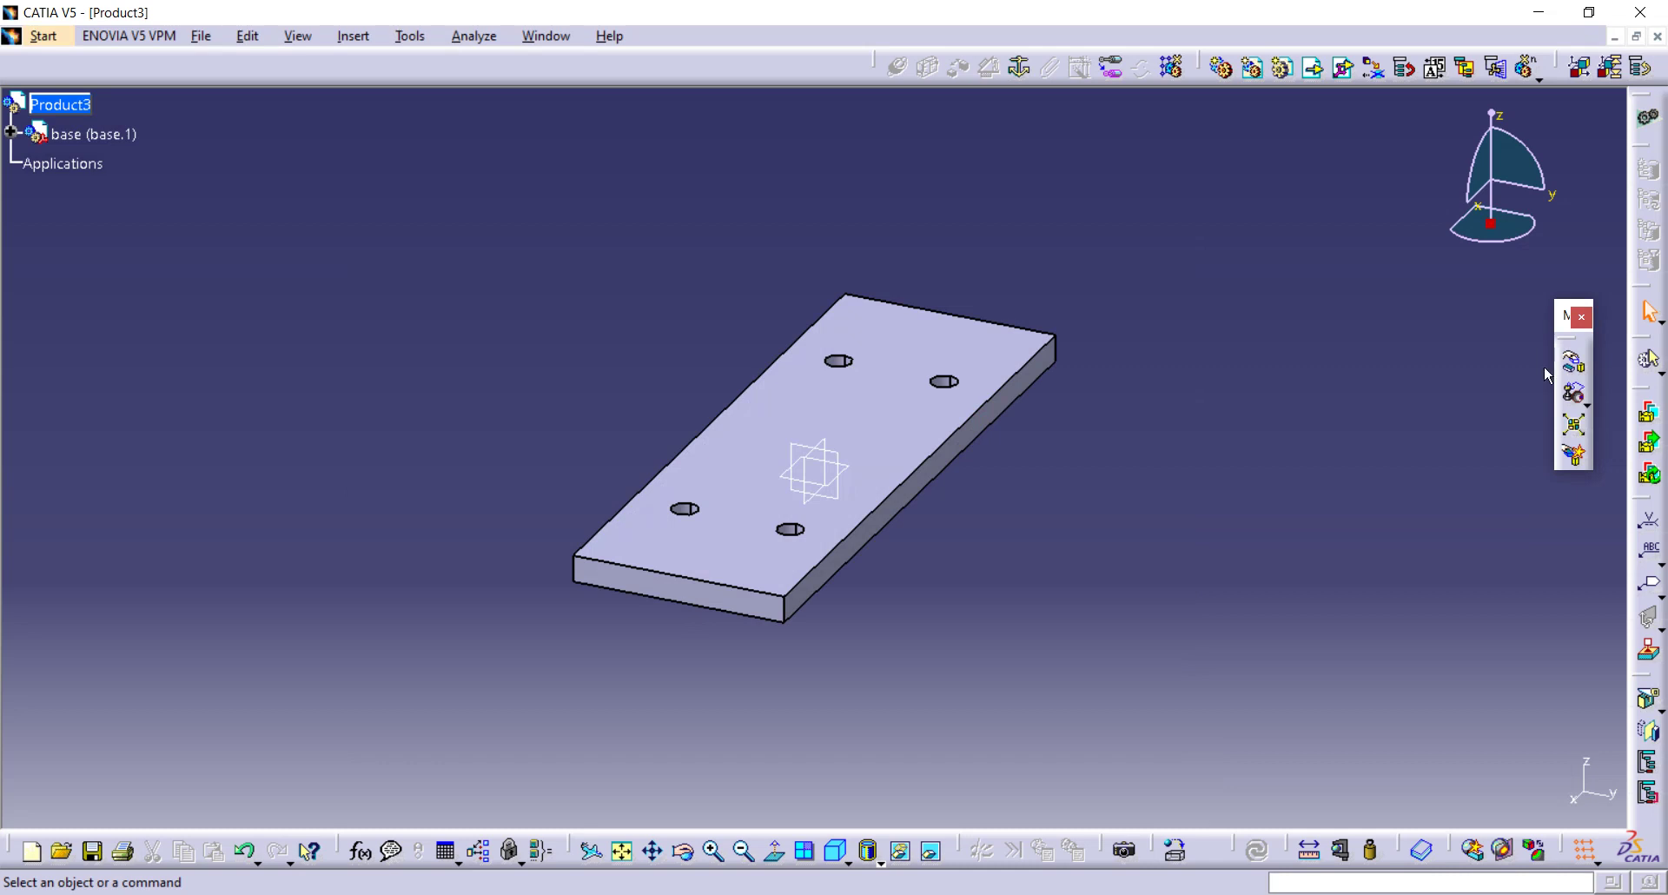
Step: Drag the base plate to a new position along the YZ plane, then the XY plane
click(1574, 363)
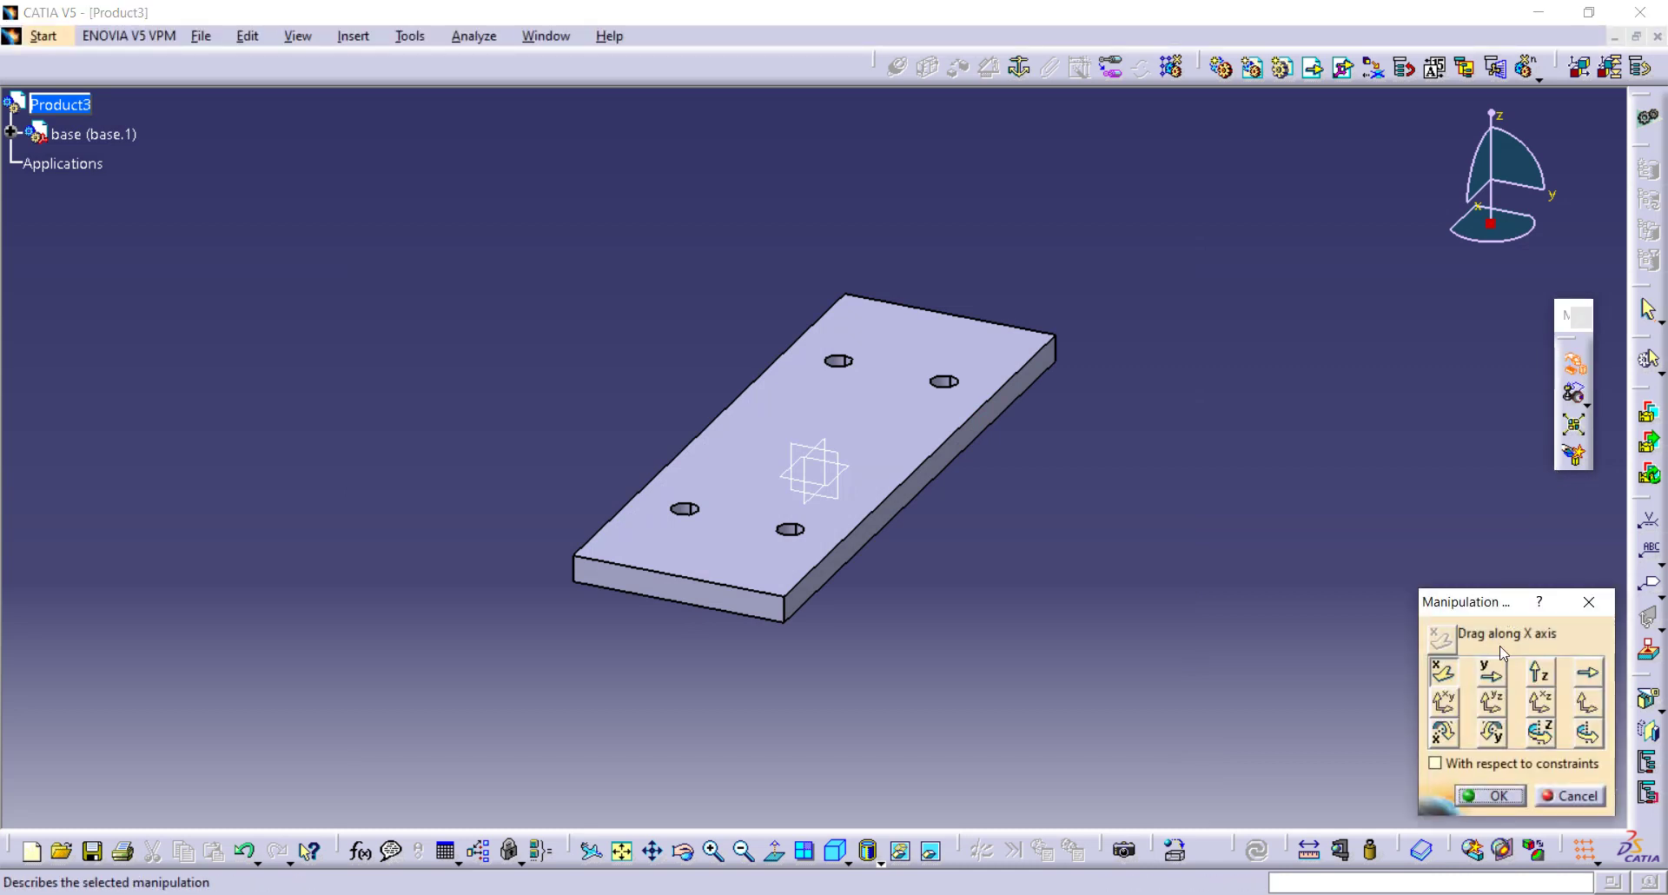
click(1492, 700)
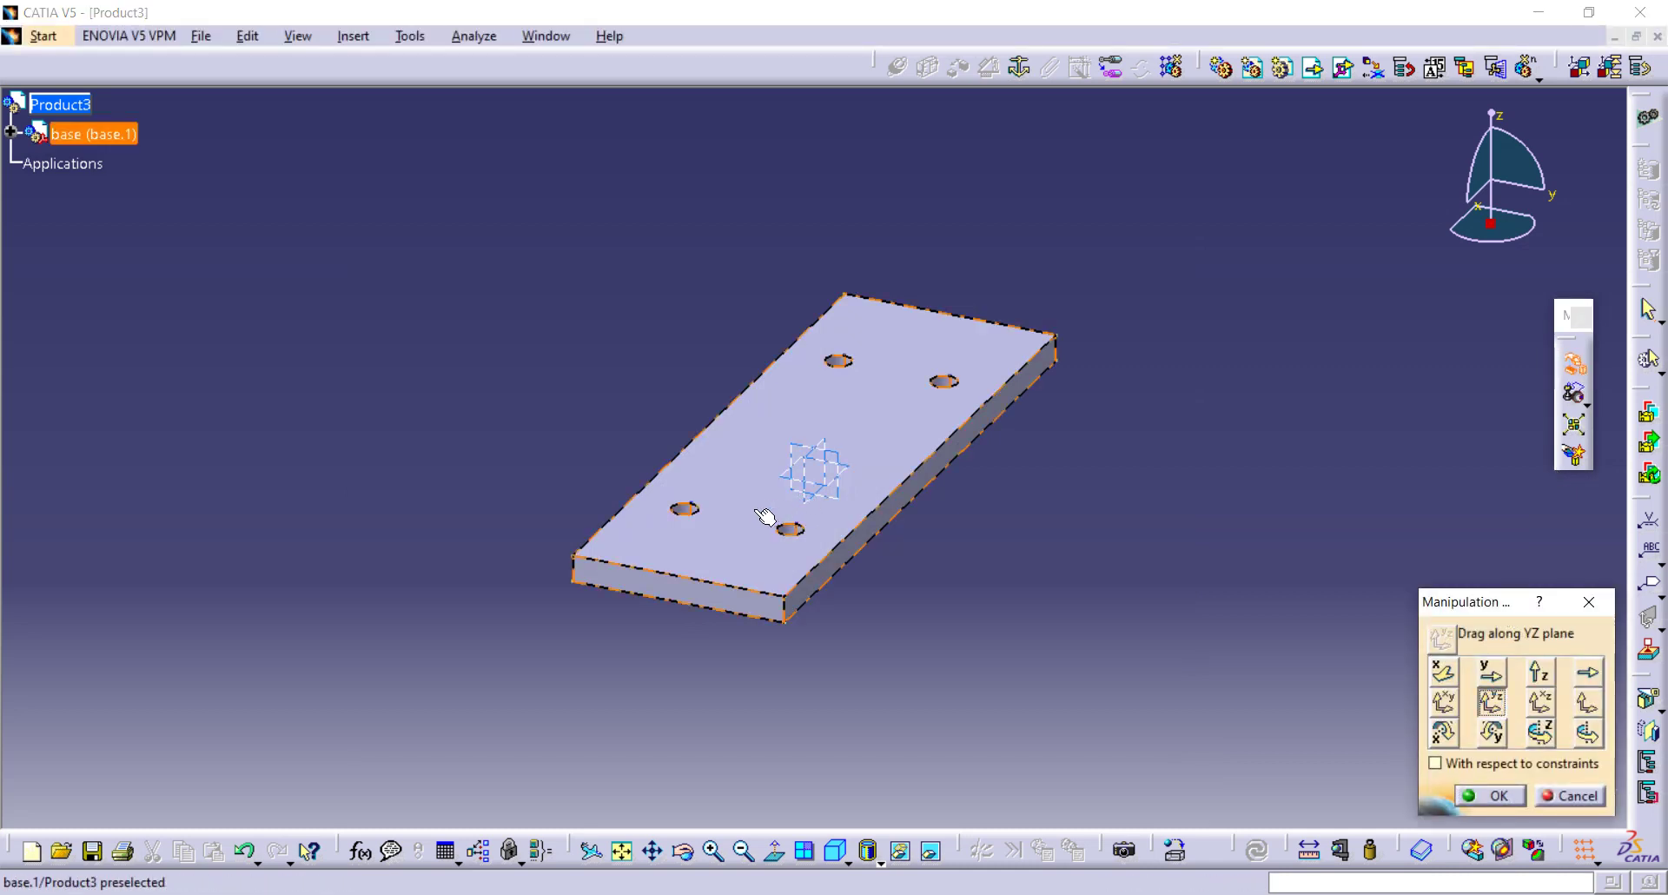
drag(757, 511, 1206, 328)
middle_drag(998, 436, 828, 545)
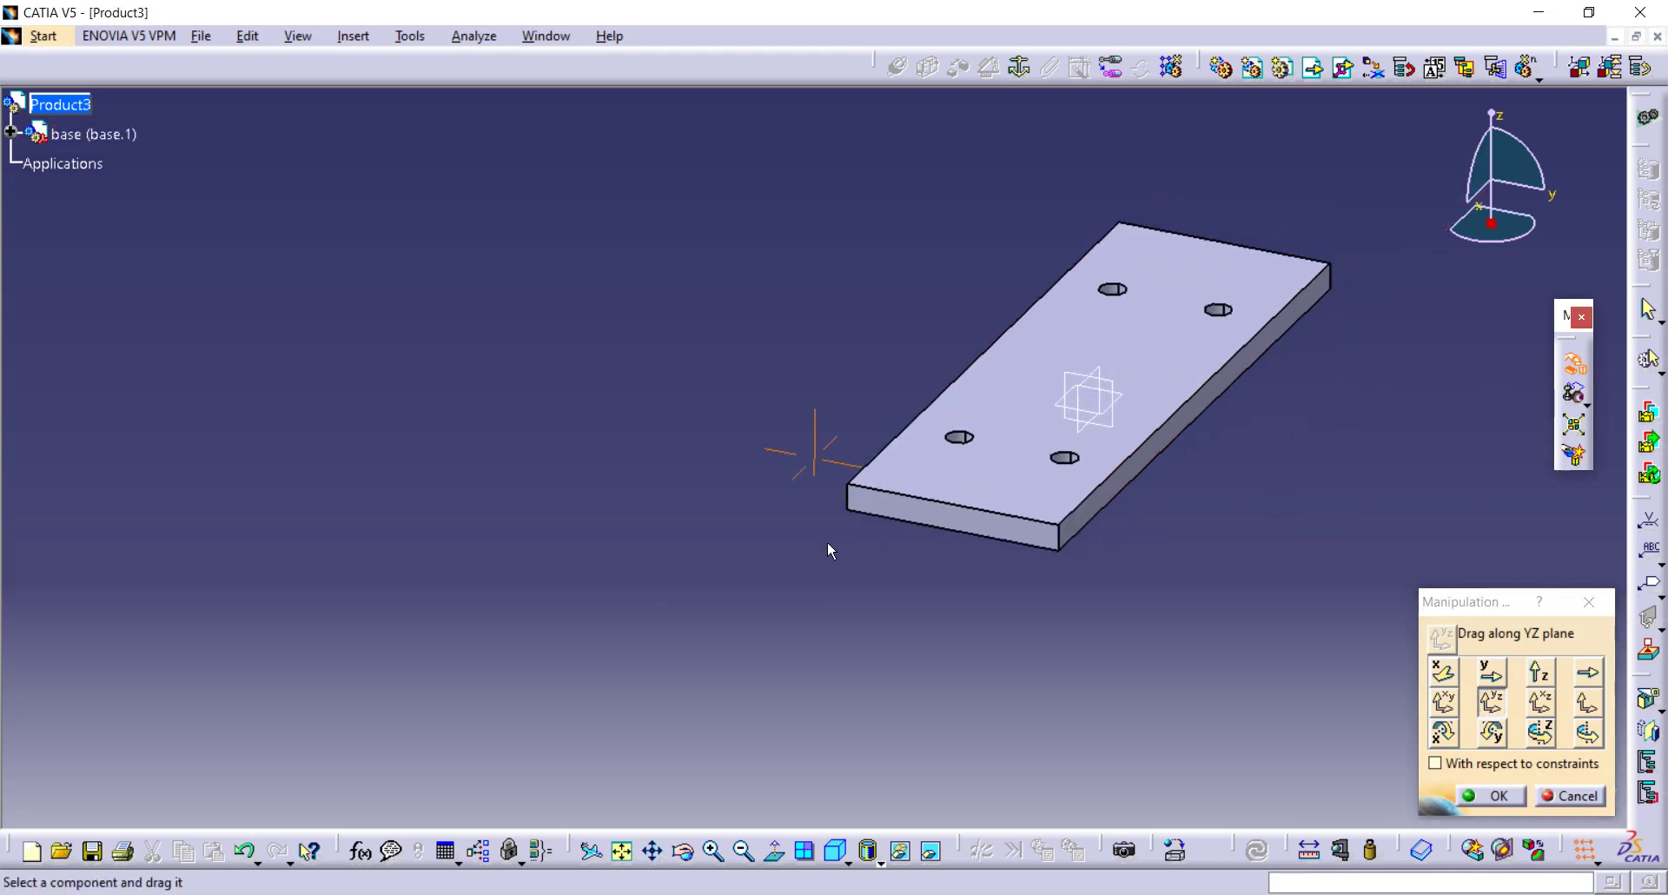
drag(1035, 429, 1233, 431)
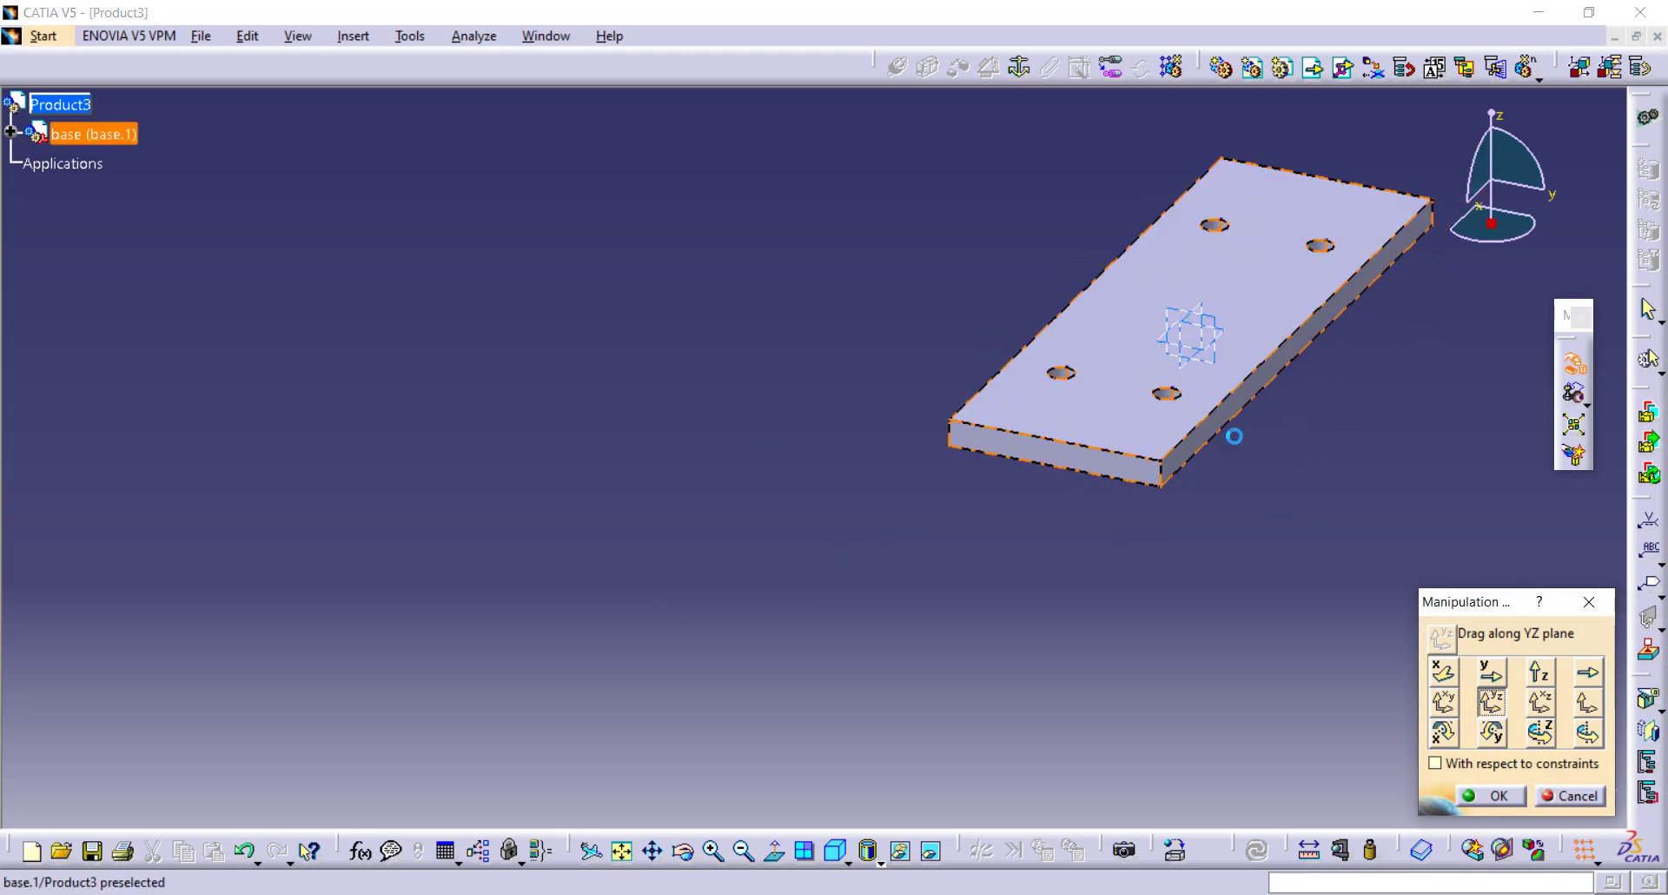
click(1446, 704)
drag(1139, 351, 1020, 331)
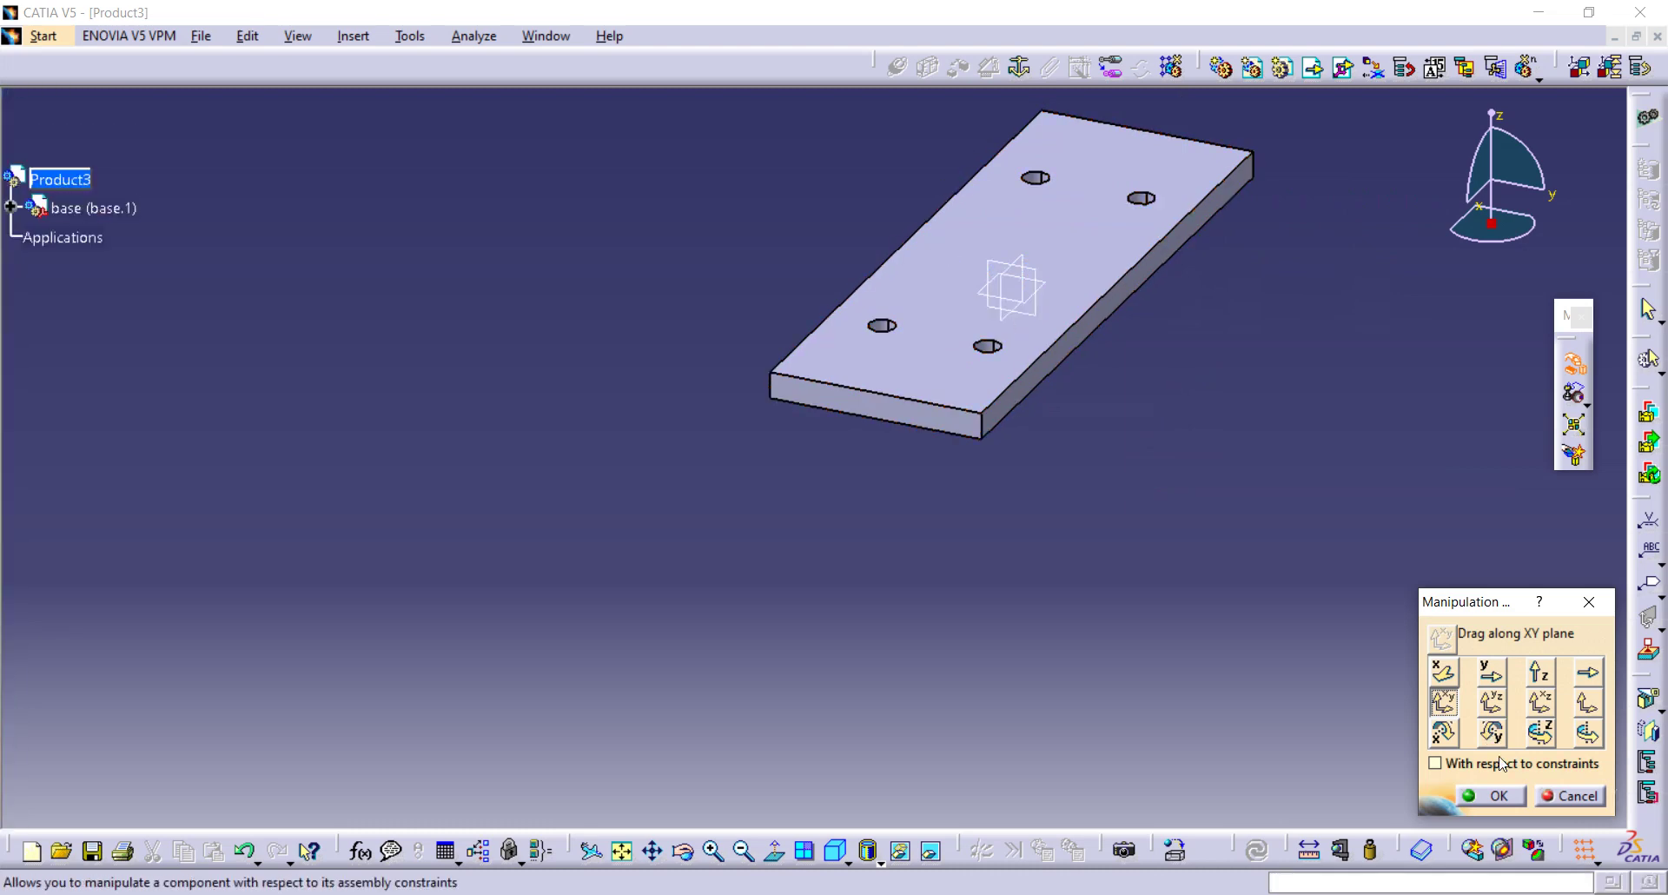
Step: Close Manipulation and apply a Fix constraint to the base plate
click(1513, 797)
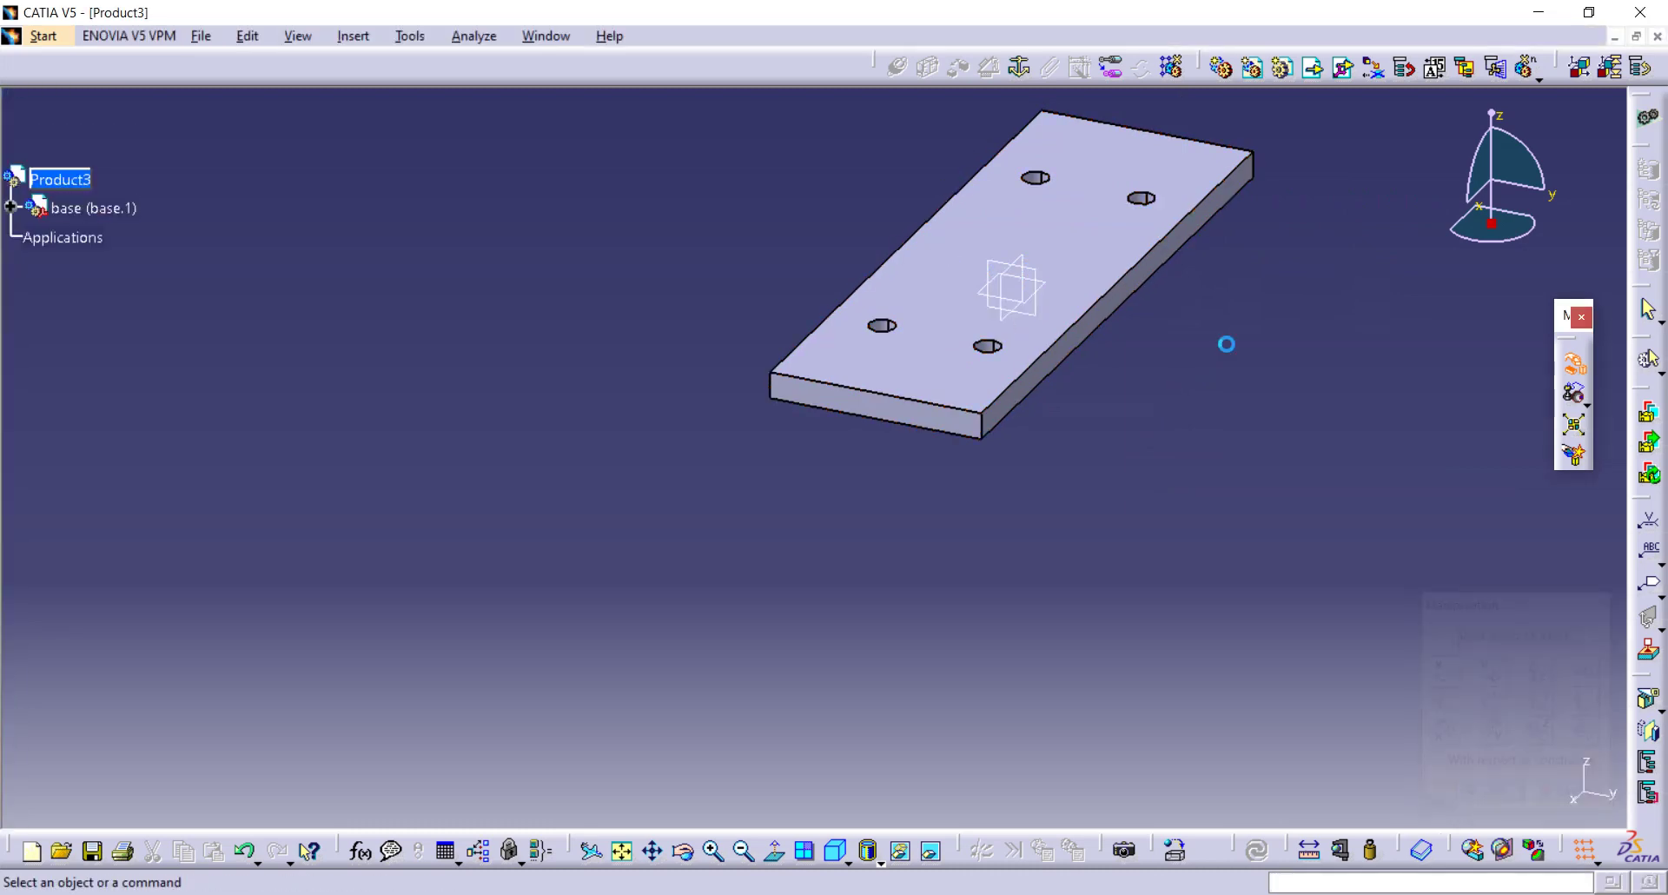
click(1020, 69)
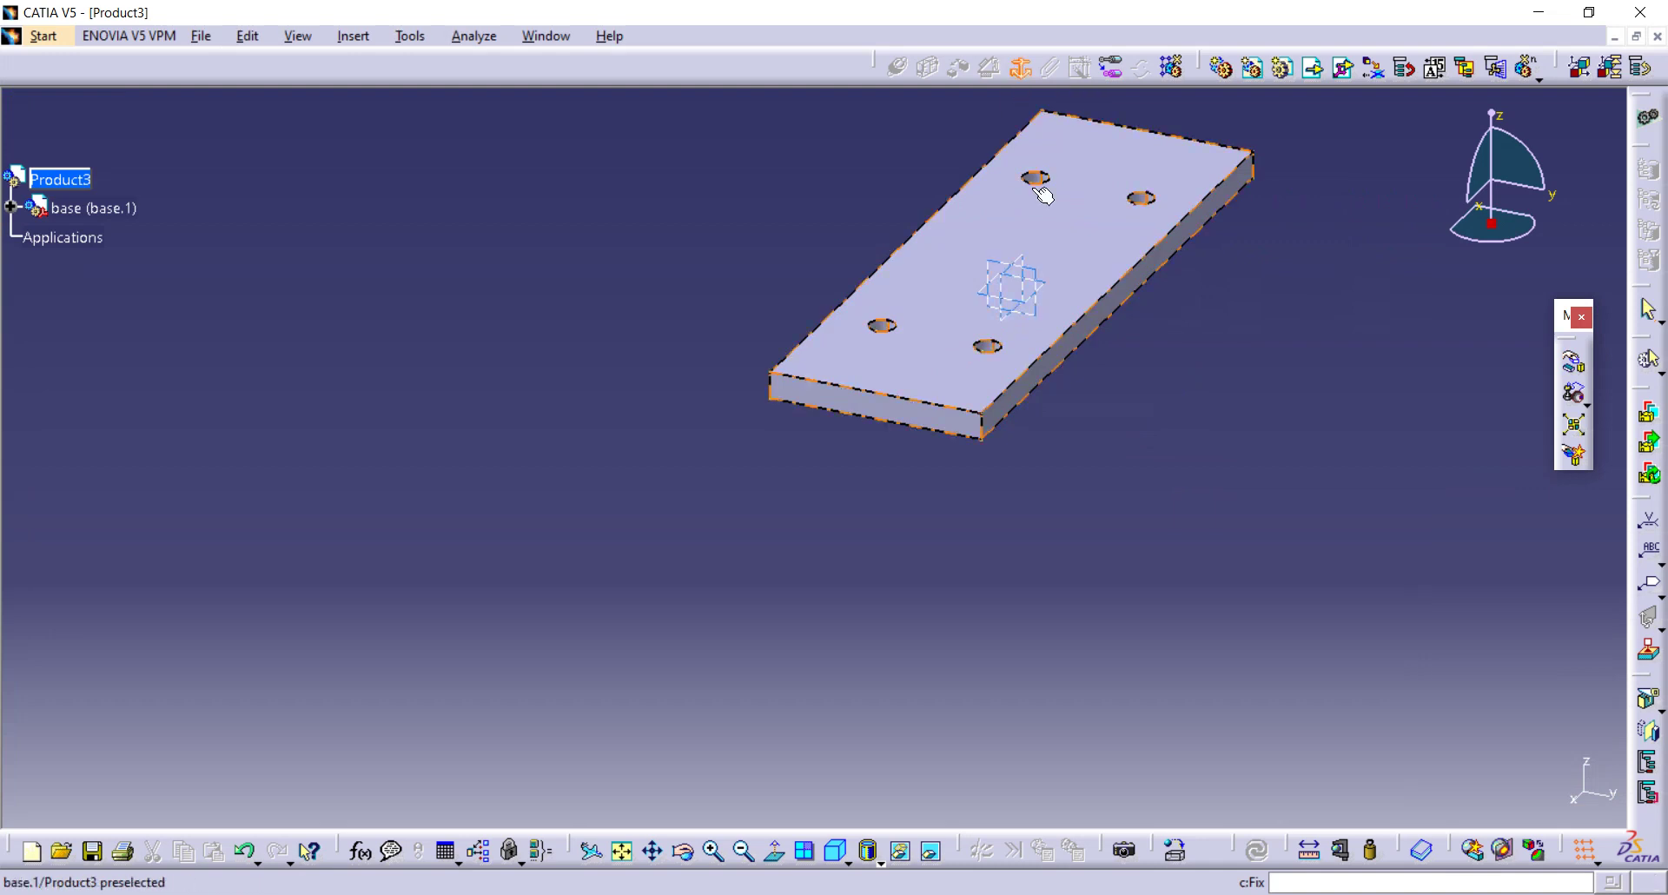
click(1058, 236)
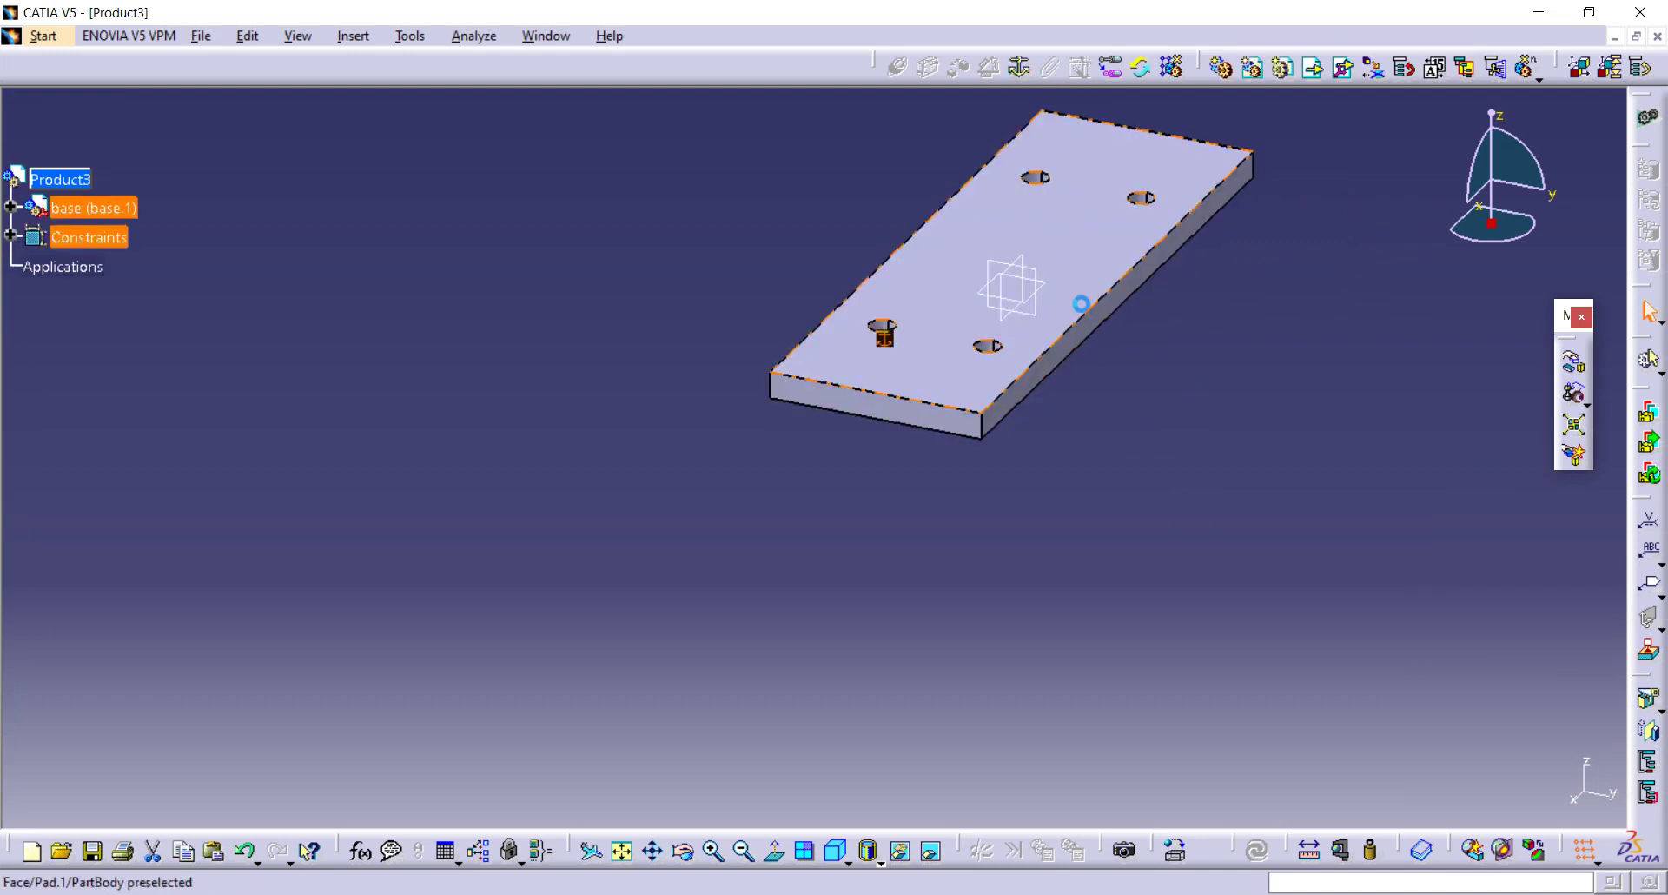
click(1025, 221)
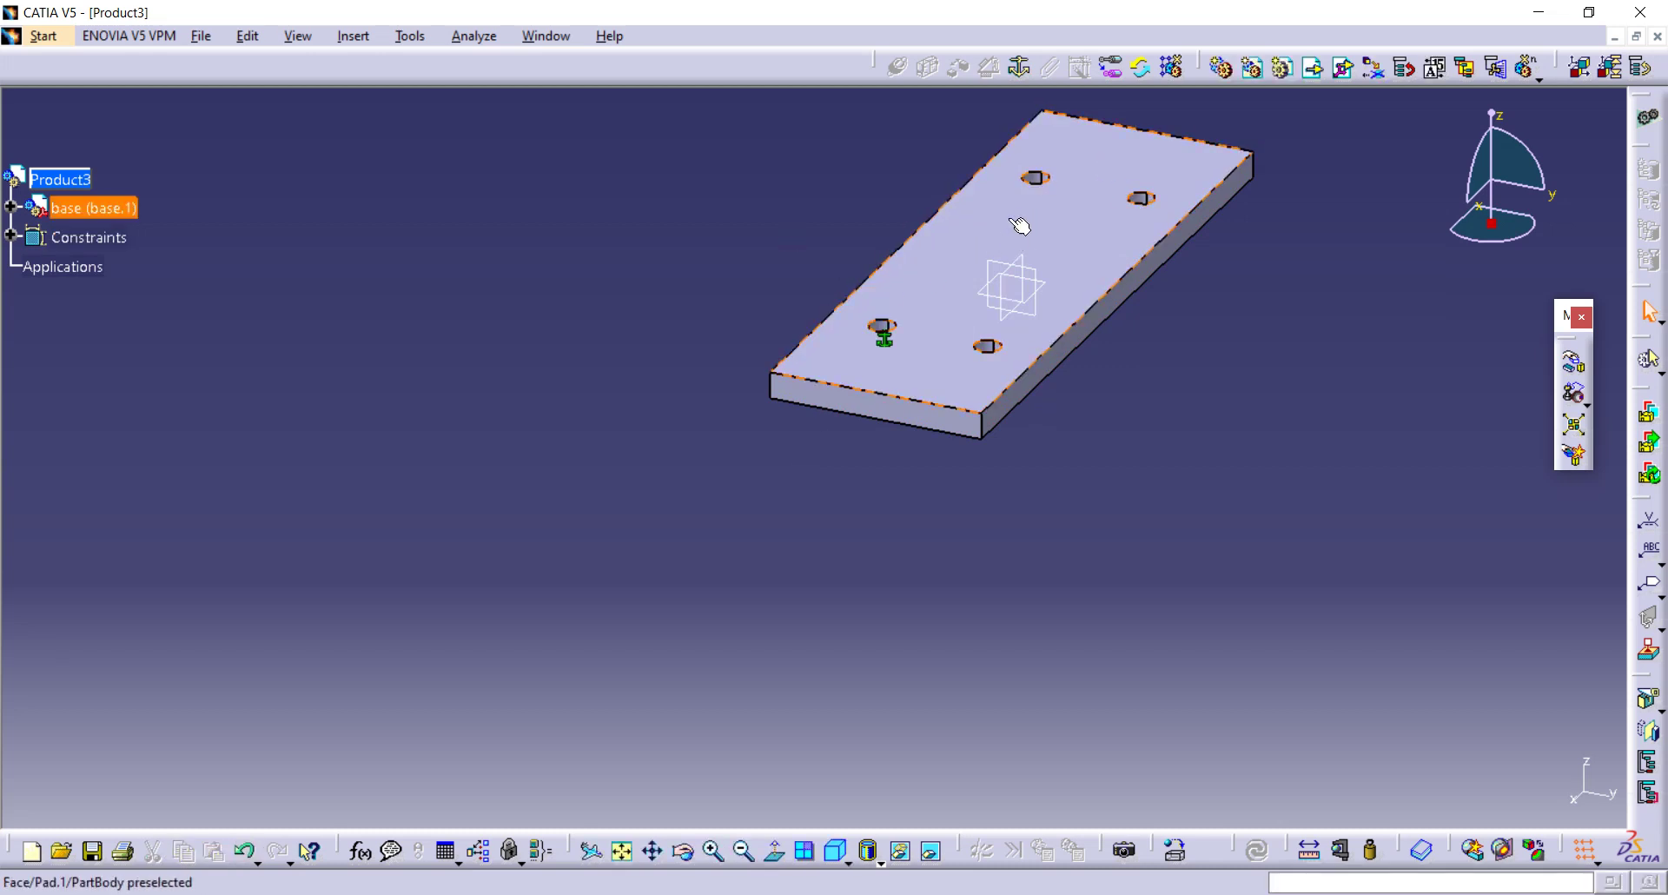
Step: Dismiss the error and insert the support part file into Product3
click(1316, 74)
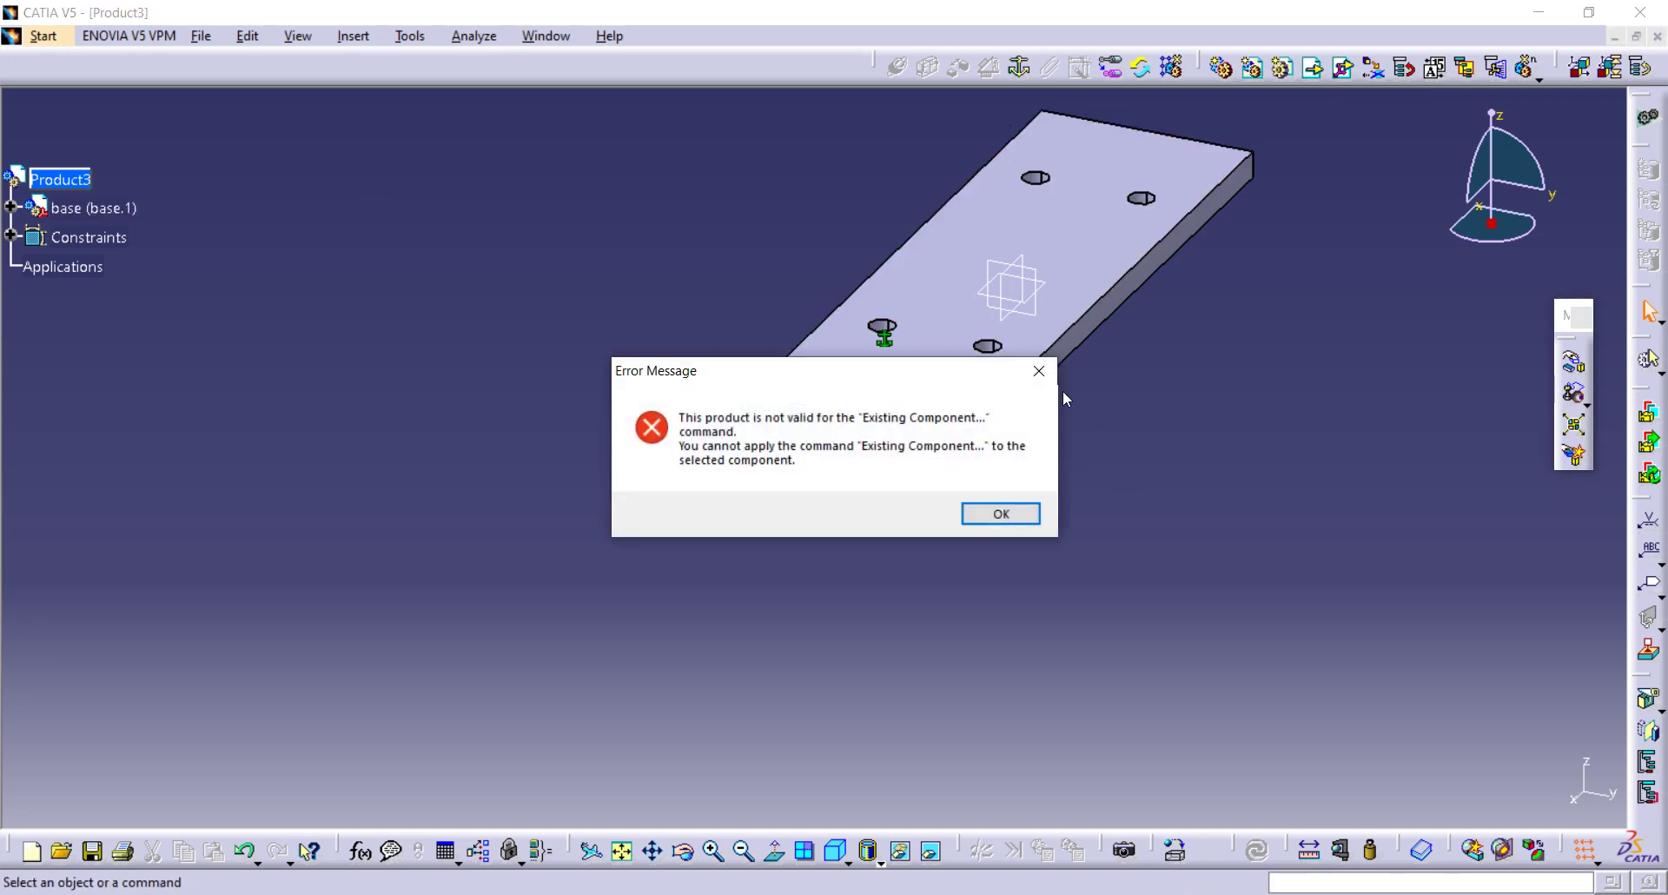
key(Return)
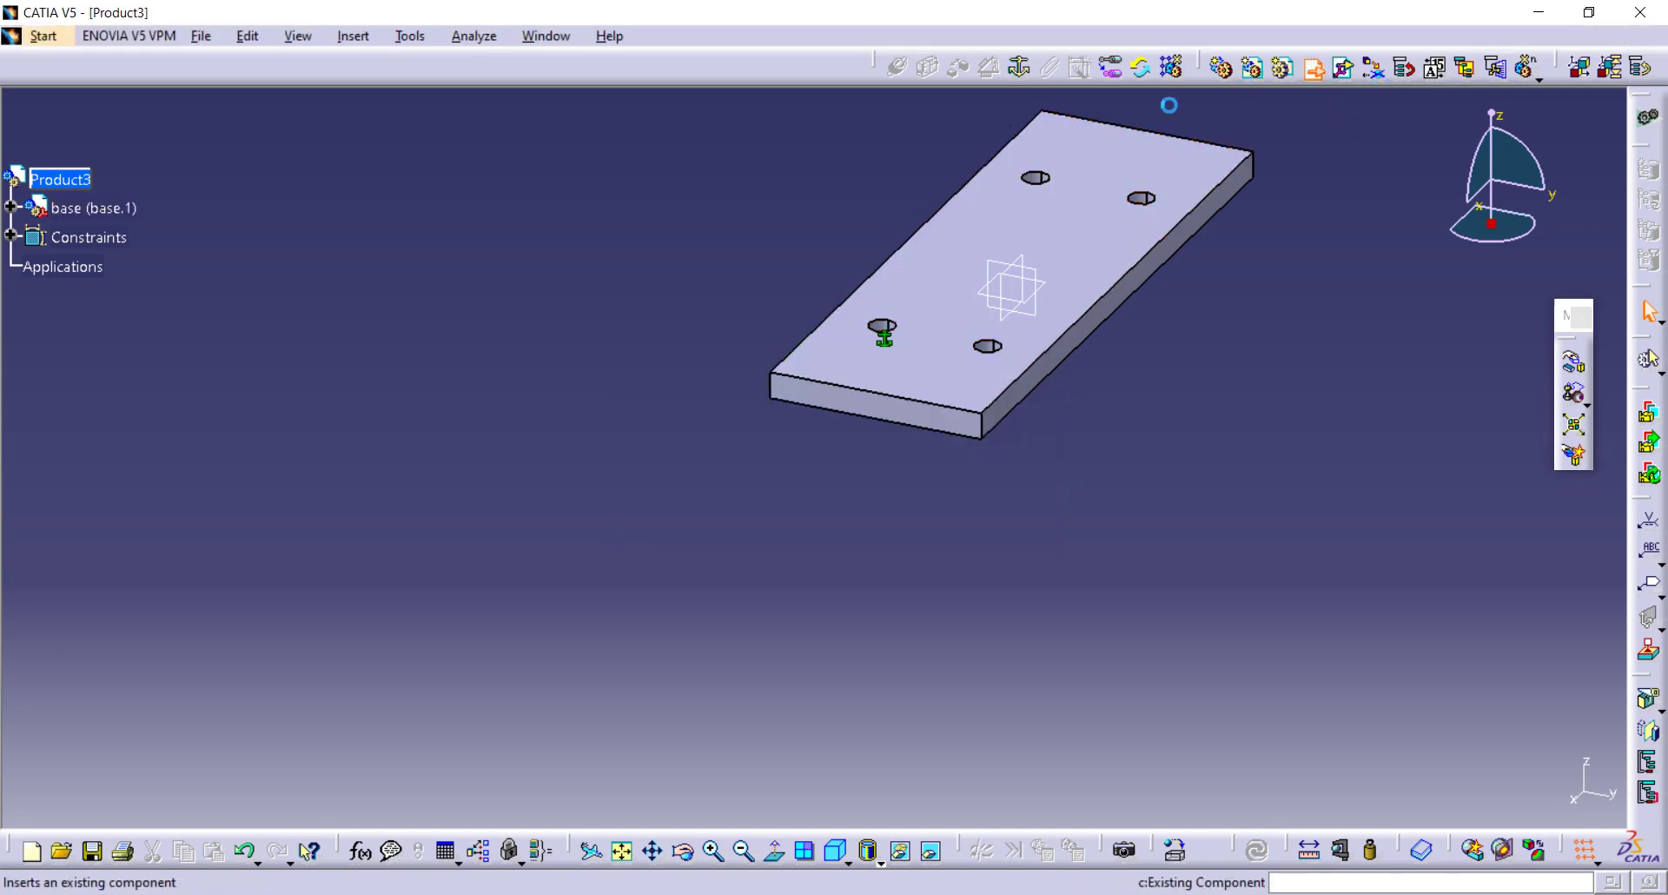
click(1313, 67)
click(99, 180)
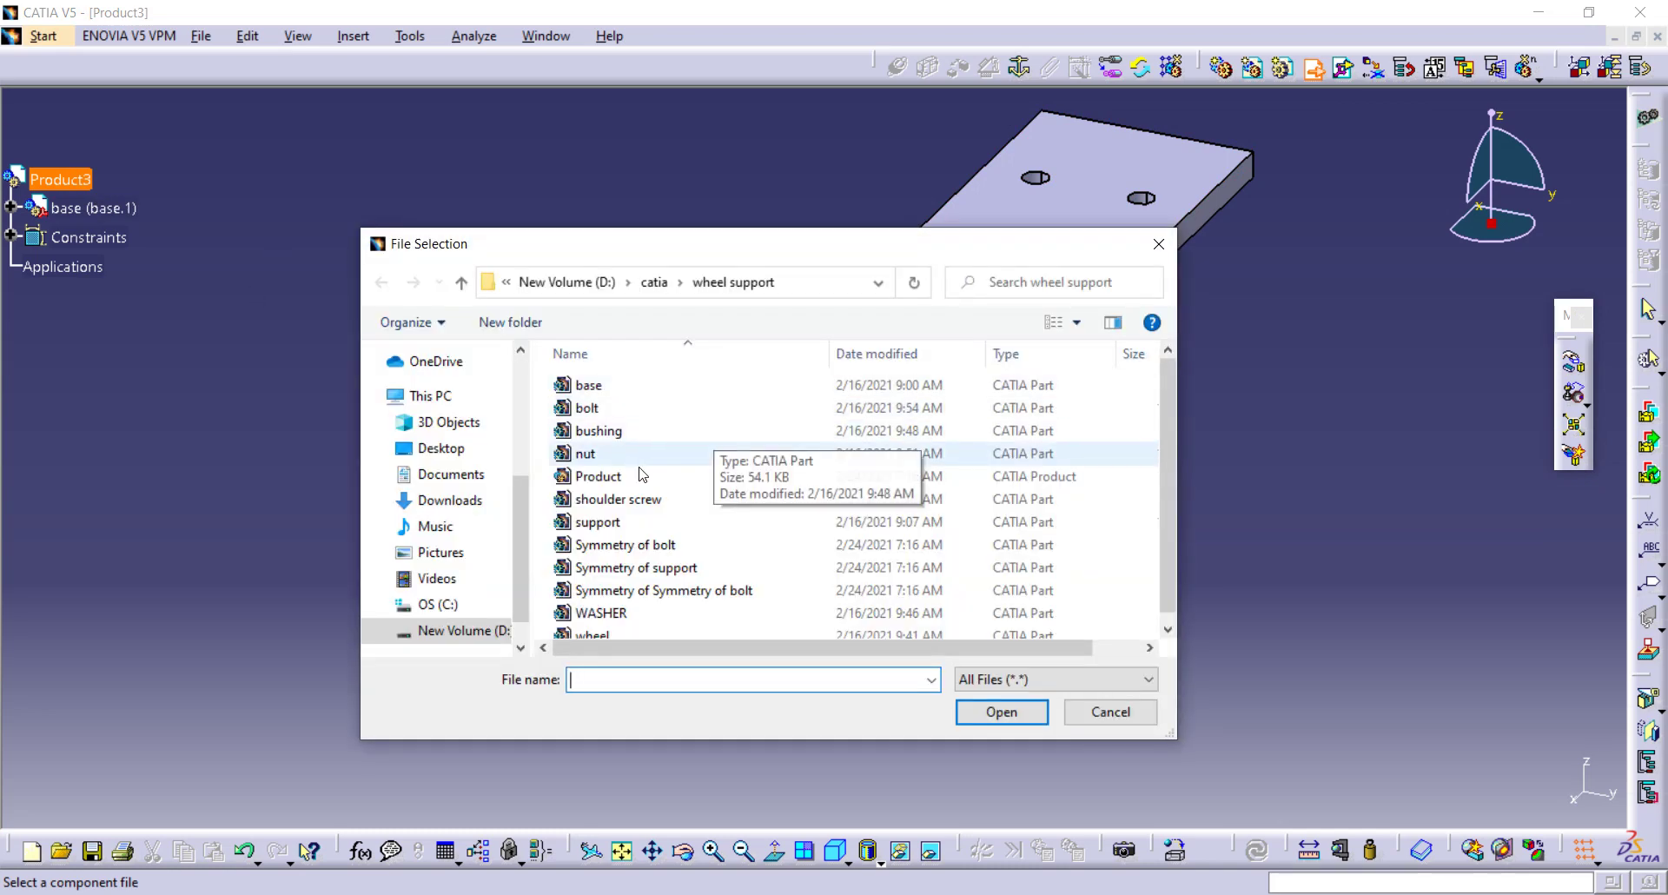
scroll(606, 439, down, 1)
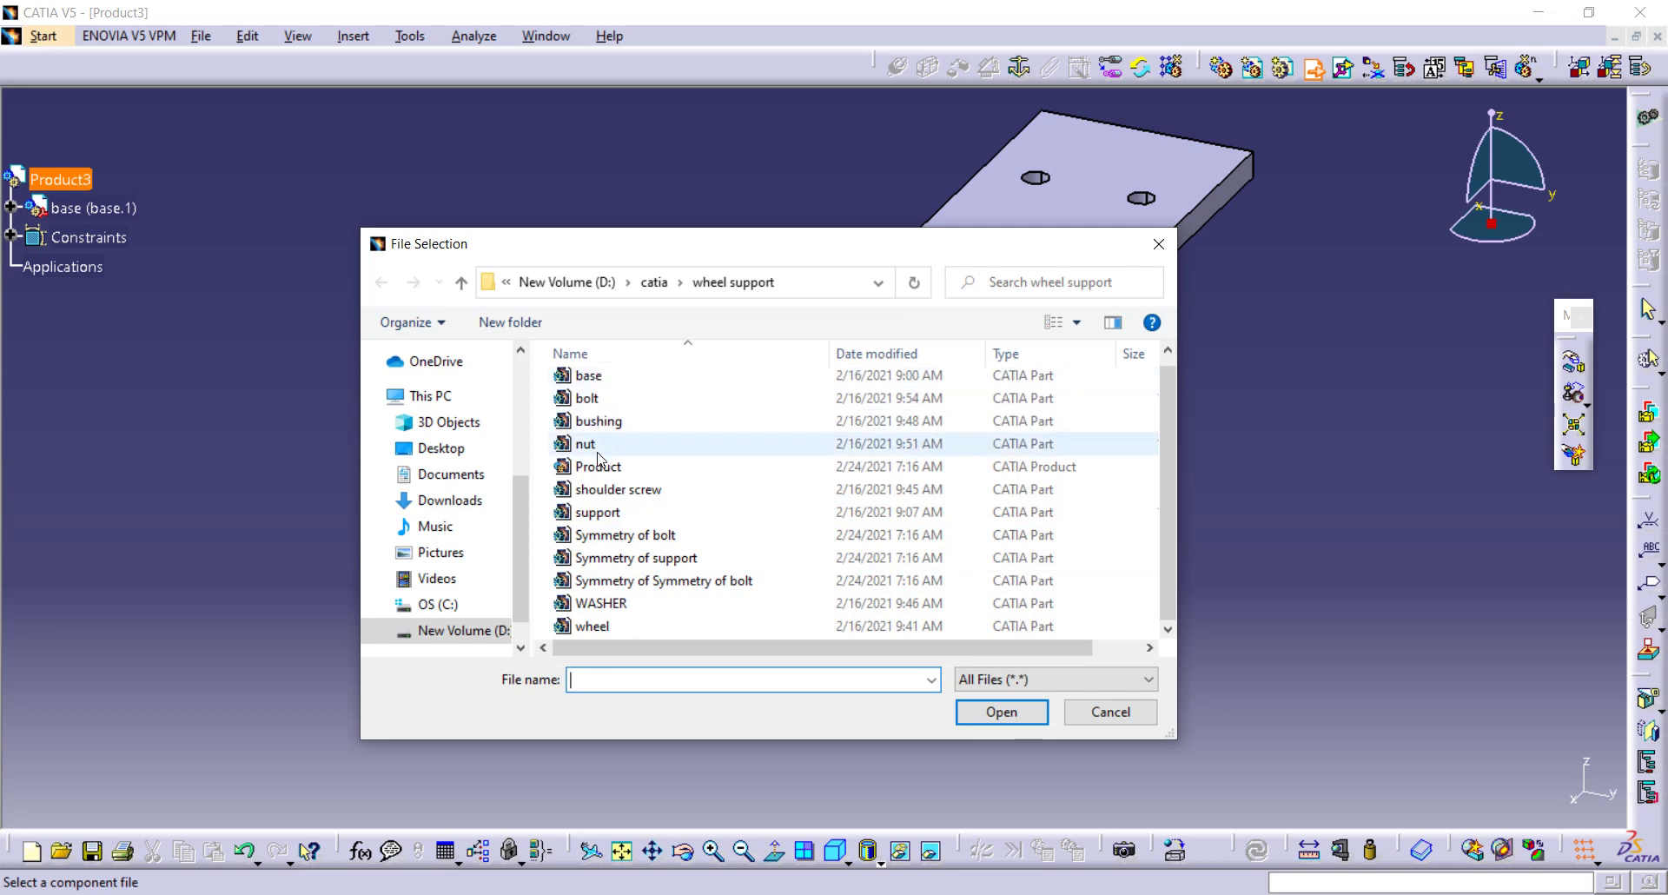
click(611, 520)
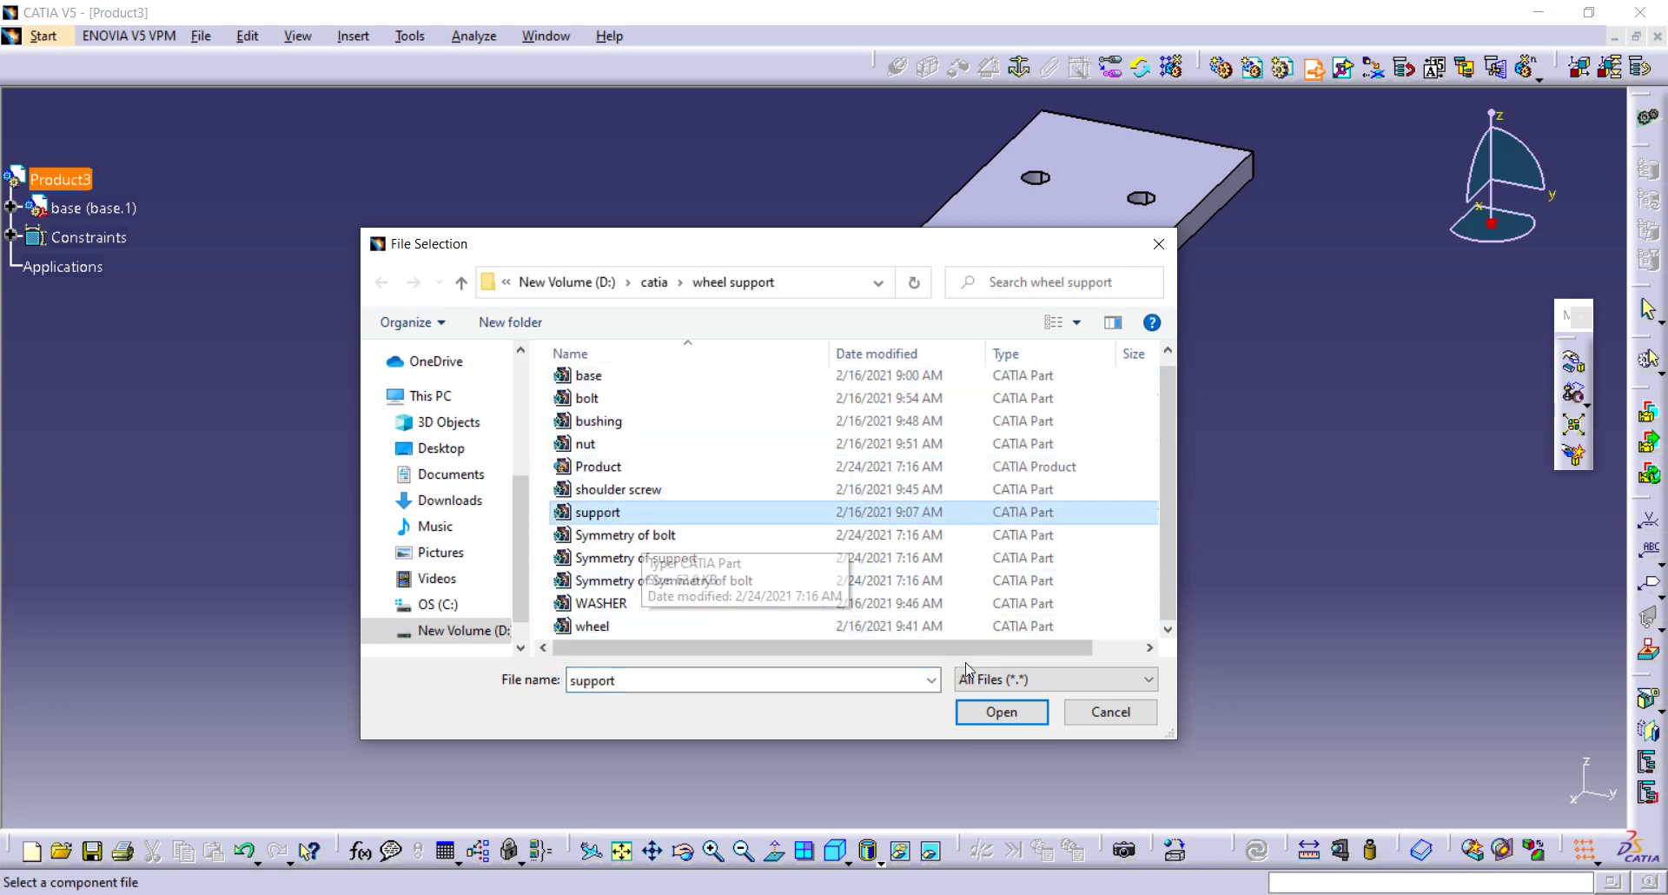
click(979, 708)
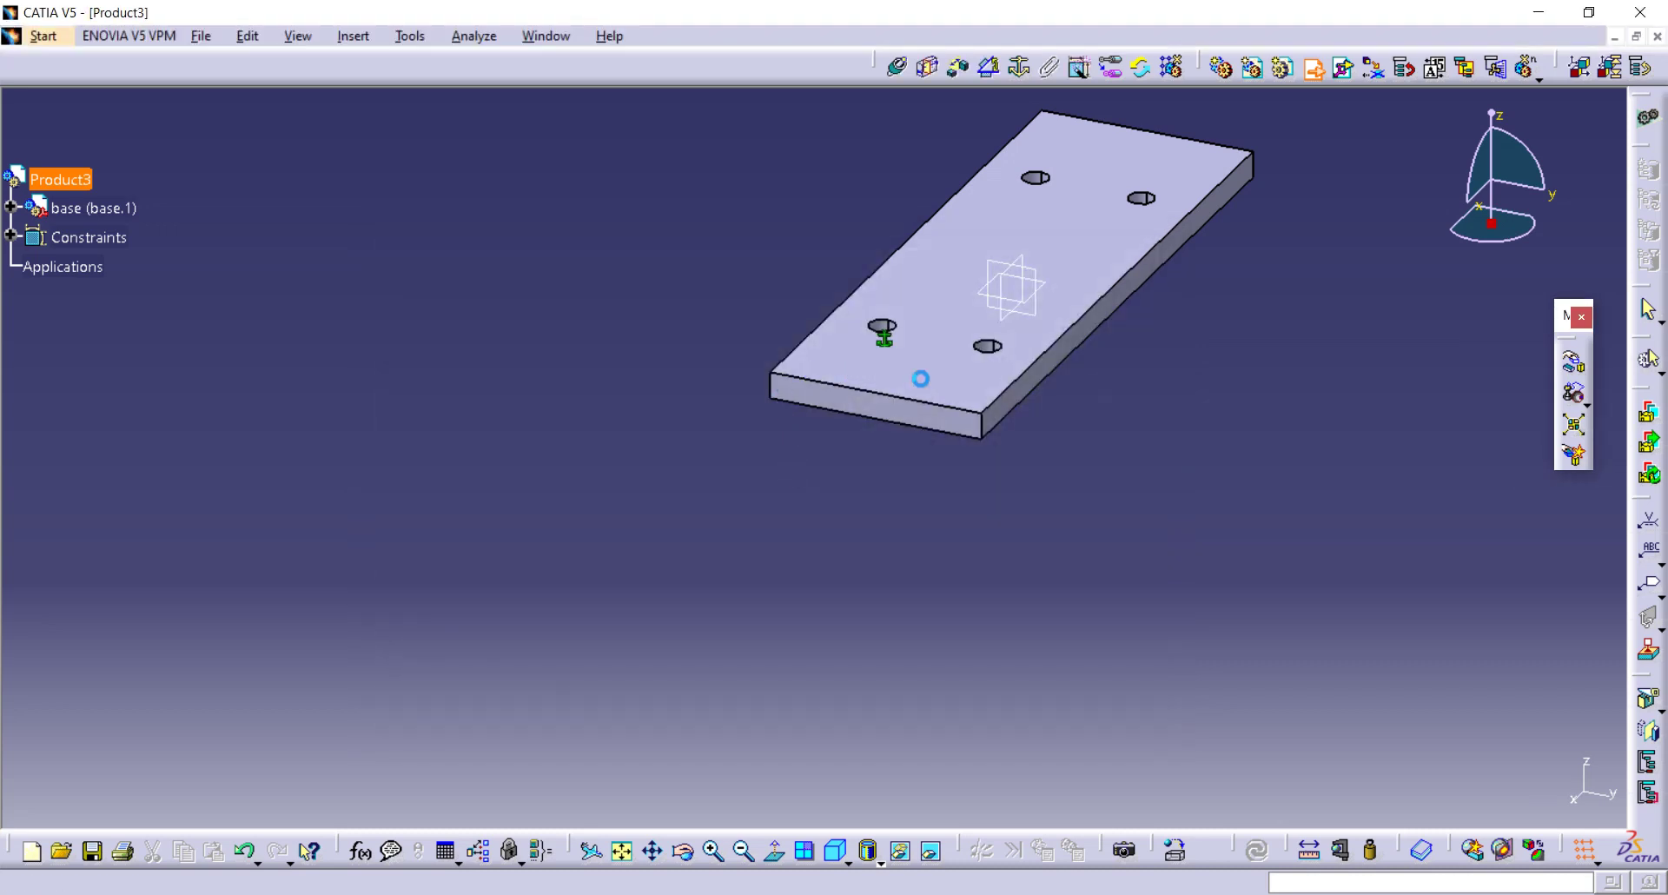
Step: Rotate the support bracket upright beside the base plate using Manipulation
click(1576, 370)
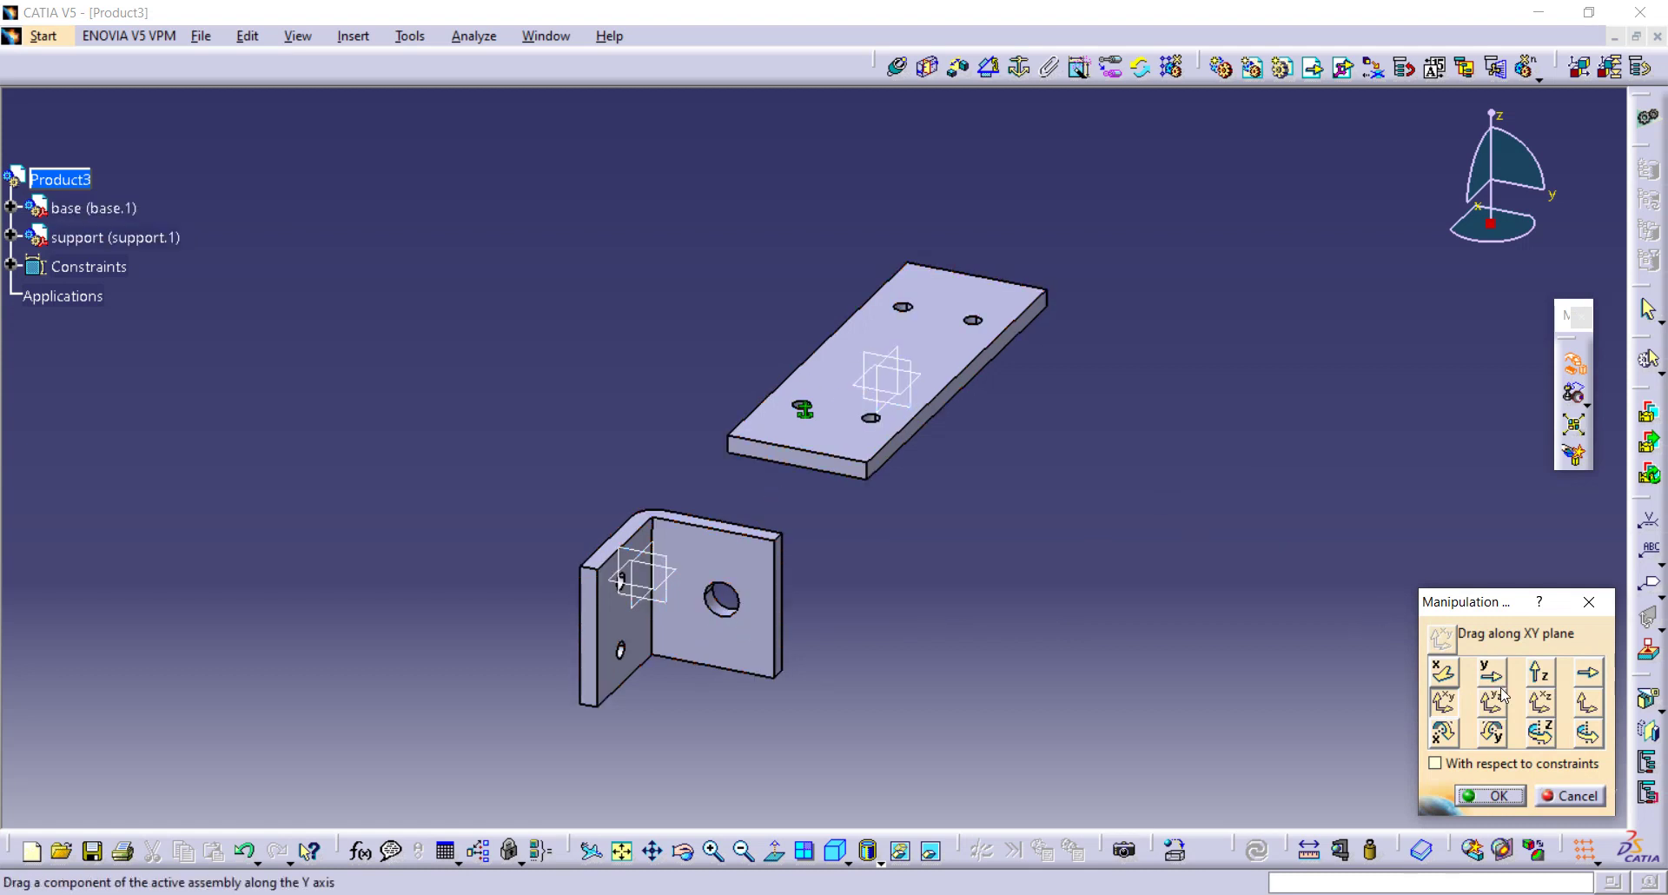
click(1492, 733)
drag(749, 604, 612, 697)
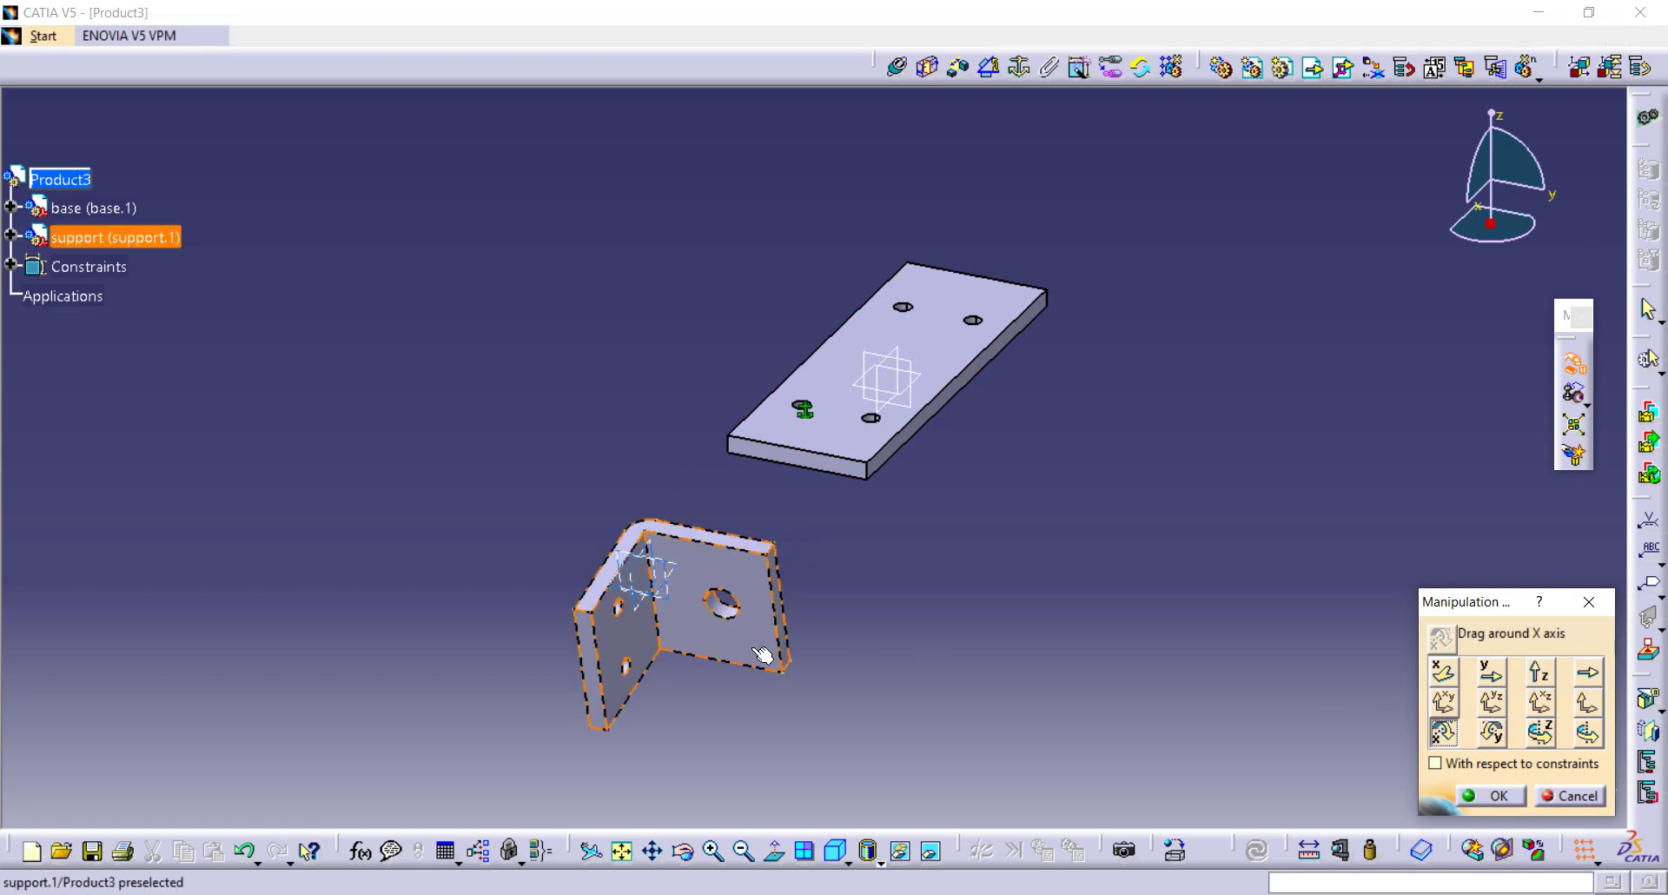
drag(762, 655, 662, 535)
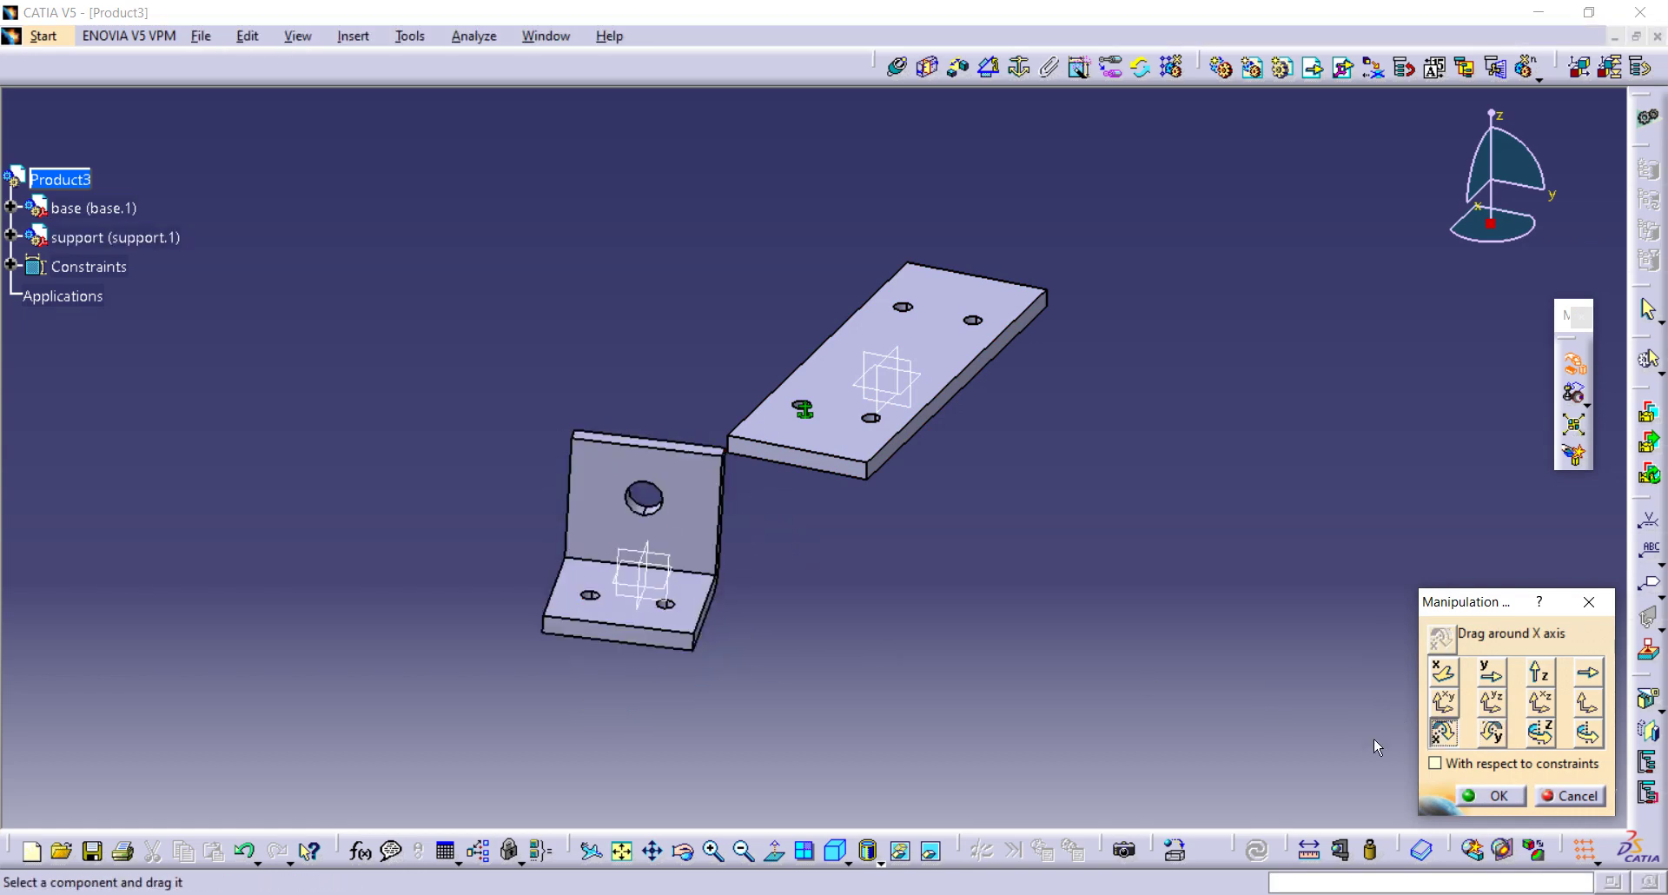
click(1491, 796)
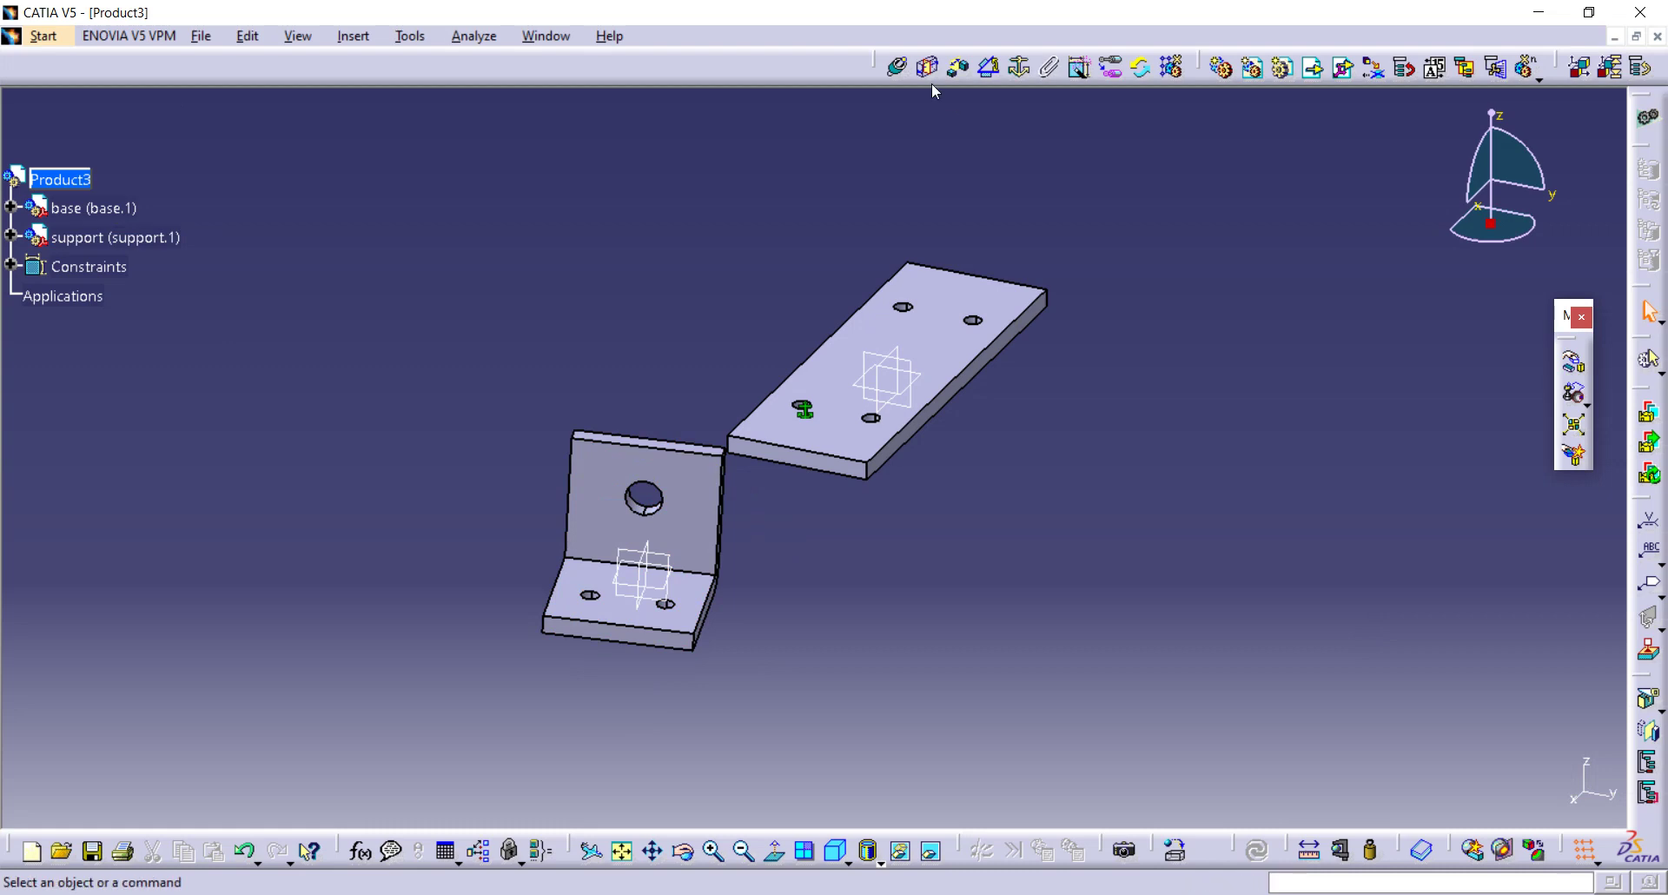
Step: Make the support's left hole axis coincident with a base plate hole axis
click(897, 66)
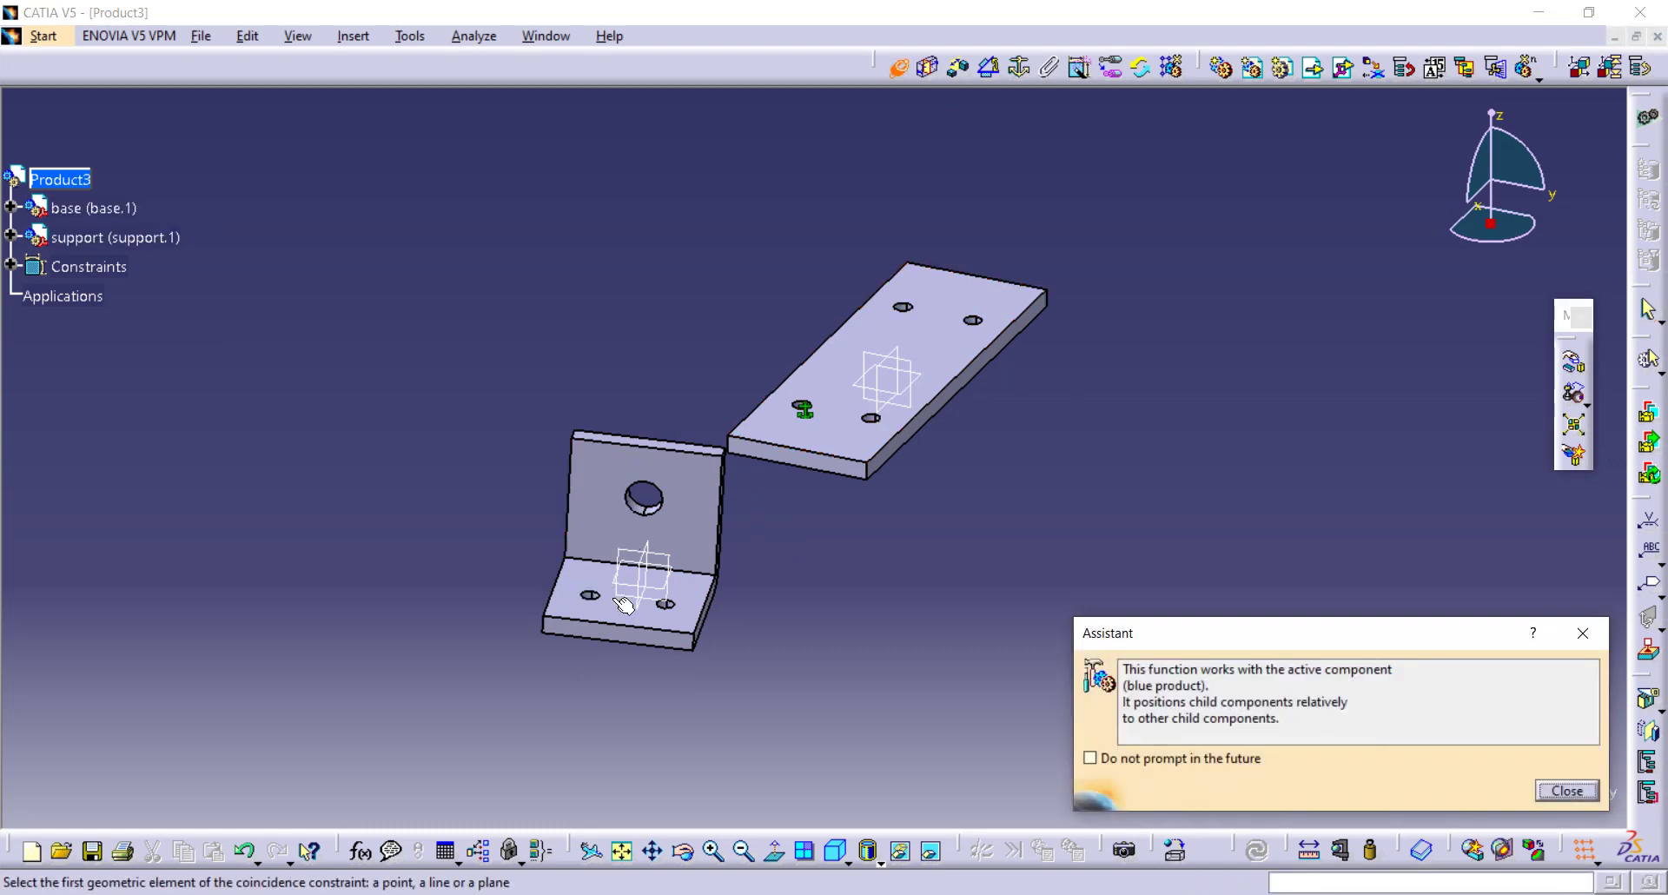
ctrl+middle_drag(638, 552, 699, 227)
click(773, 235)
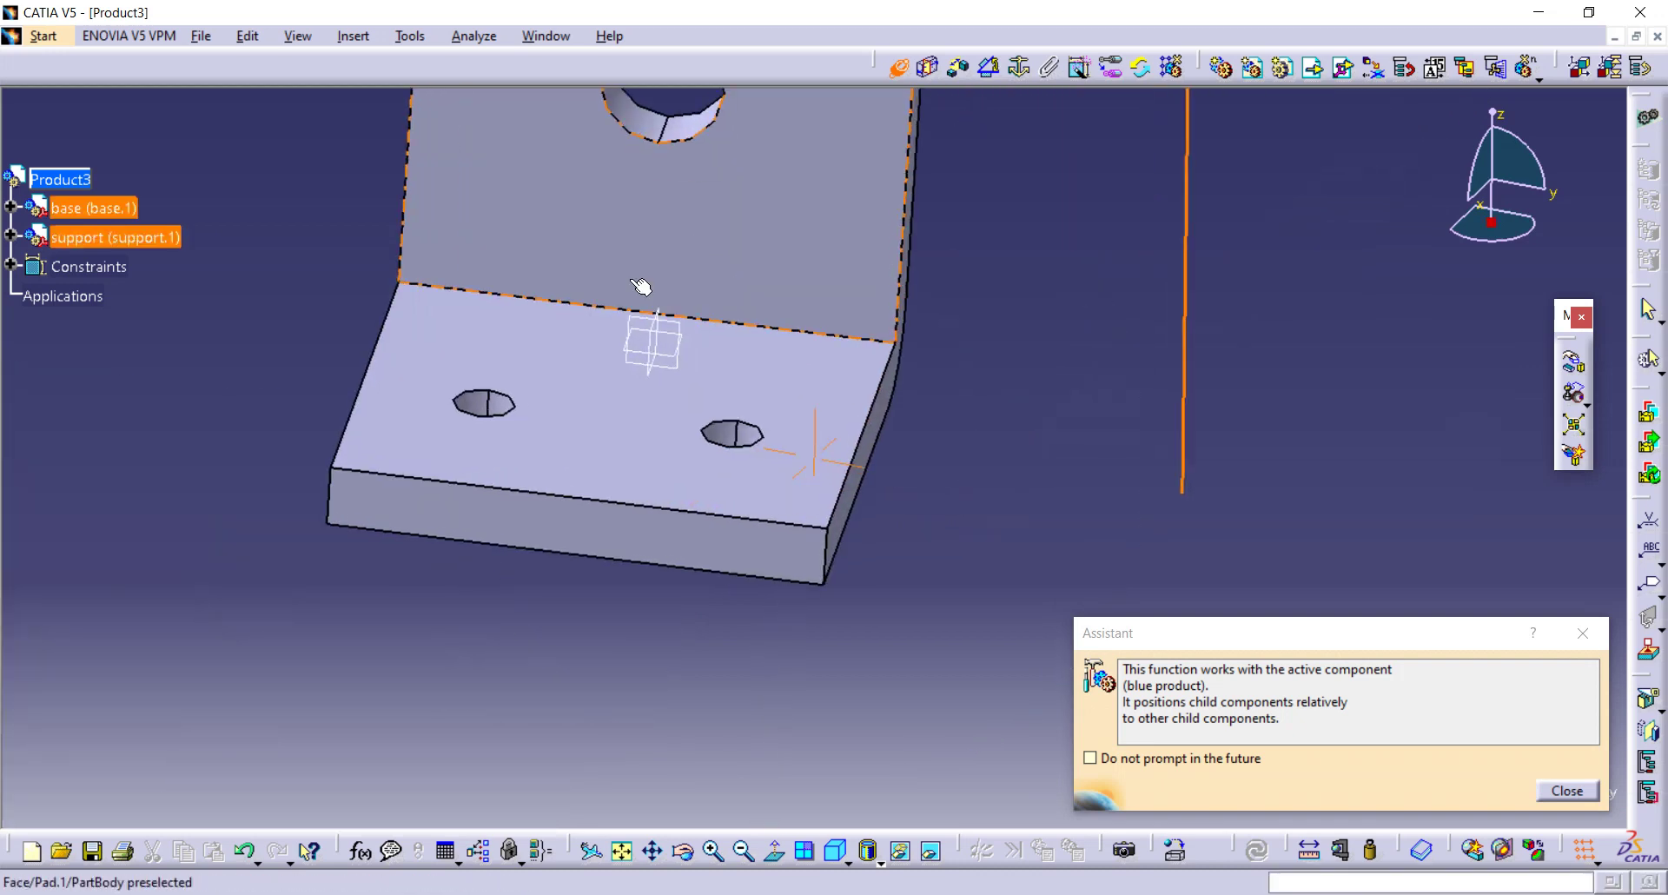
click(496, 405)
middle_drag(806, 282, 810, 348)
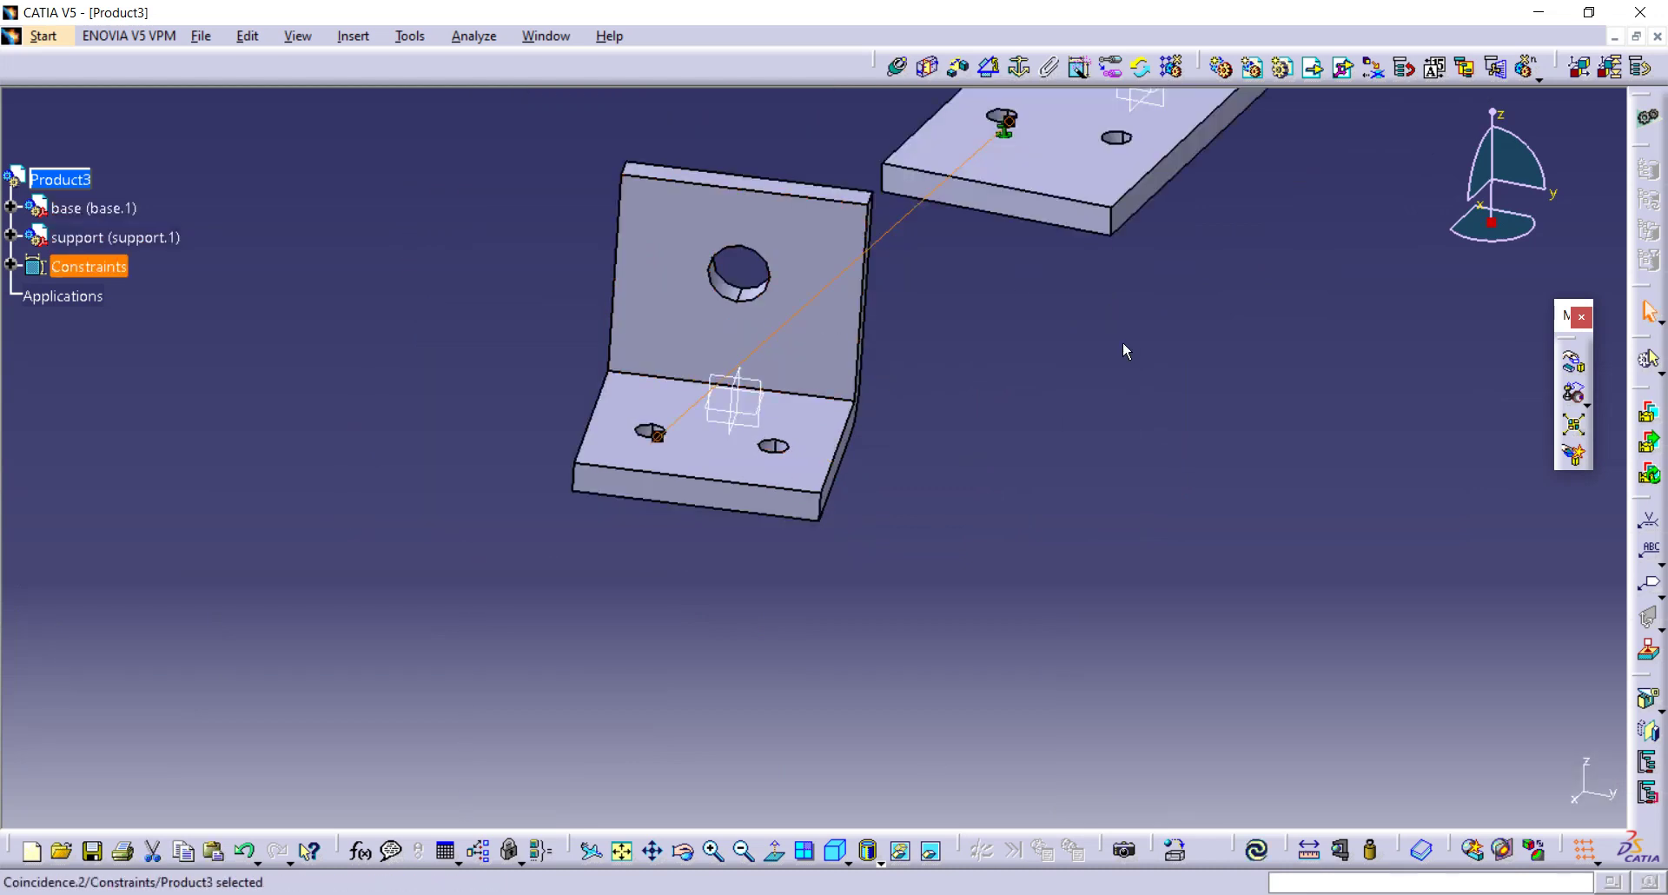
Step: Make the support's right hole axis coincident with the plate's second hole axis
click(898, 69)
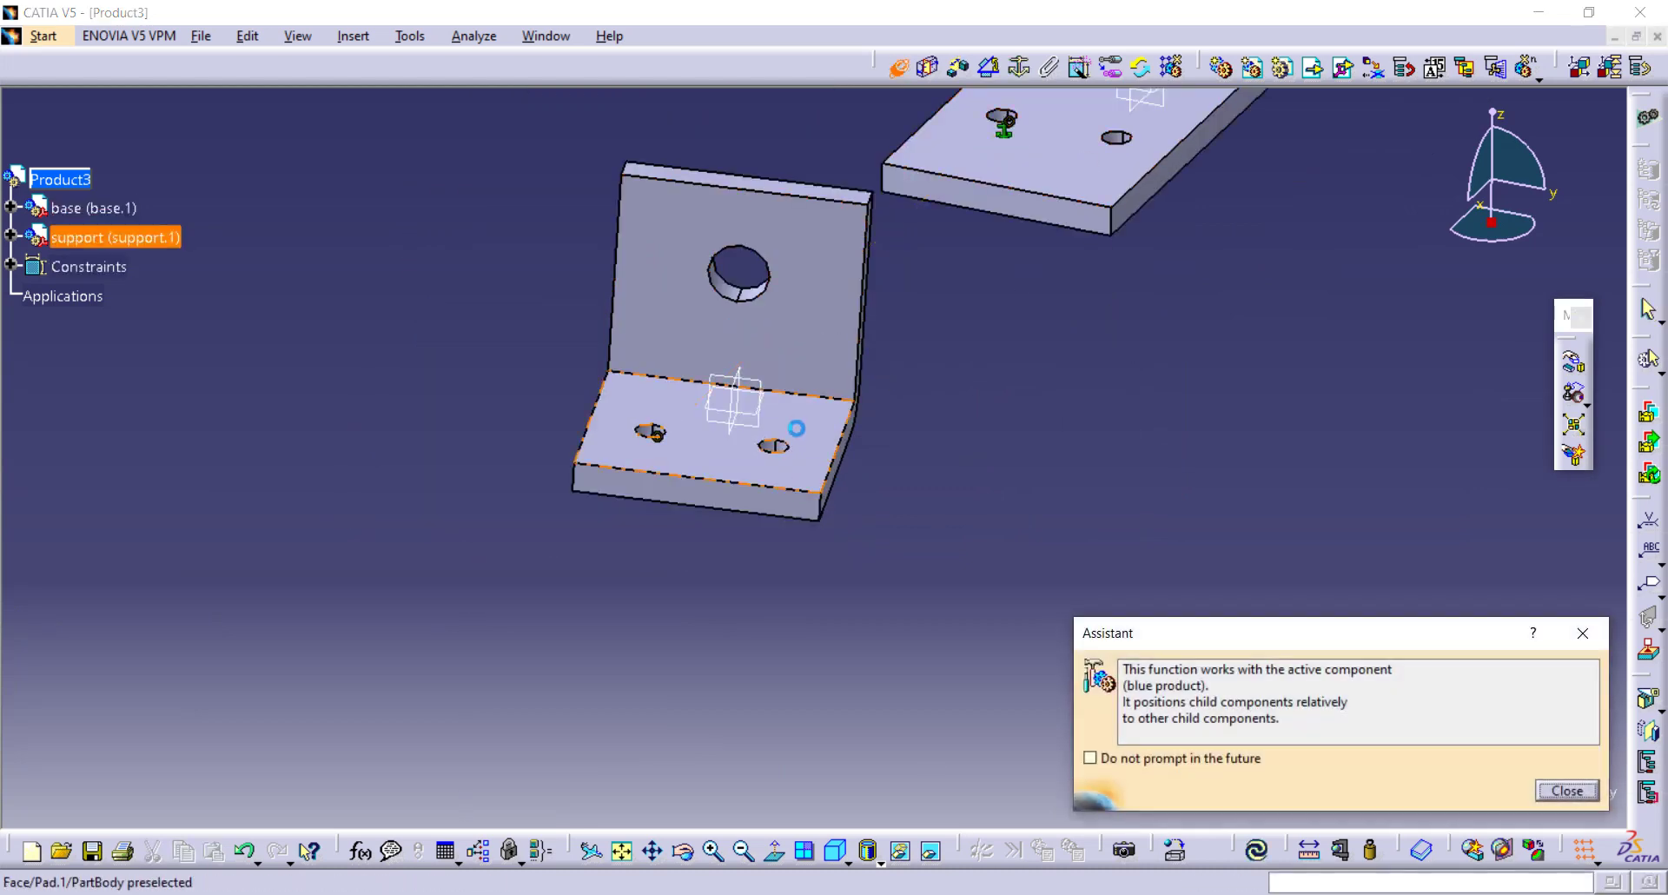
scroll(795, 428, down, 1)
middle_drag(796, 428, 787, 297)
click(693, 401)
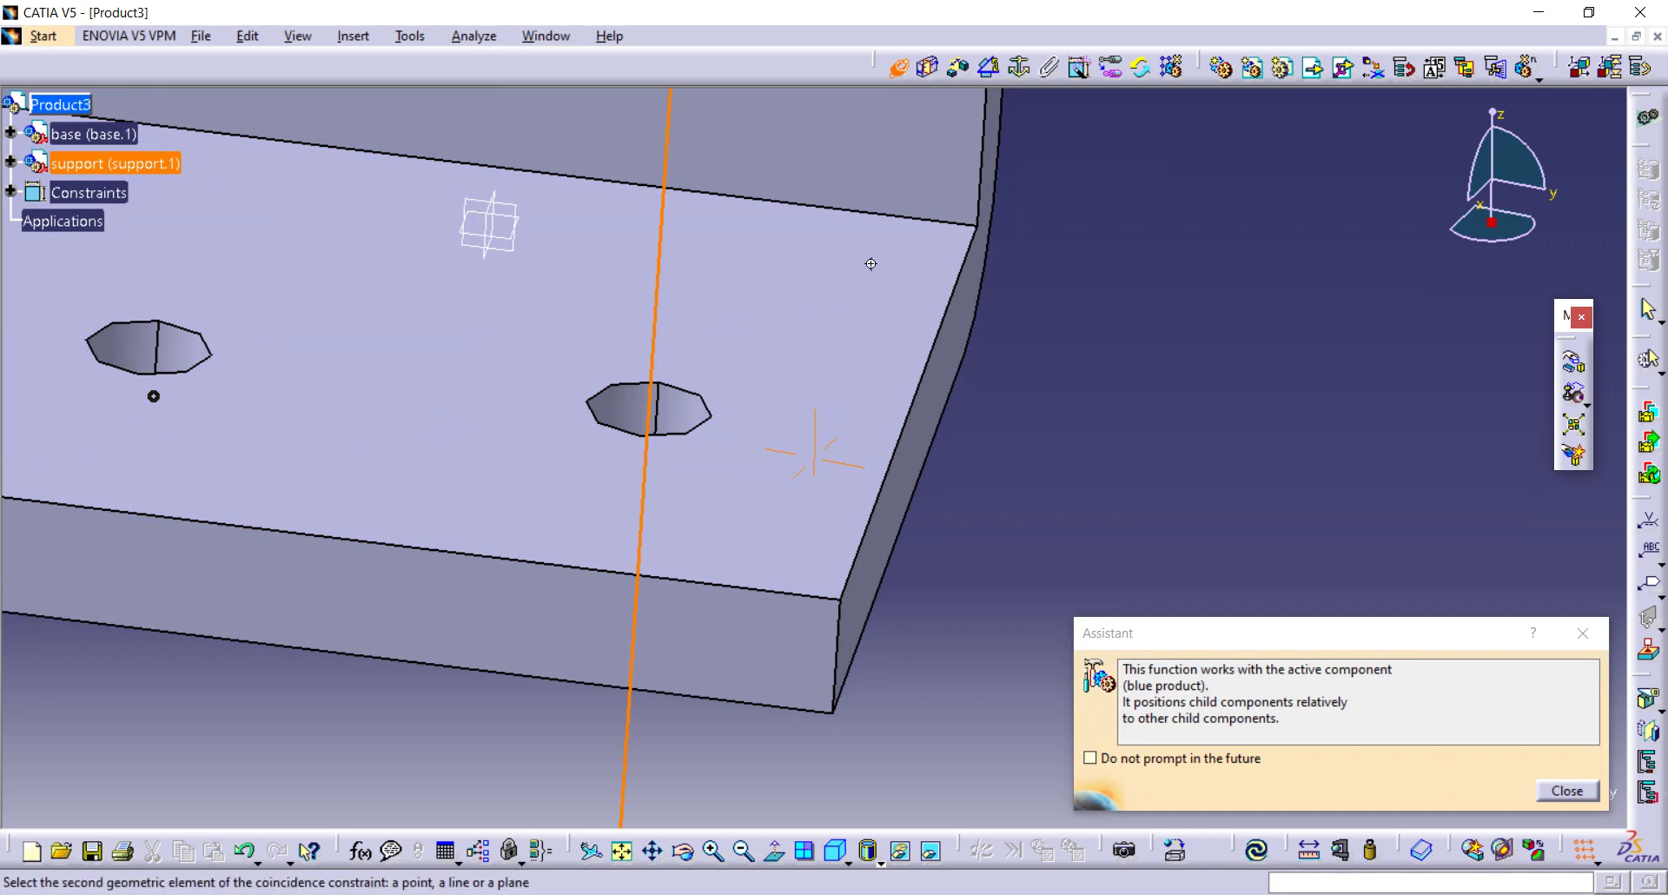
middle_drag(870, 264, 887, 386)
middle_drag(891, 389, 432, 788)
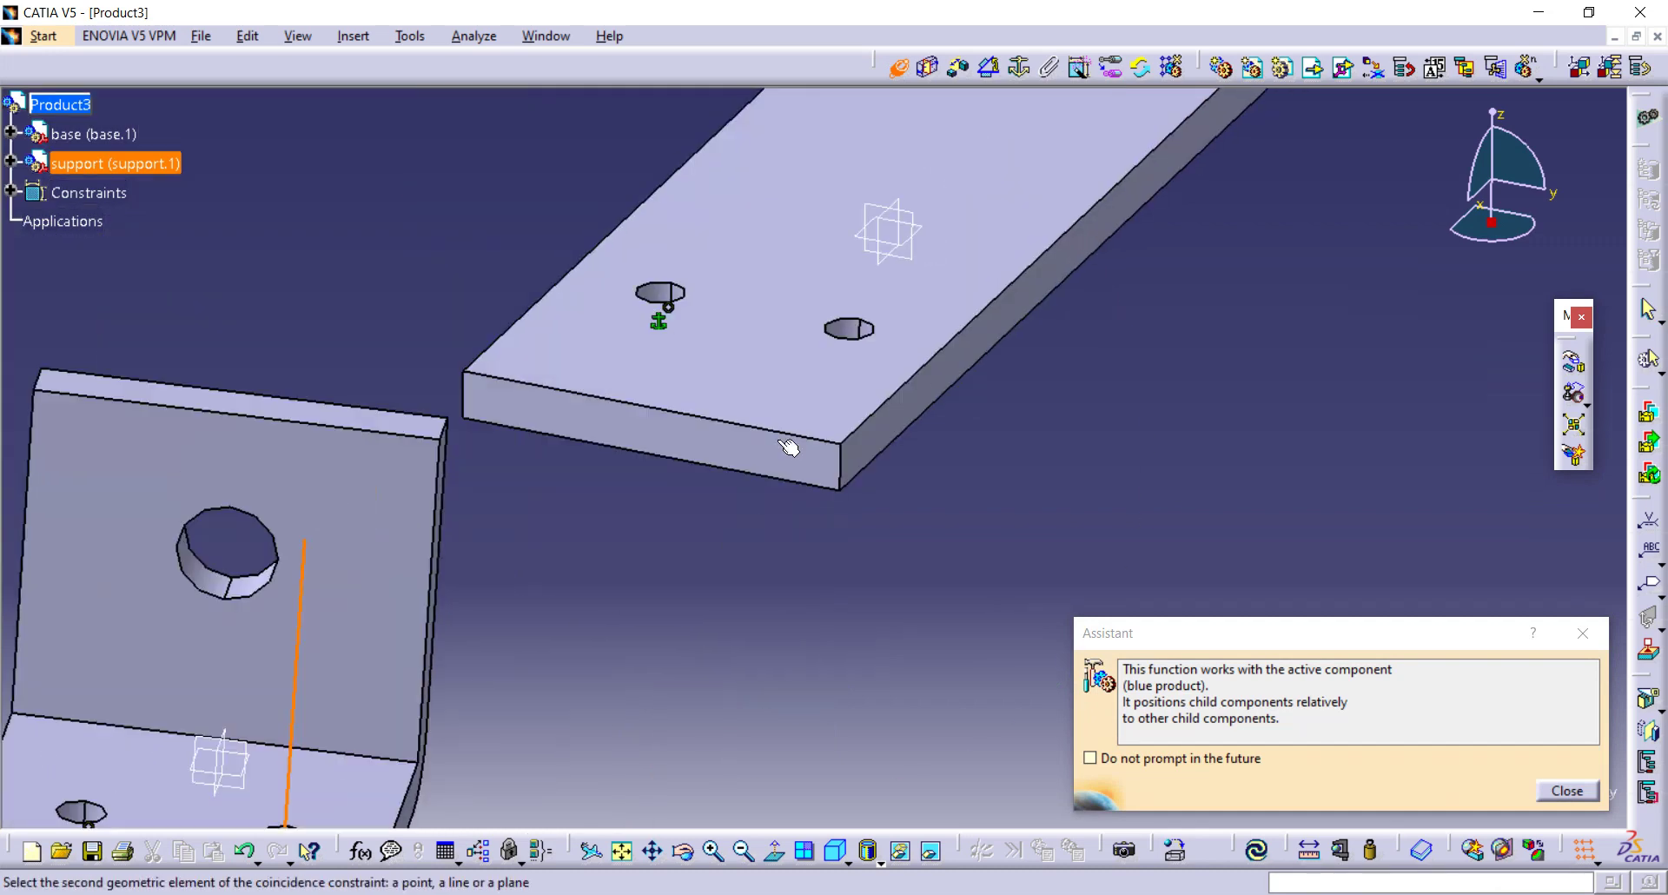
click(851, 330)
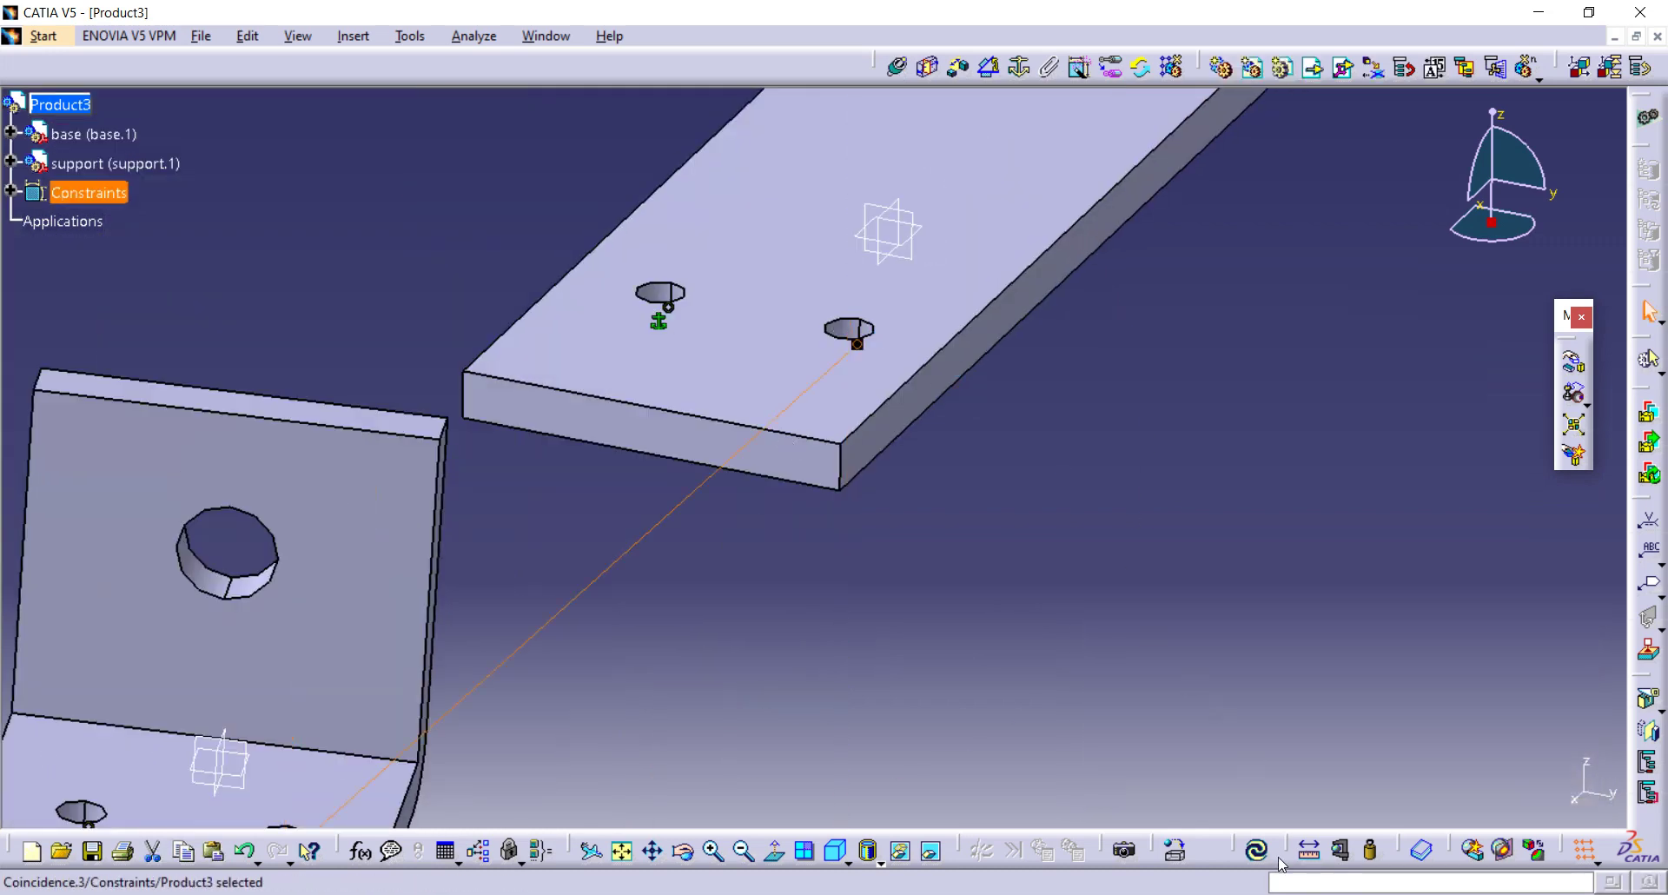
Step: Update, then add a 0 offset constraint seating the support's foot on the base plate
click(1259, 853)
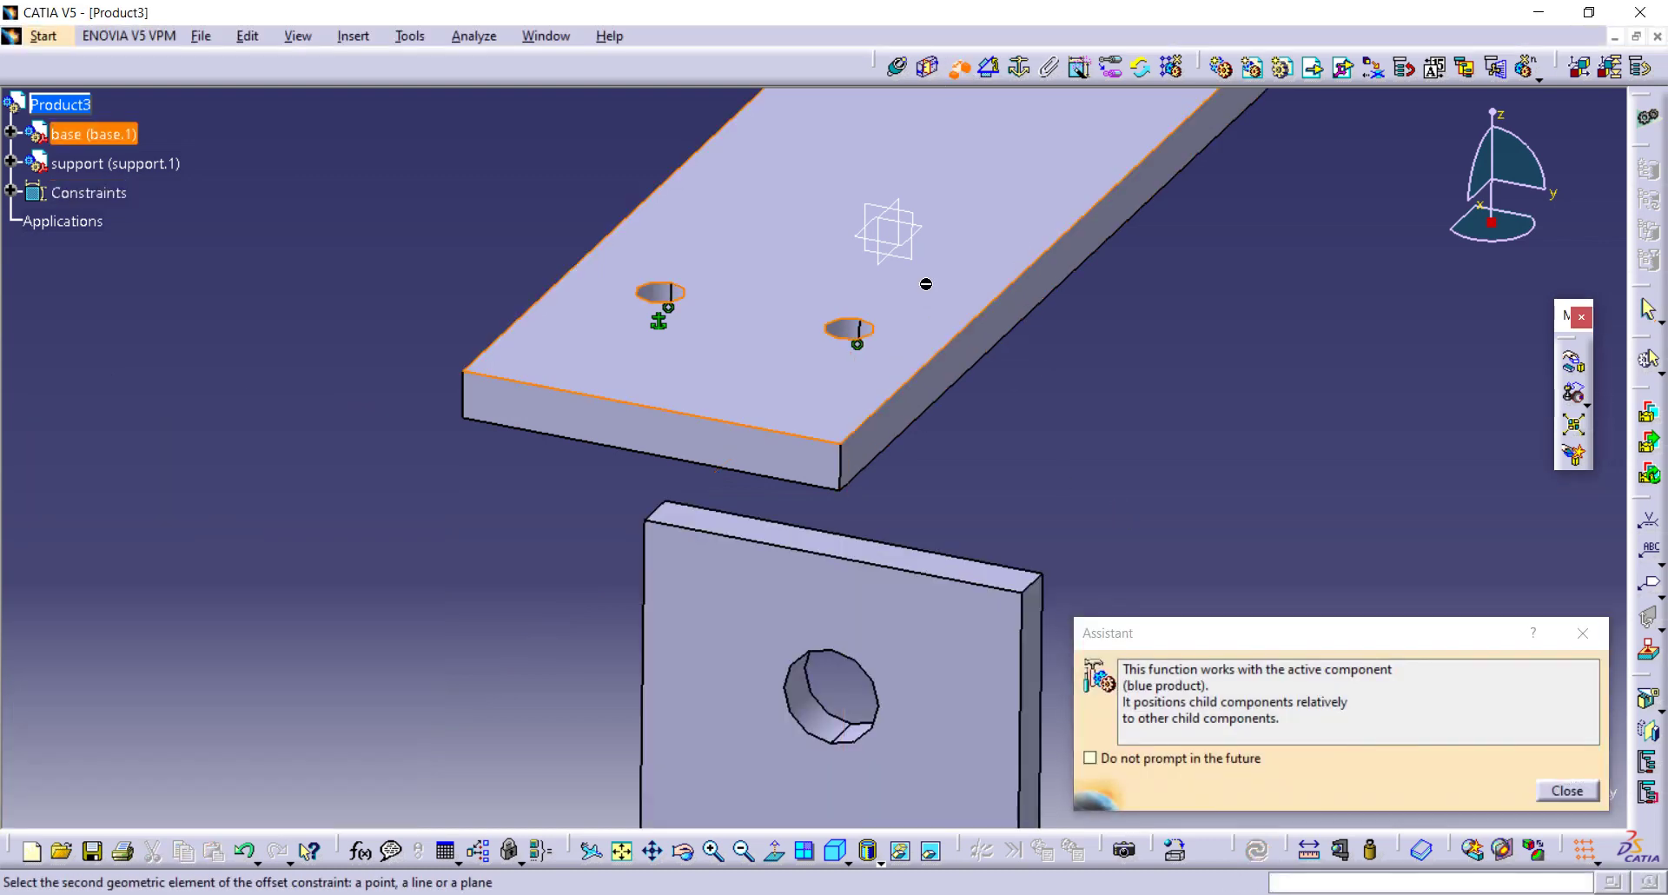
middle_drag(926, 284, 707, 306)
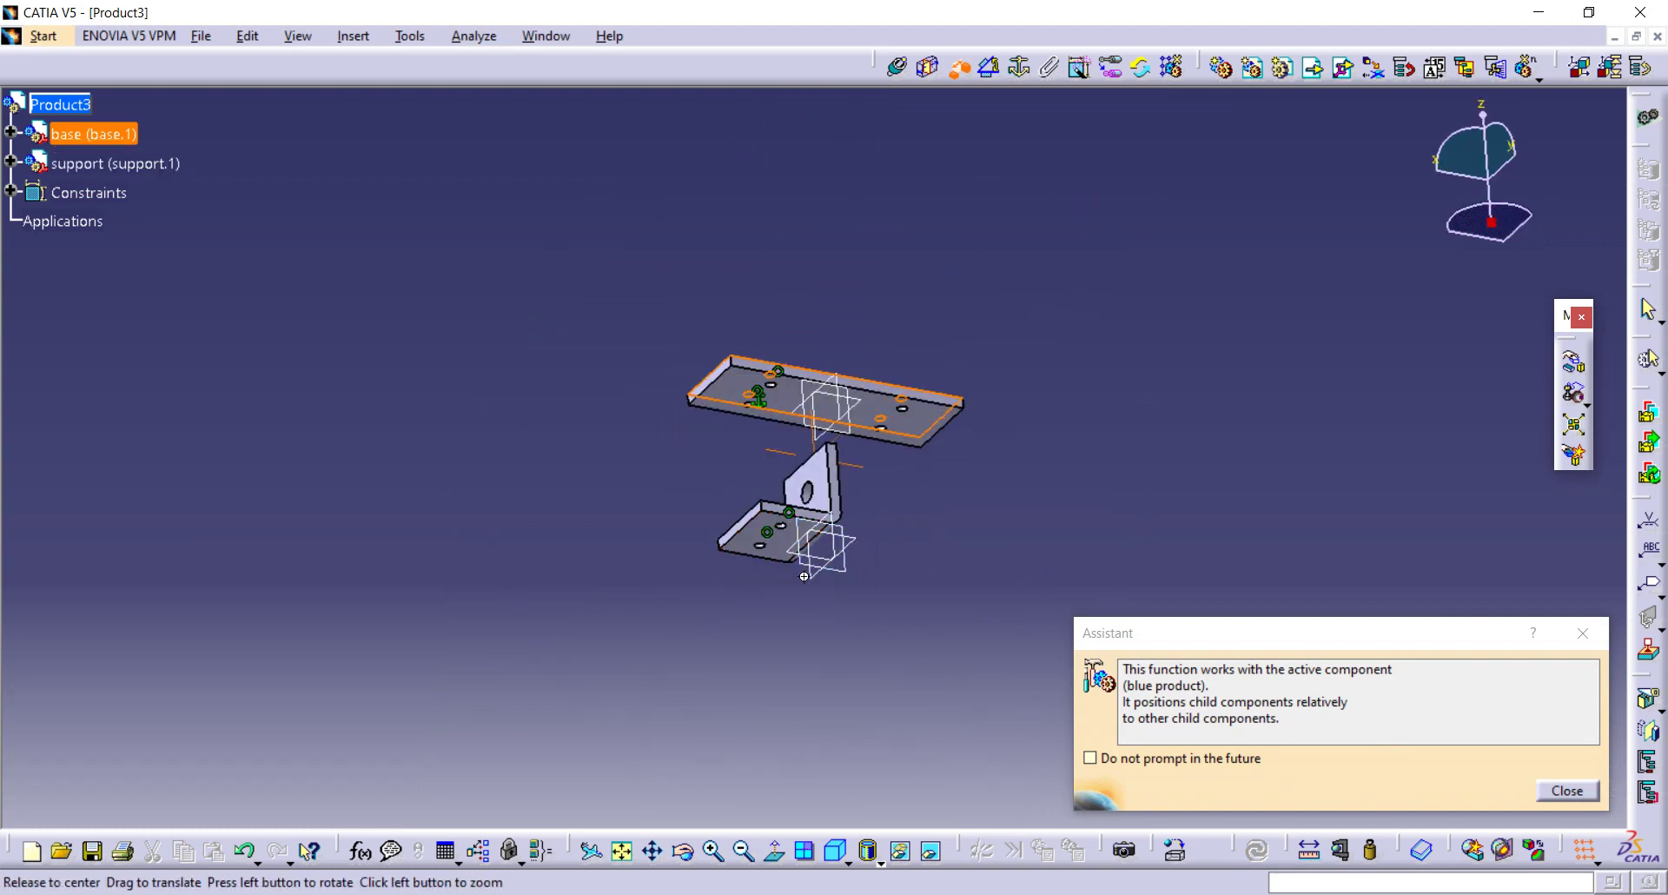
middle_drag(804, 576, 806, 434)
click(787, 679)
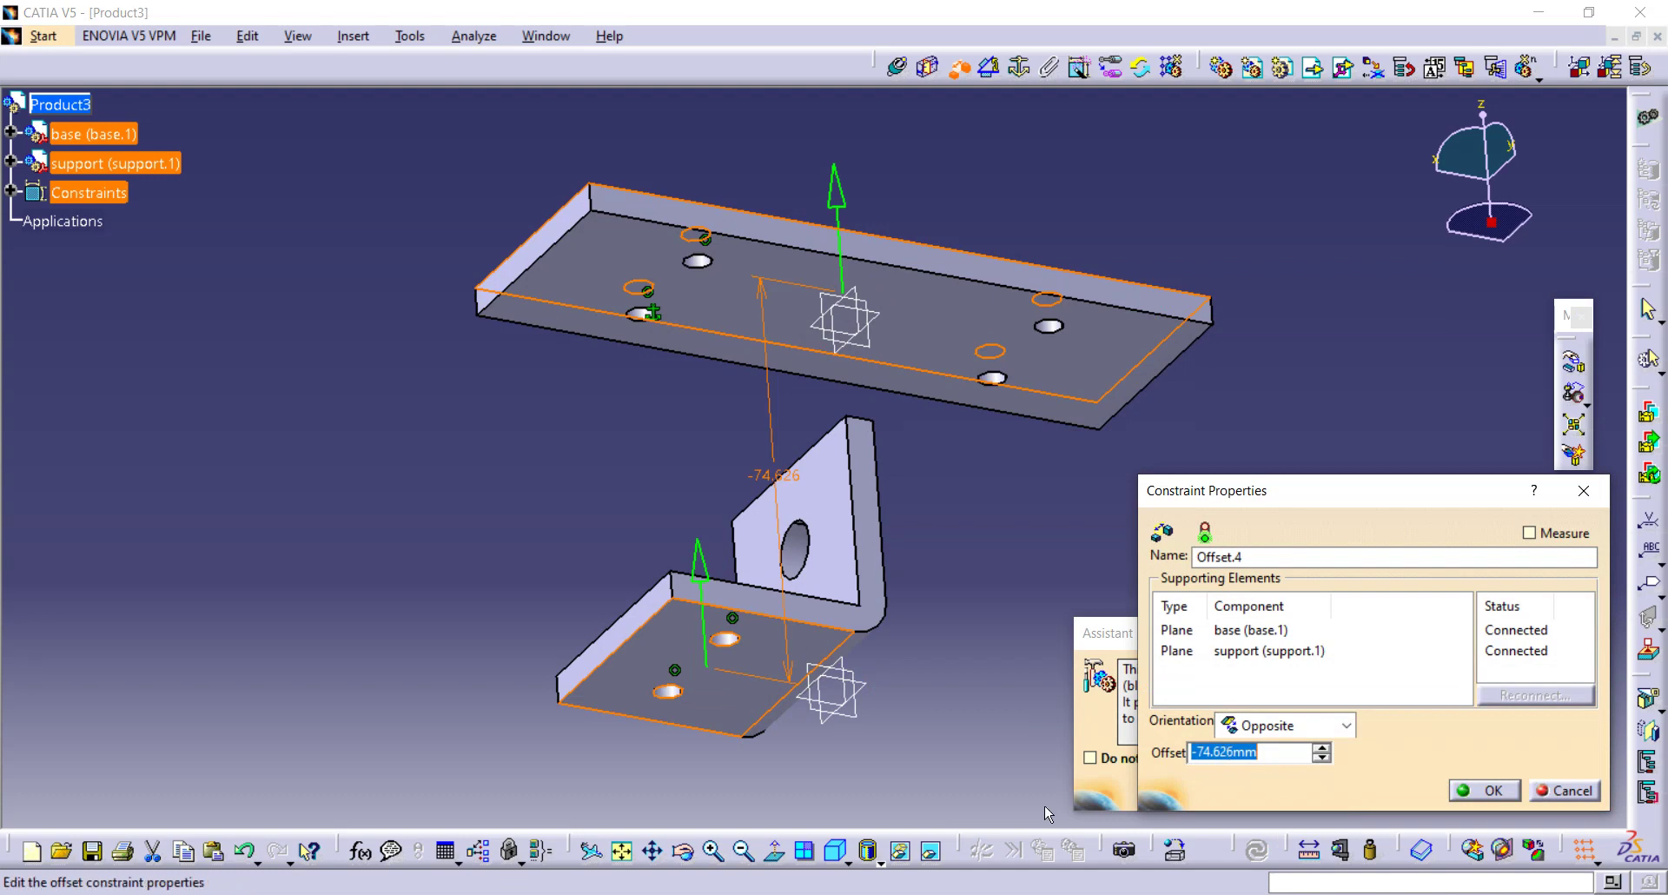
key(BackSpace)
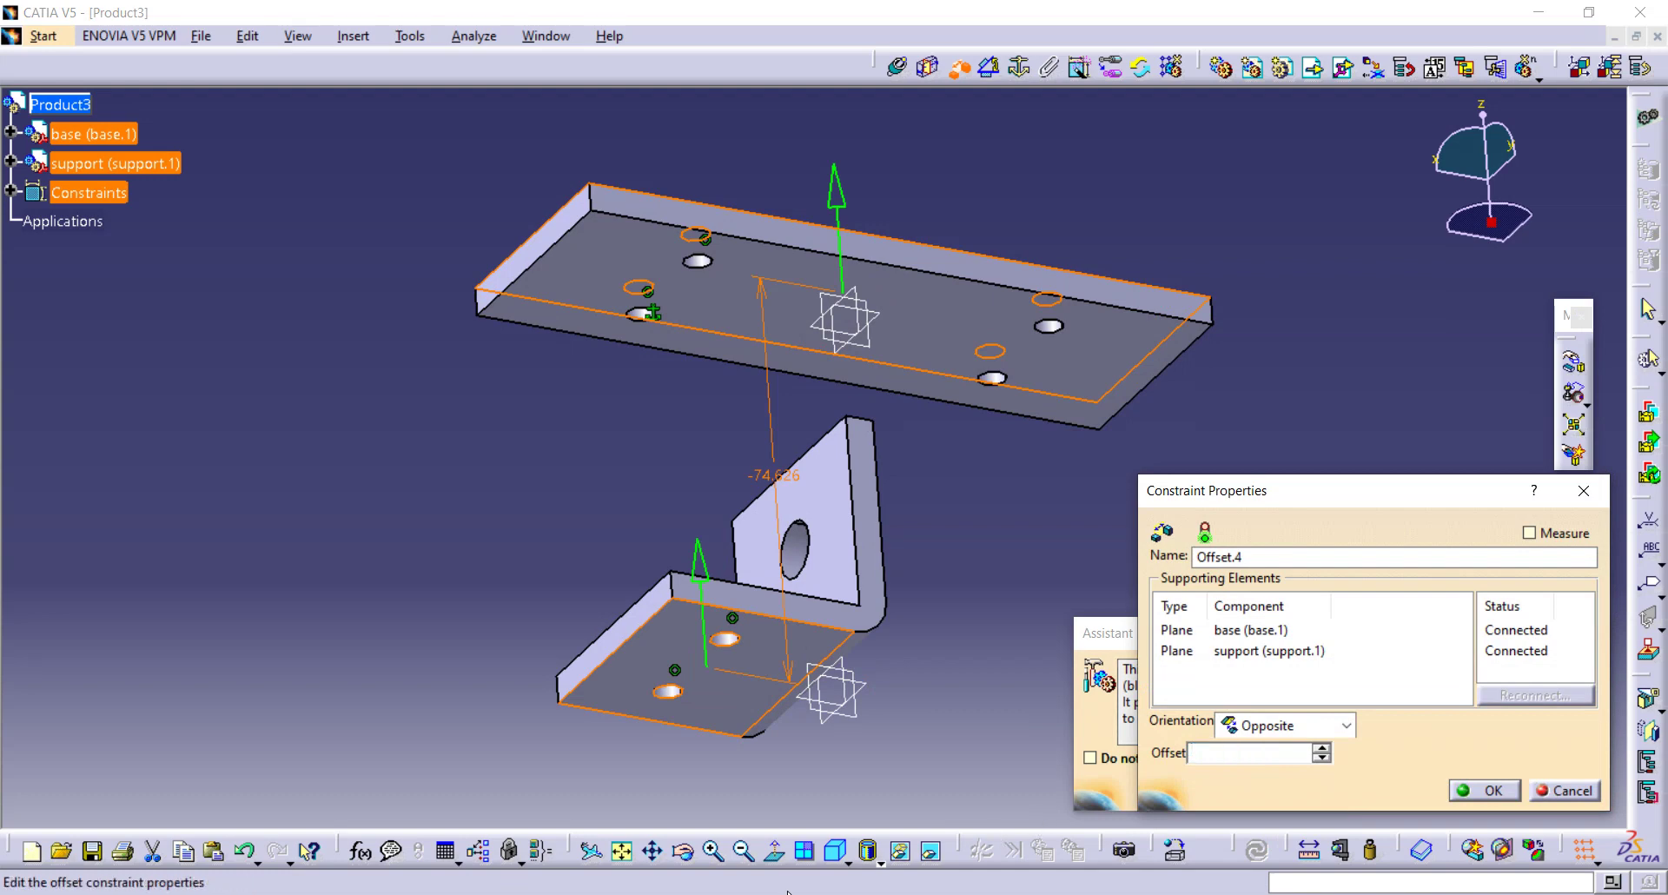
text(0)
key(Return)
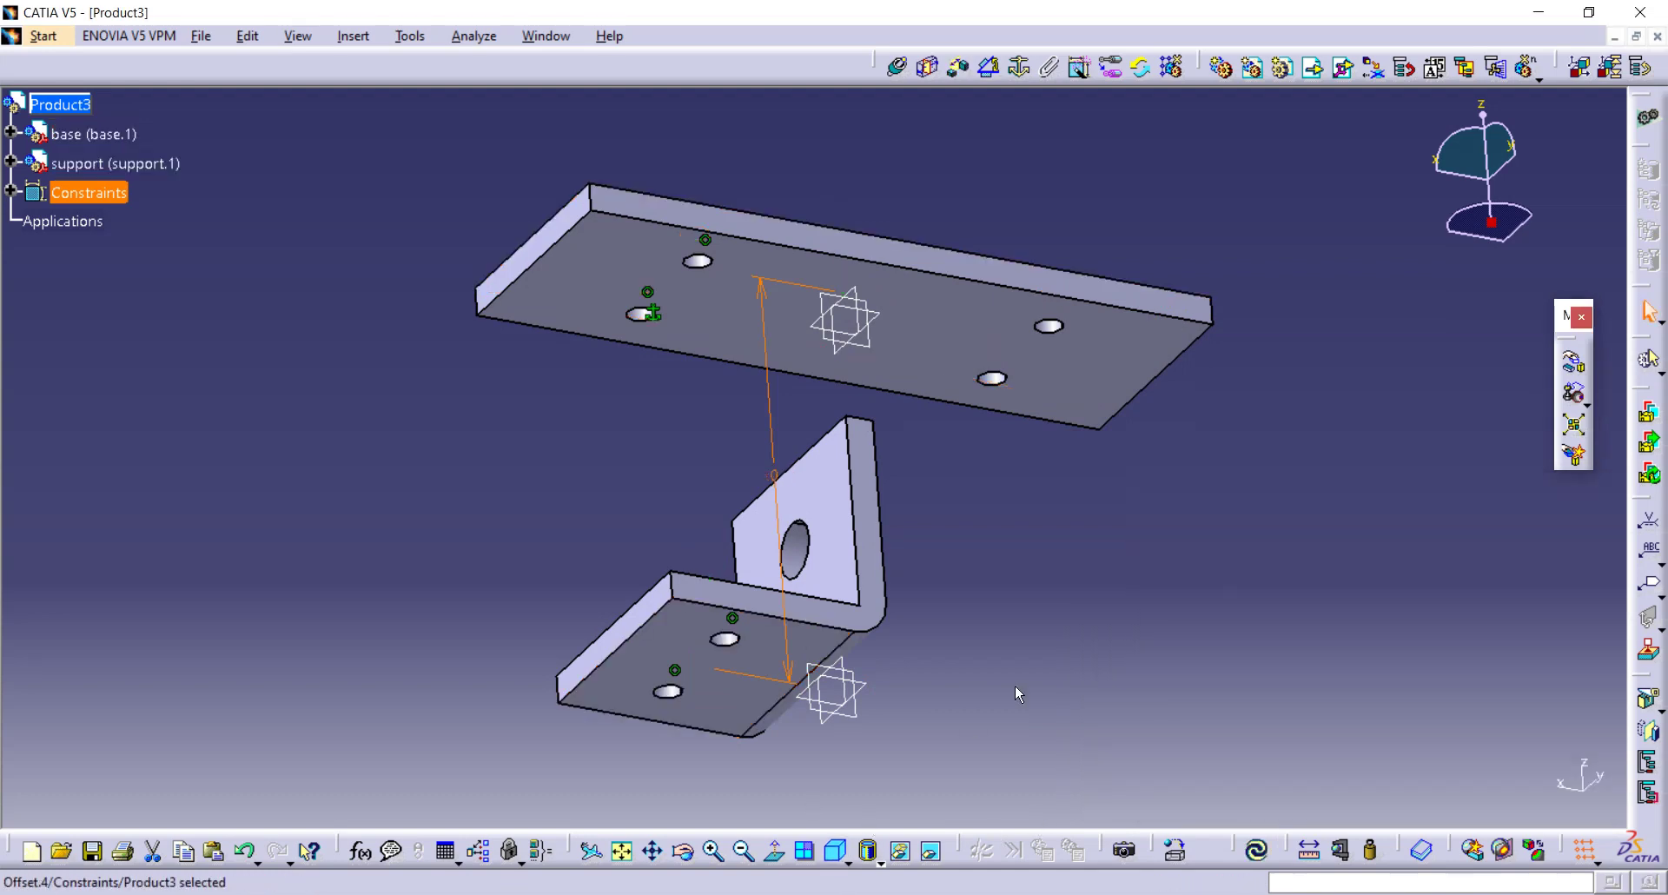
click(1267, 850)
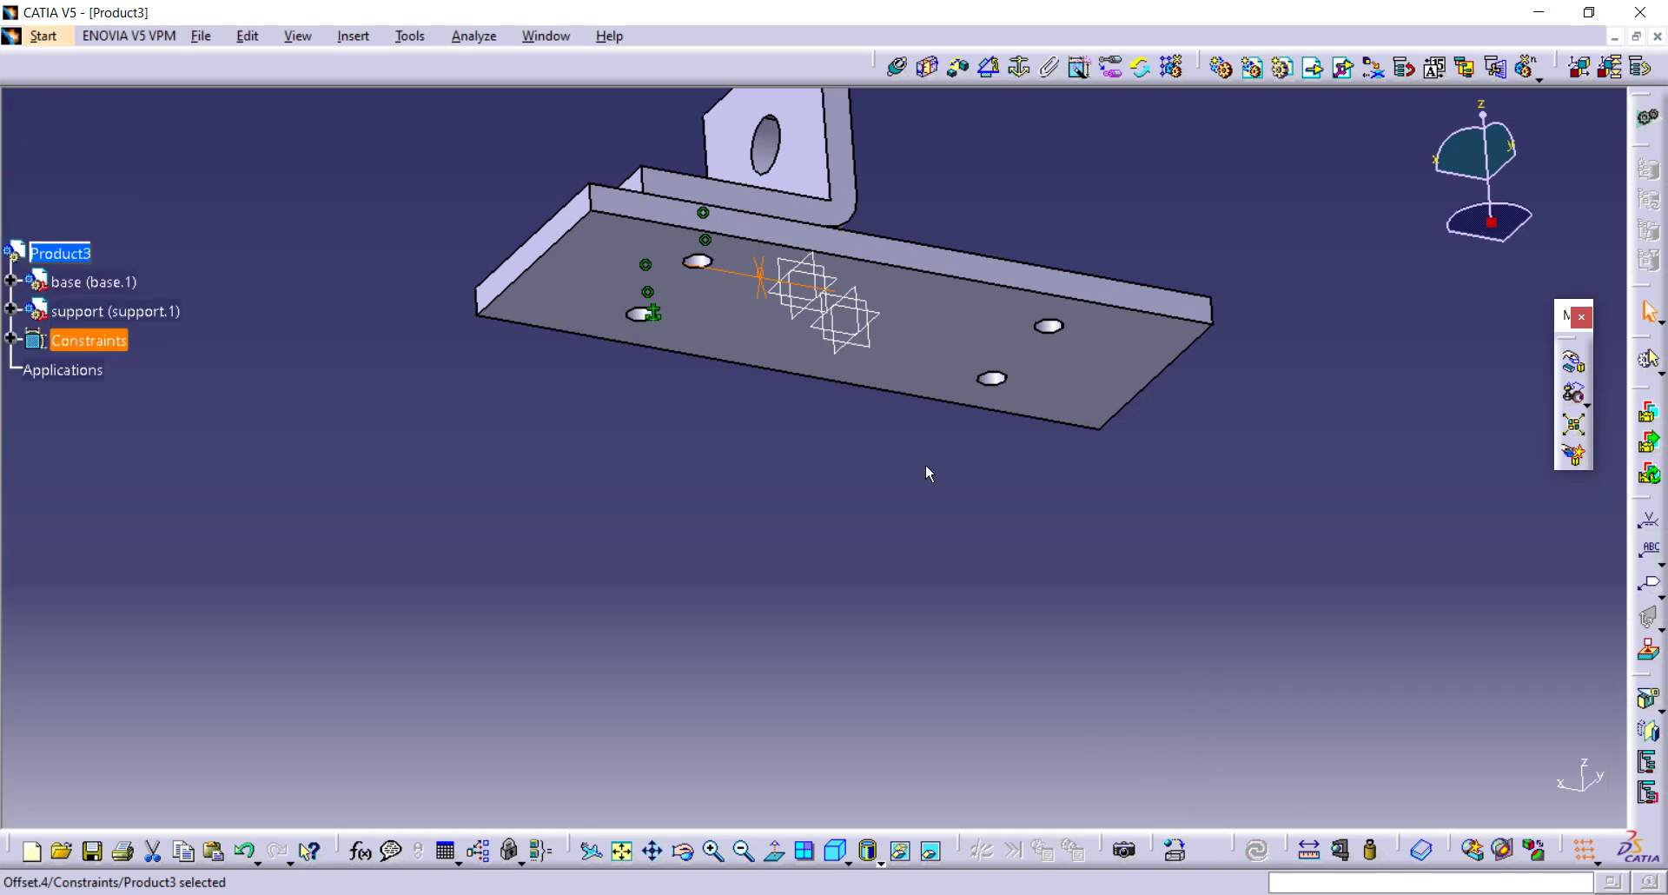
middle_drag(998, 344, 808, 622)
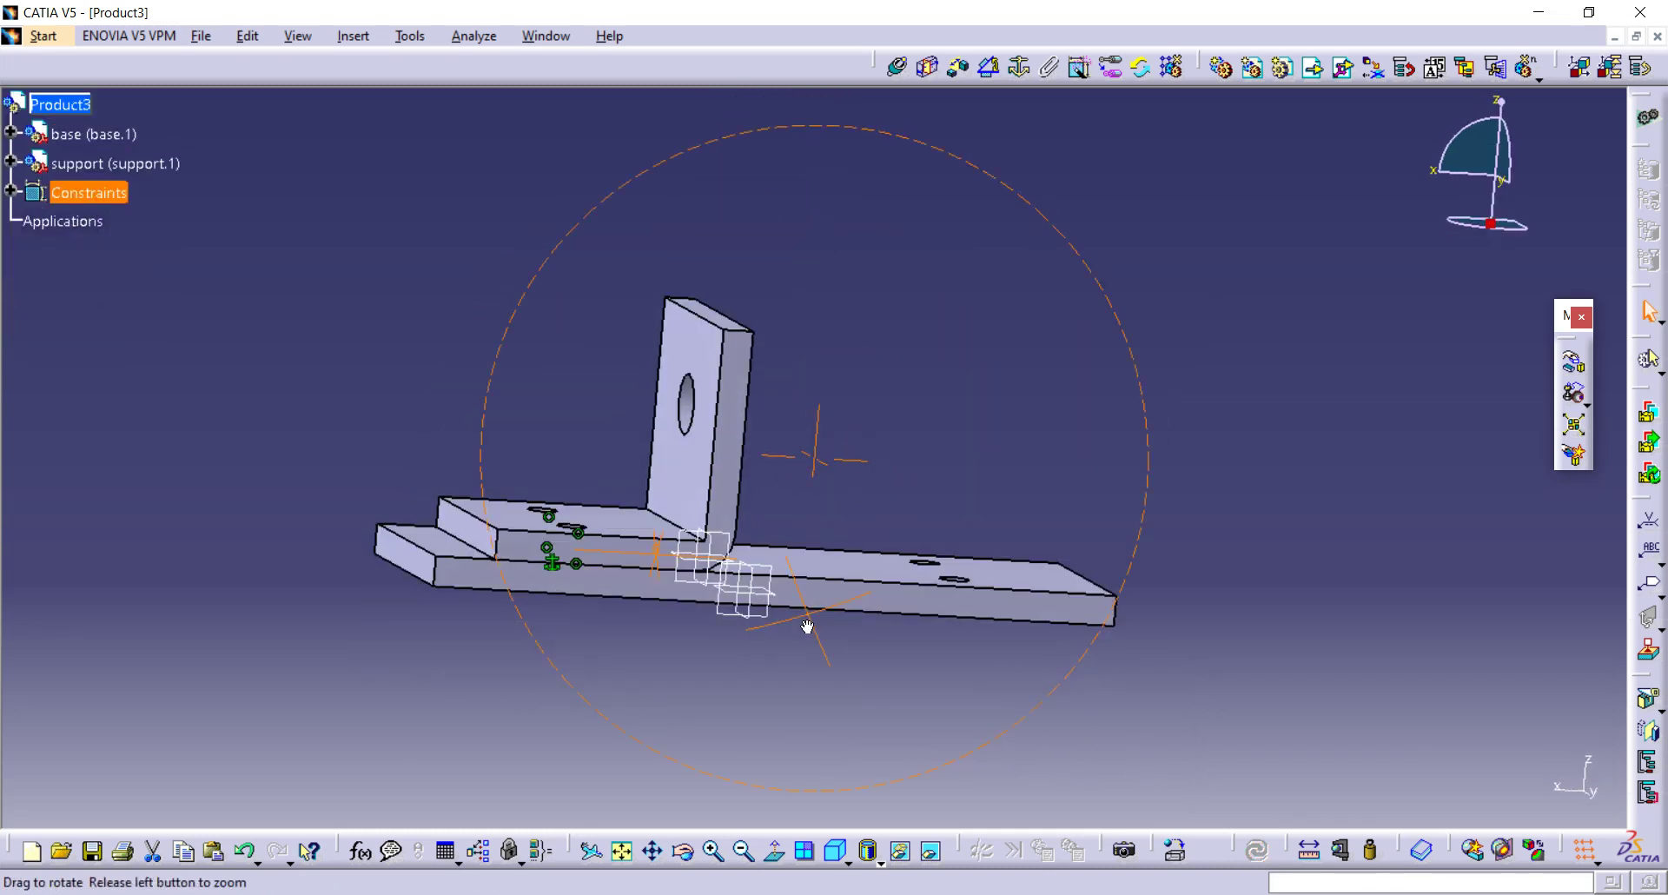
Step: Insert the wheel part file into Product3 as an existing component
click(1314, 68)
click(758, 530)
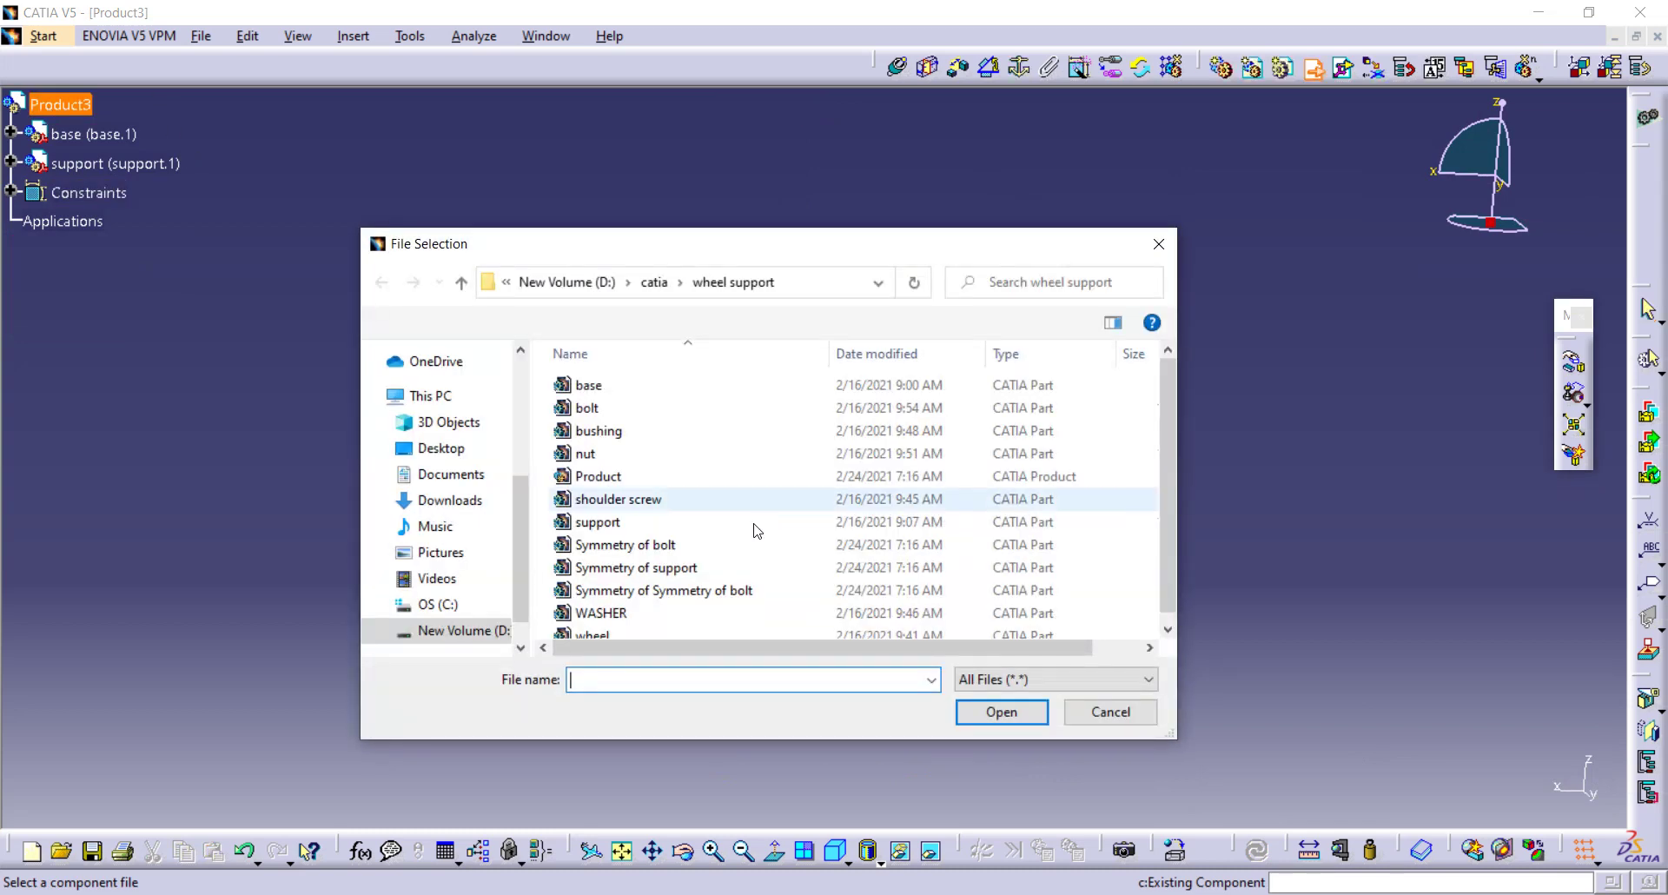
scroll(758, 548, down, 1)
click(756, 626)
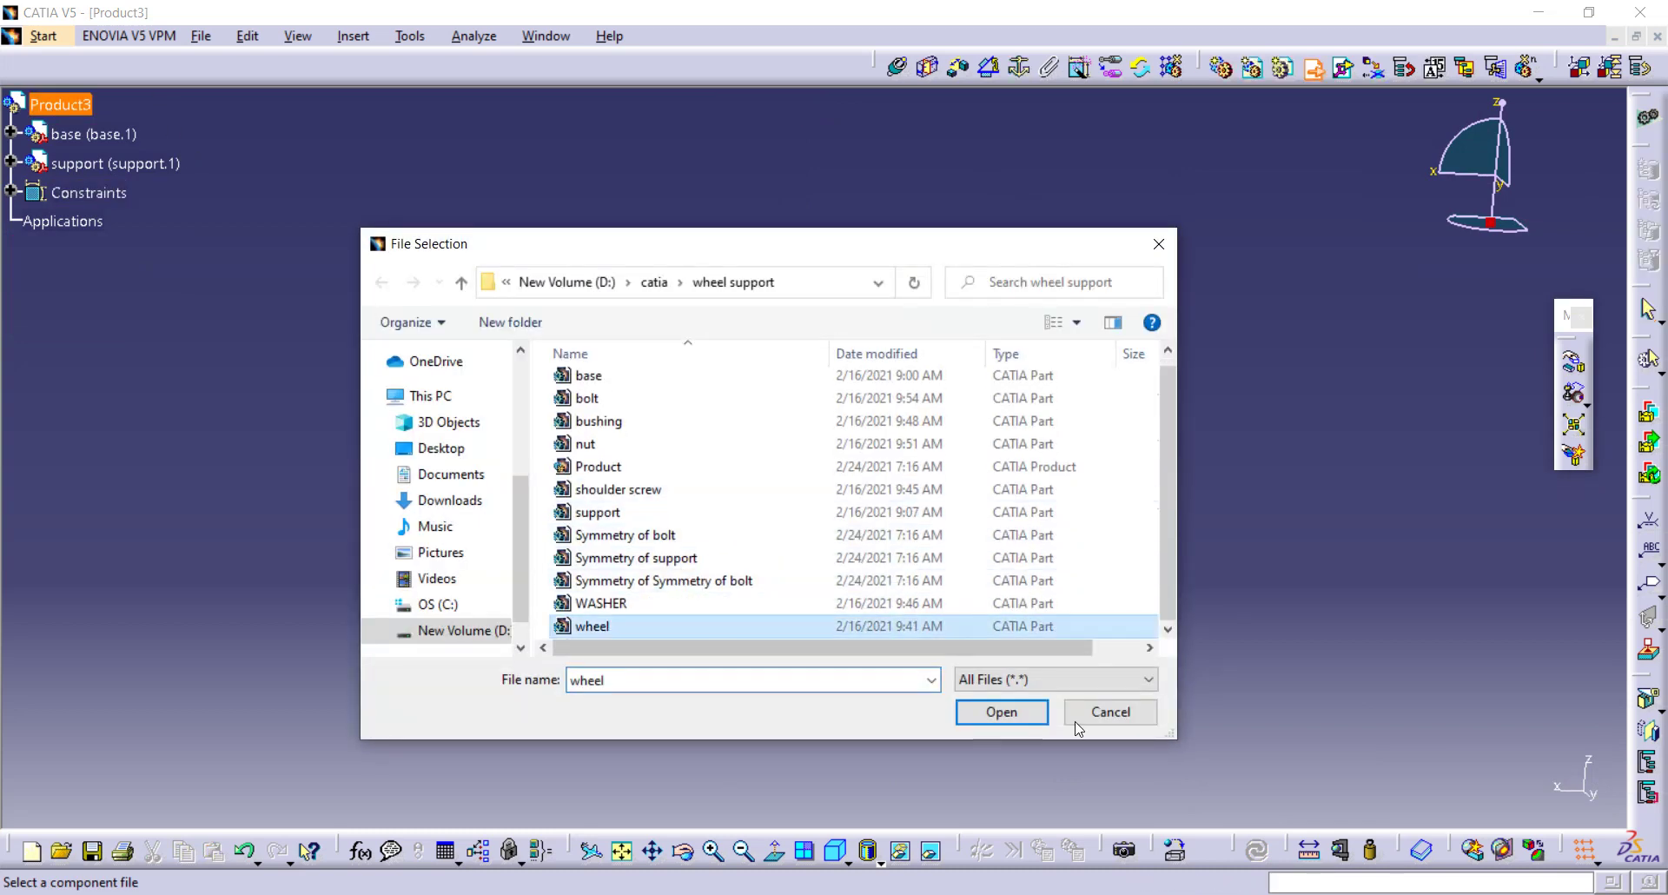
click(999, 704)
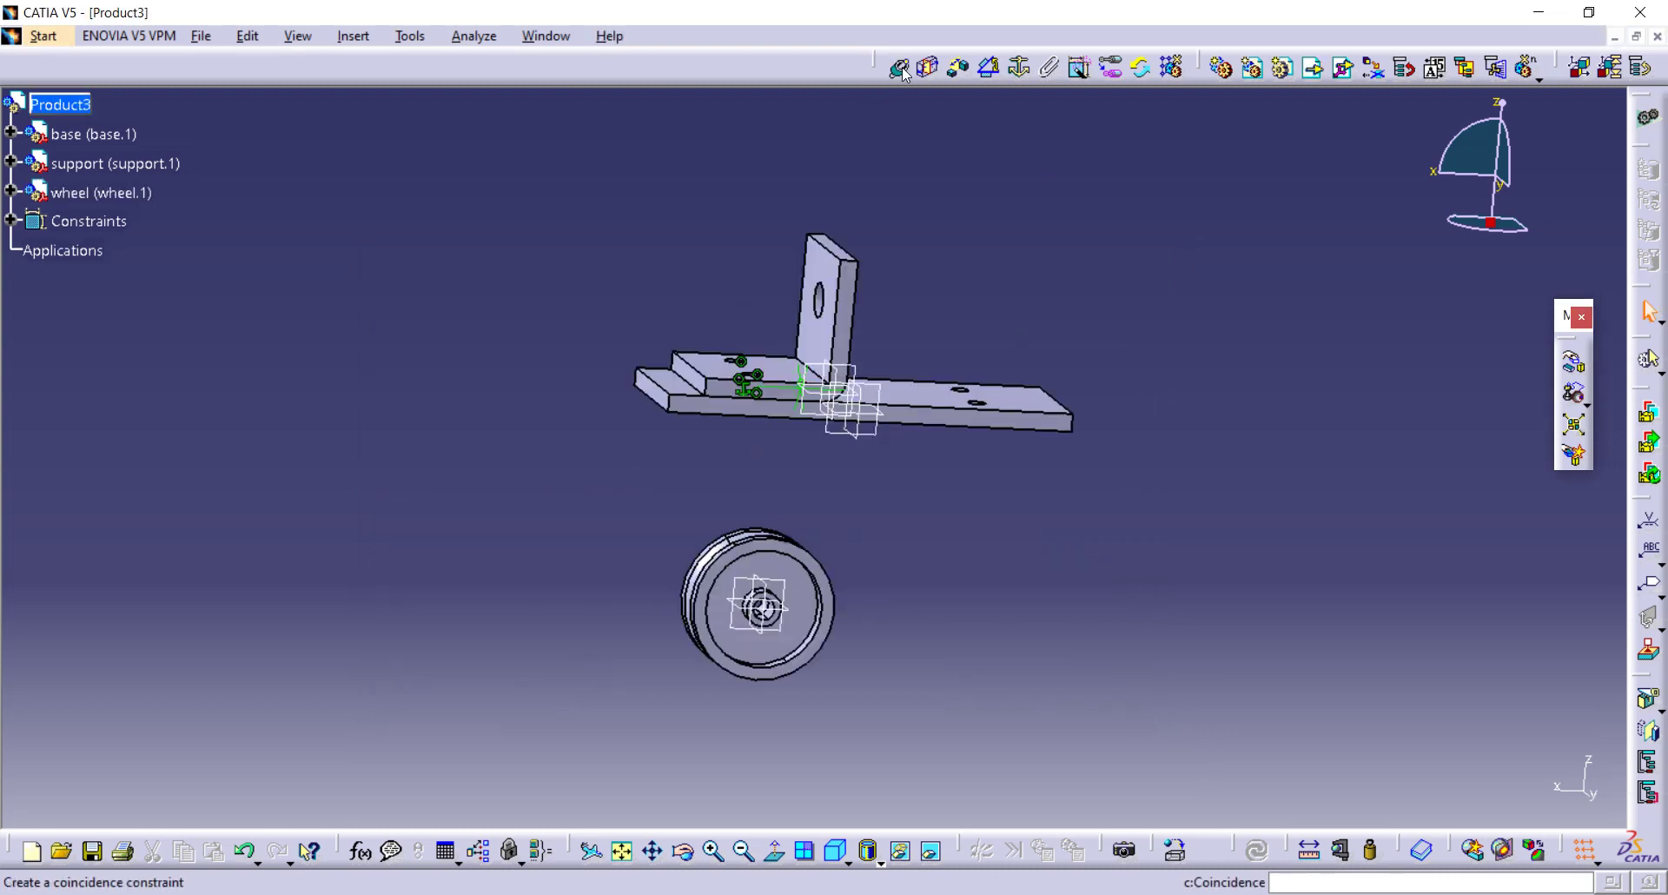
Step: Add Coincidence.5 between the support upright's hole axis and the wheel hub axis, then update all
click(903, 70)
middle_drag(832, 507, 822, 239)
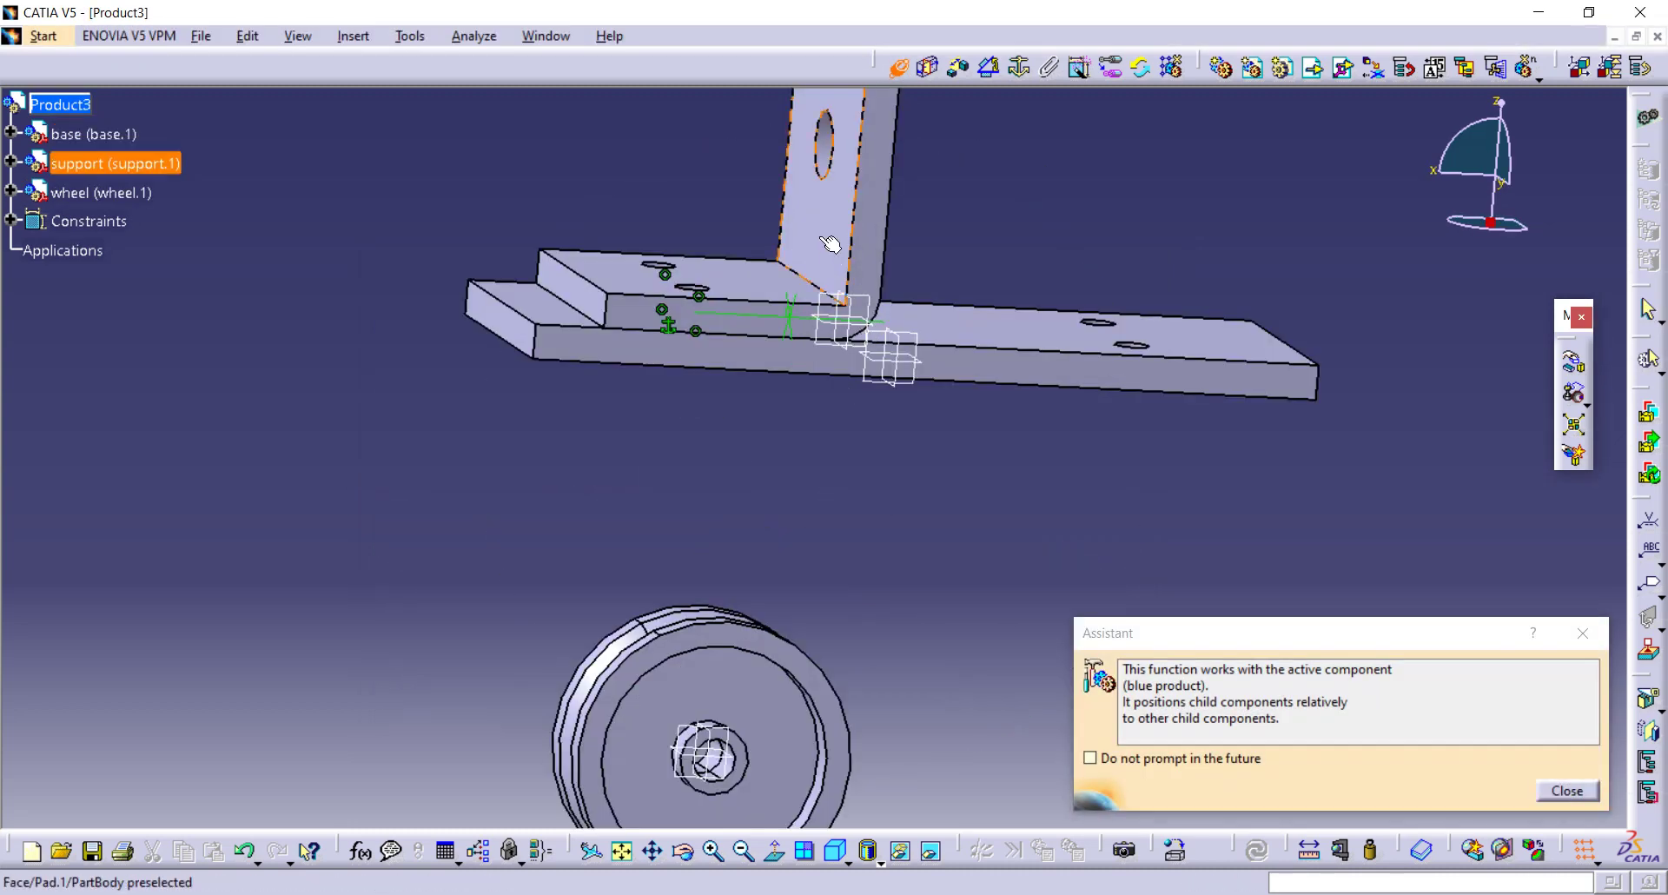
click(825, 146)
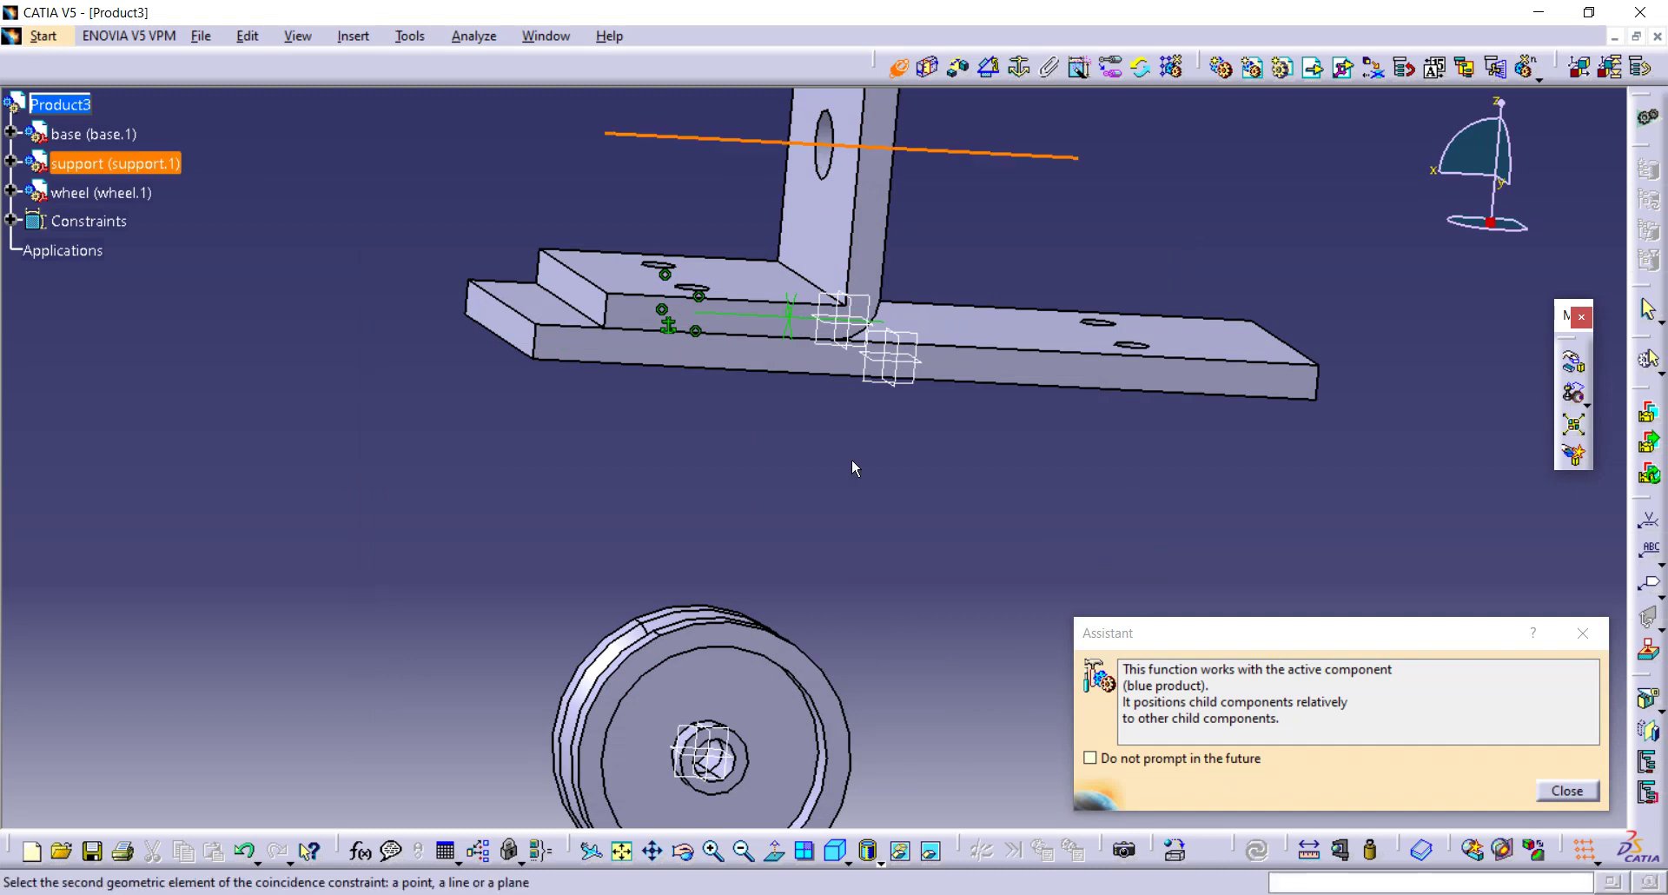
middle_drag(852, 457, 574, 548)
middle_drag(1005, 664, 678, 504)
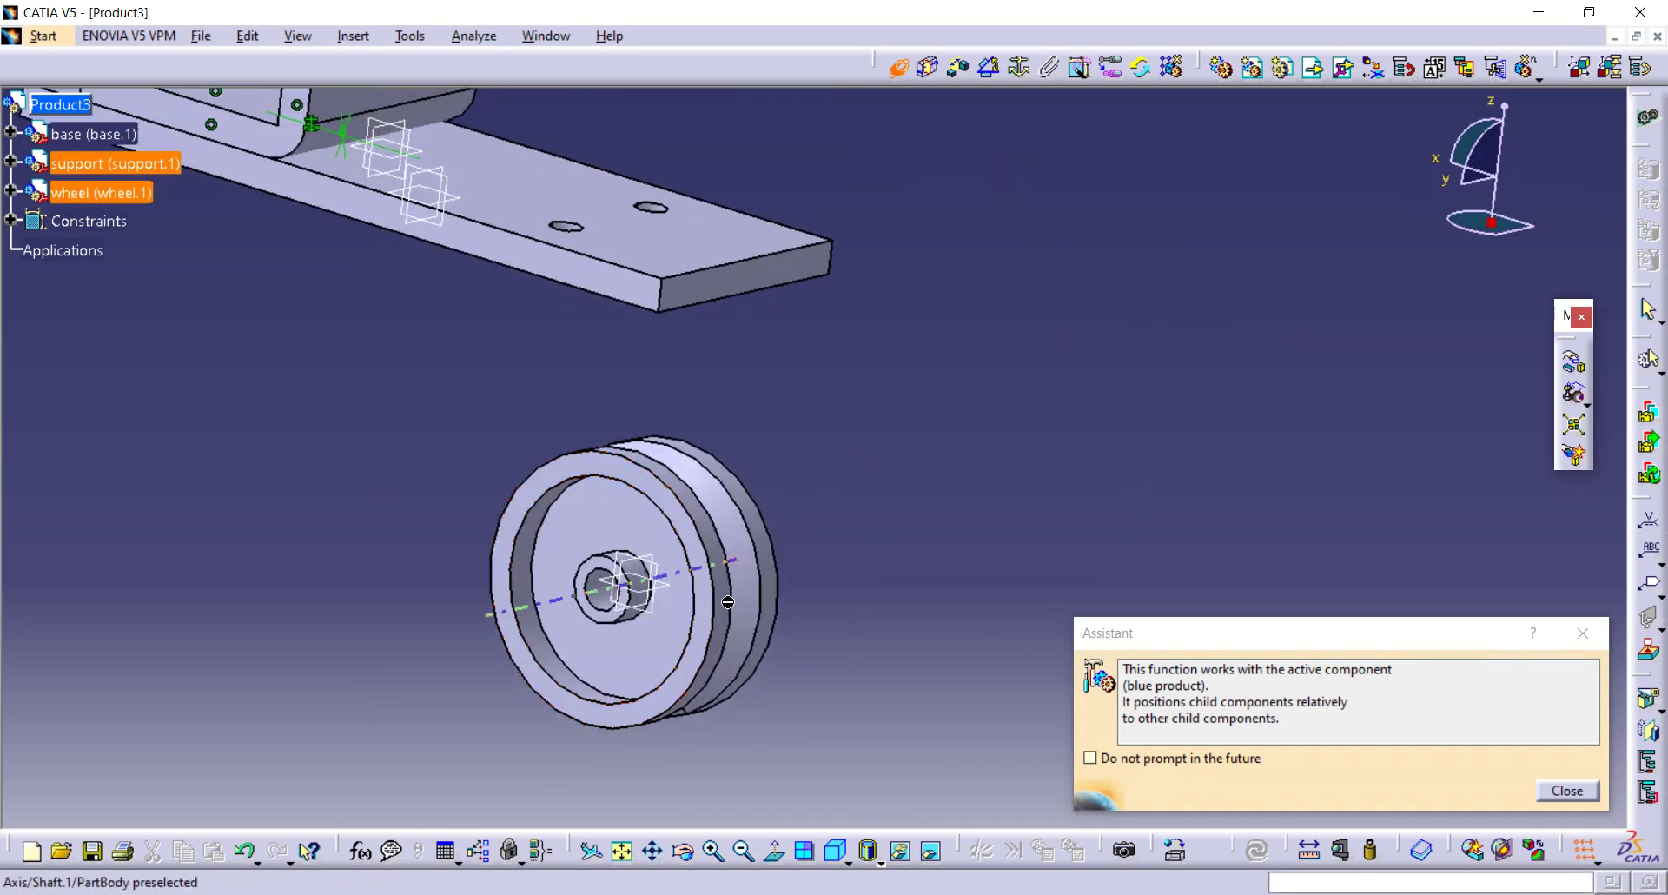
middle_drag(708, 567, 740, 619)
click(484, 665)
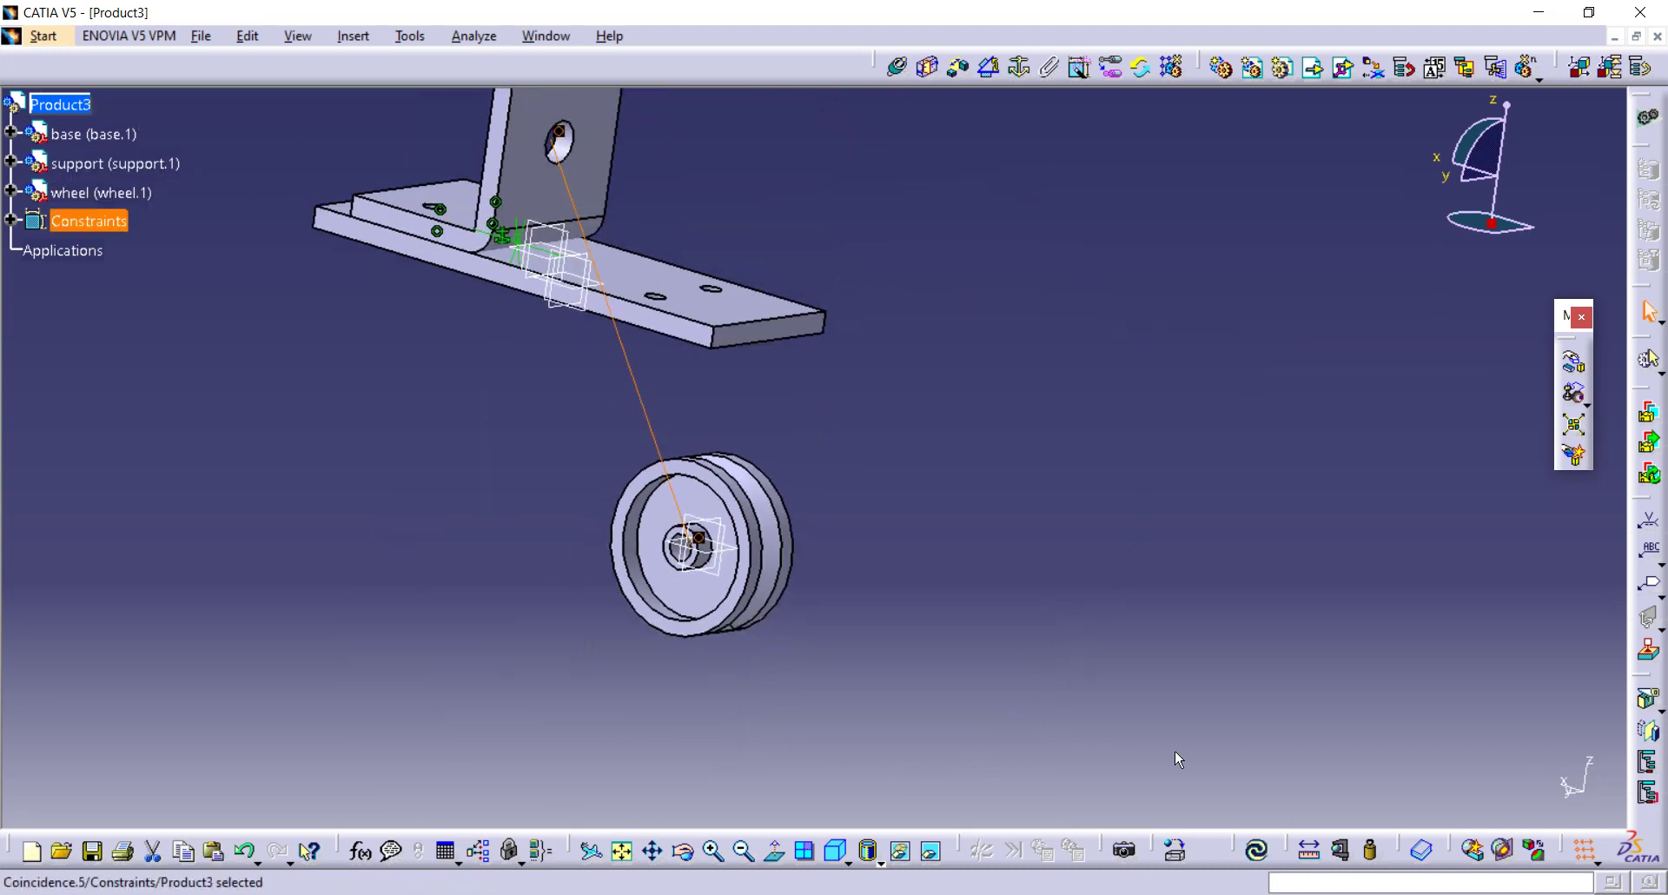
click(1259, 852)
middle_drag(663, 570, 1058, 127)
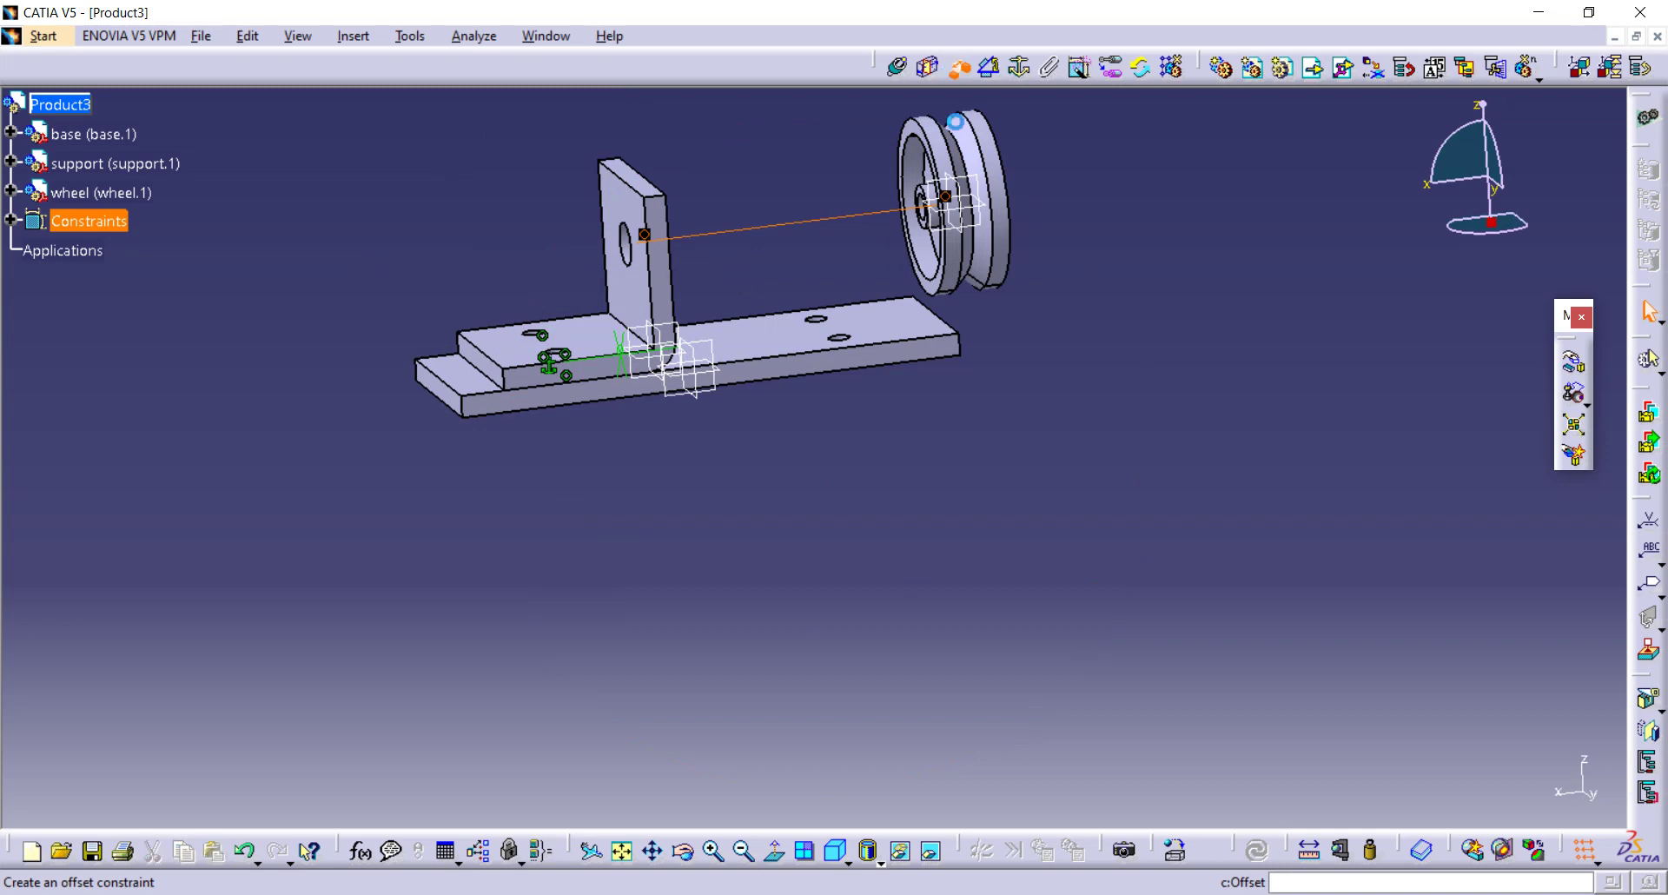
Step: Seat the wheel's side face against the support upright's face with a 0 mm offset (Offset.6)
middle_drag(879, 310, 939, 434)
click(1021, 310)
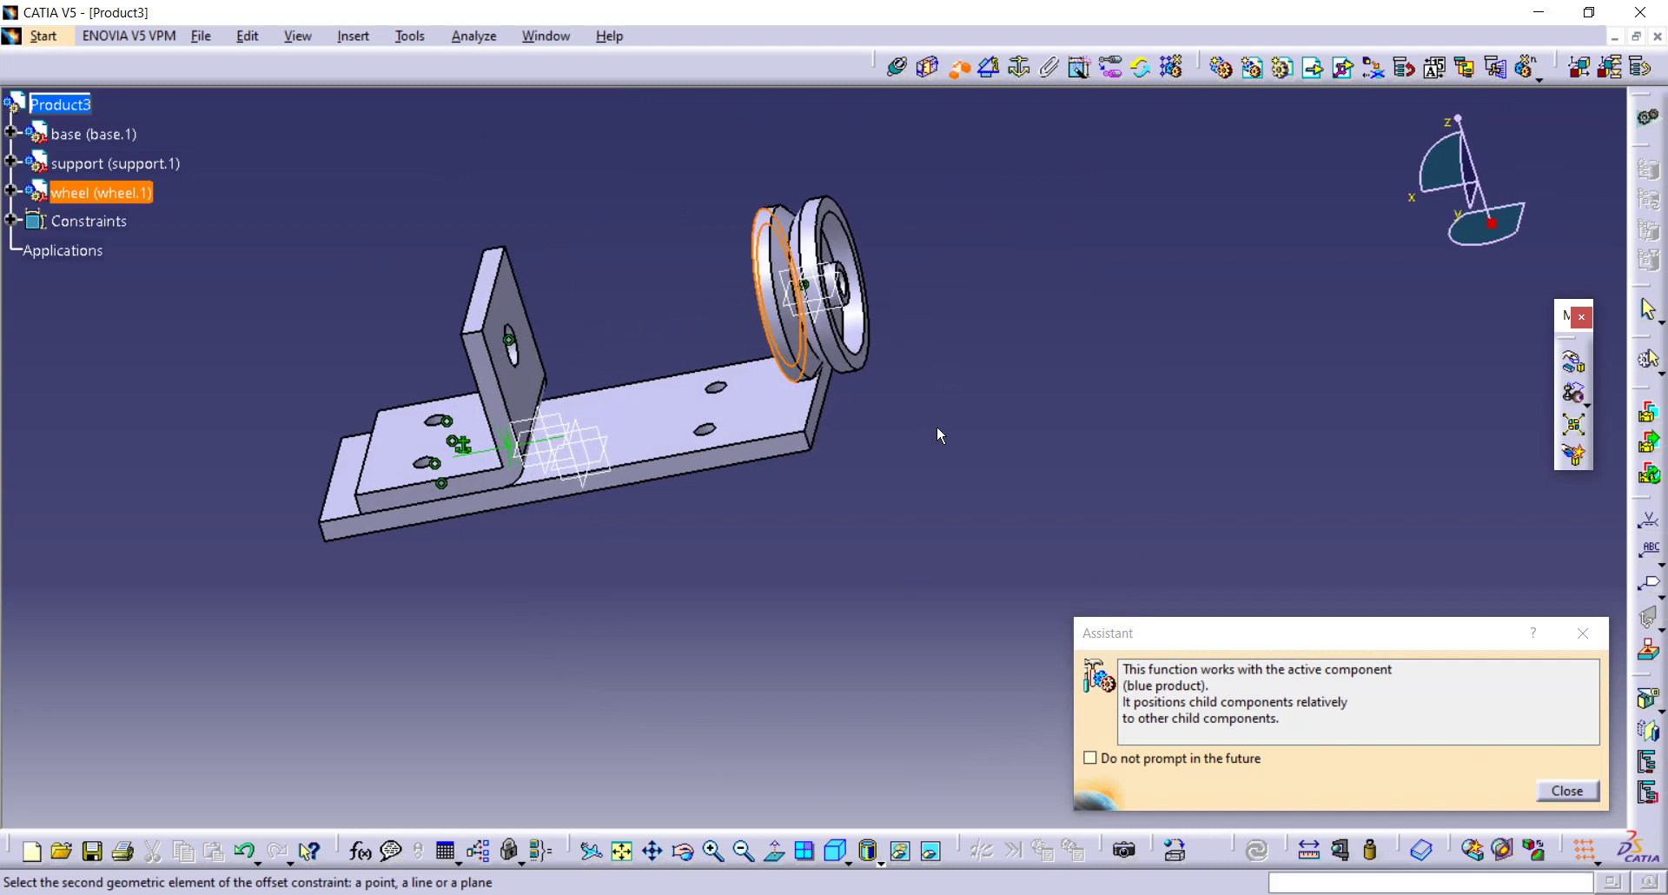
click(509, 328)
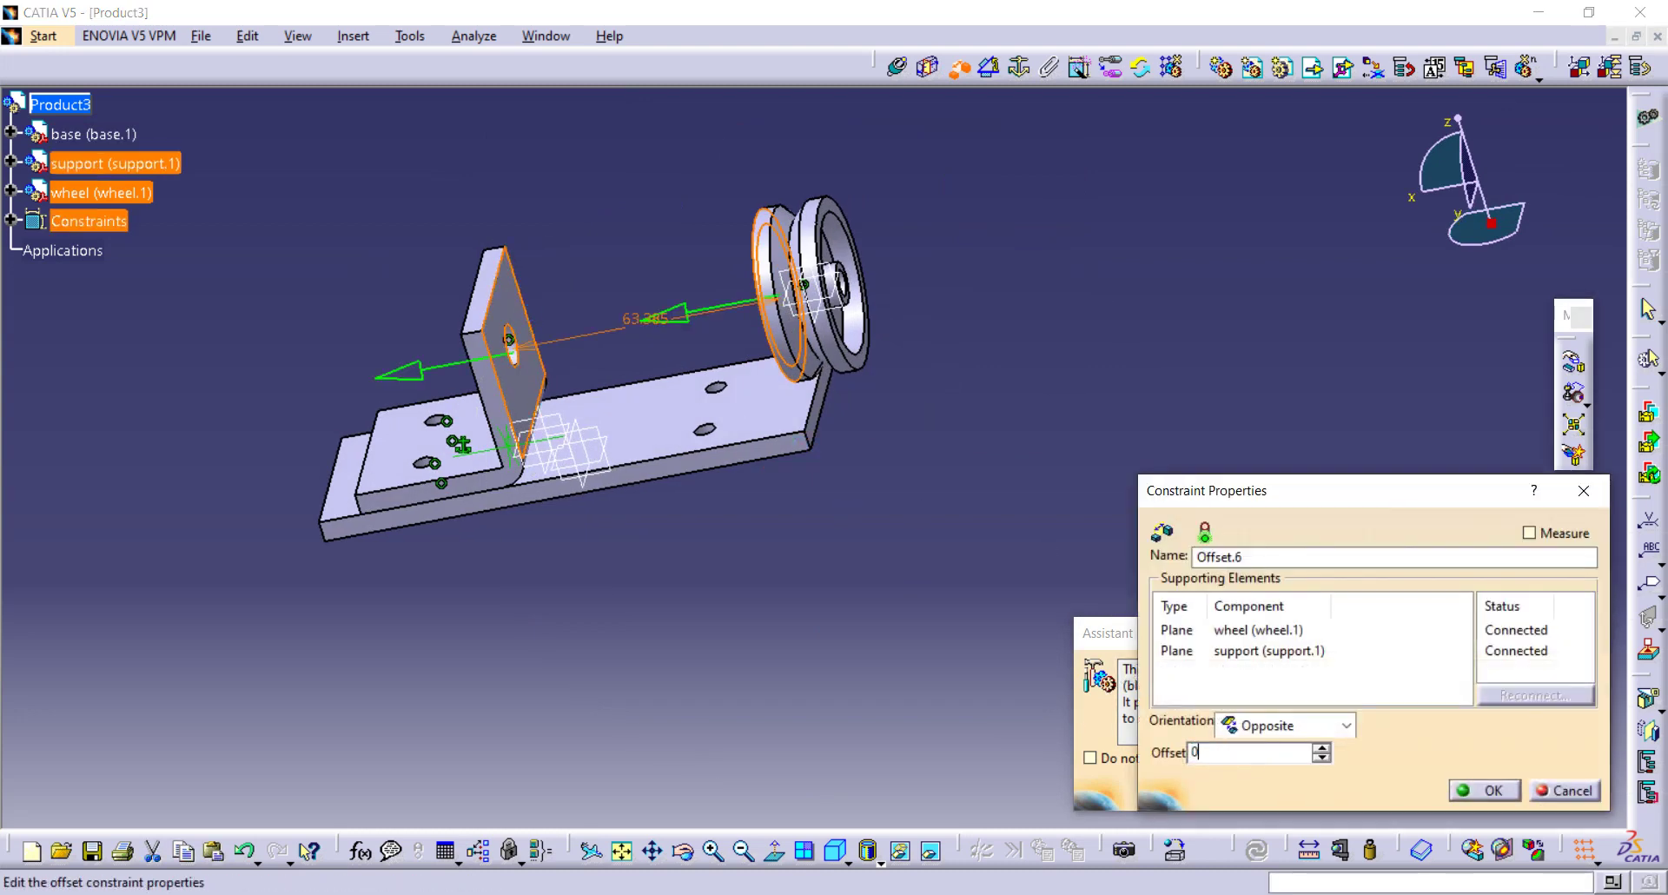
key(Return)
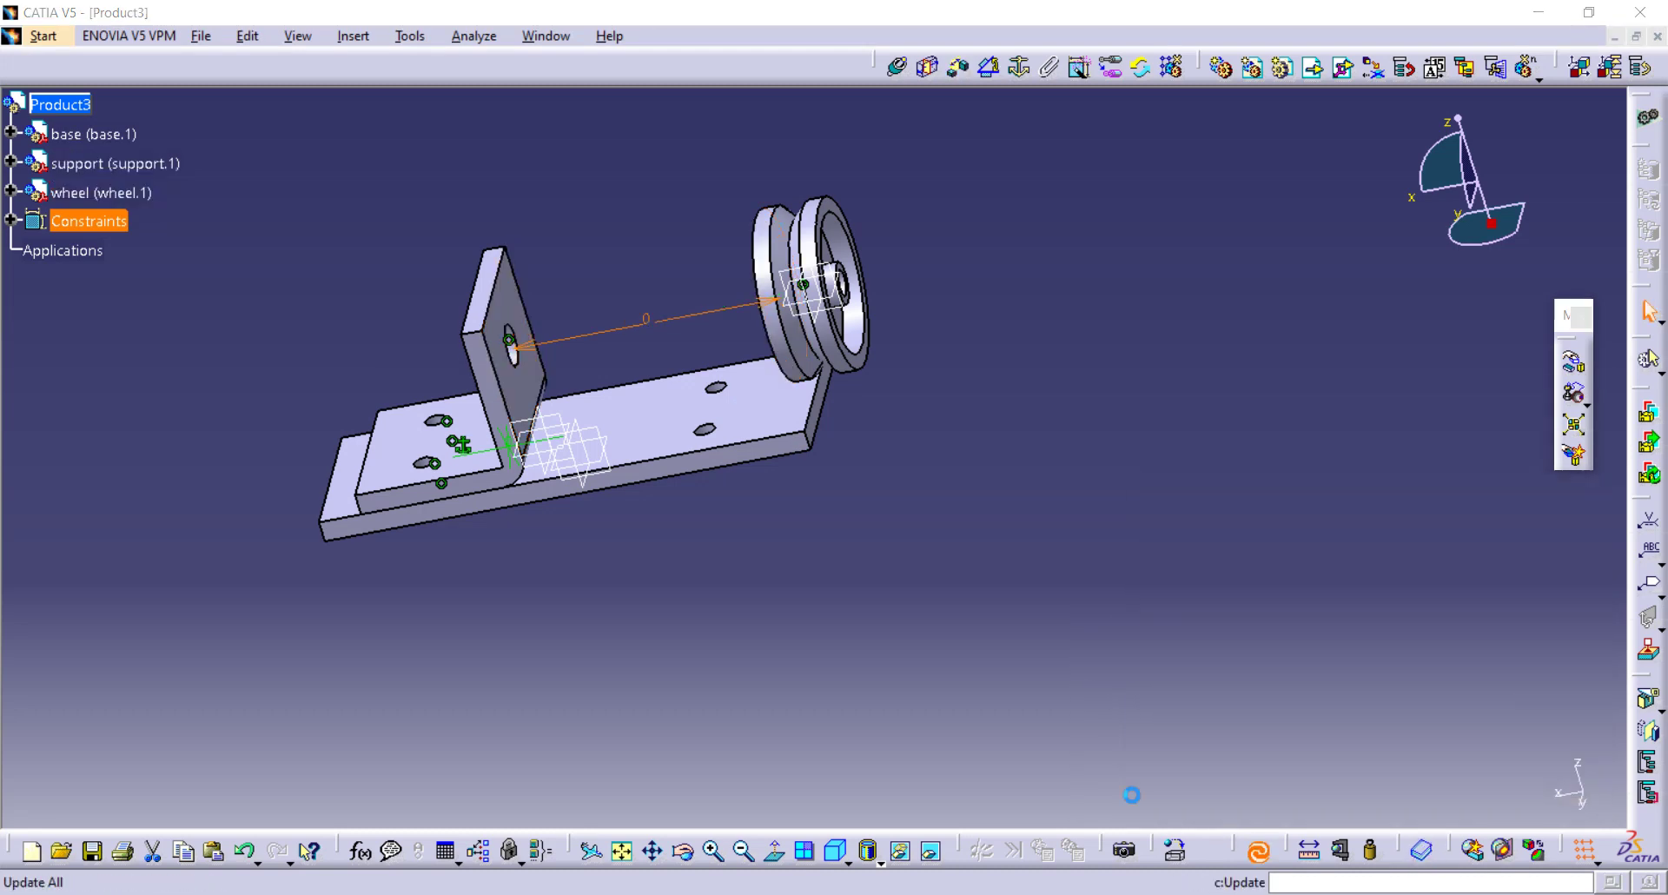
click(1283, 659)
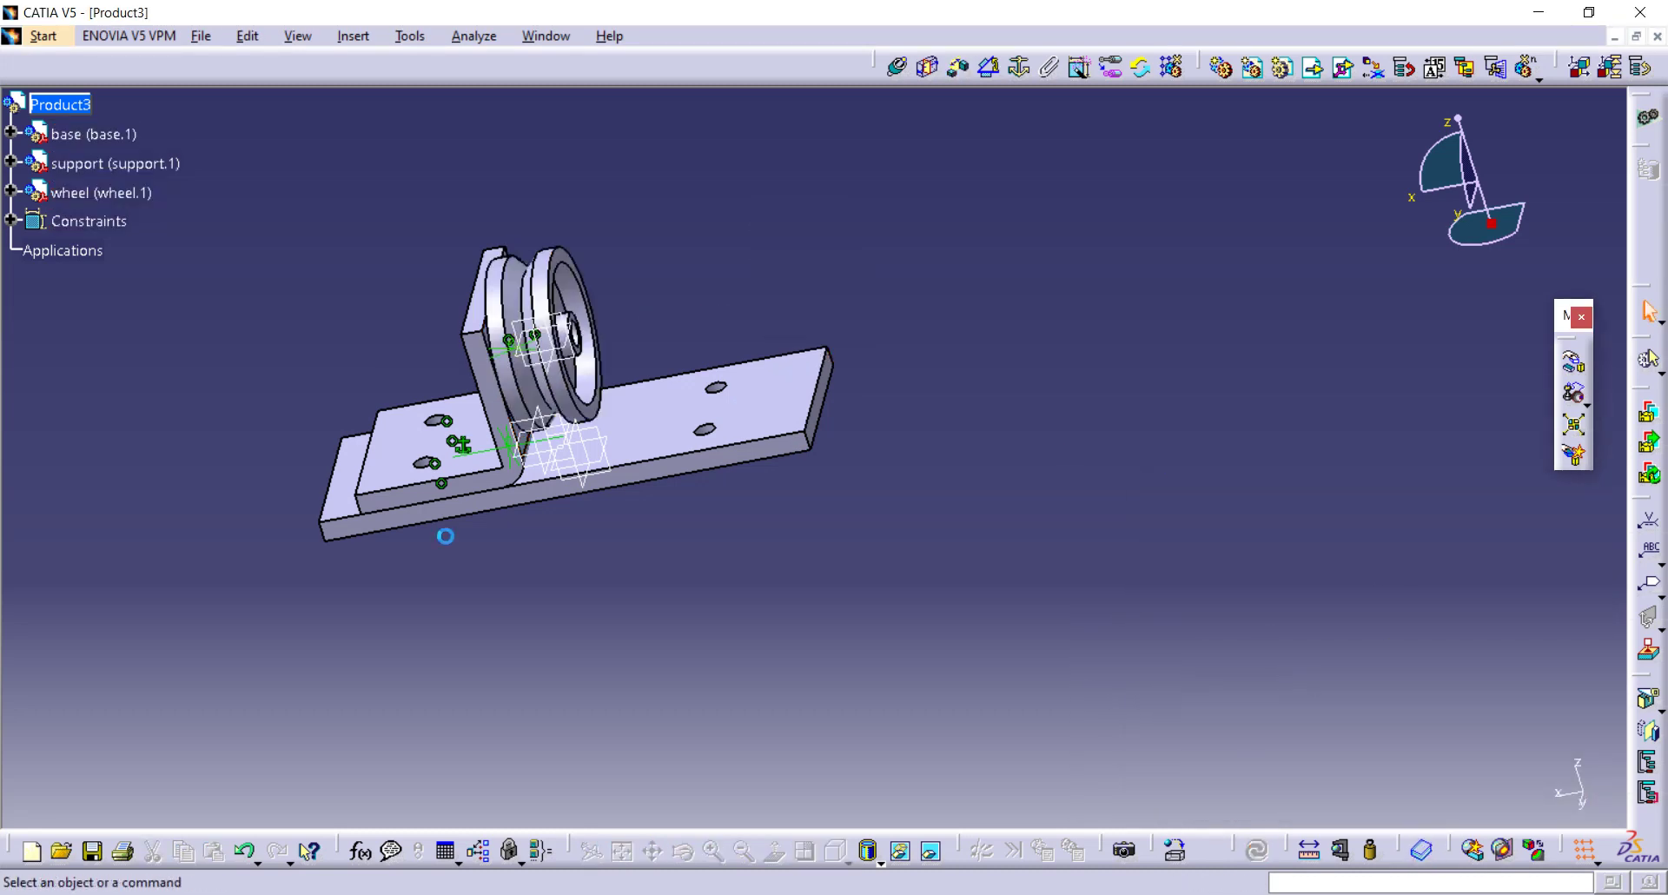
middle_drag(443, 534, 523, 535)
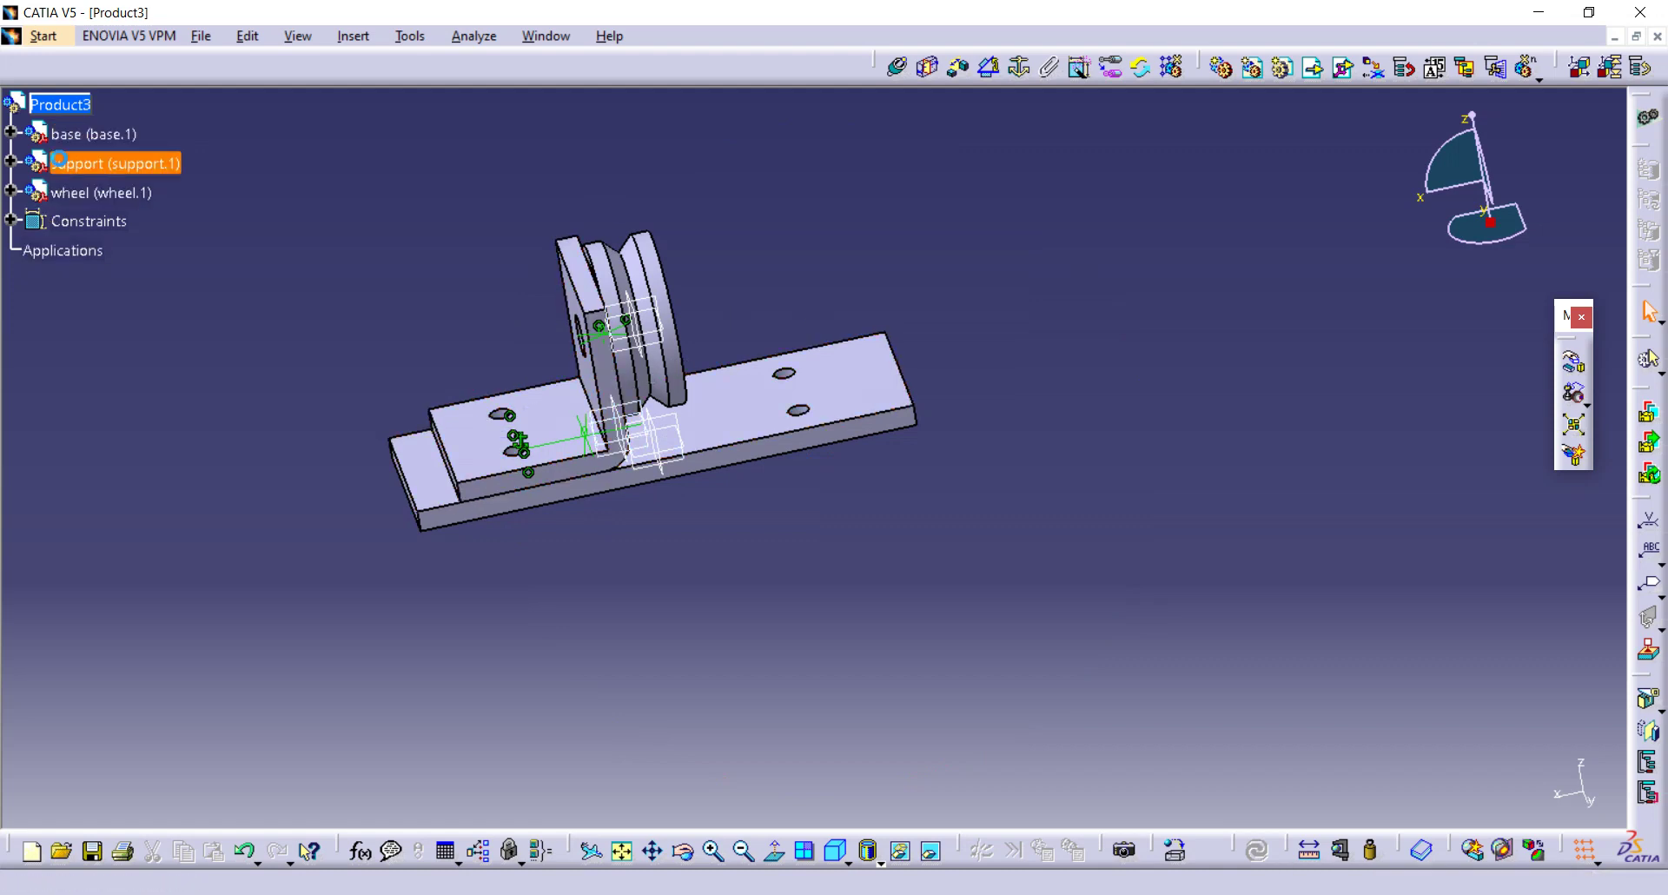
Step: Mirror the support across the wheel's zx mid-plane as a new component, Symmetry of support.1.1
click(69, 164)
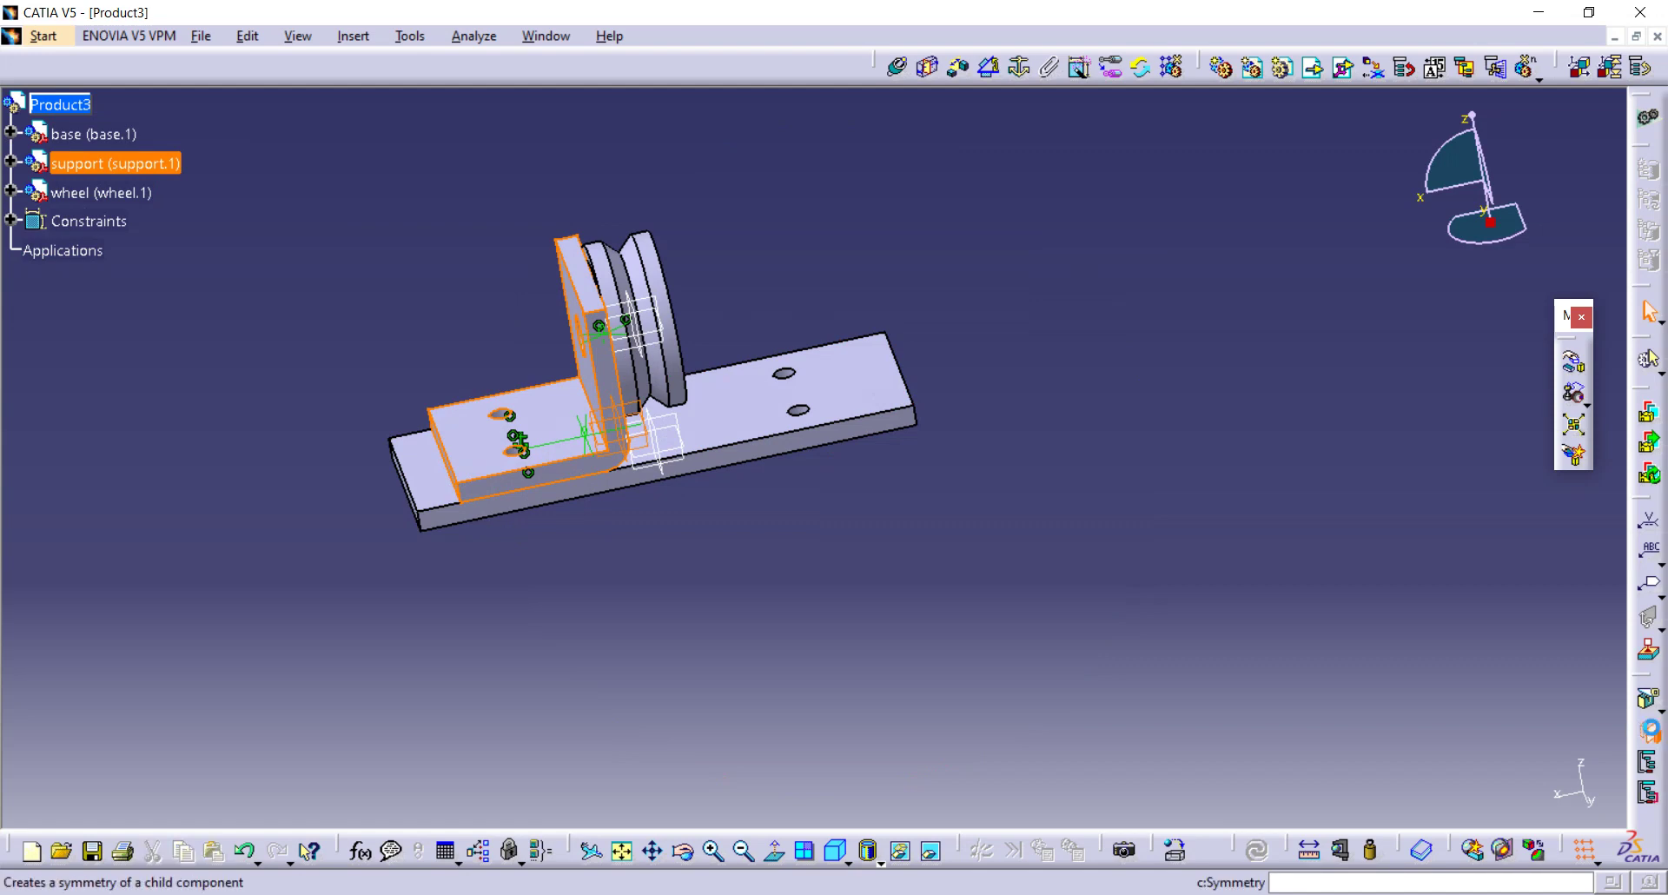
click(1653, 734)
mouse_move(815, 449)
middle_down()
mouse_move(744, 473)
mouse_move(800, 458)
middle_up()
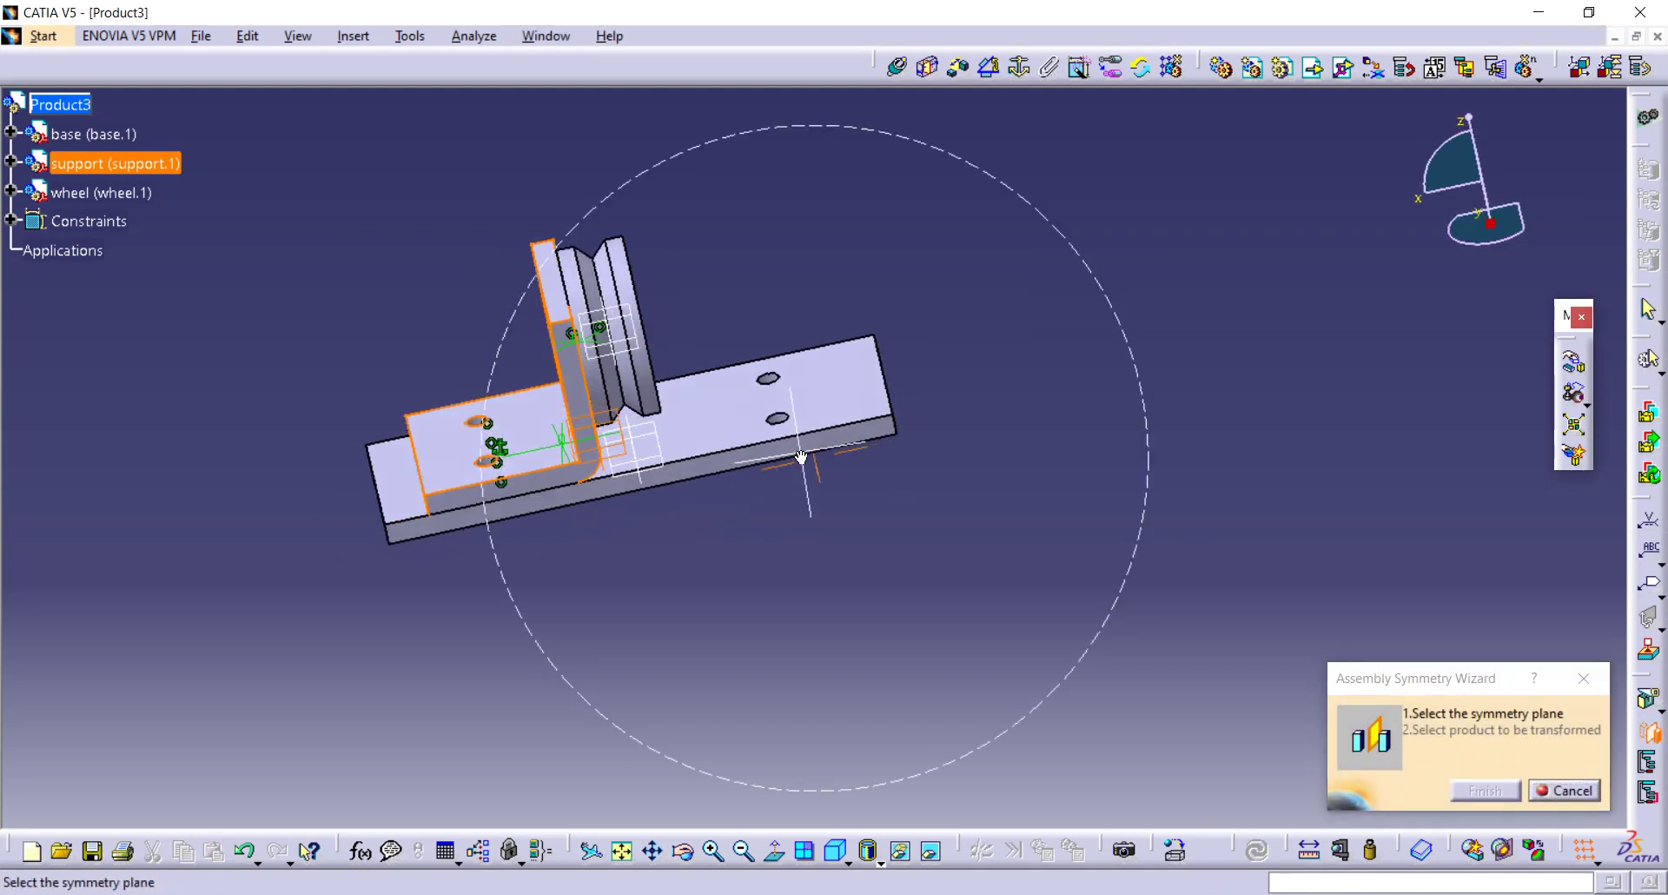
click(620, 350)
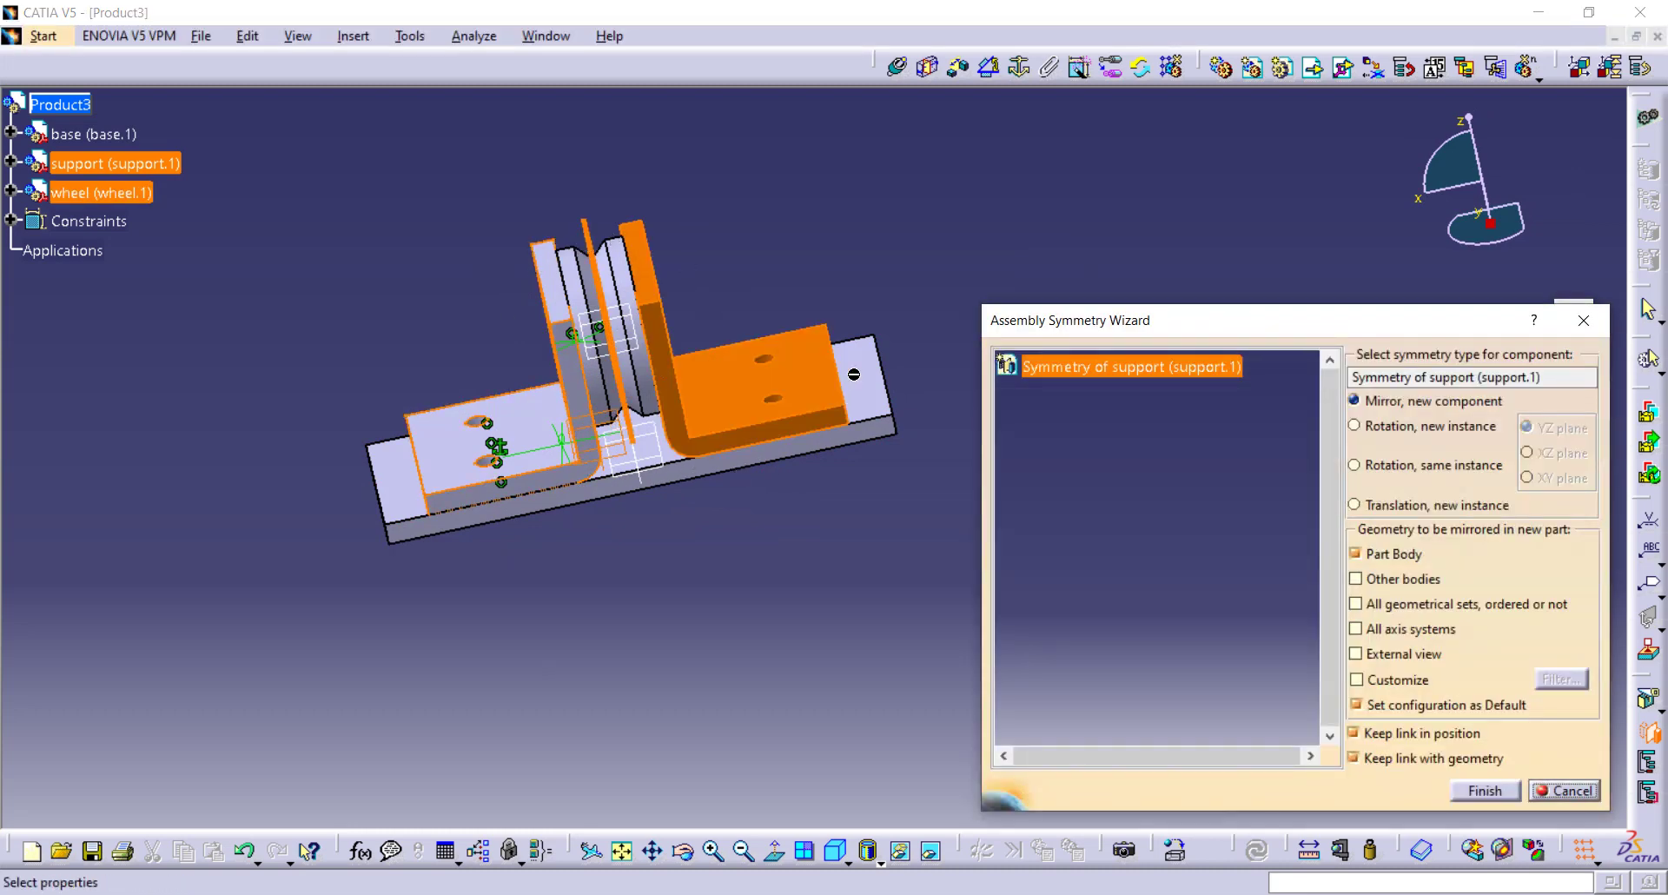
click(1483, 792)
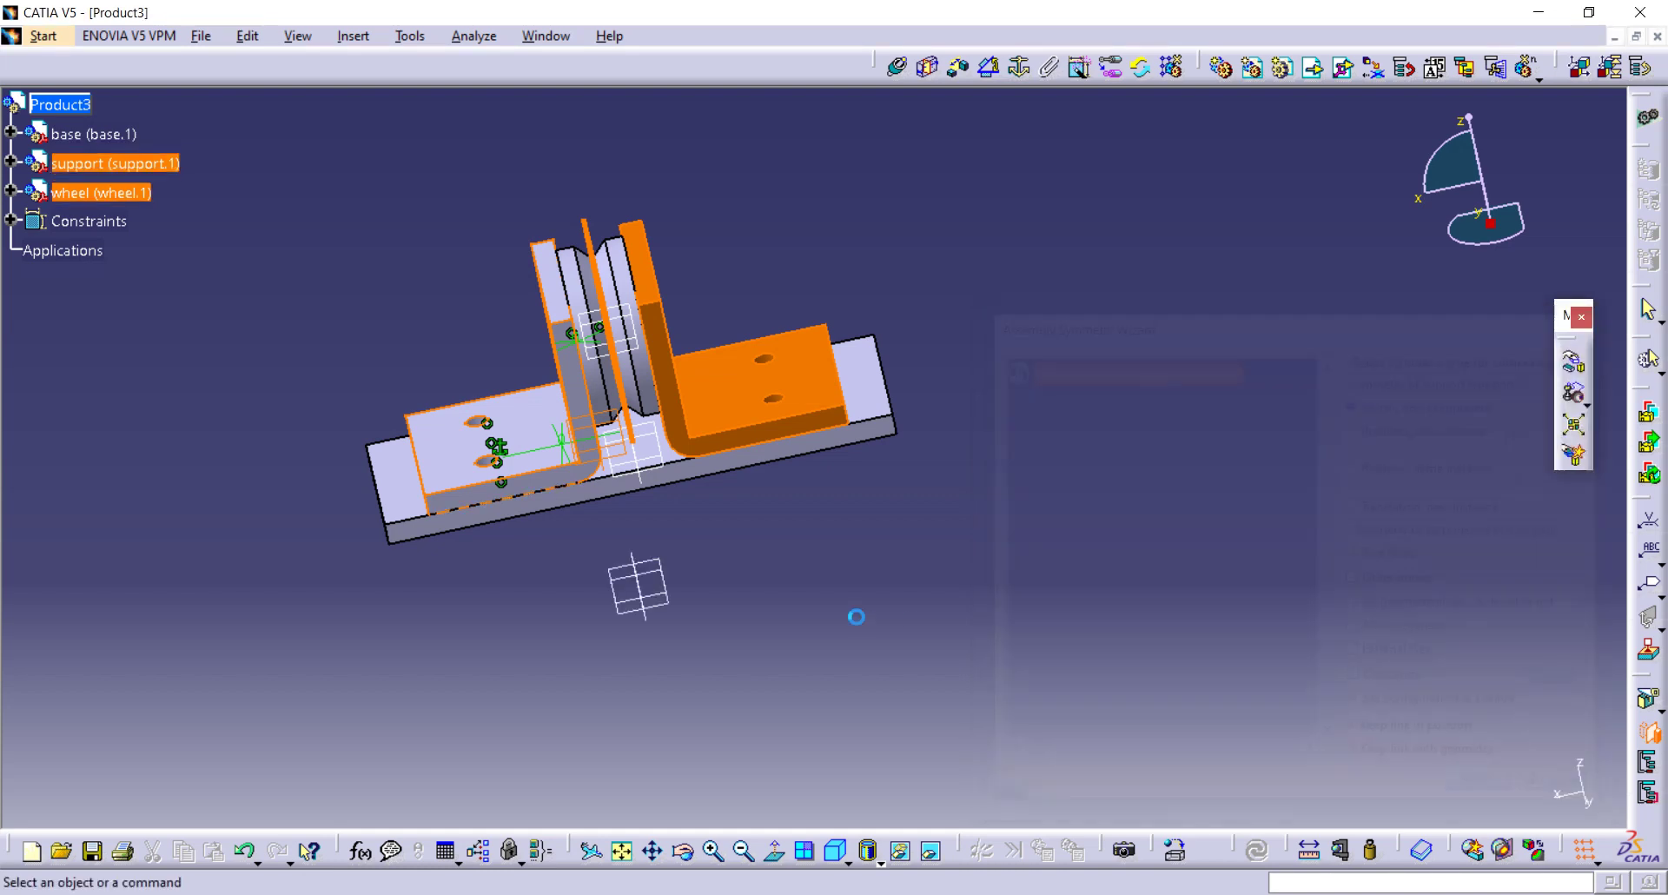
middle_drag(822, 489, 963, 608)
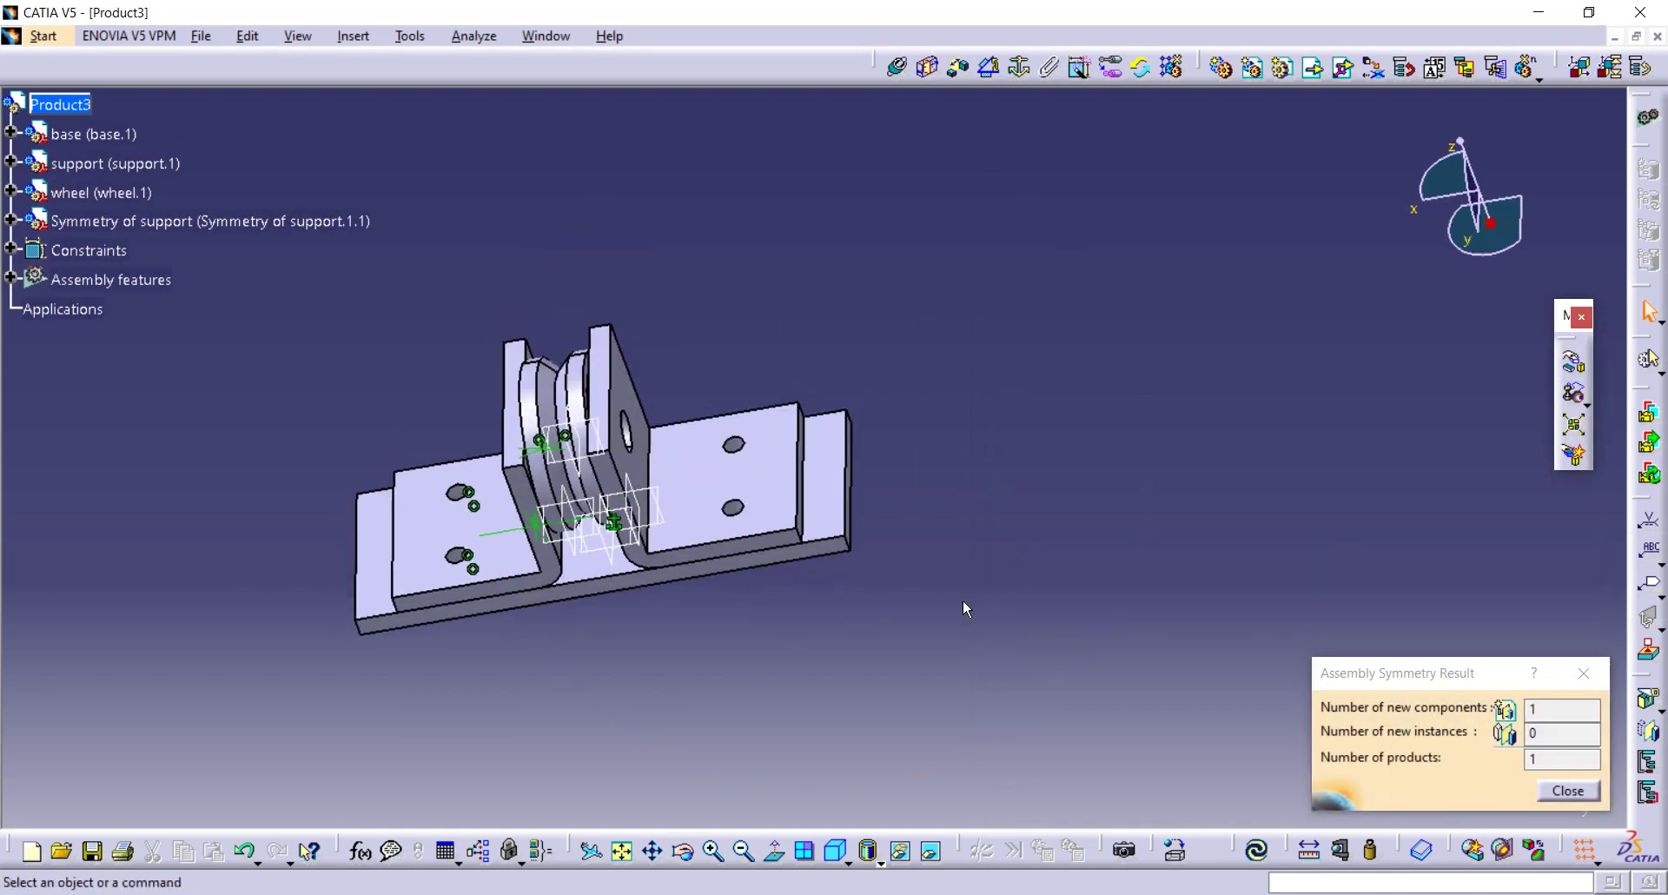
click(1592, 675)
middle_drag(860, 525, 1156, 259)
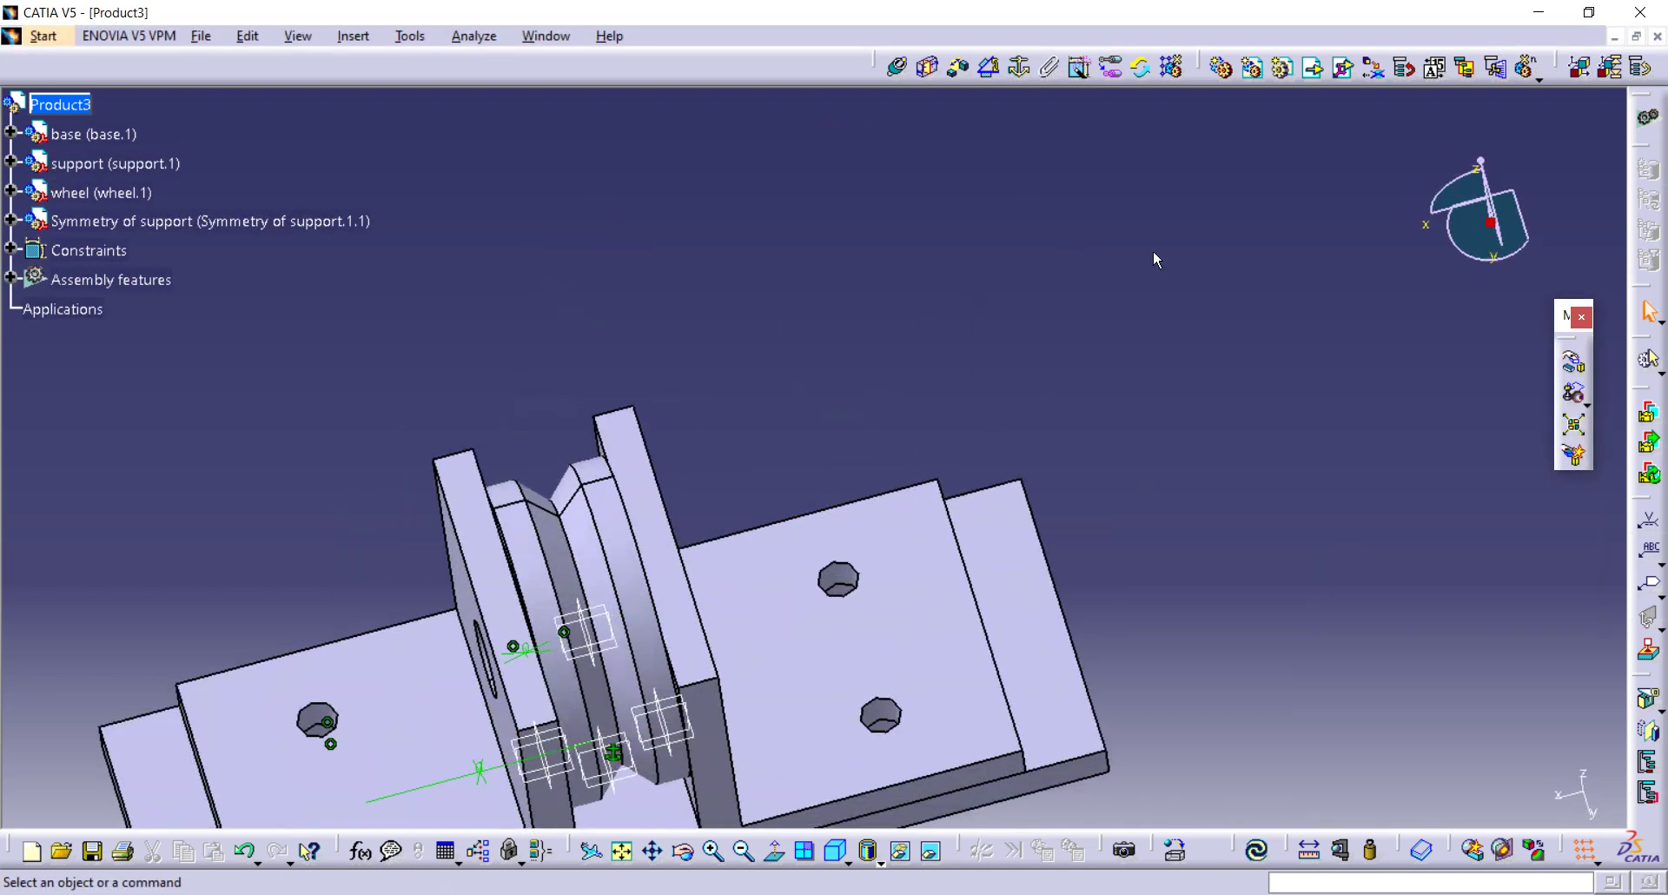
Step: Insert the shoulder screw part file into Product3 as an existing component
click(1314, 69)
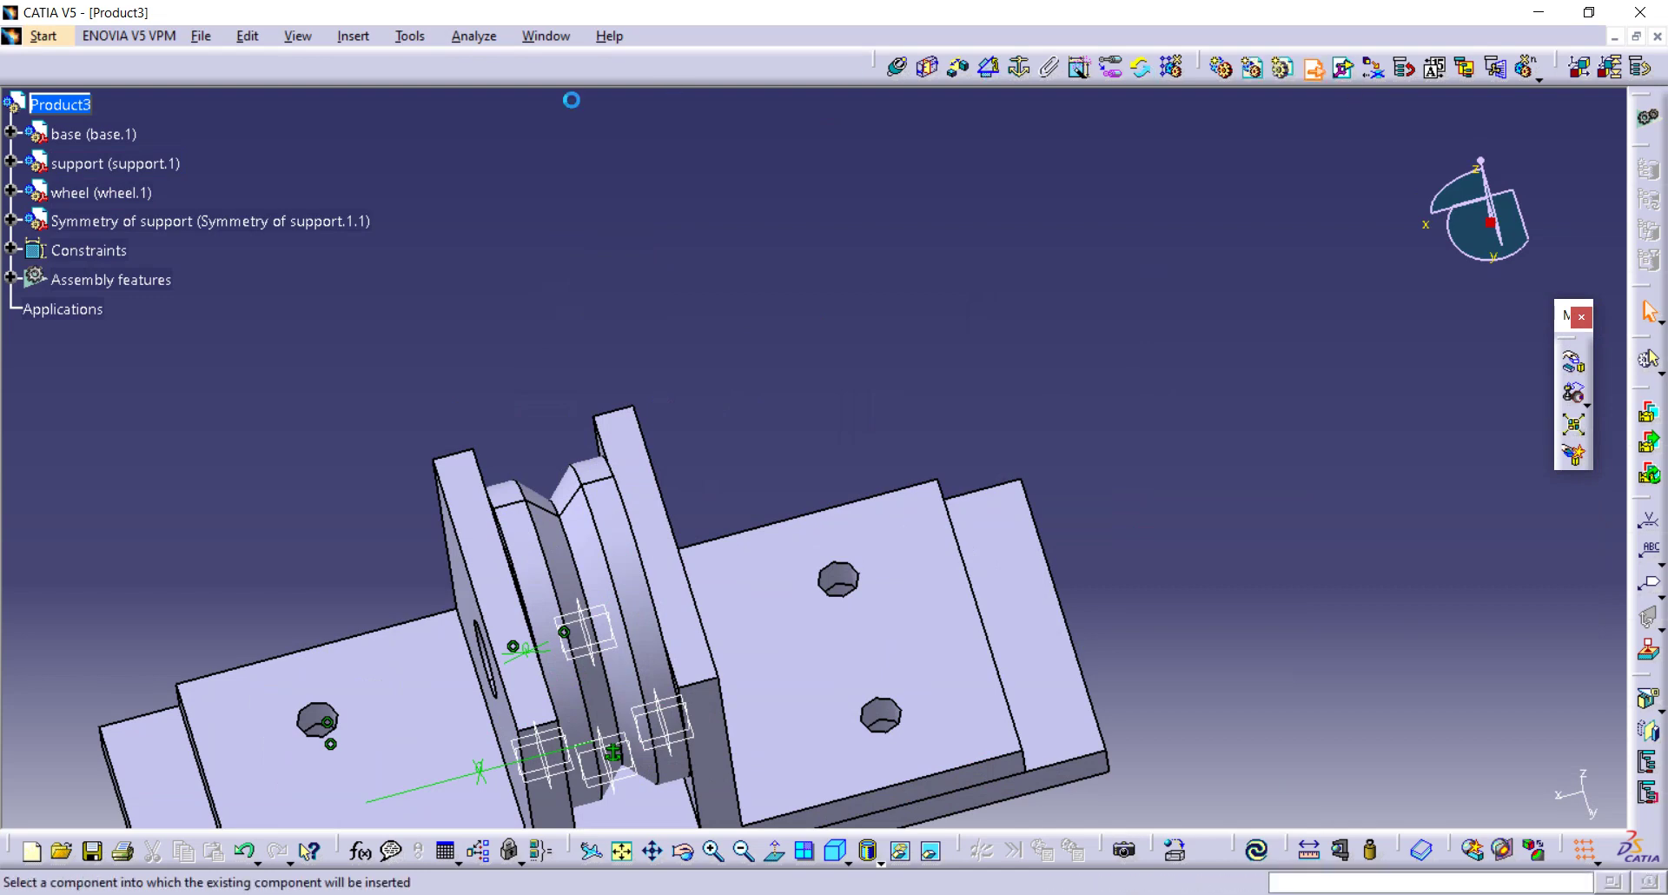
click(61, 105)
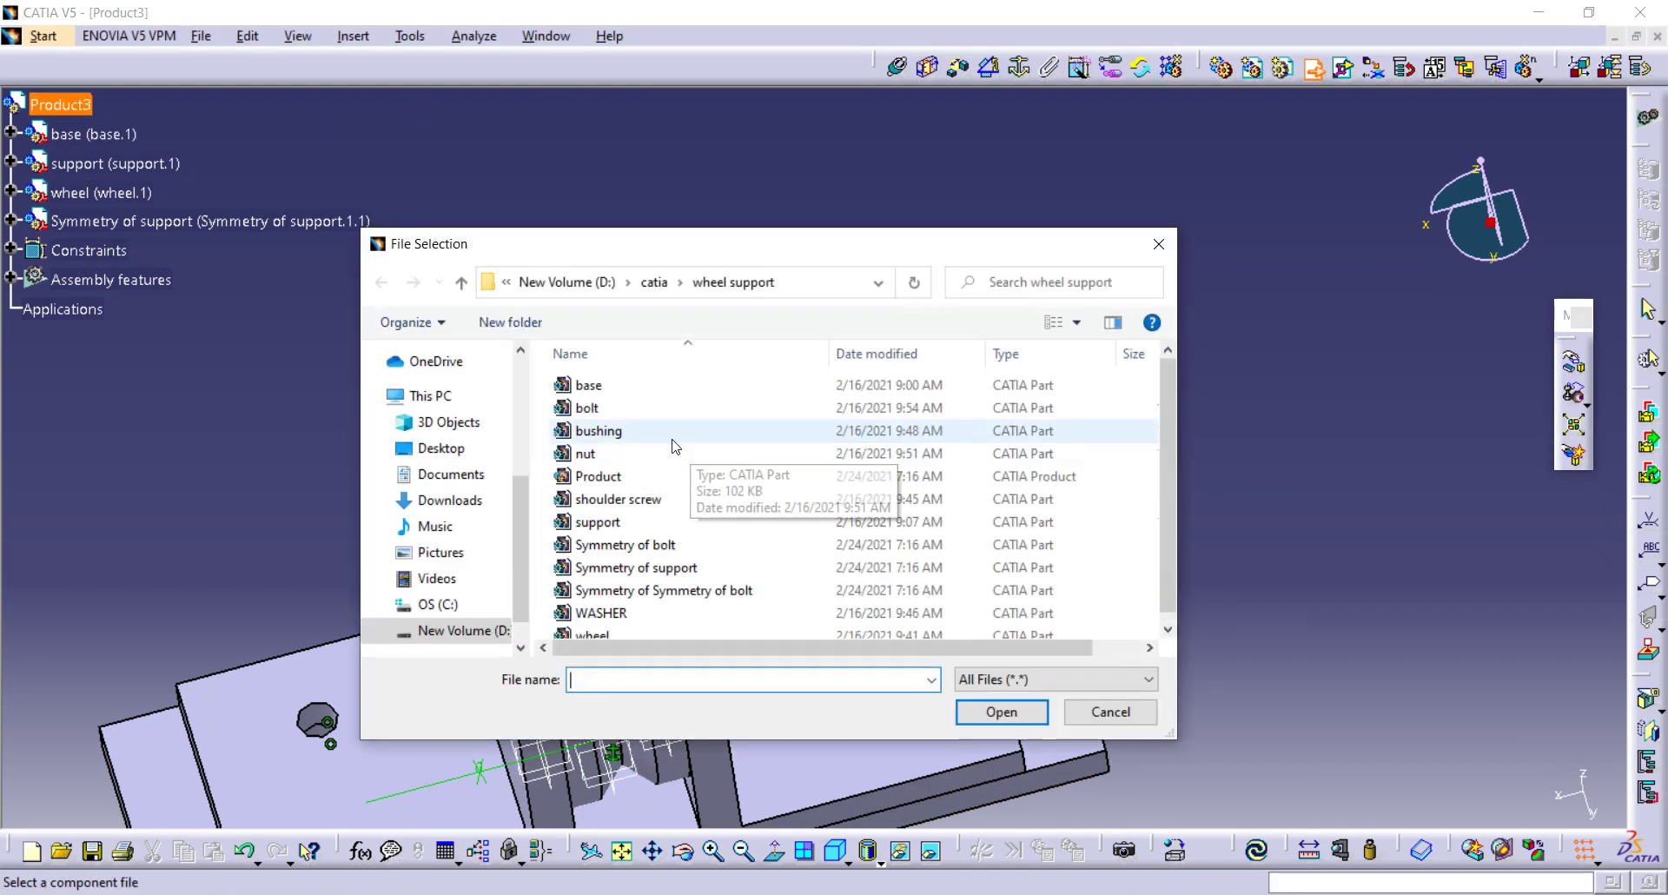
click(665, 500)
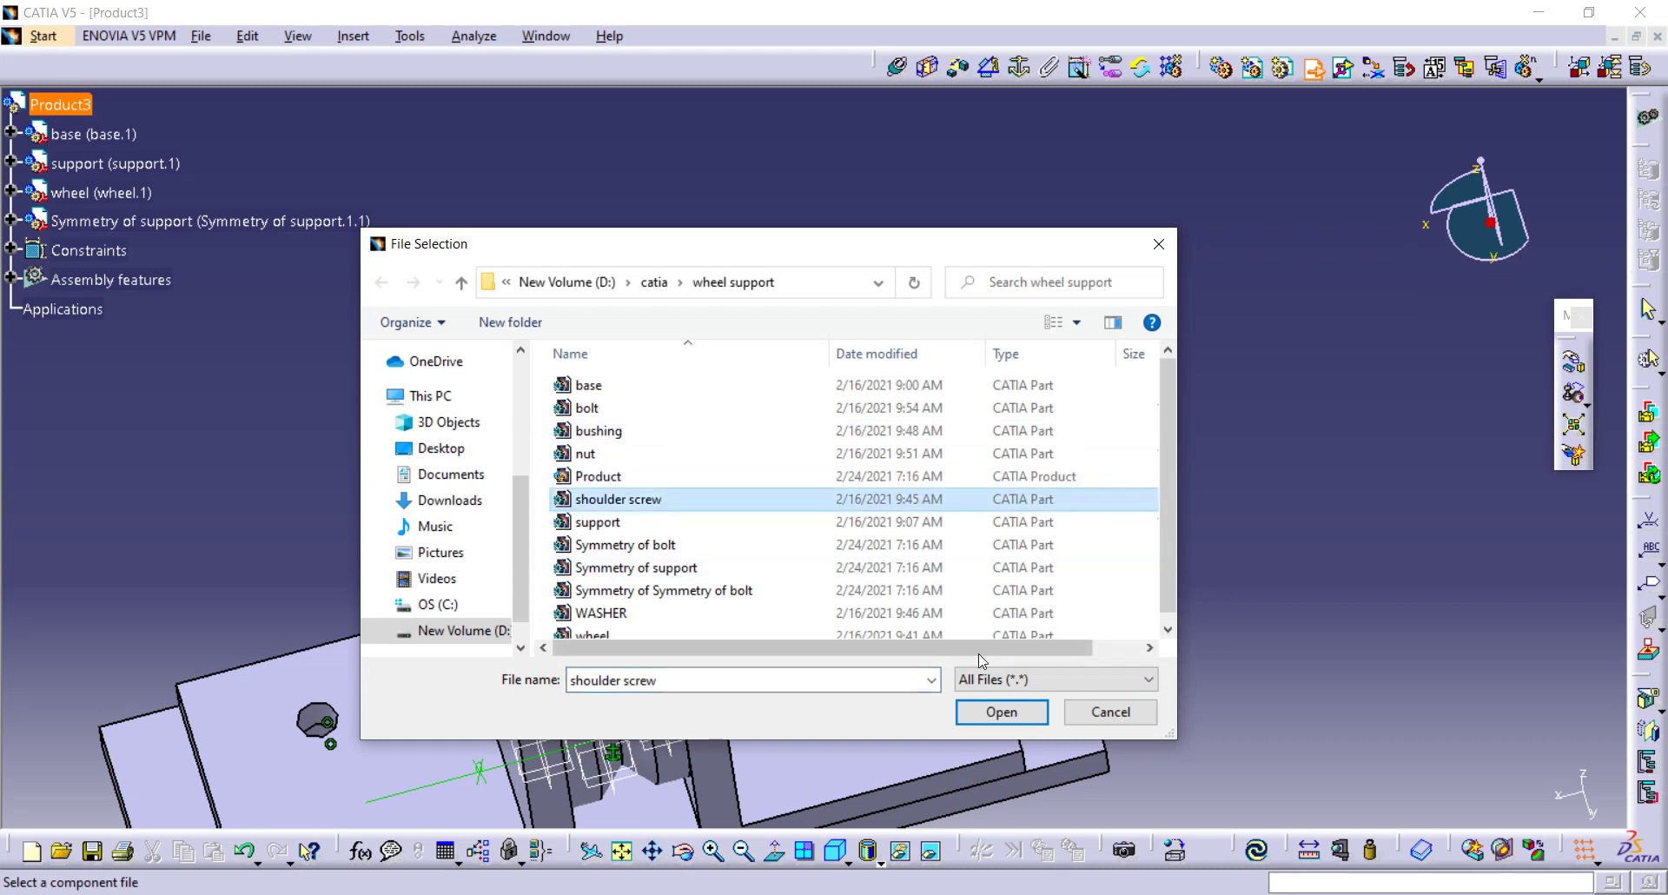
click(1002, 713)
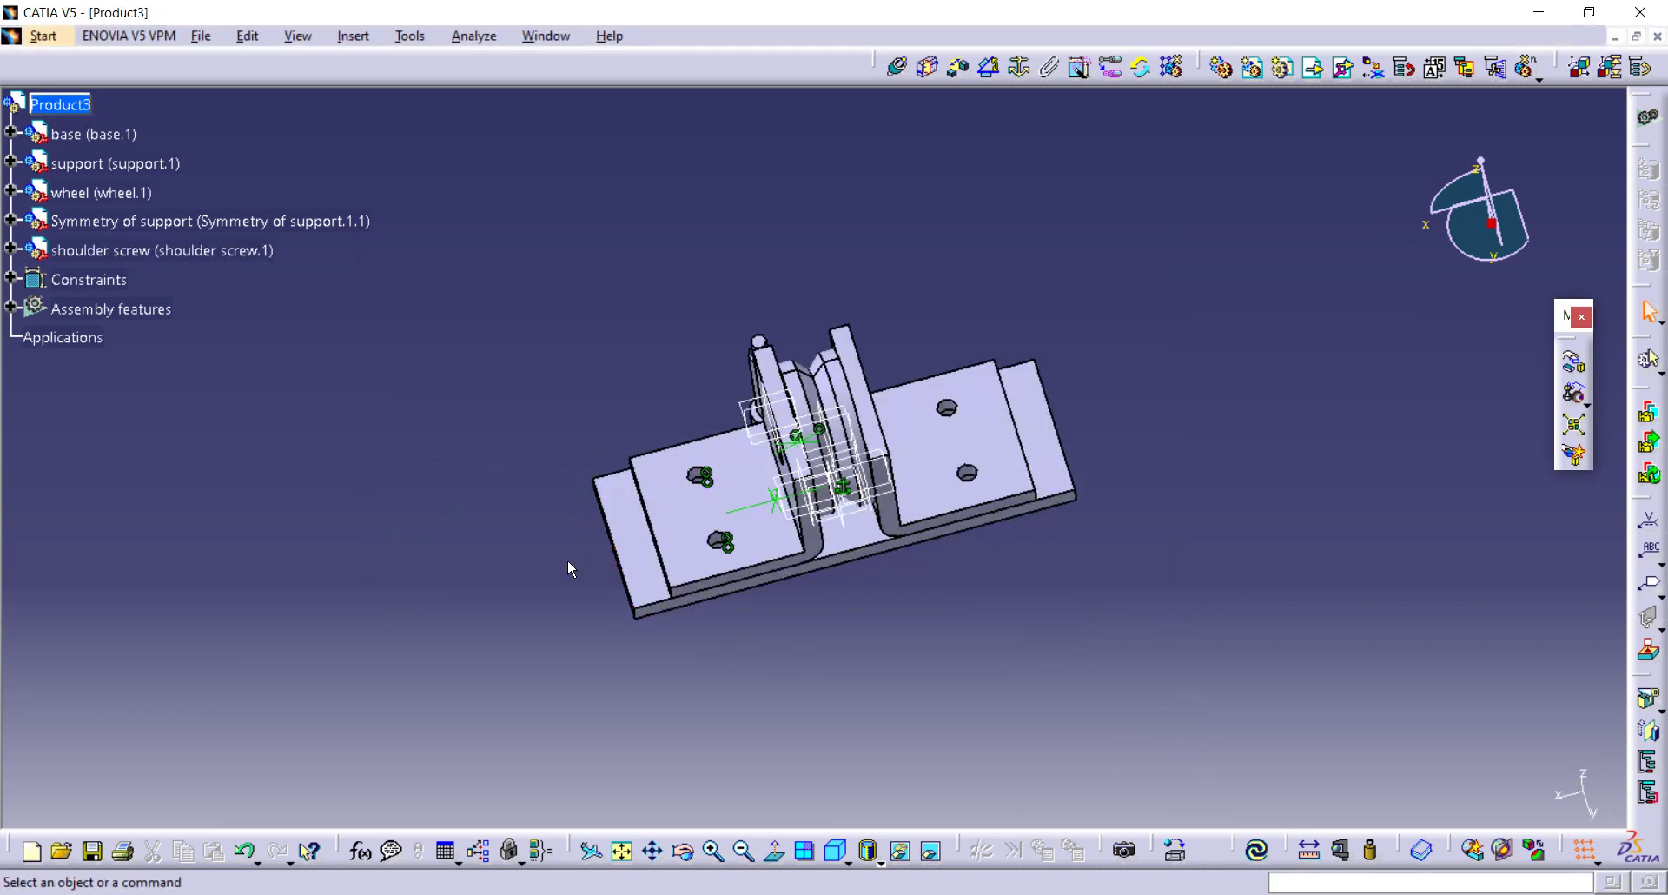
middle_drag(788, 584, 1064, 422)
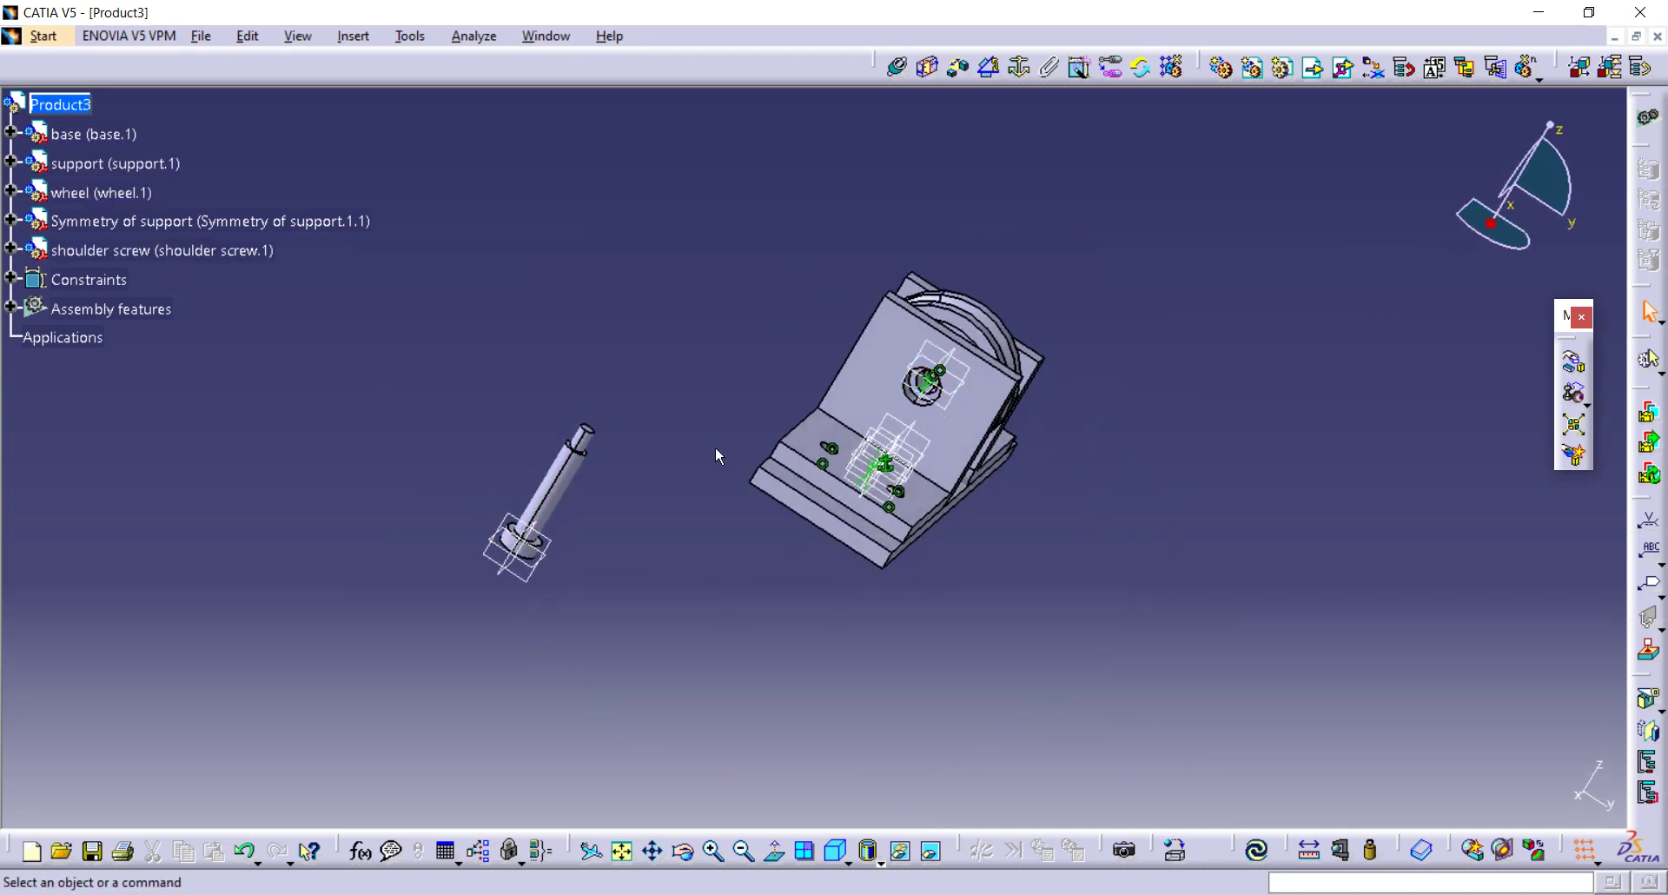
Step: Rotate the shoulder screw about the Y axis so it lies horizontally below the assembly
click(1577, 372)
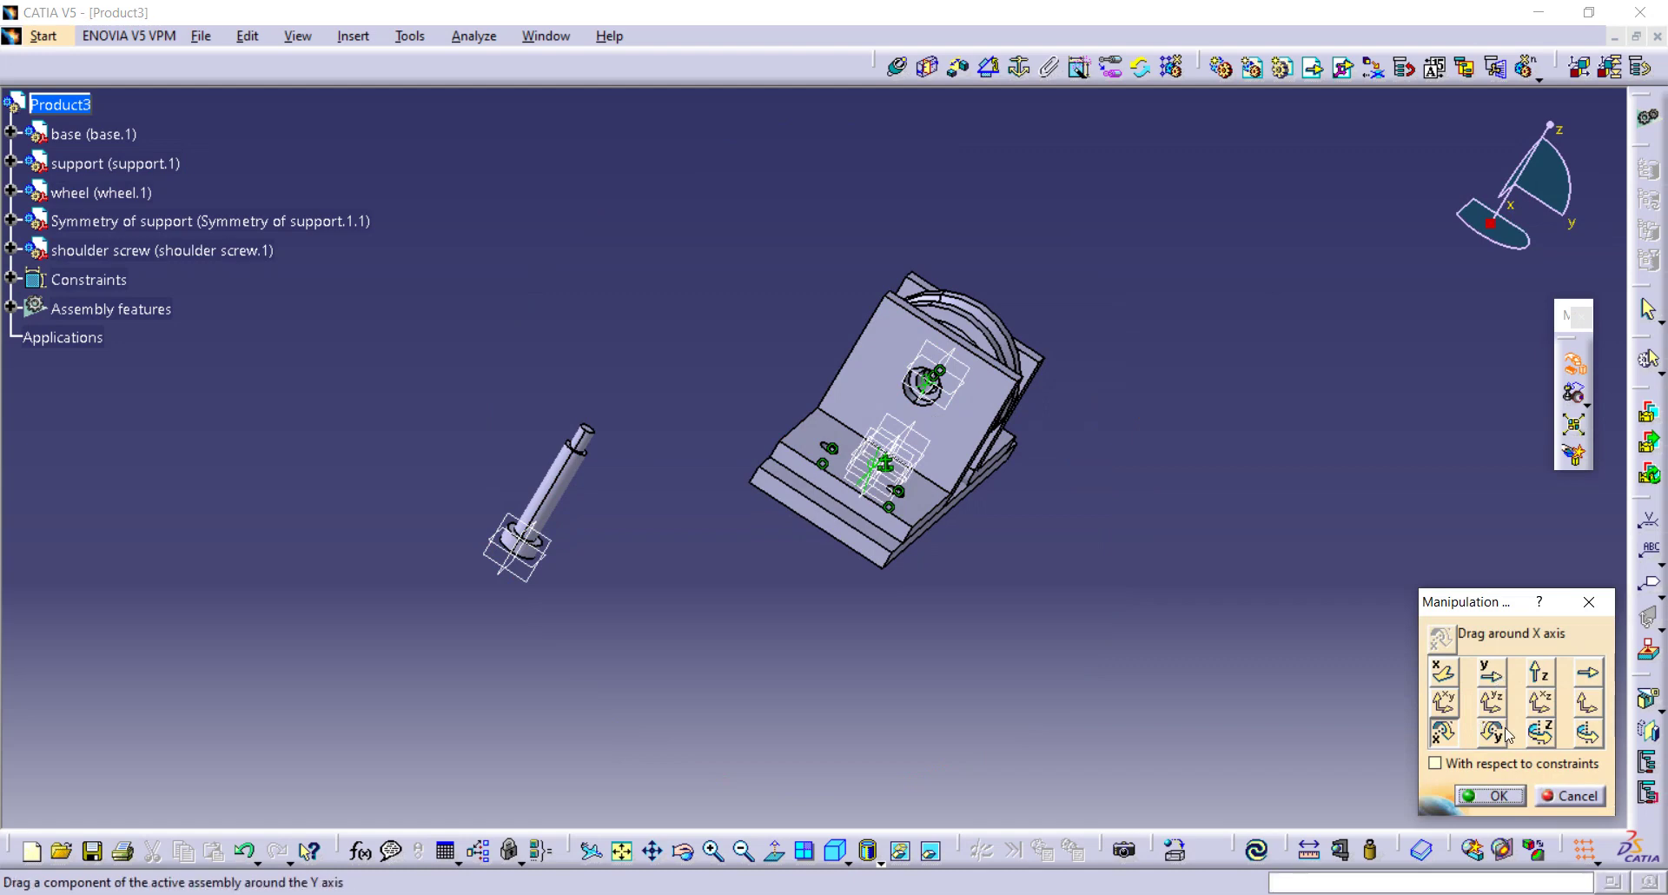
middle_drag(1204, 473, 1022, 418)
drag(651, 504, 536, 647)
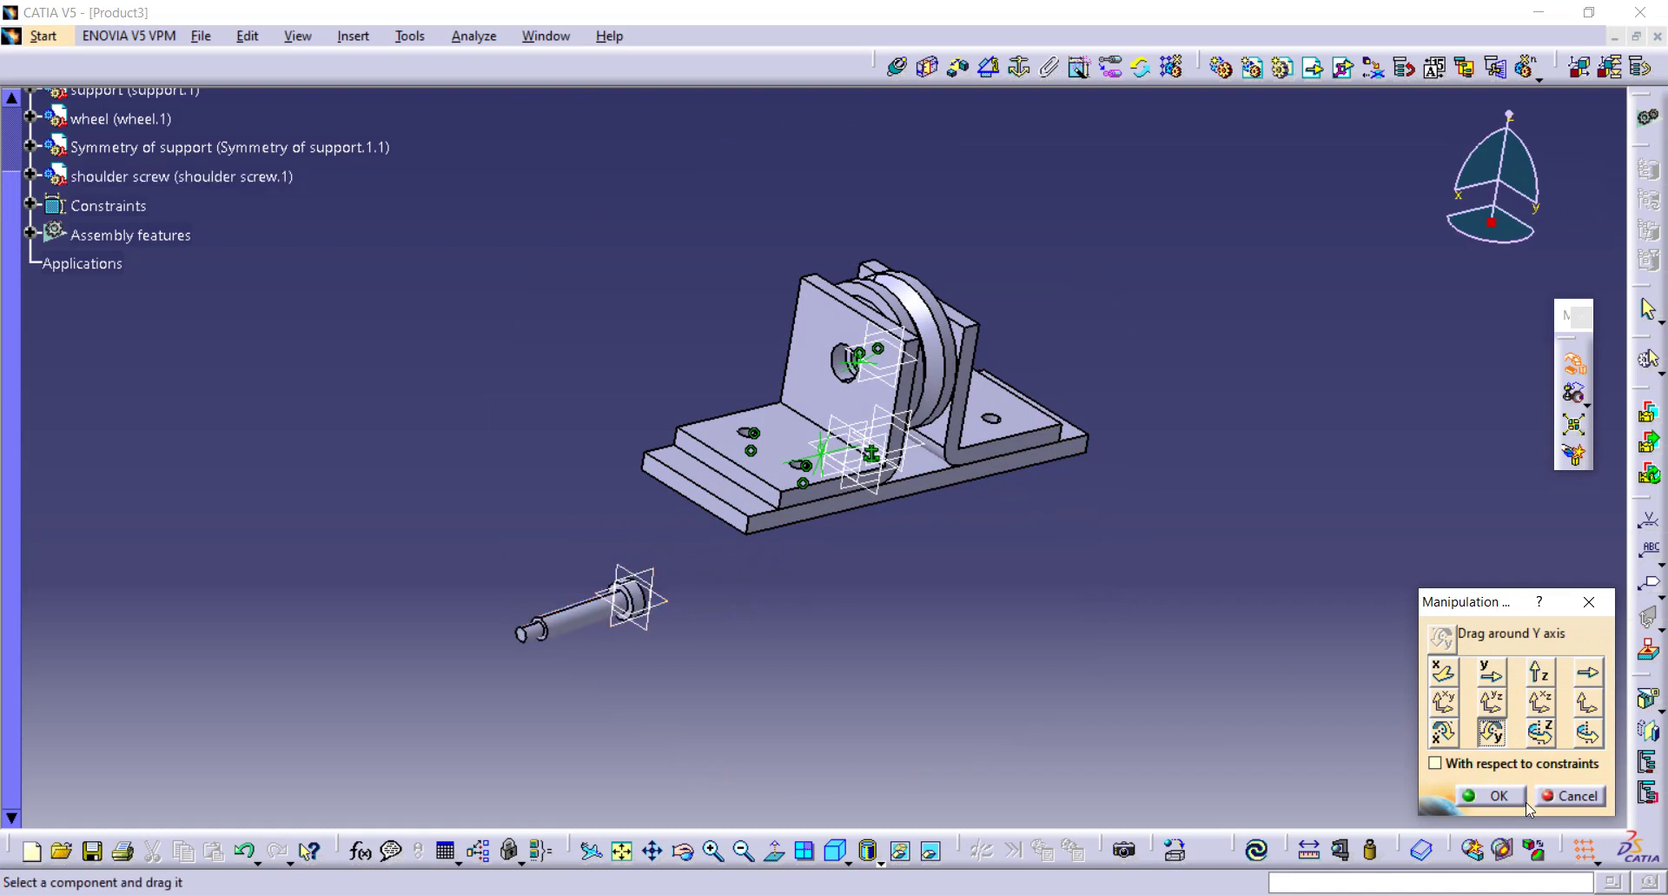
click(1488, 796)
middle_drag(1110, 387, 893, 111)
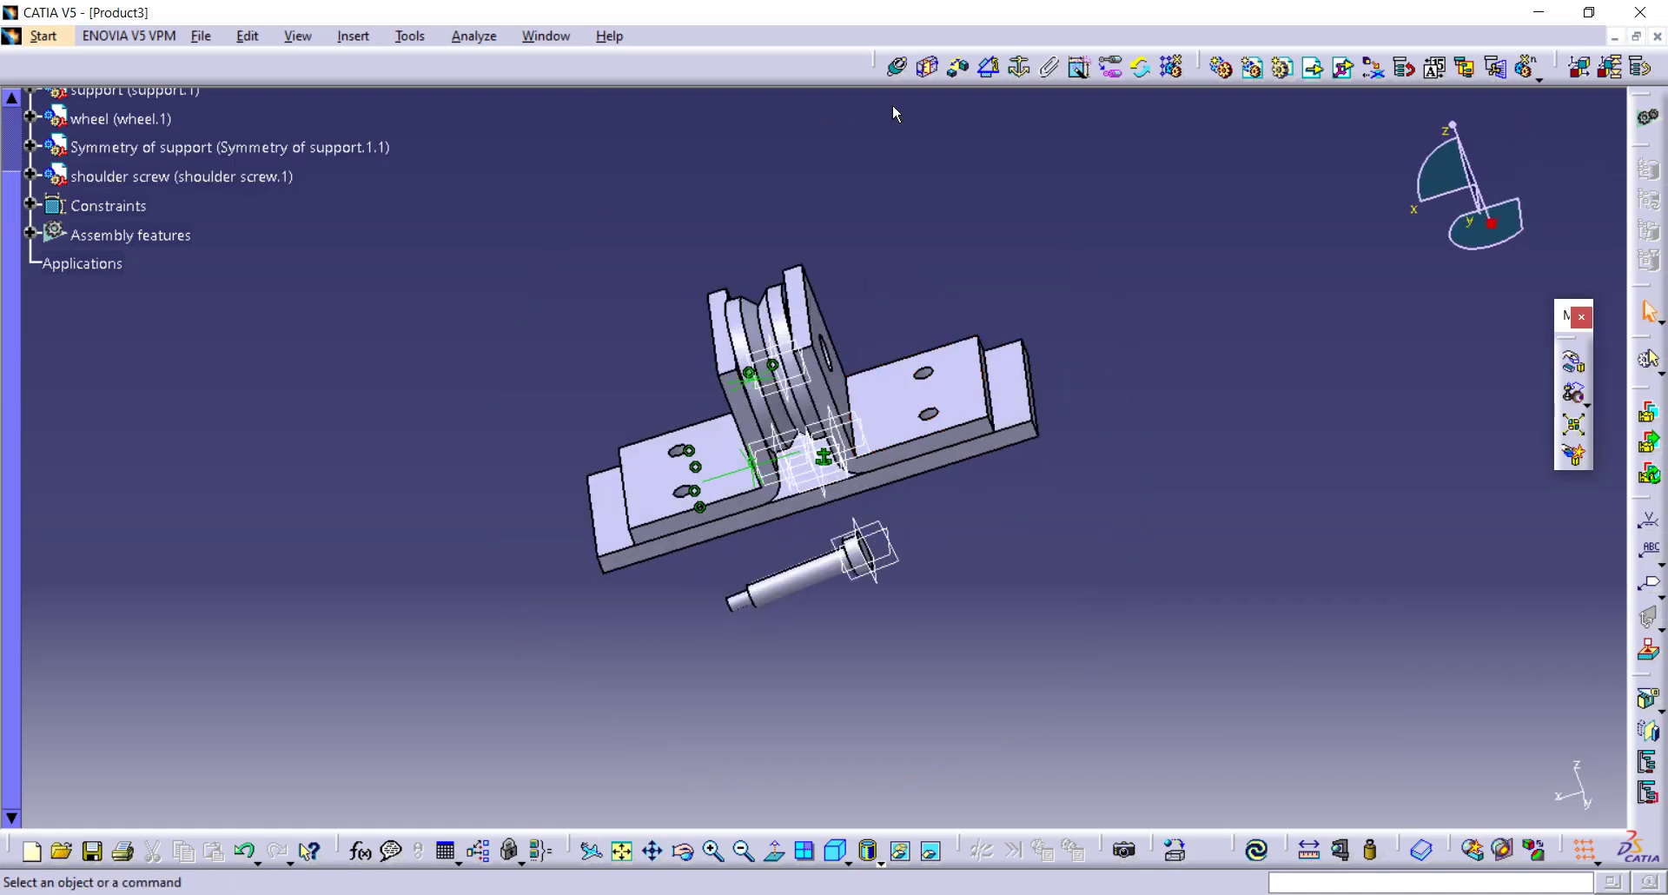
Step: Make the shoulder screw's axis coincident with the mirrored support's hole axis (Coincidence.7)
click(900, 69)
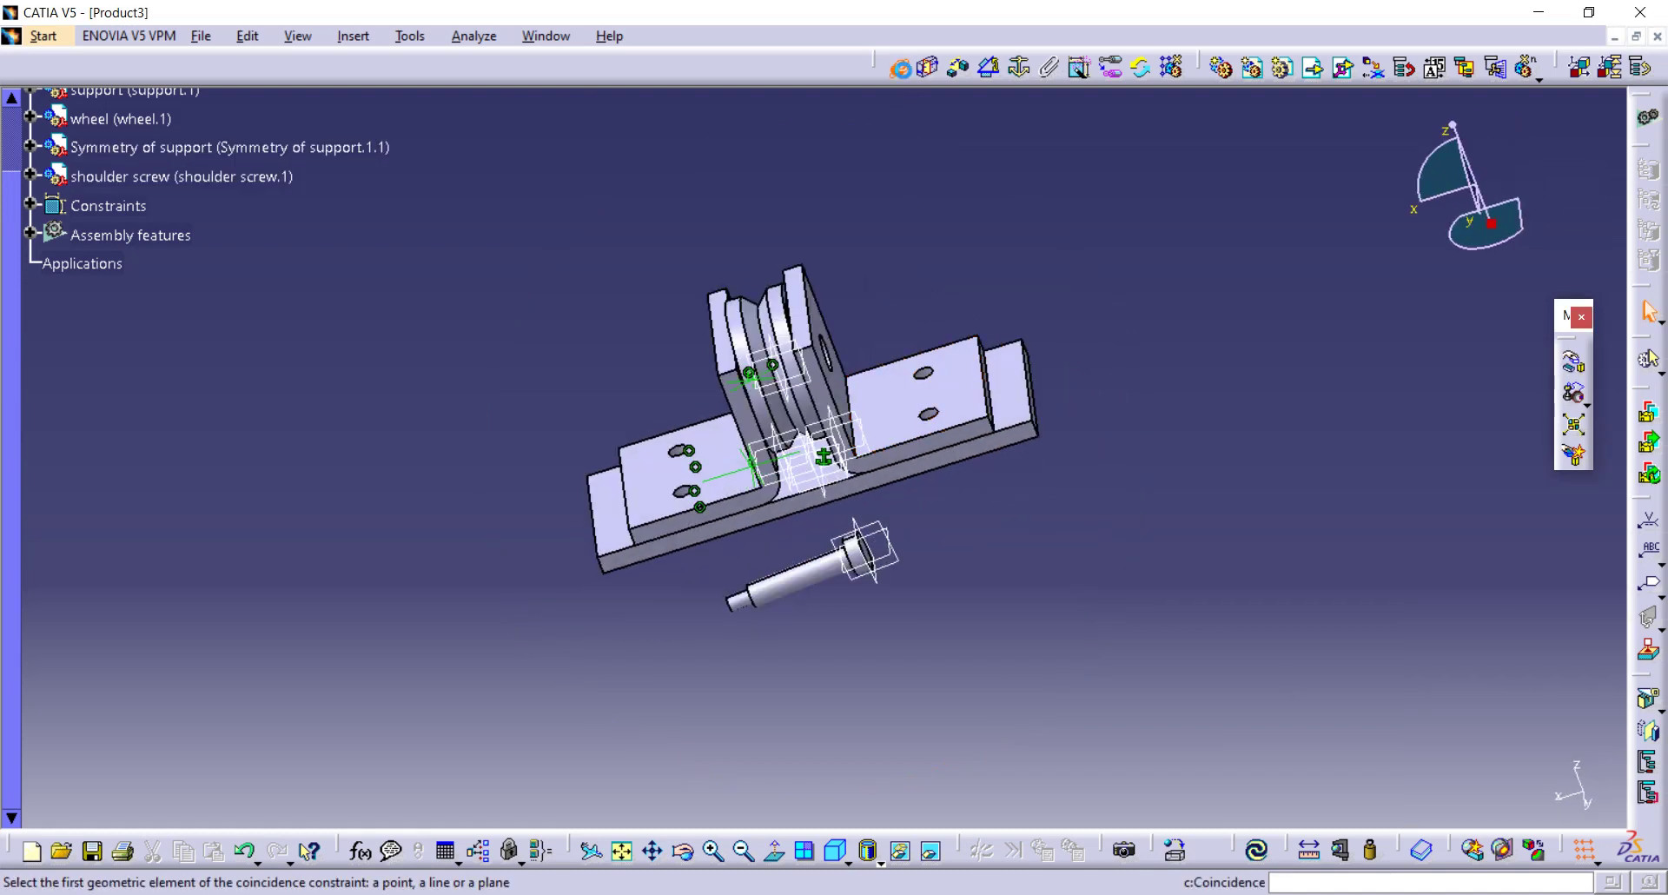
click(815, 591)
middle_drag(821, 528, 811, 196)
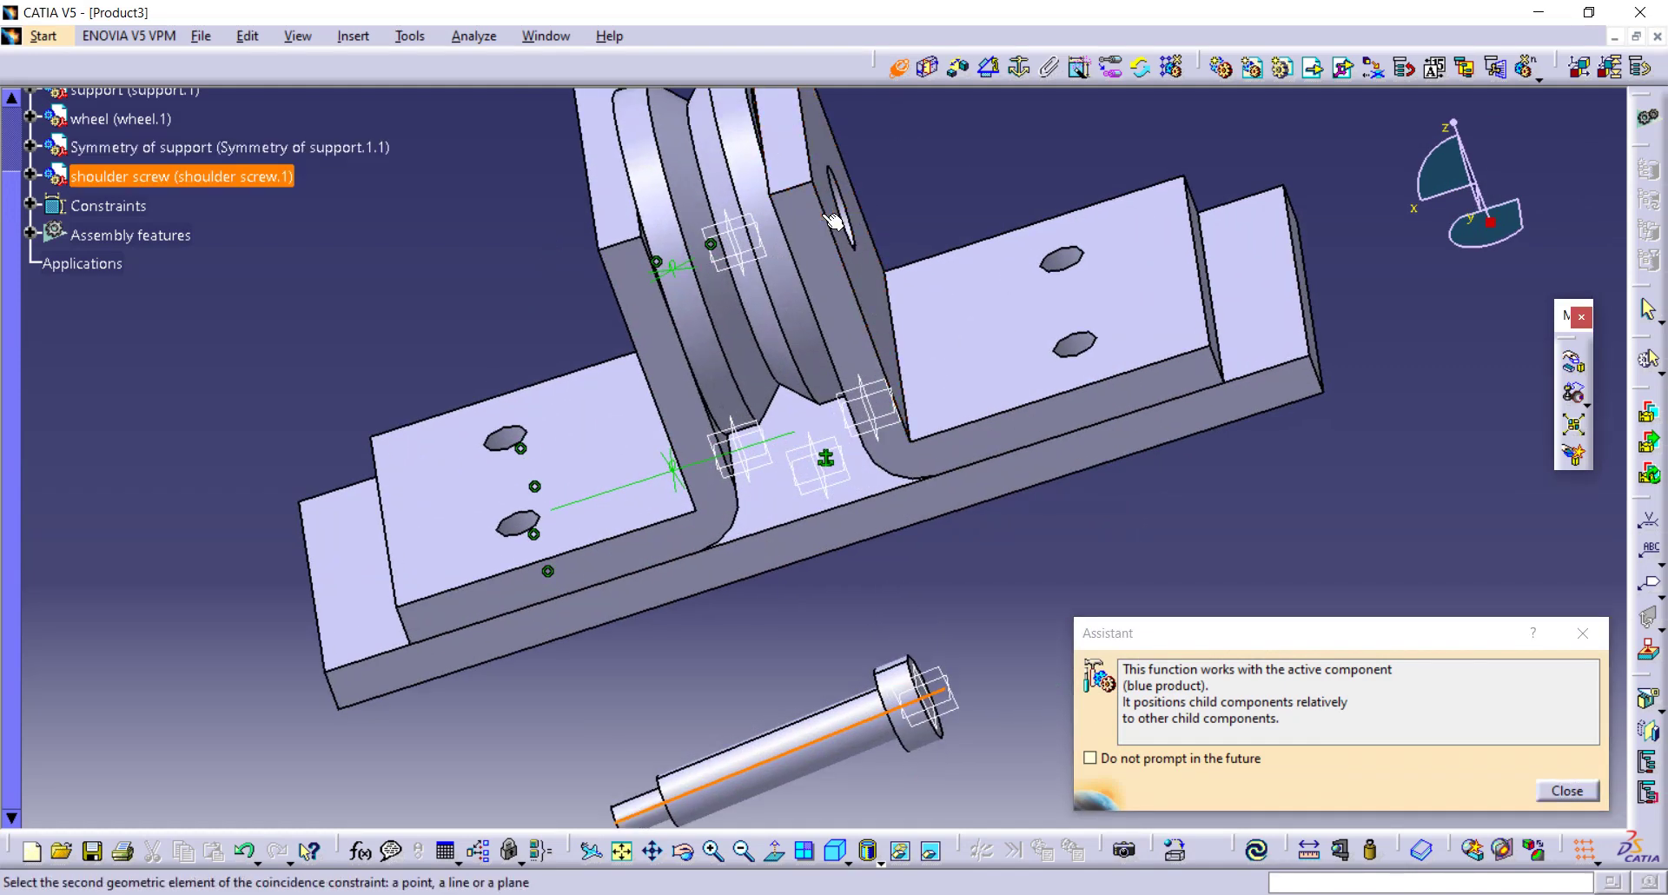
middle_drag(981, 228, 900, 256)
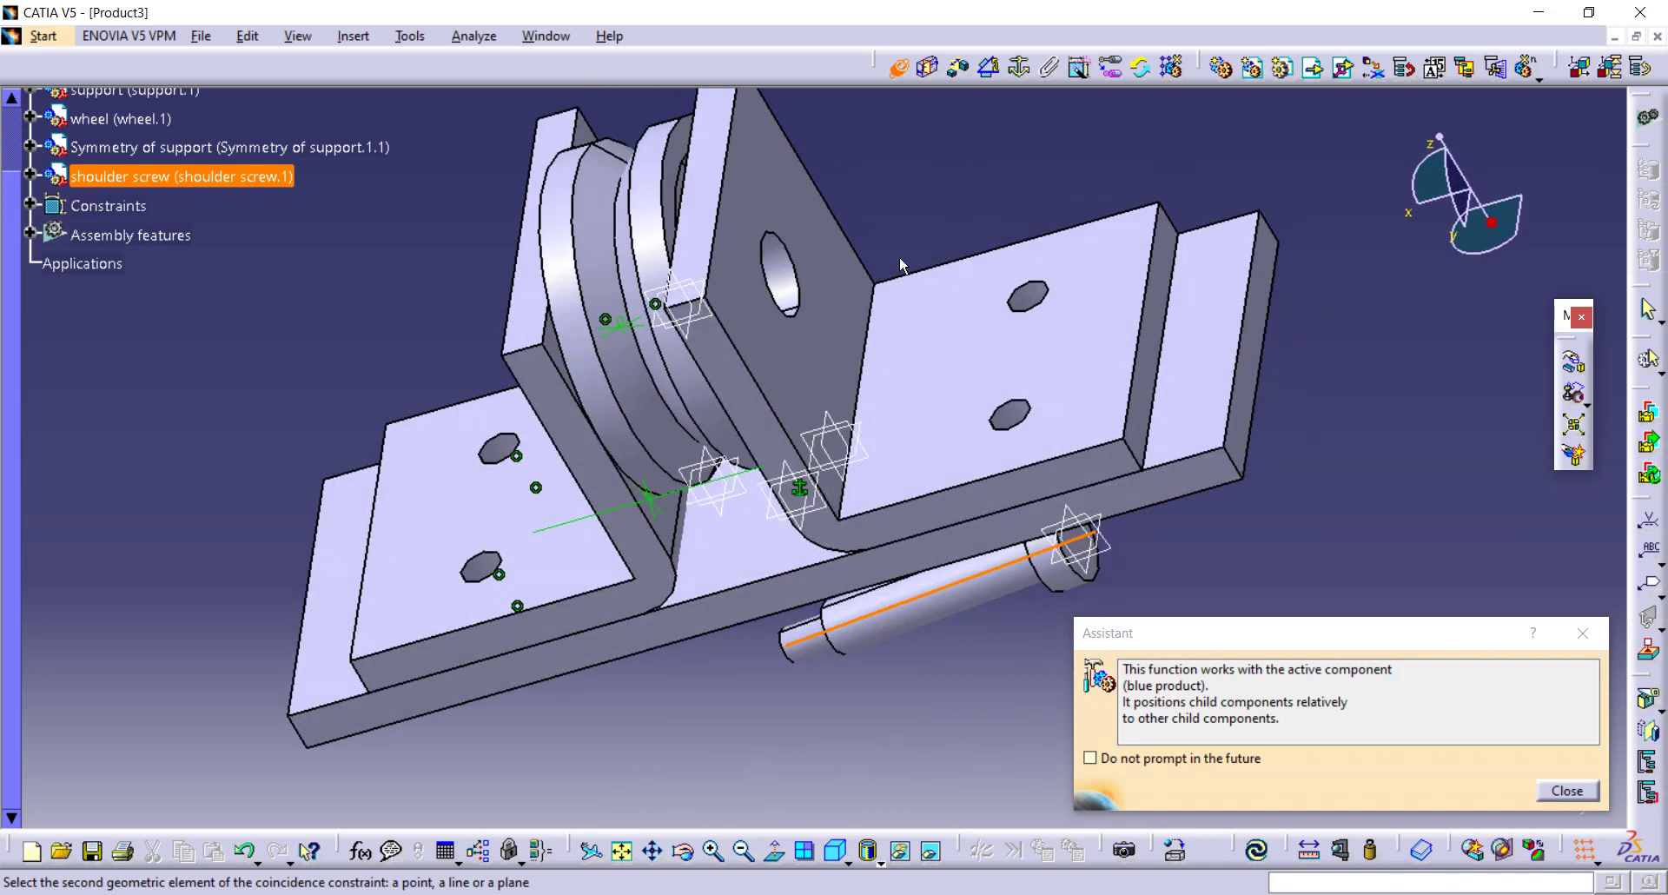
click(796, 284)
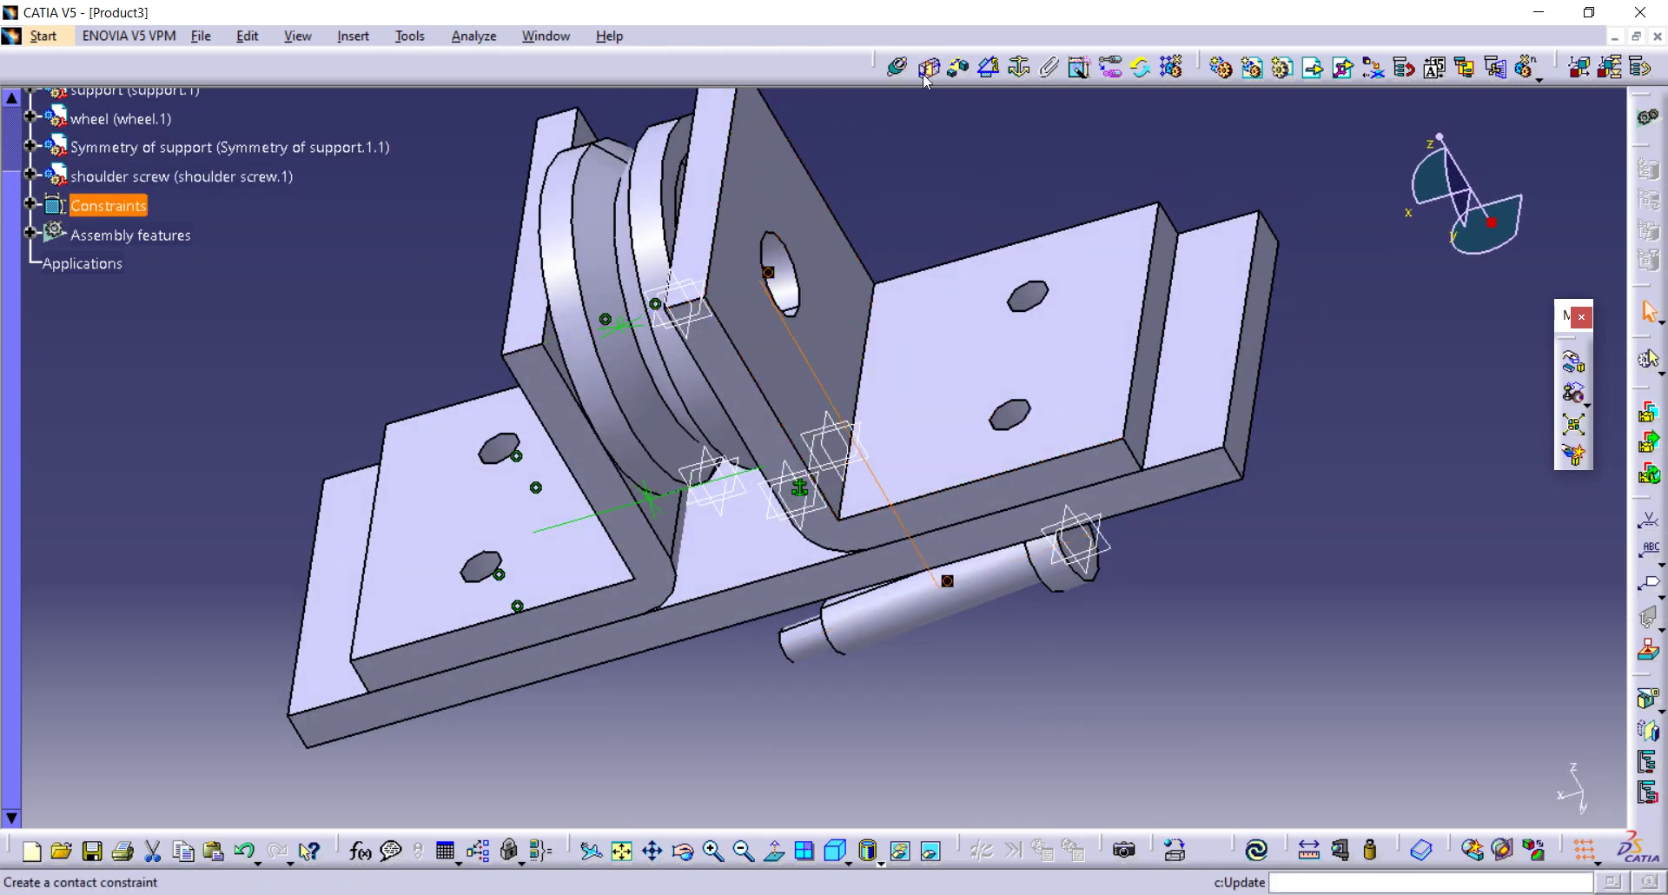
Step: Define an Opposite, 0 mm offset between the shoulder screw's head and the mirrored support's outer face
click(960, 74)
middle_drag(951, 358, 896, 483)
middle_drag(384, 631, 521, 493)
middle_drag(578, 491, 853, 321)
click(202, 650)
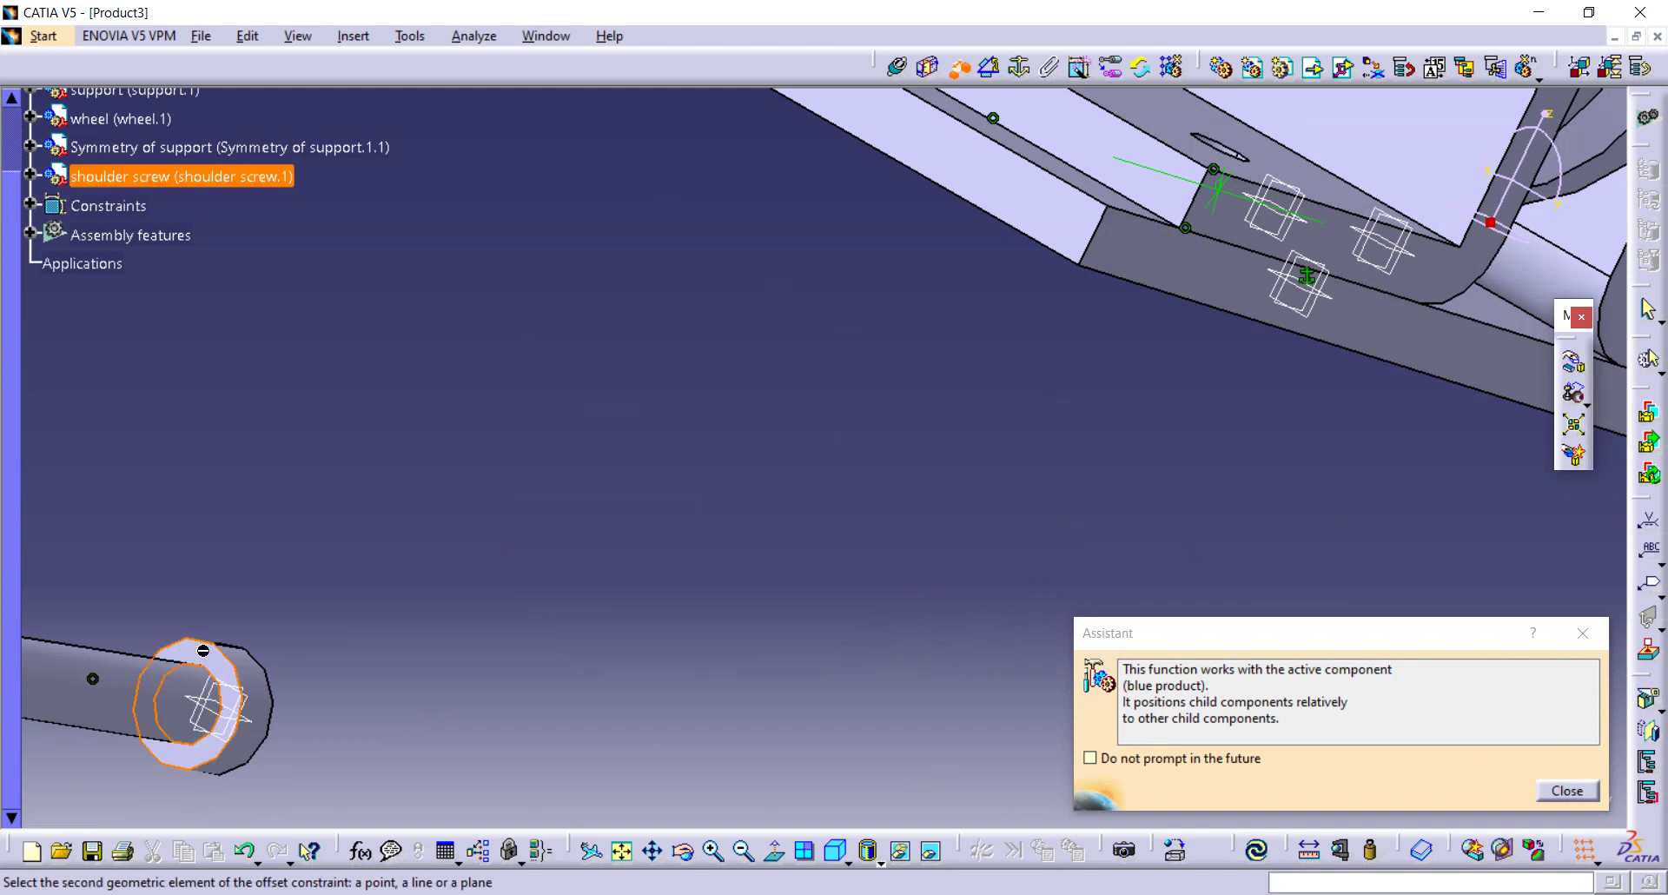
middle_drag(600, 491, 608, 243)
click(601, 290)
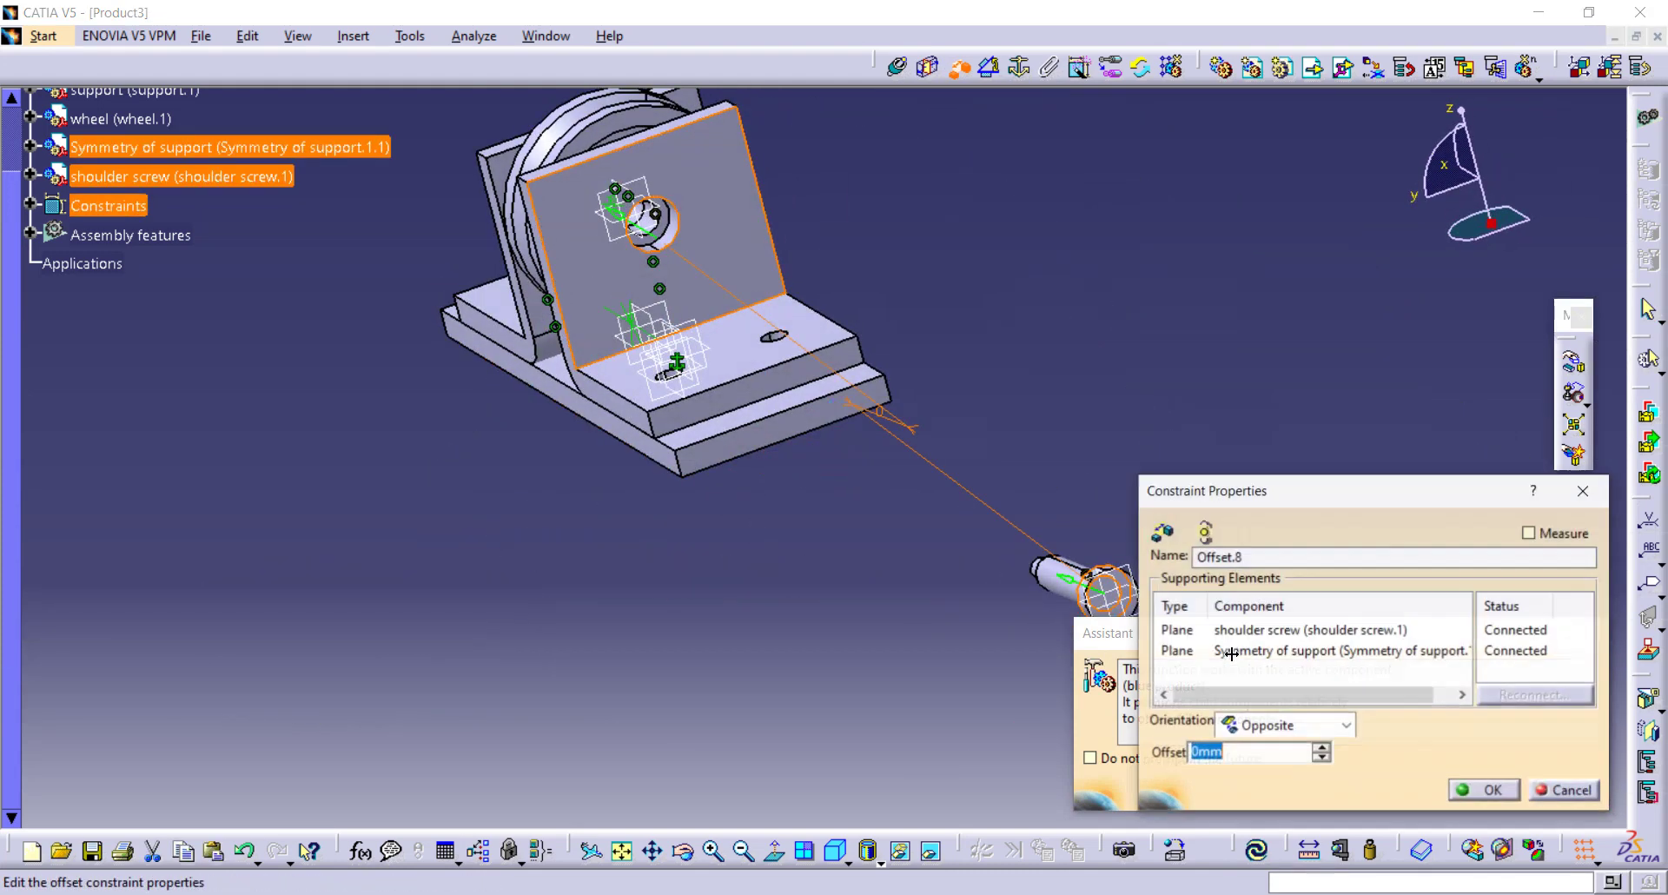
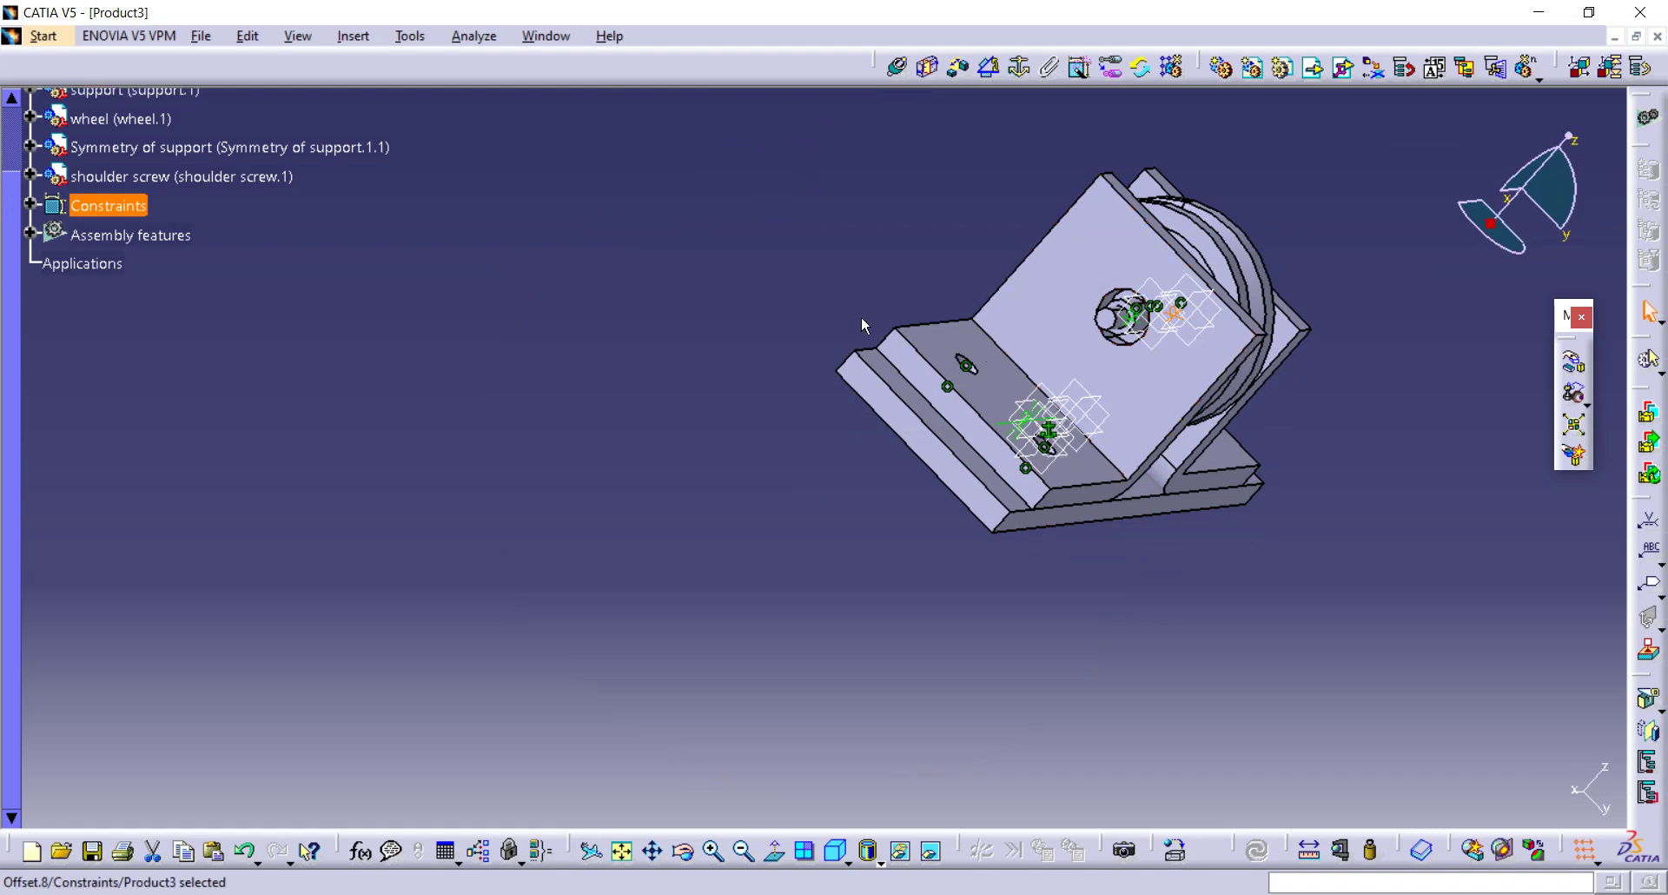
Step: Orbit the view around the constrained support, wheel and shoulder screw assembly
middle_drag(862, 316, 1047, 295)
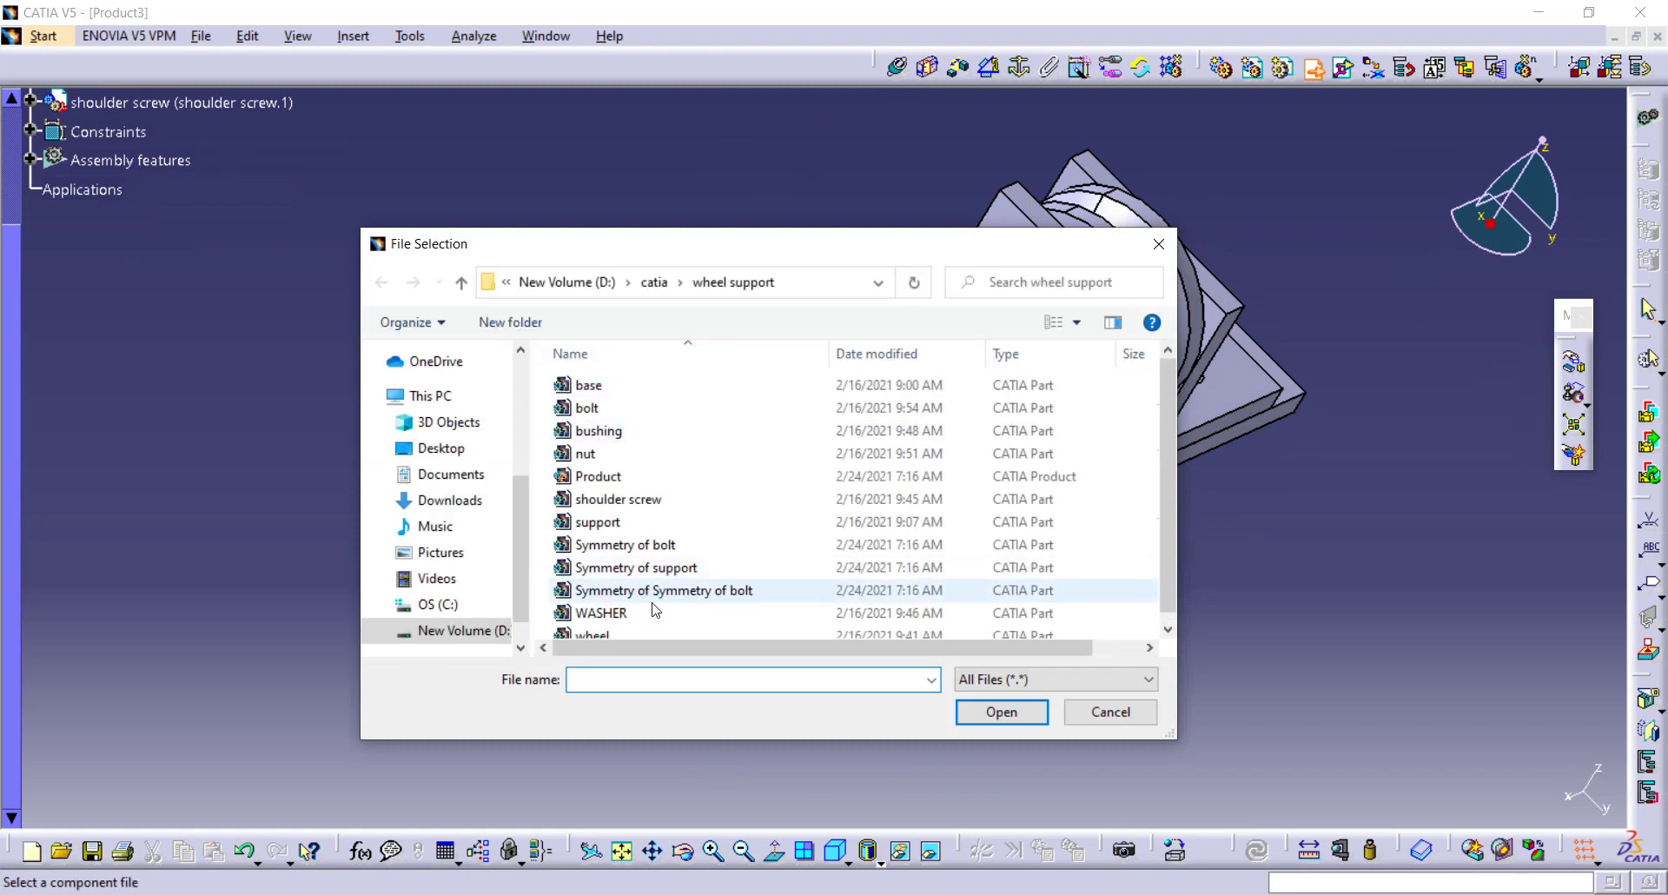
Step: Load the WASHER part file and constrain its hole axis coincident with the shoulder screw axis
click(637, 615)
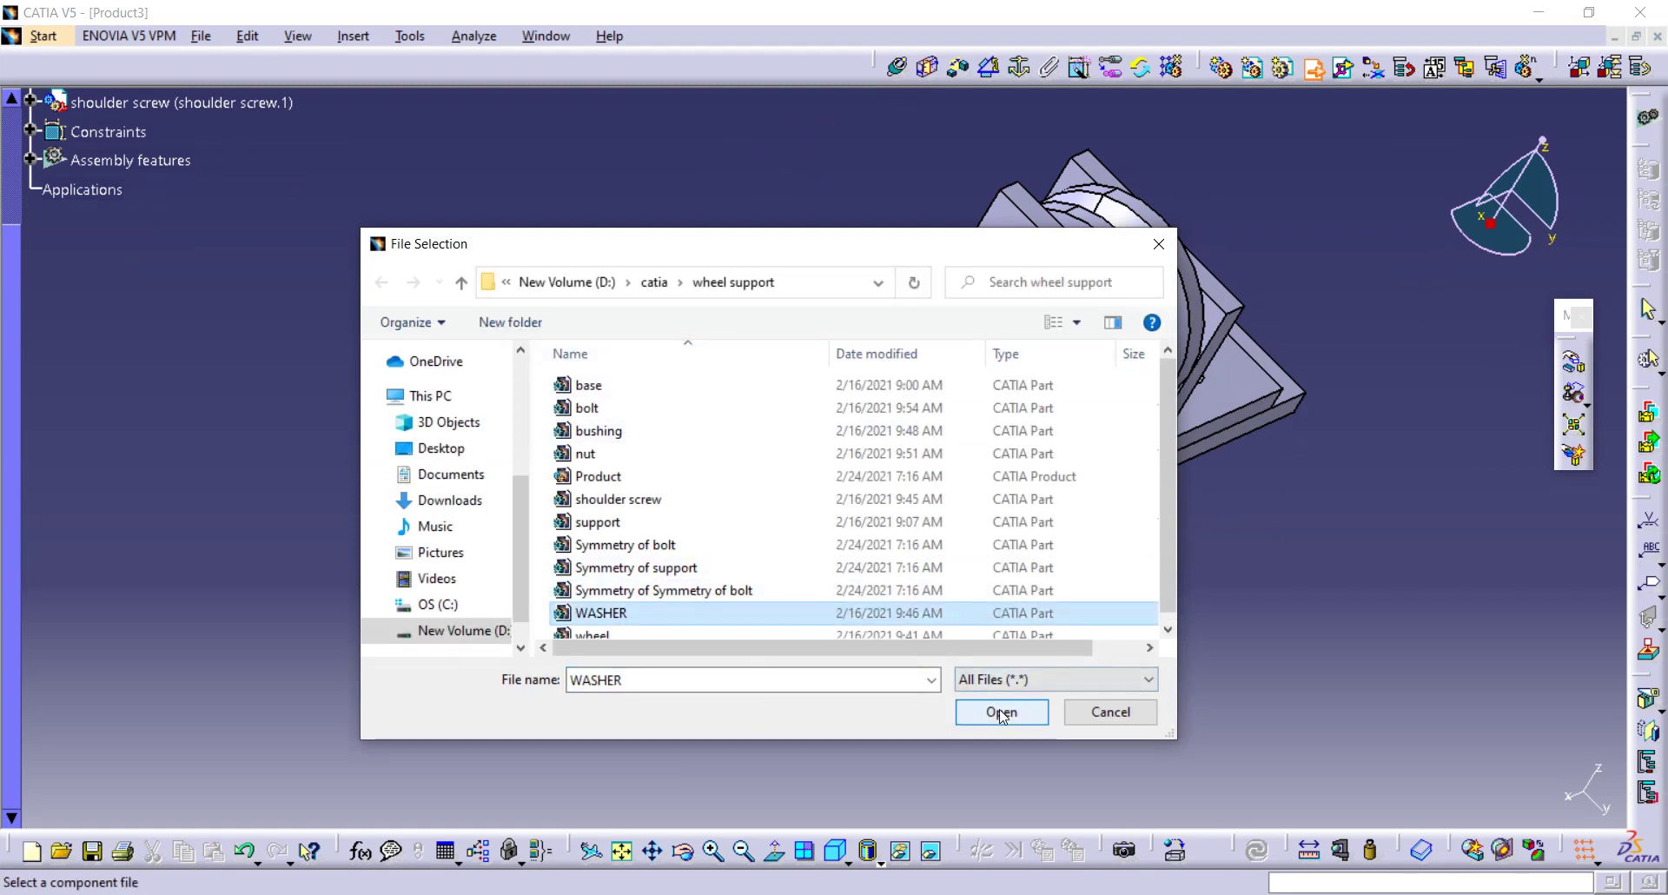
click(1002, 712)
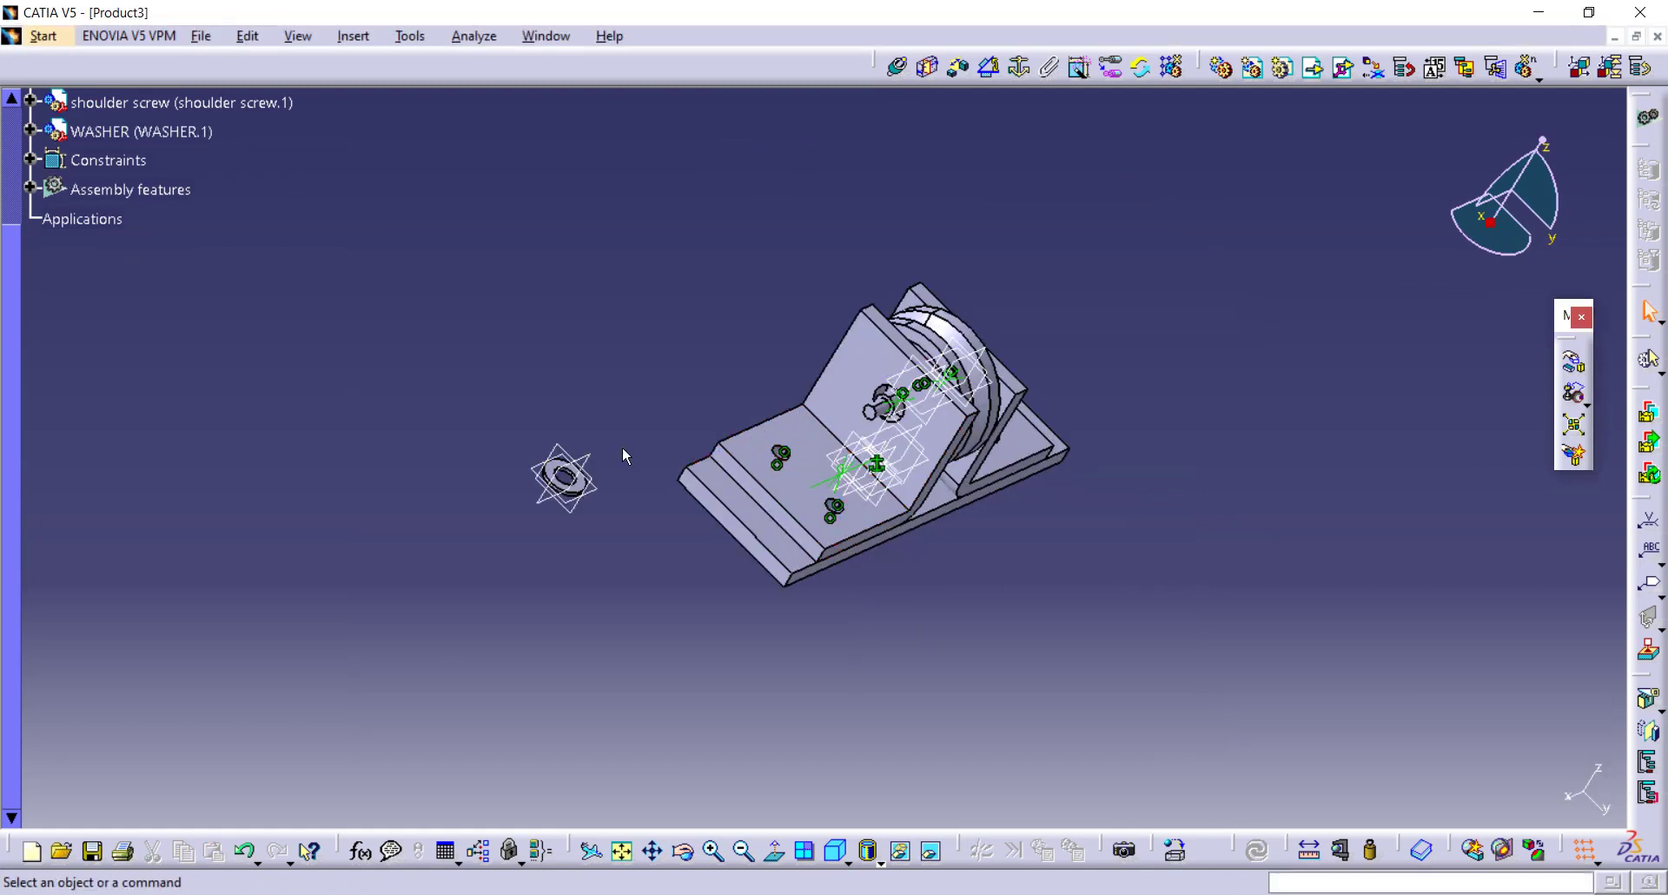
click(899, 72)
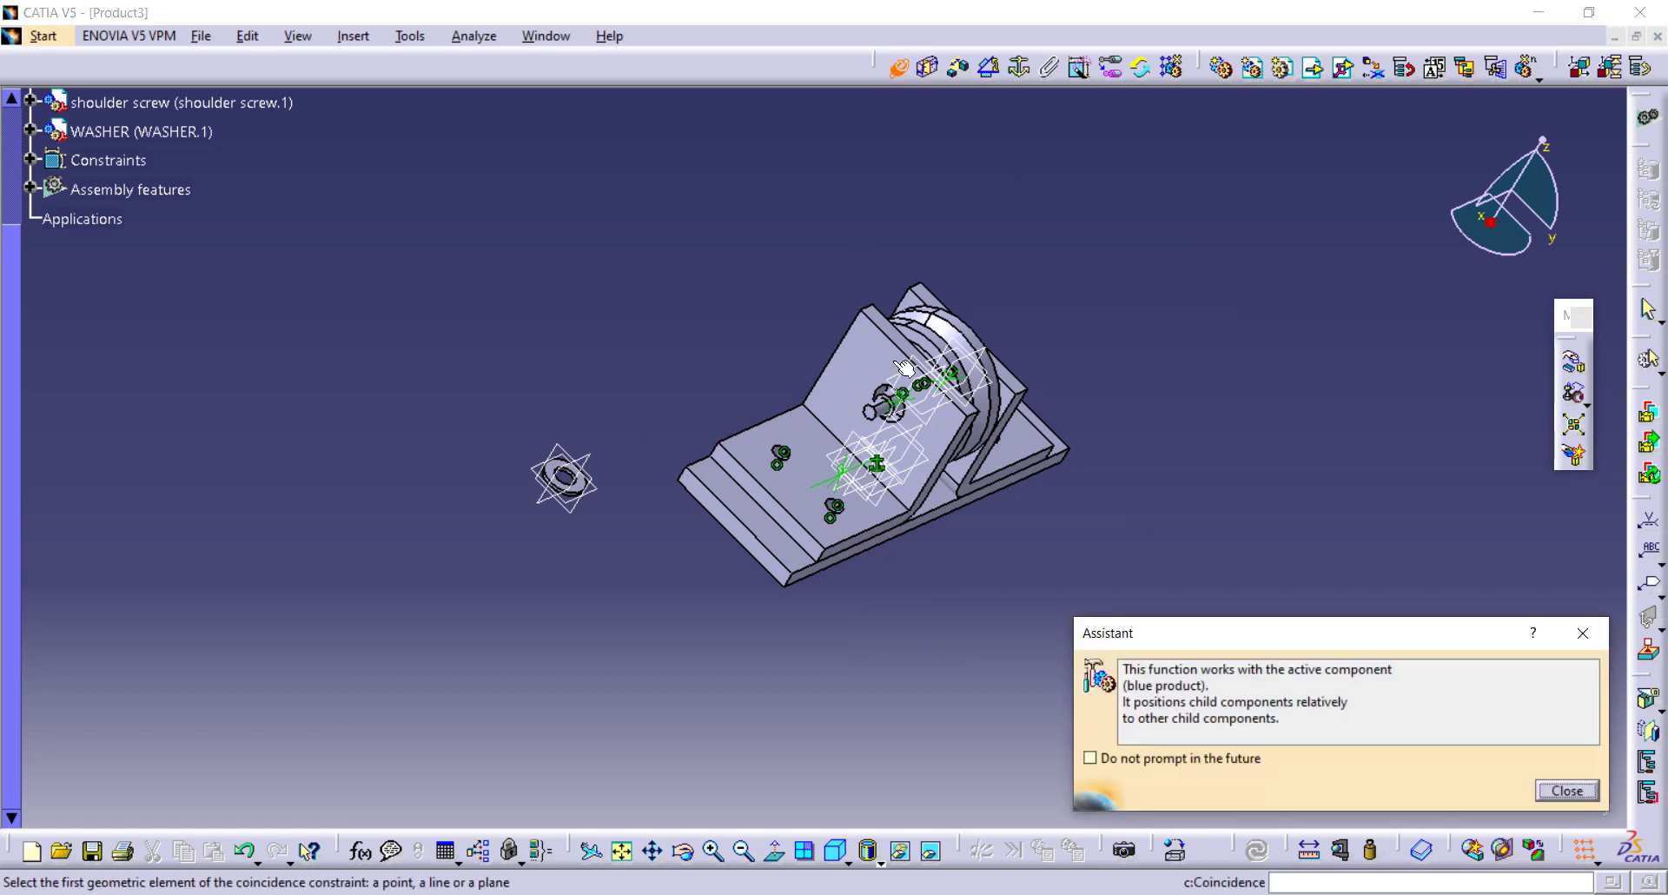
middle_drag(622, 469, 1244, 149)
click(1217, 217)
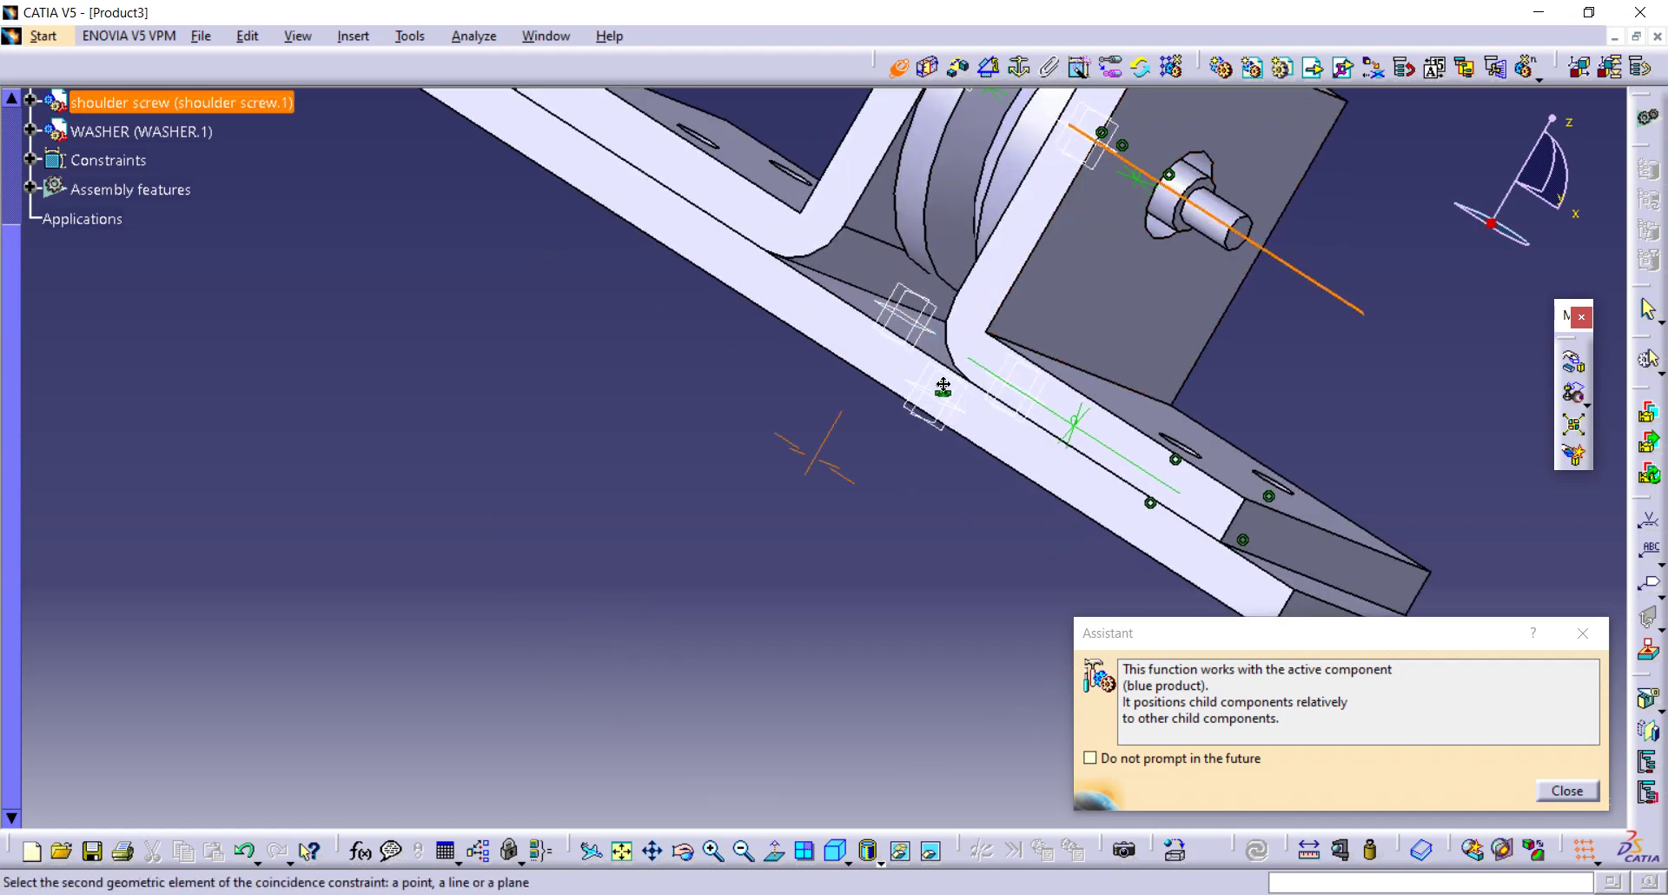
middle_drag(812, 448, 643, 235)
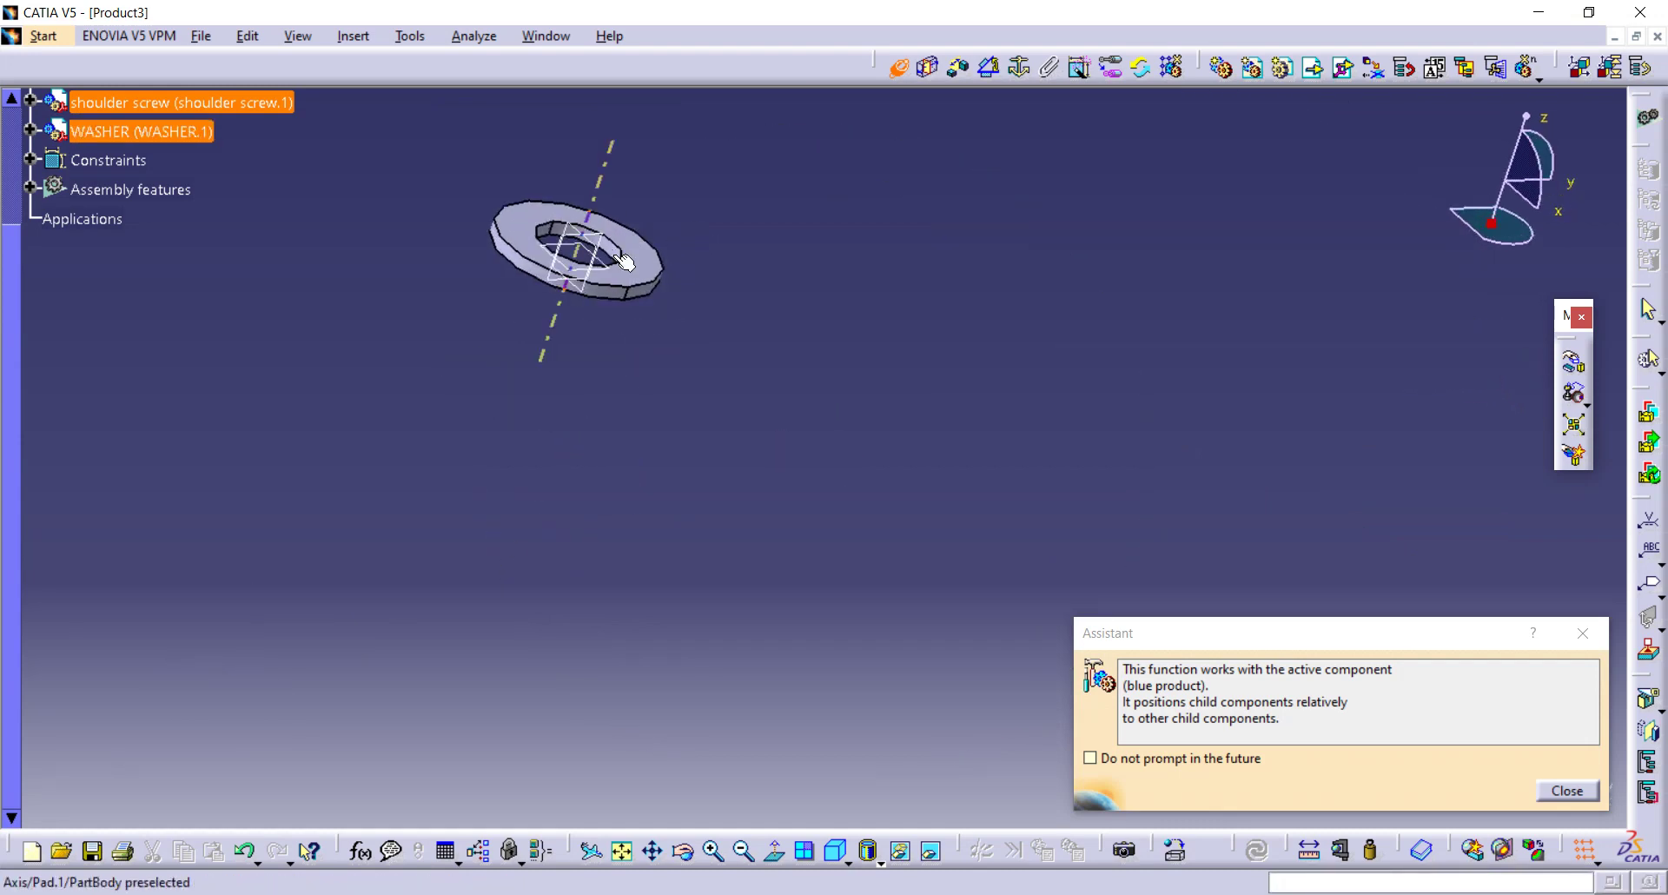
click(611, 257)
middle_drag(1143, 589, 1001, 676)
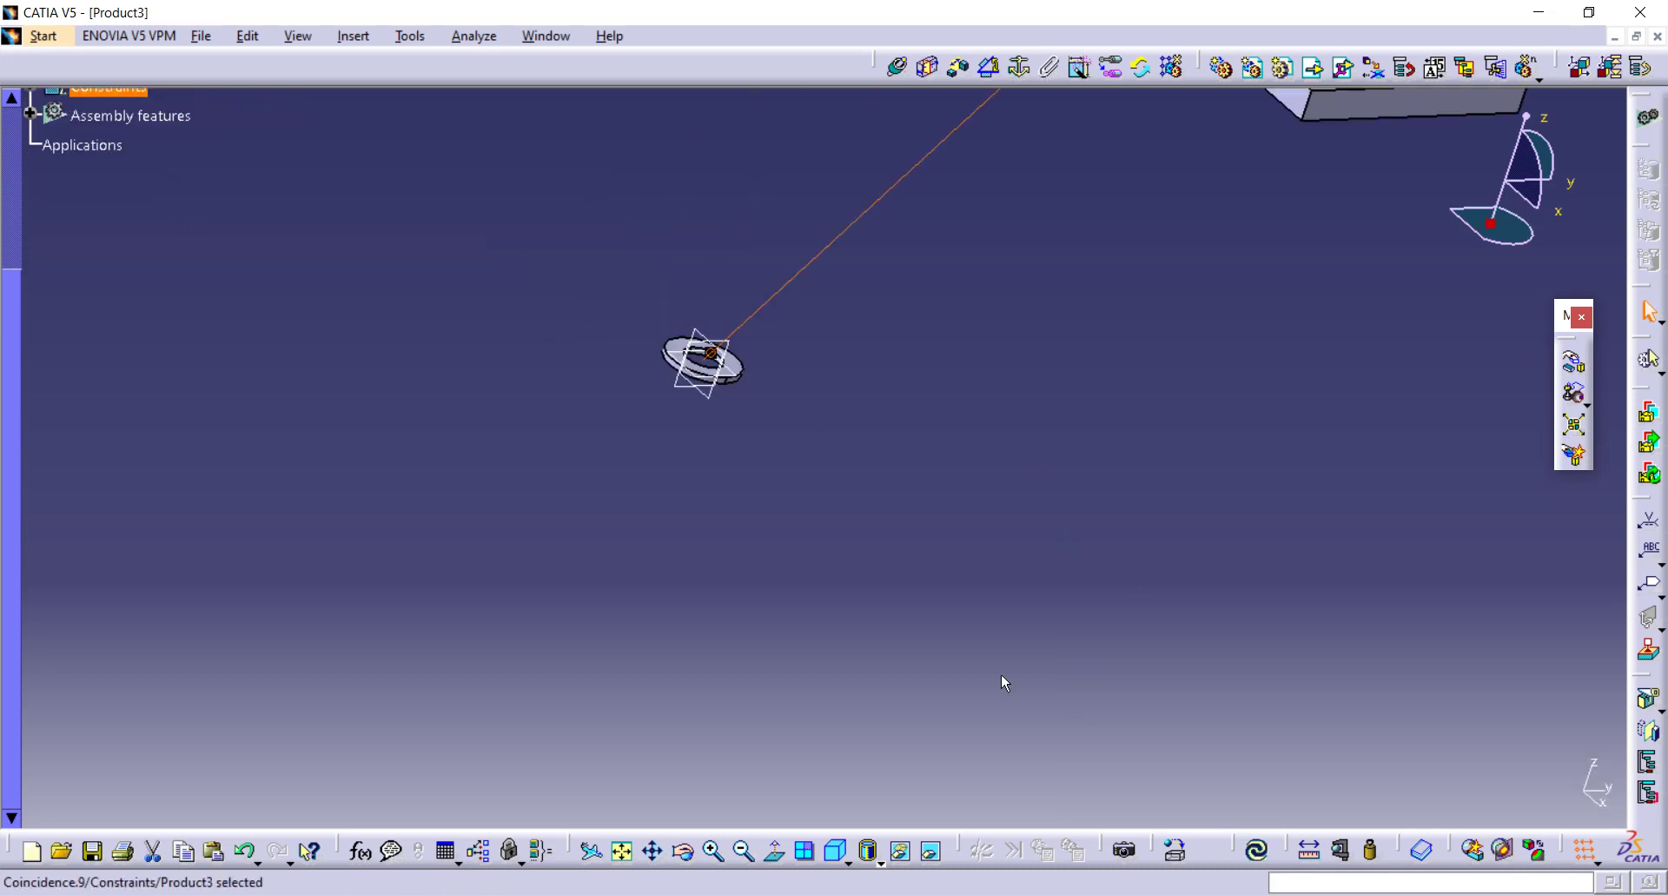
middle_drag(912, 387, 723, 637)
middle_drag(938, 328, 881, 478)
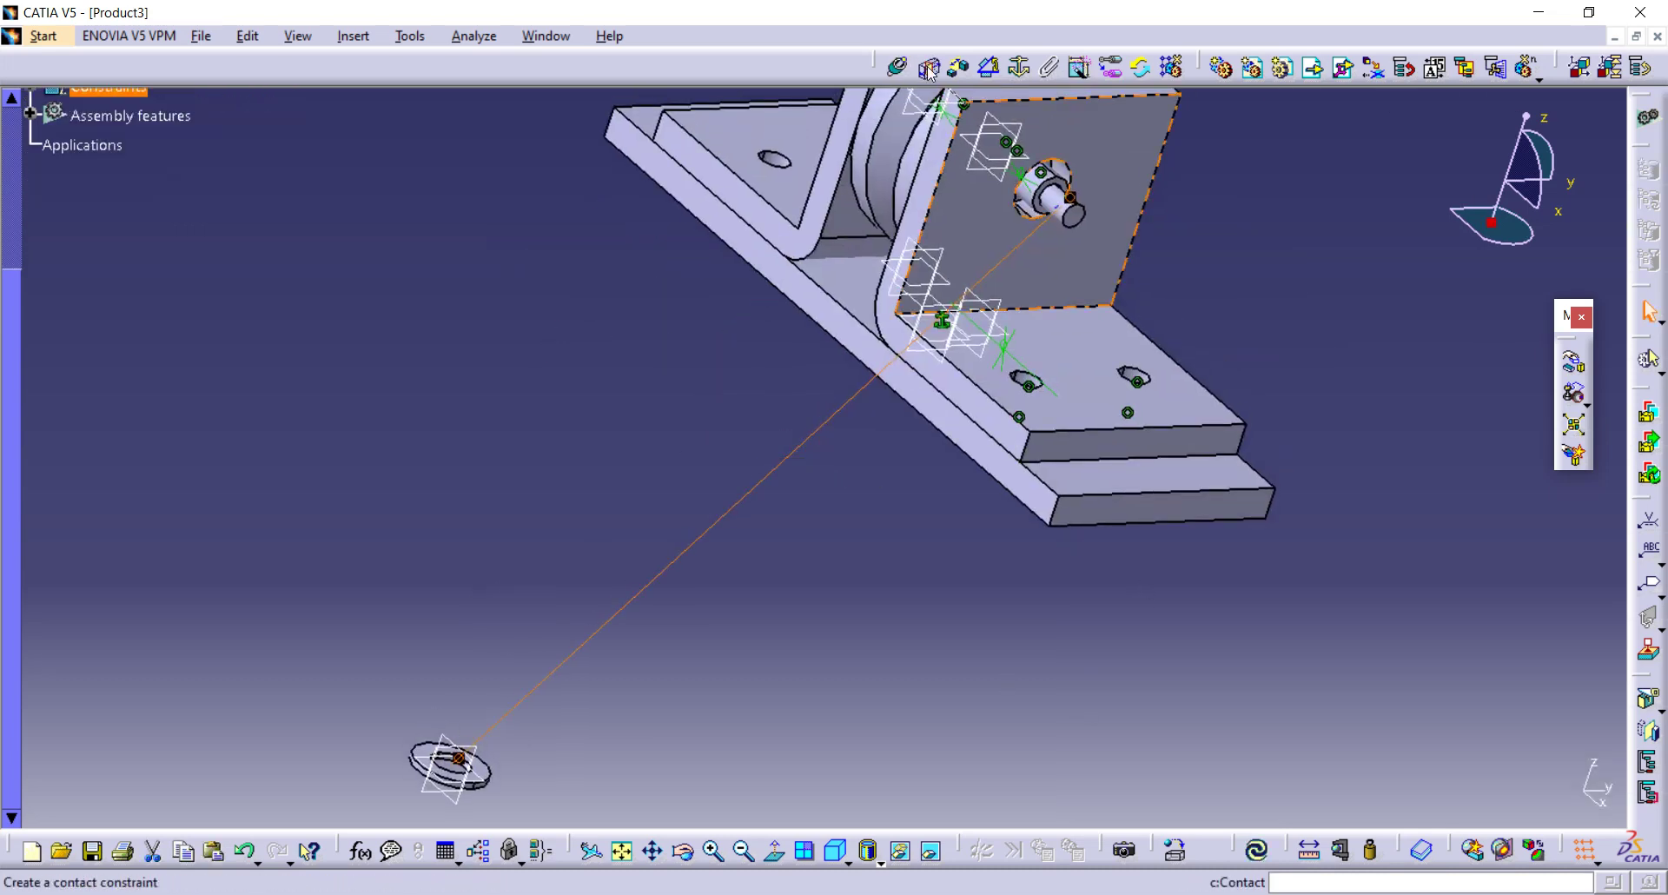
Step: Add a 0 mm offset constraint (Offset.10) between the support face and the washer face
click(957, 69)
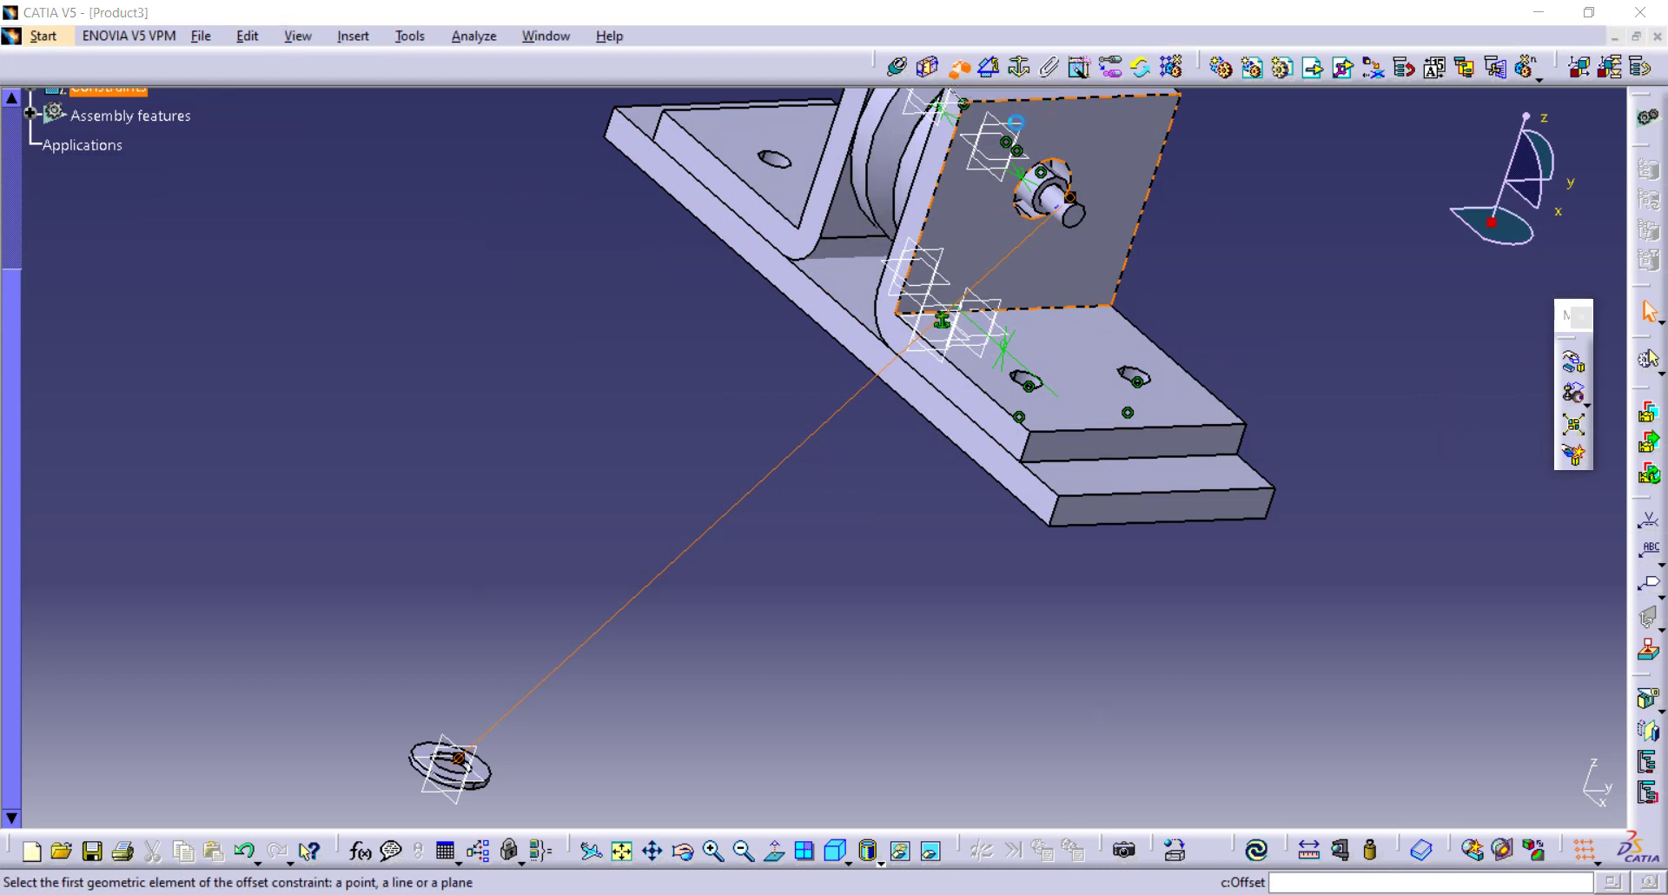
click(1102, 161)
middle_drag(717, 414, 836, 326)
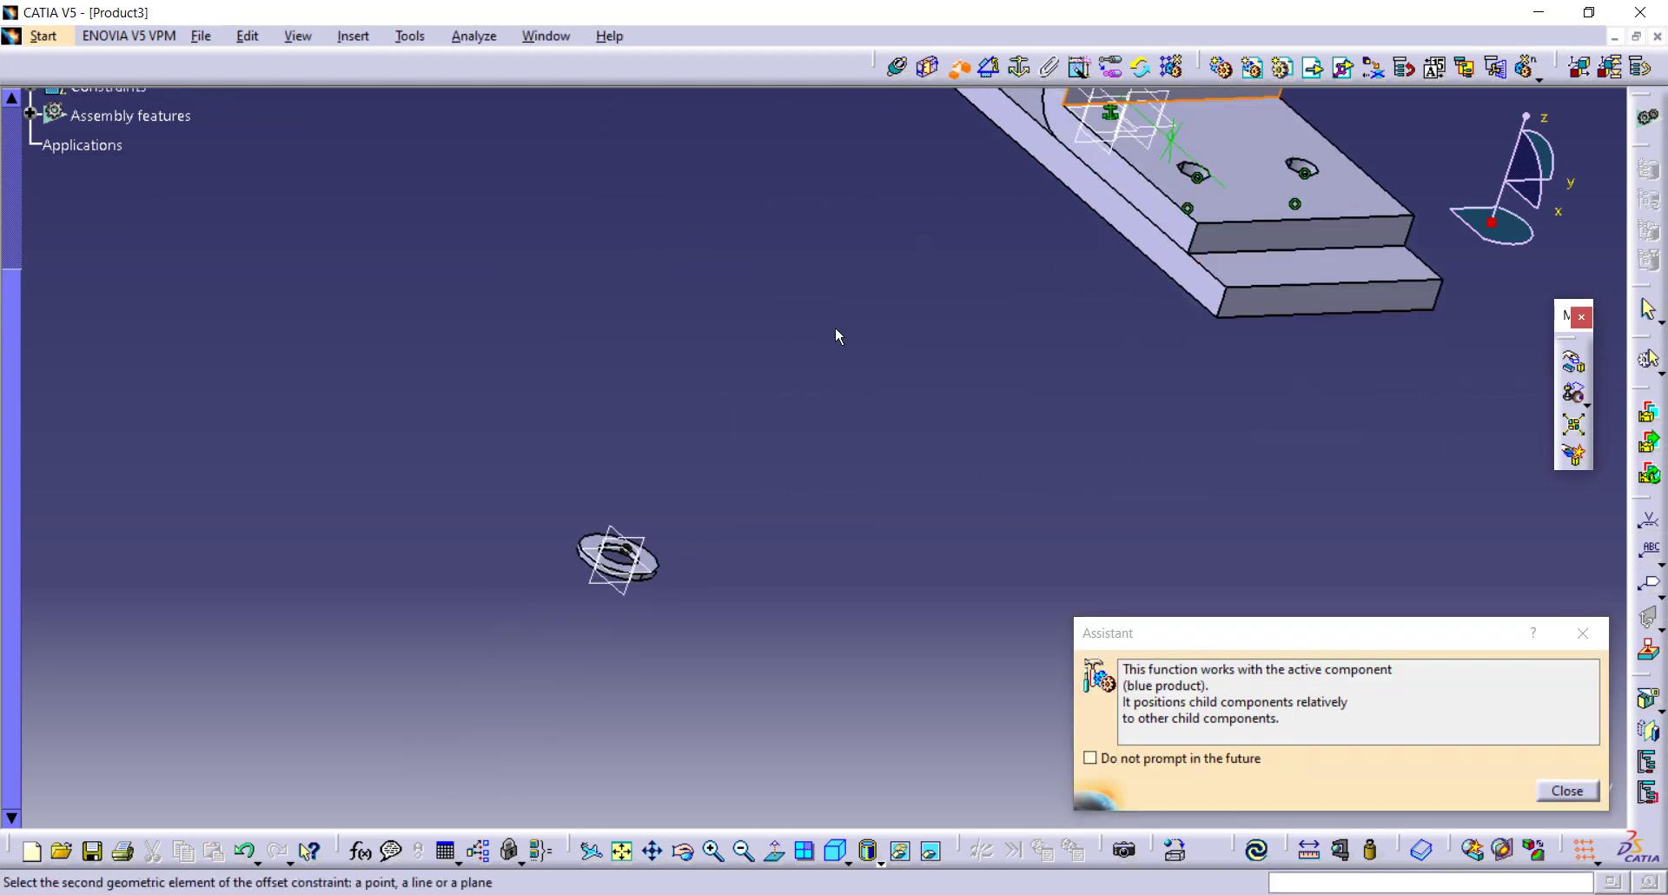
middle_drag(717, 526, 460, 637)
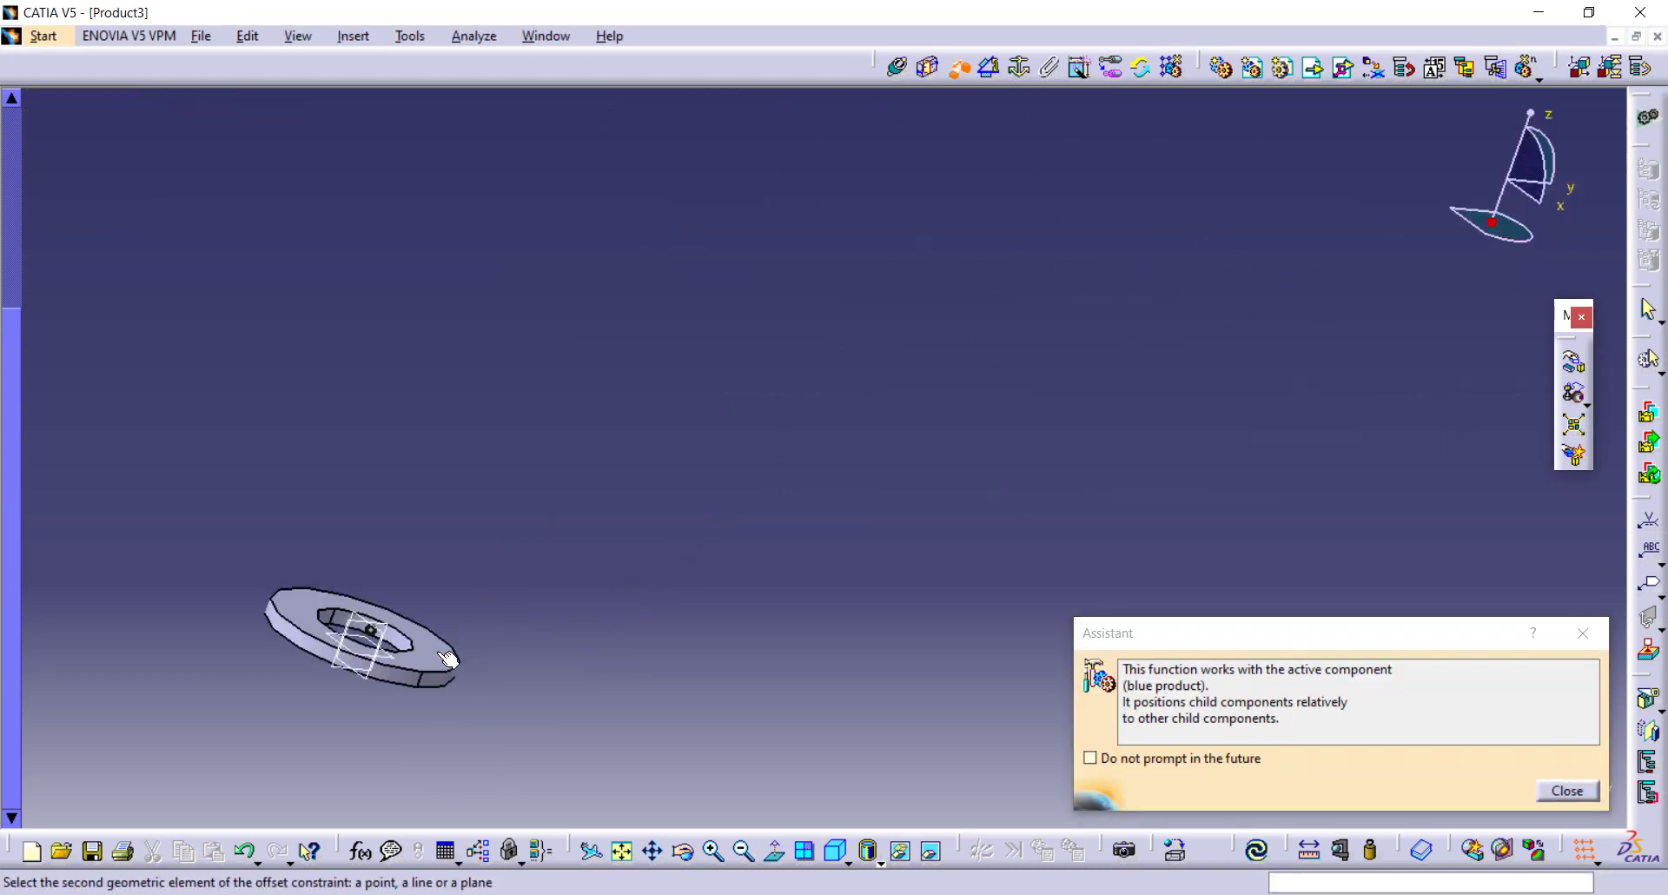
click(449, 658)
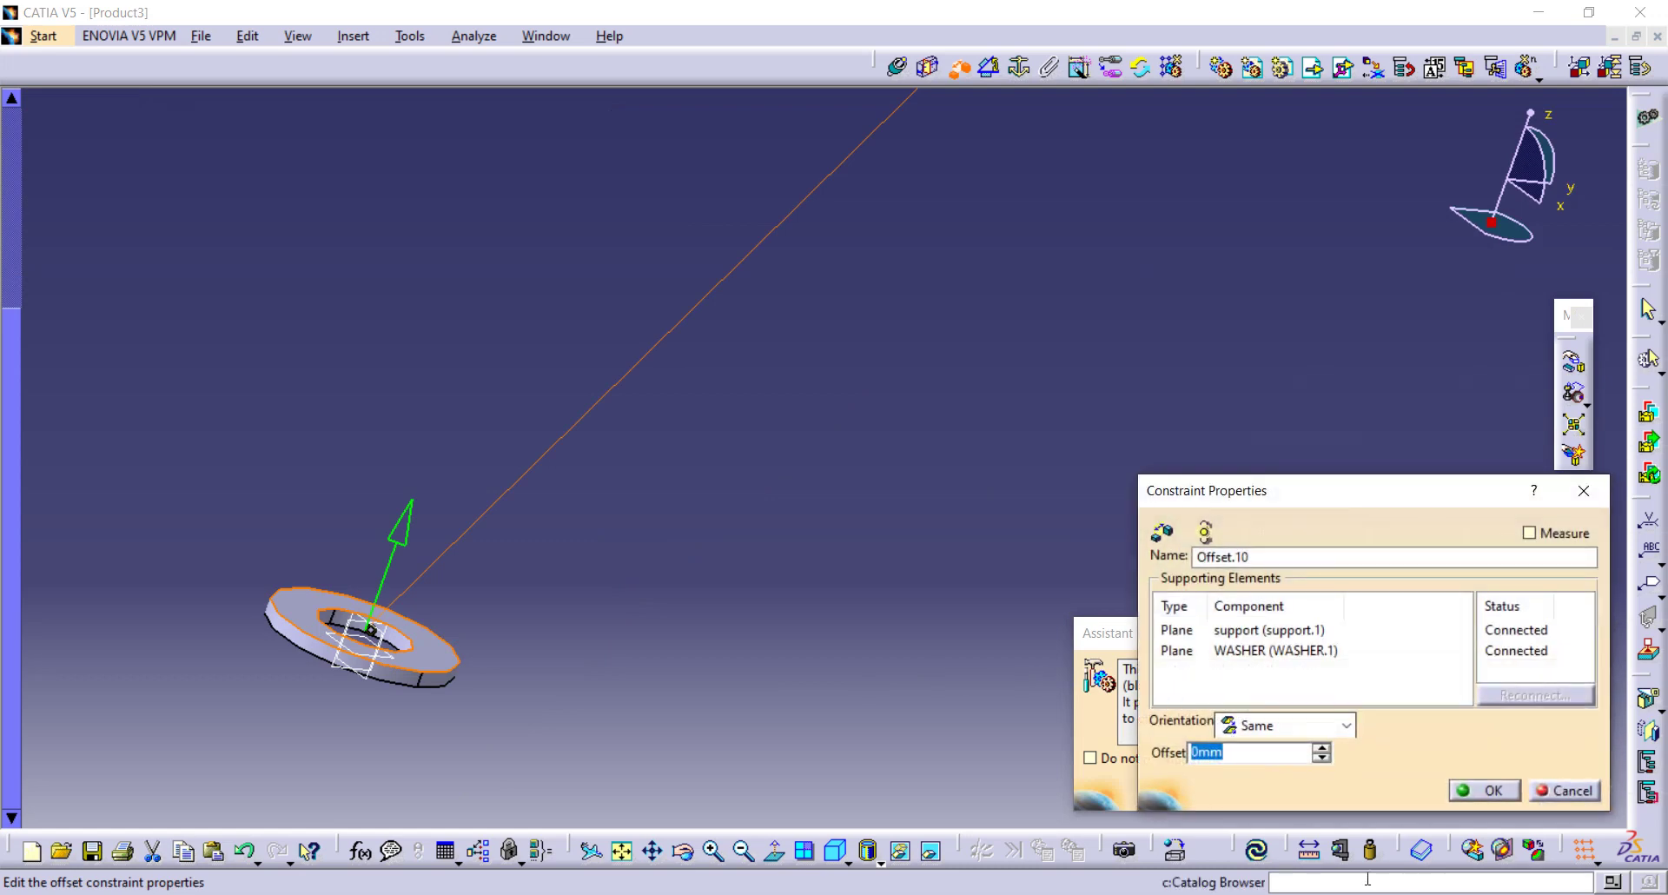
key(Return)
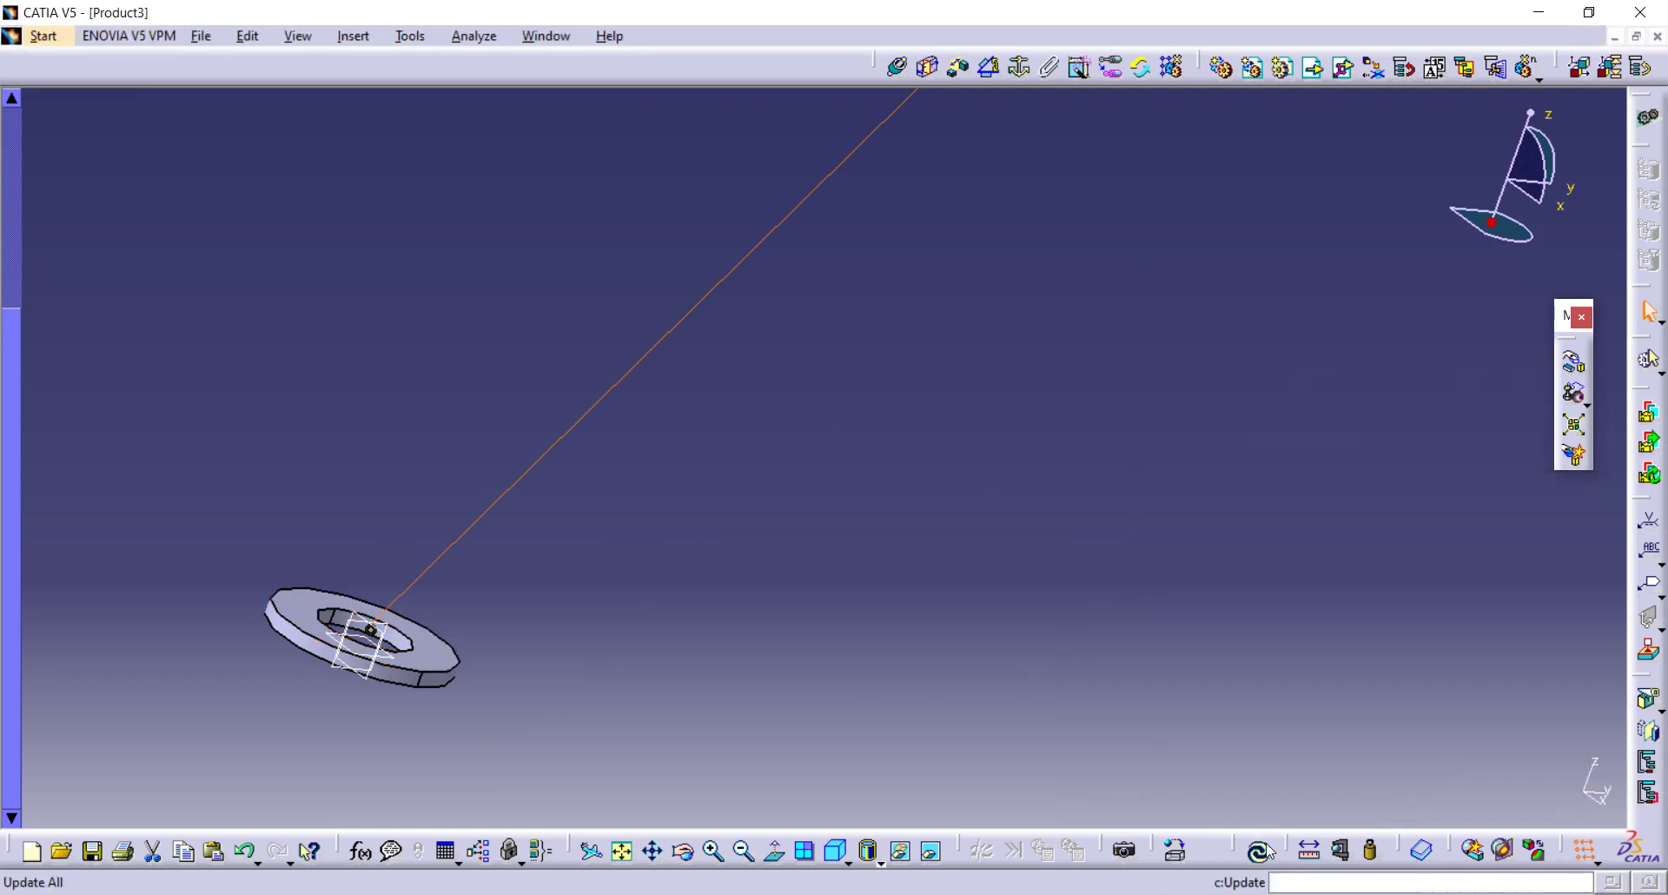
Step: Update the assembly so the washer moves onto the shoulder screw at the bracket
click(1260, 849)
middle_drag(1212, 423, 819, 707)
click(1128, 180)
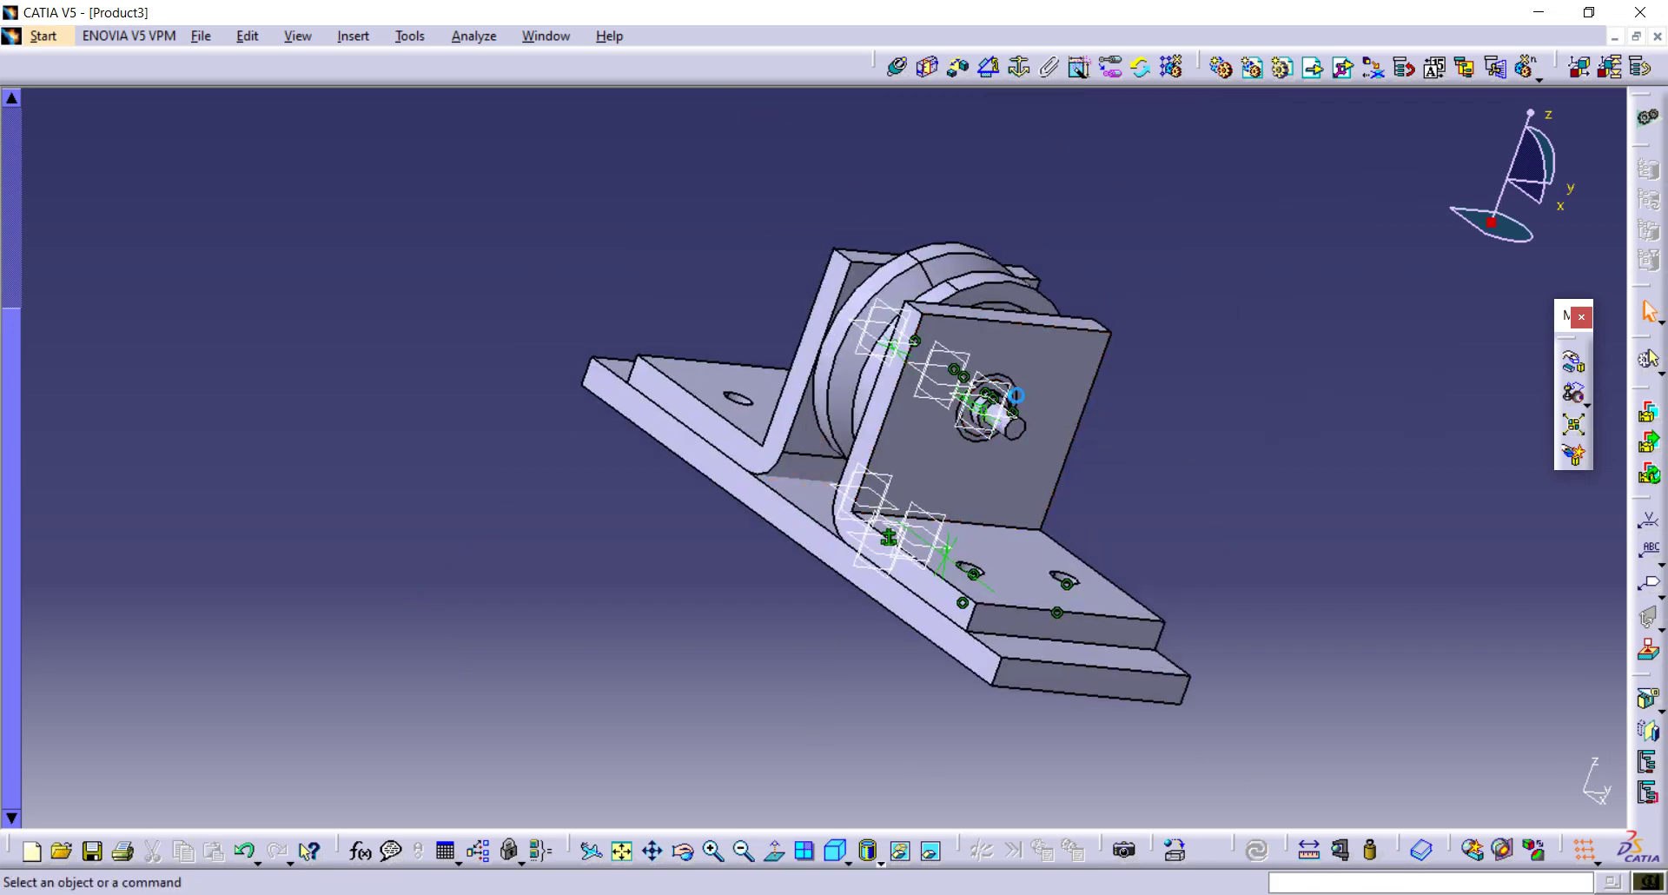
middle_drag(770, 389, 975, 452)
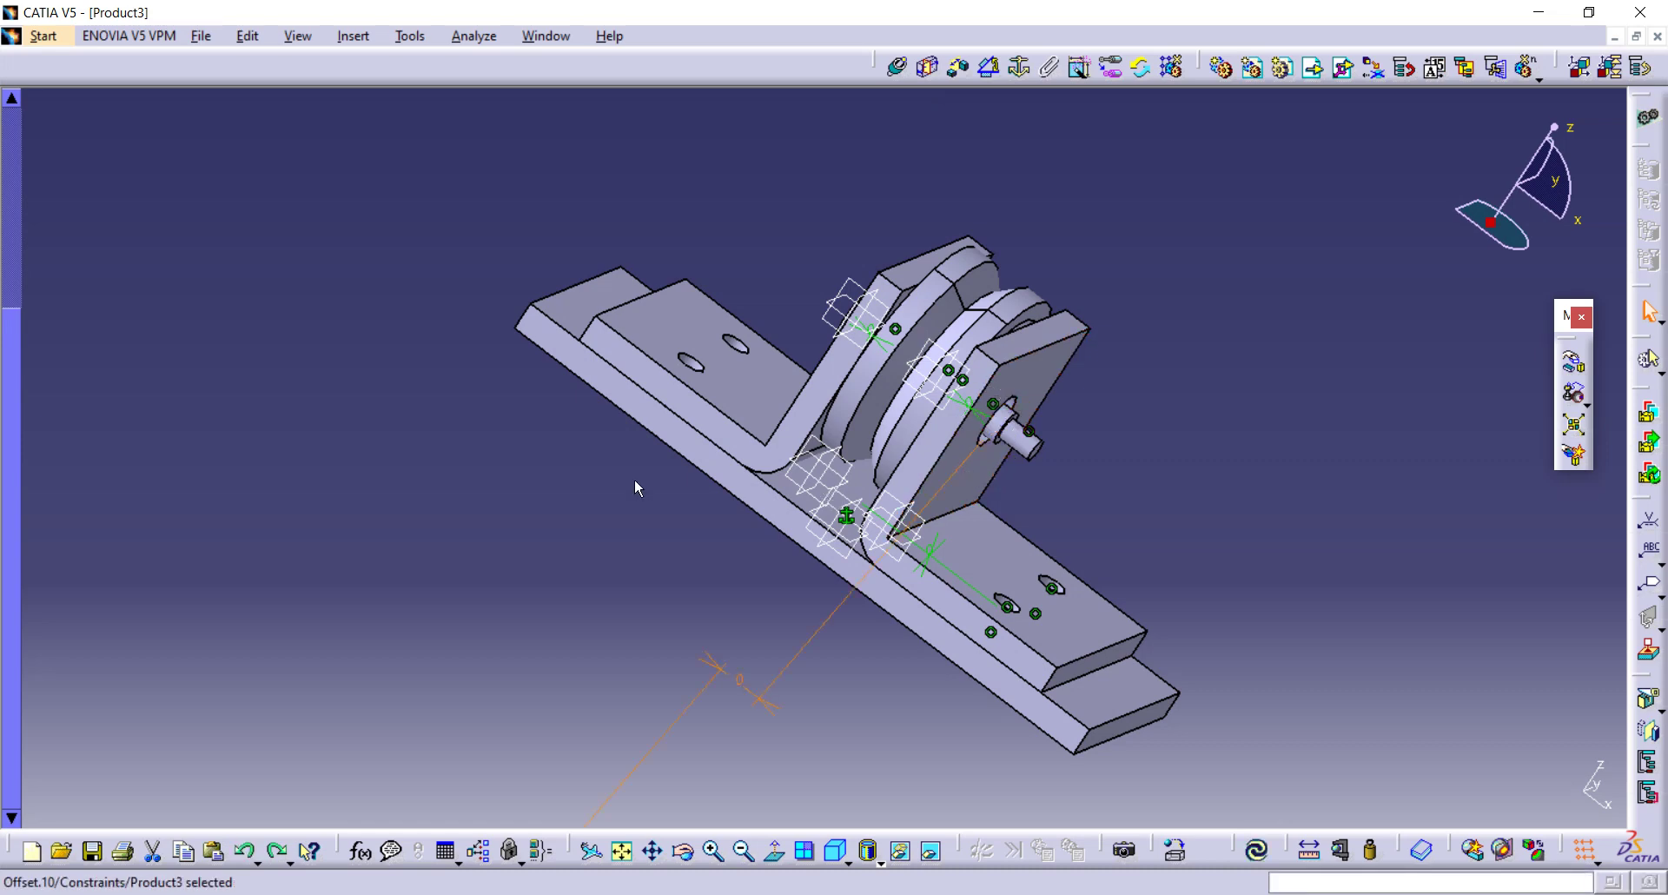
Step: Rotate the WASHER about the Y axis with the Manipulation tool until it stands upright
middle_drag(630, 487, 707, 432)
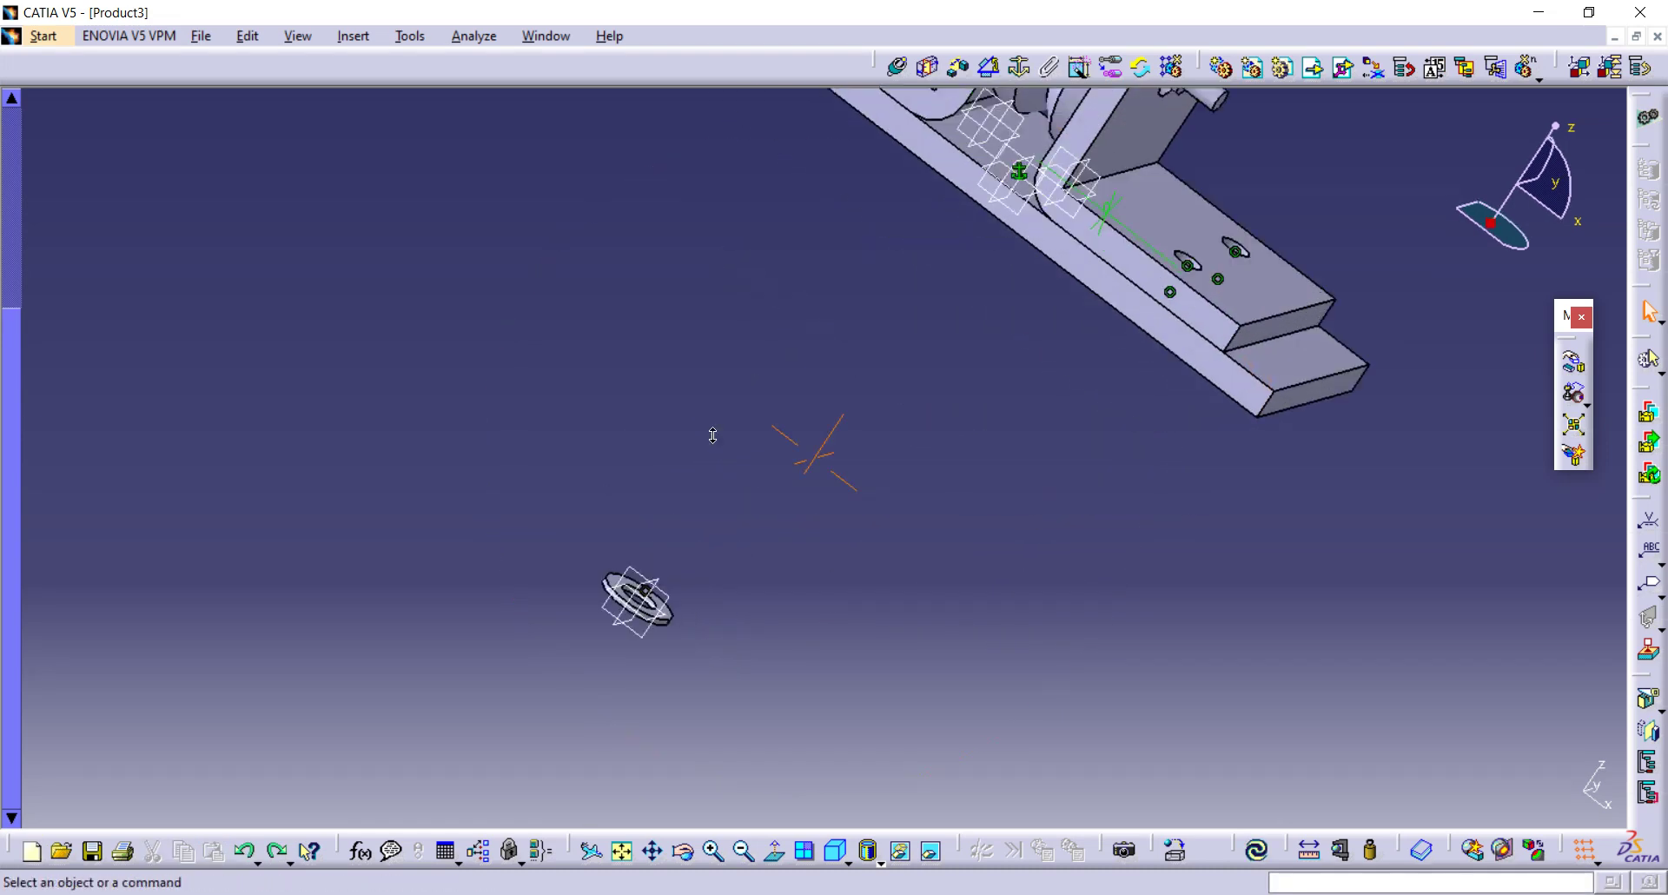
click(1573, 391)
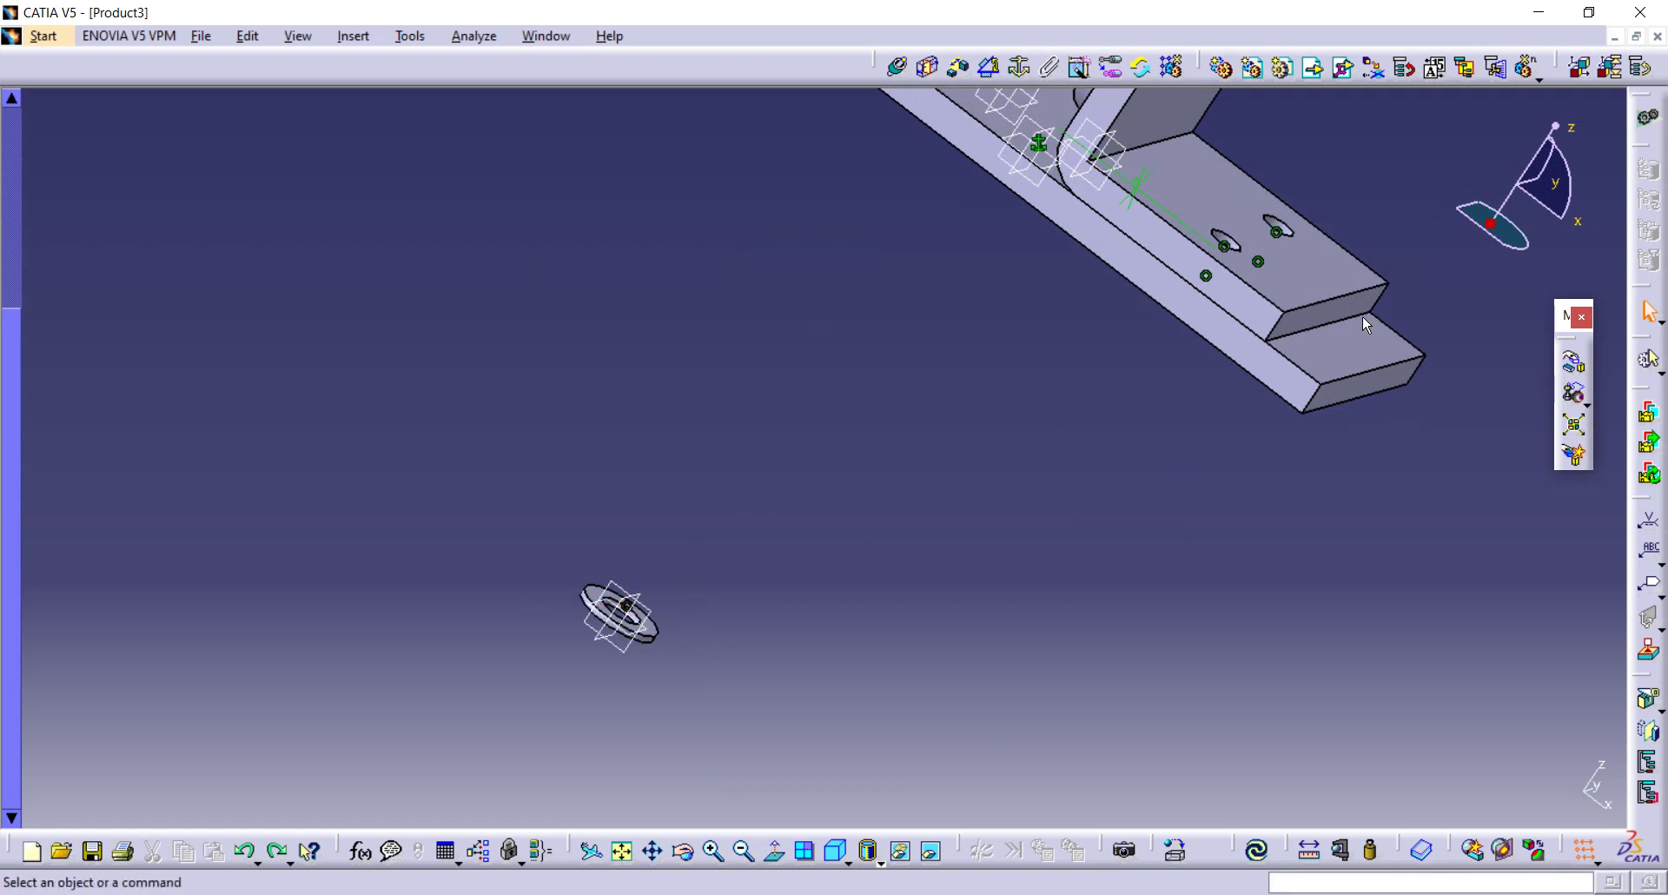
click(1573, 367)
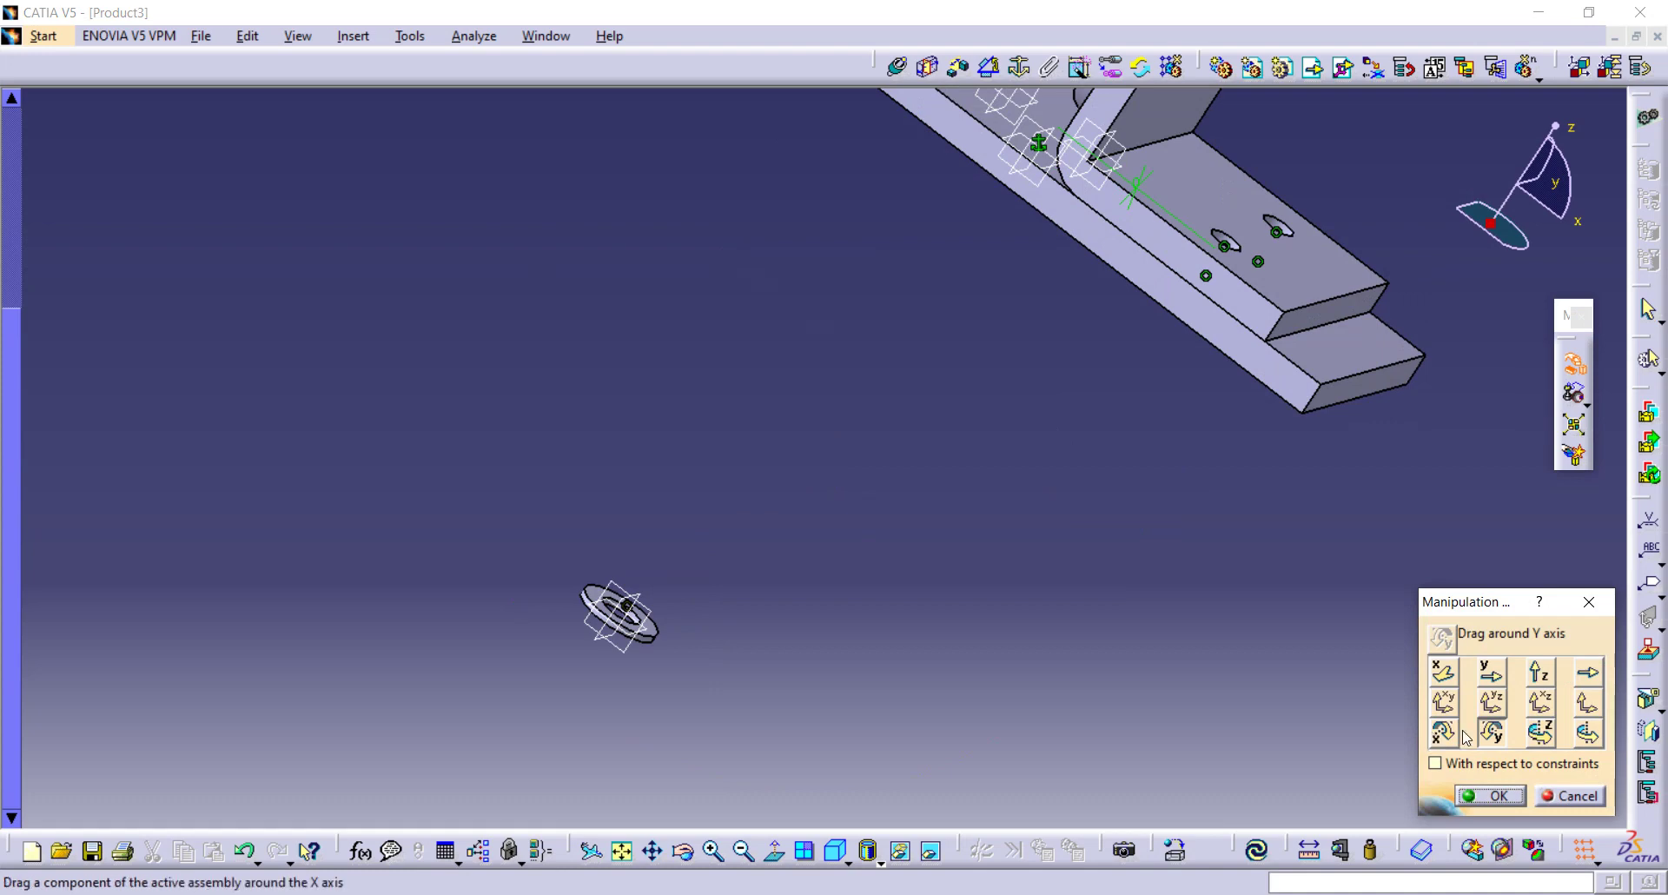
drag(613, 639, 793, 637)
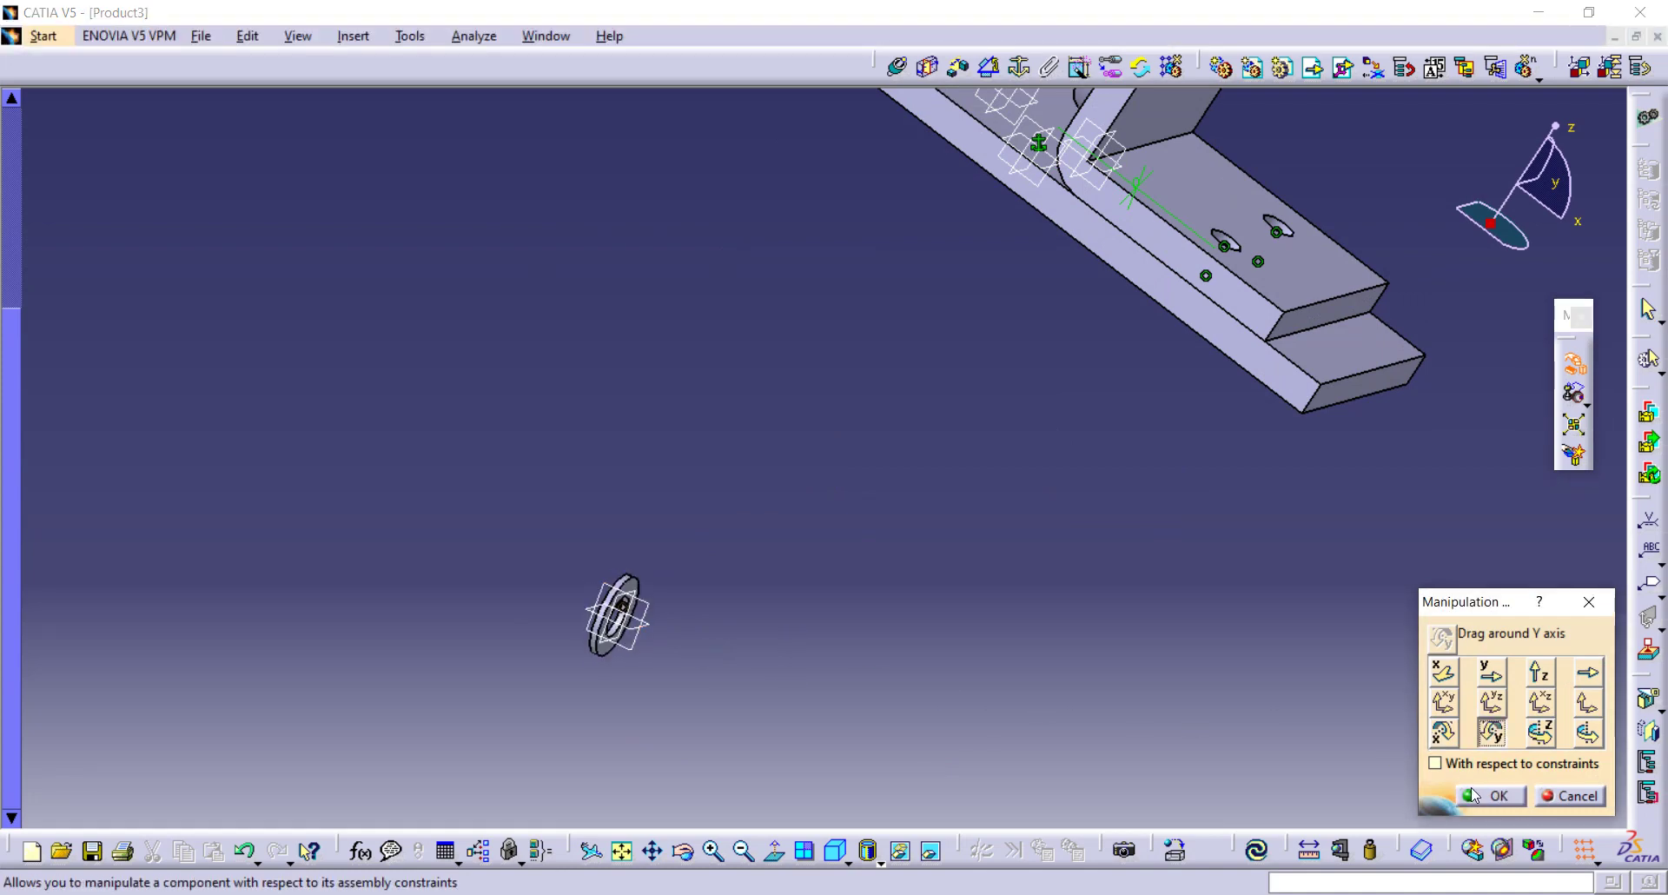
click(1493, 796)
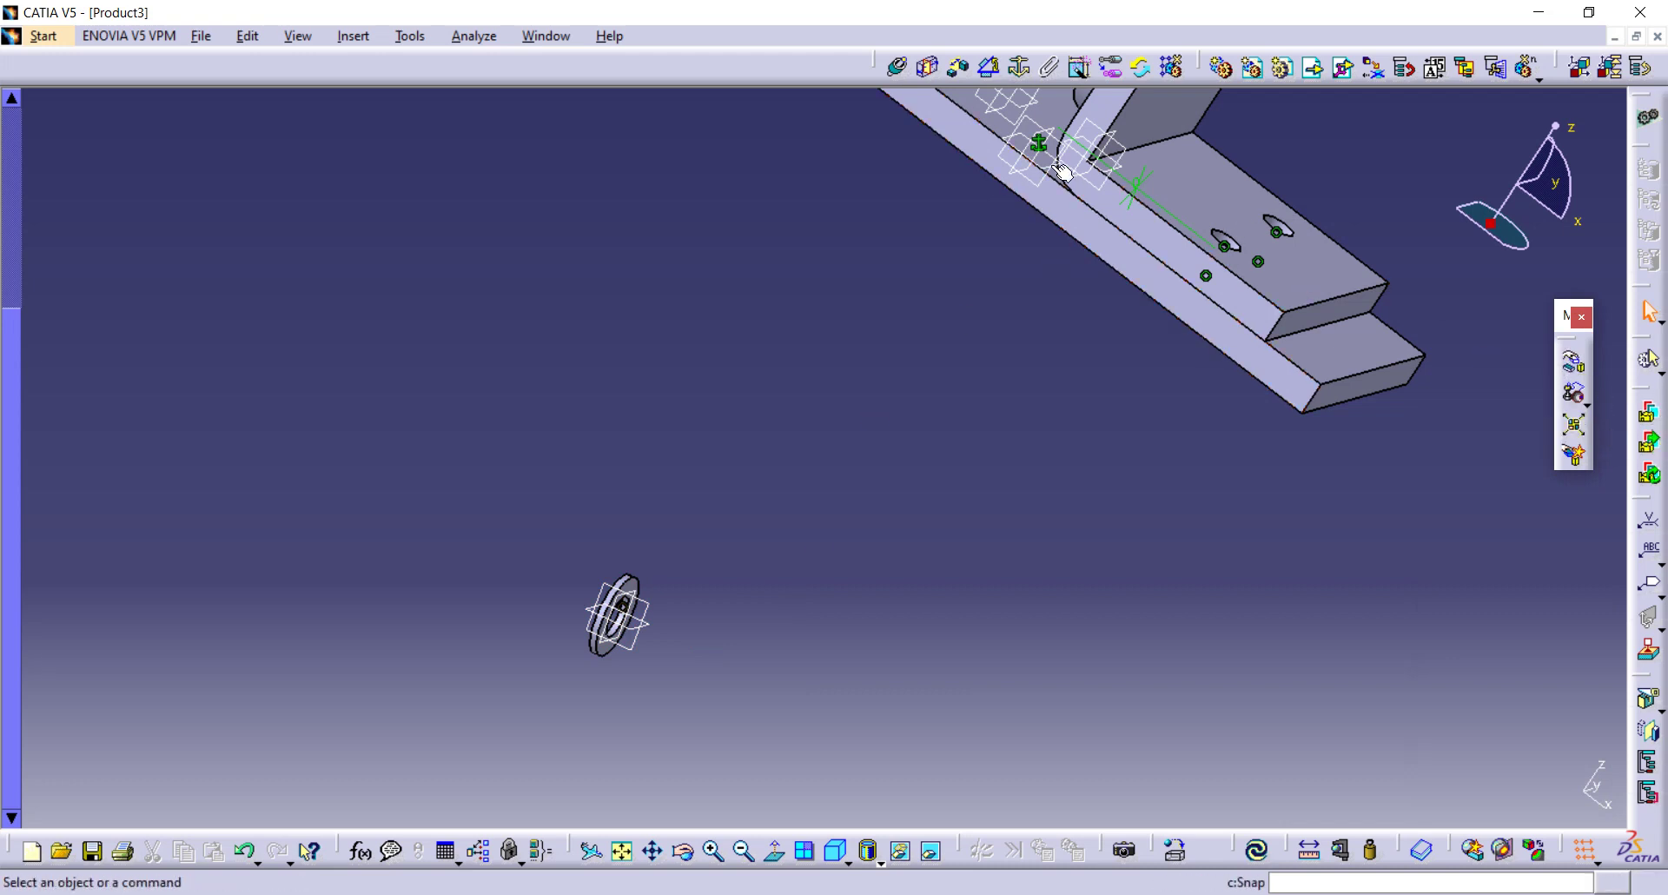
Step: Seat the washer flush on the support face with an Opposite, 0 mm offset constraint
click(959, 69)
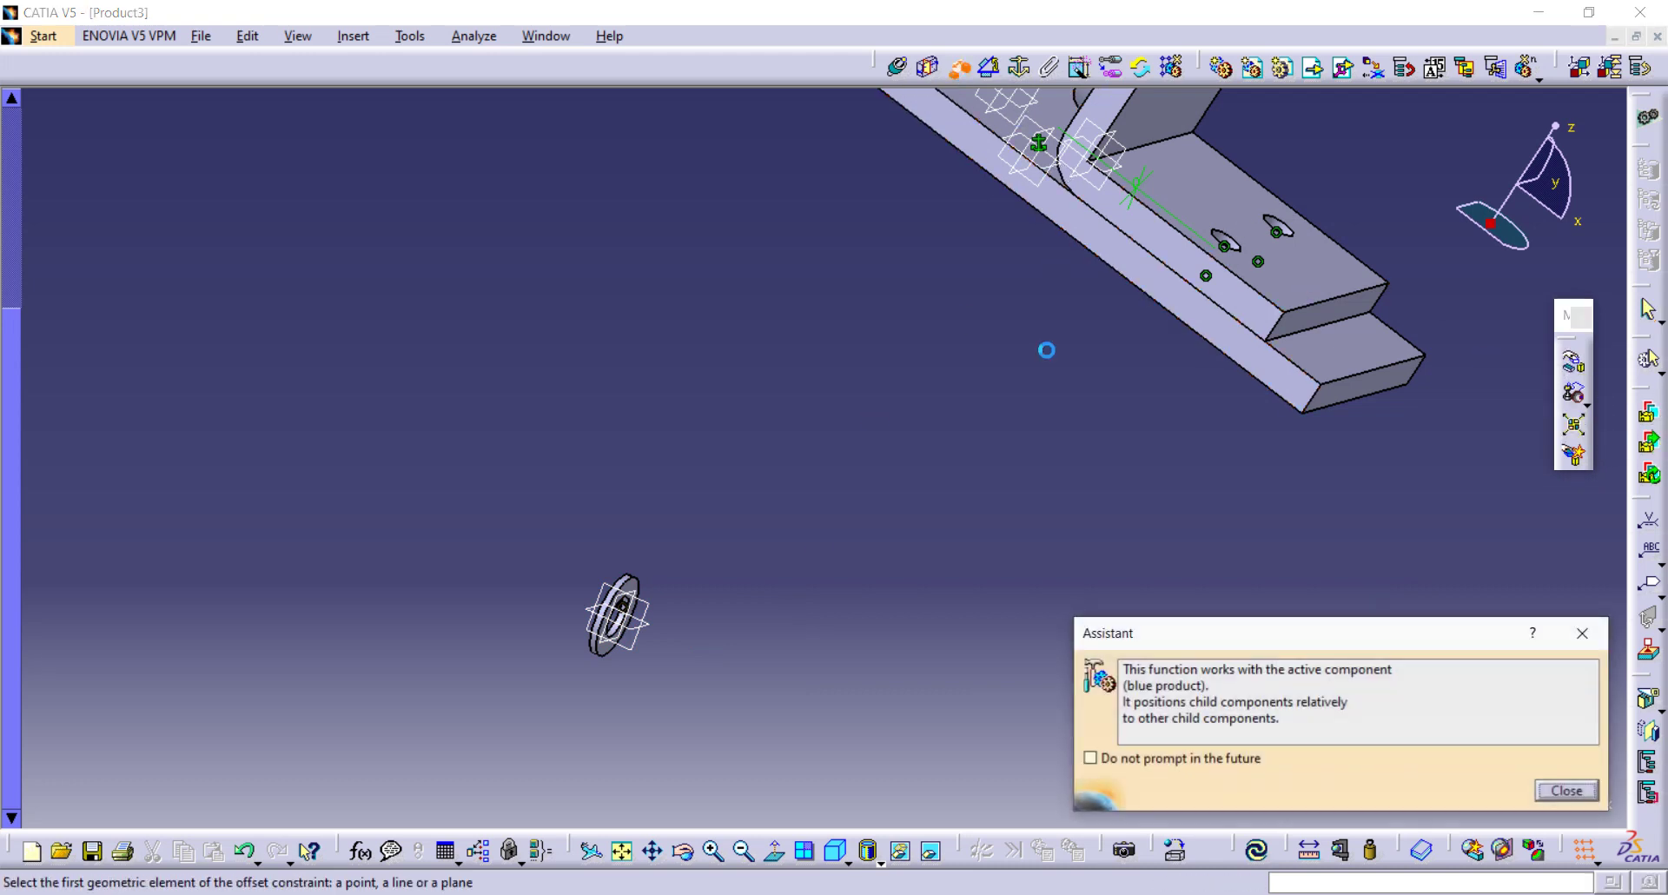
middle_drag(1153, 91, 1047, 198)
click(1064, 200)
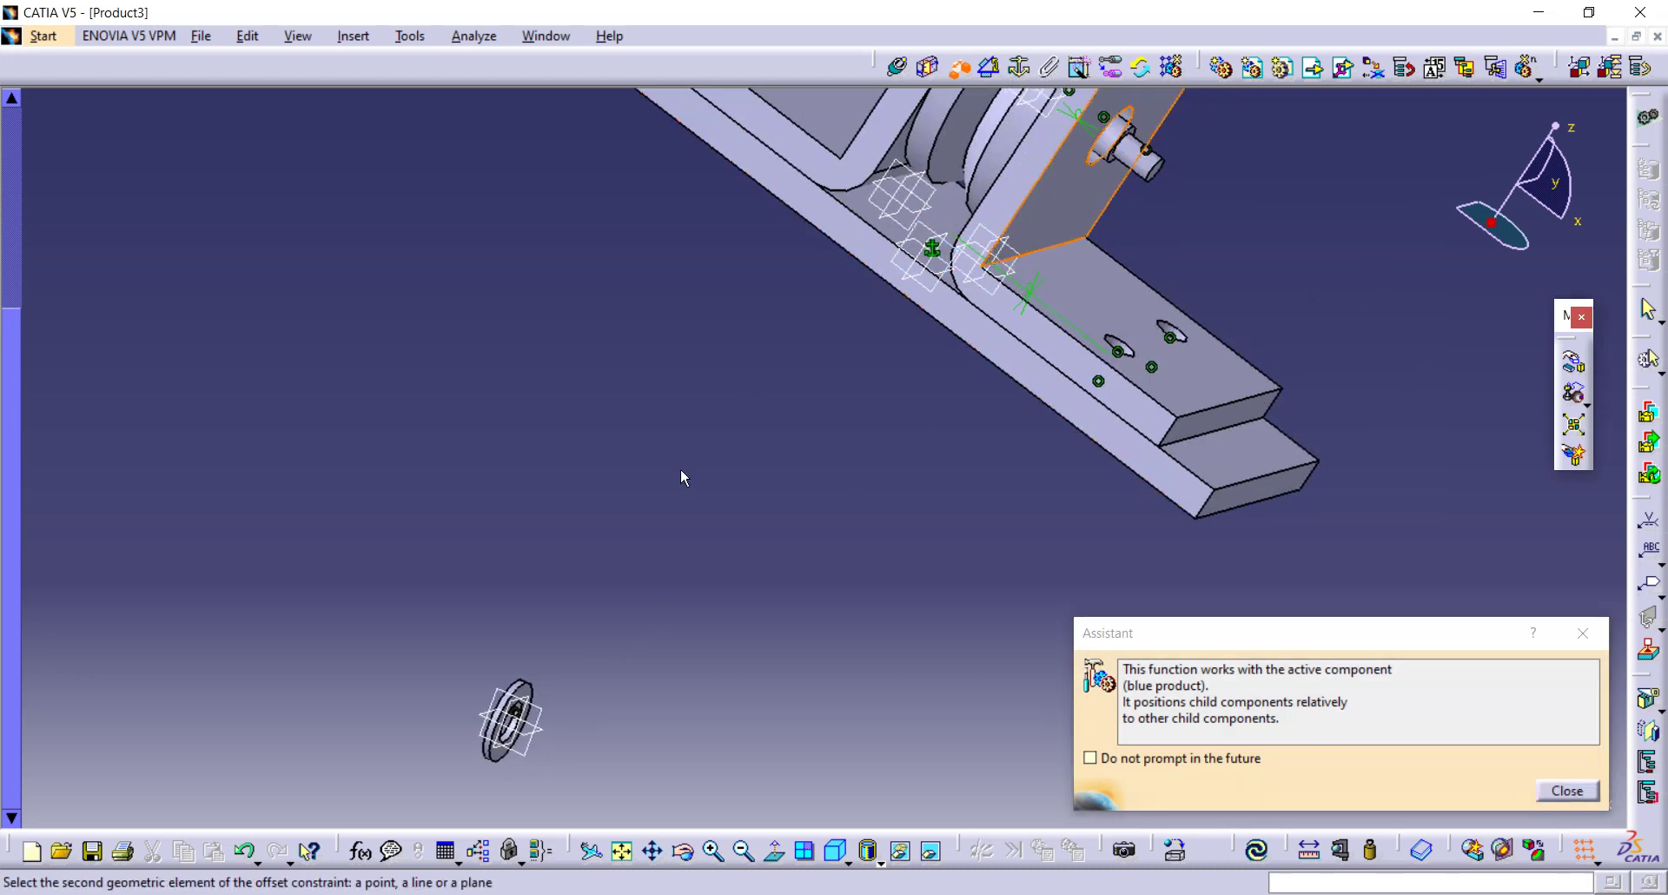
middle_drag(681, 473, 767, 358)
middle_drag(562, 443, 843, 491)
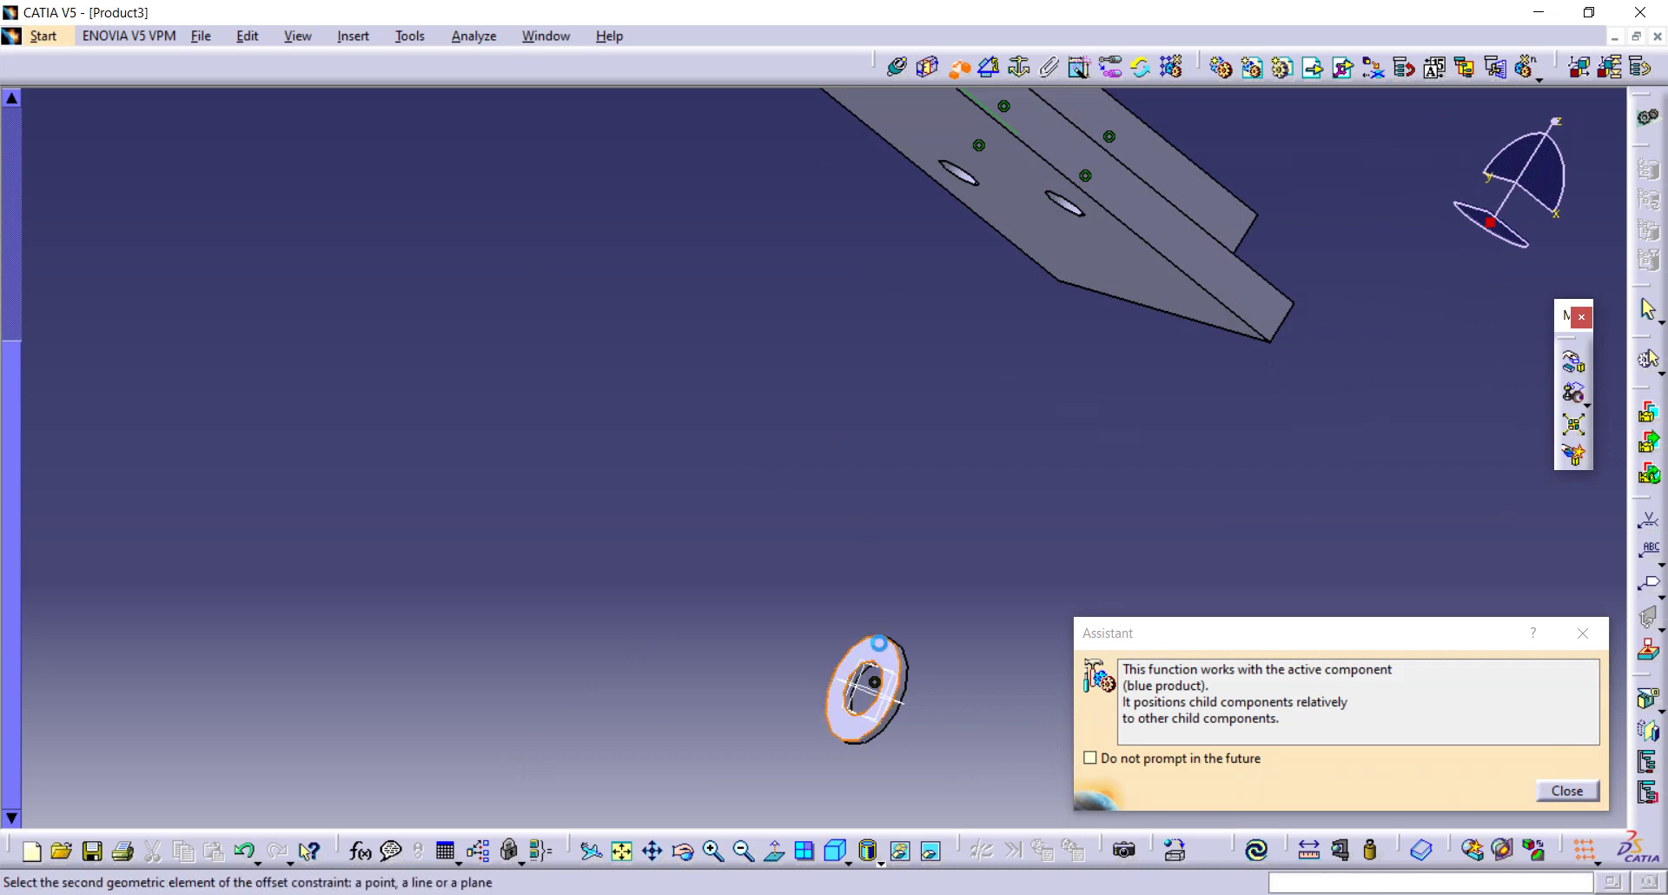
click(875, 658)
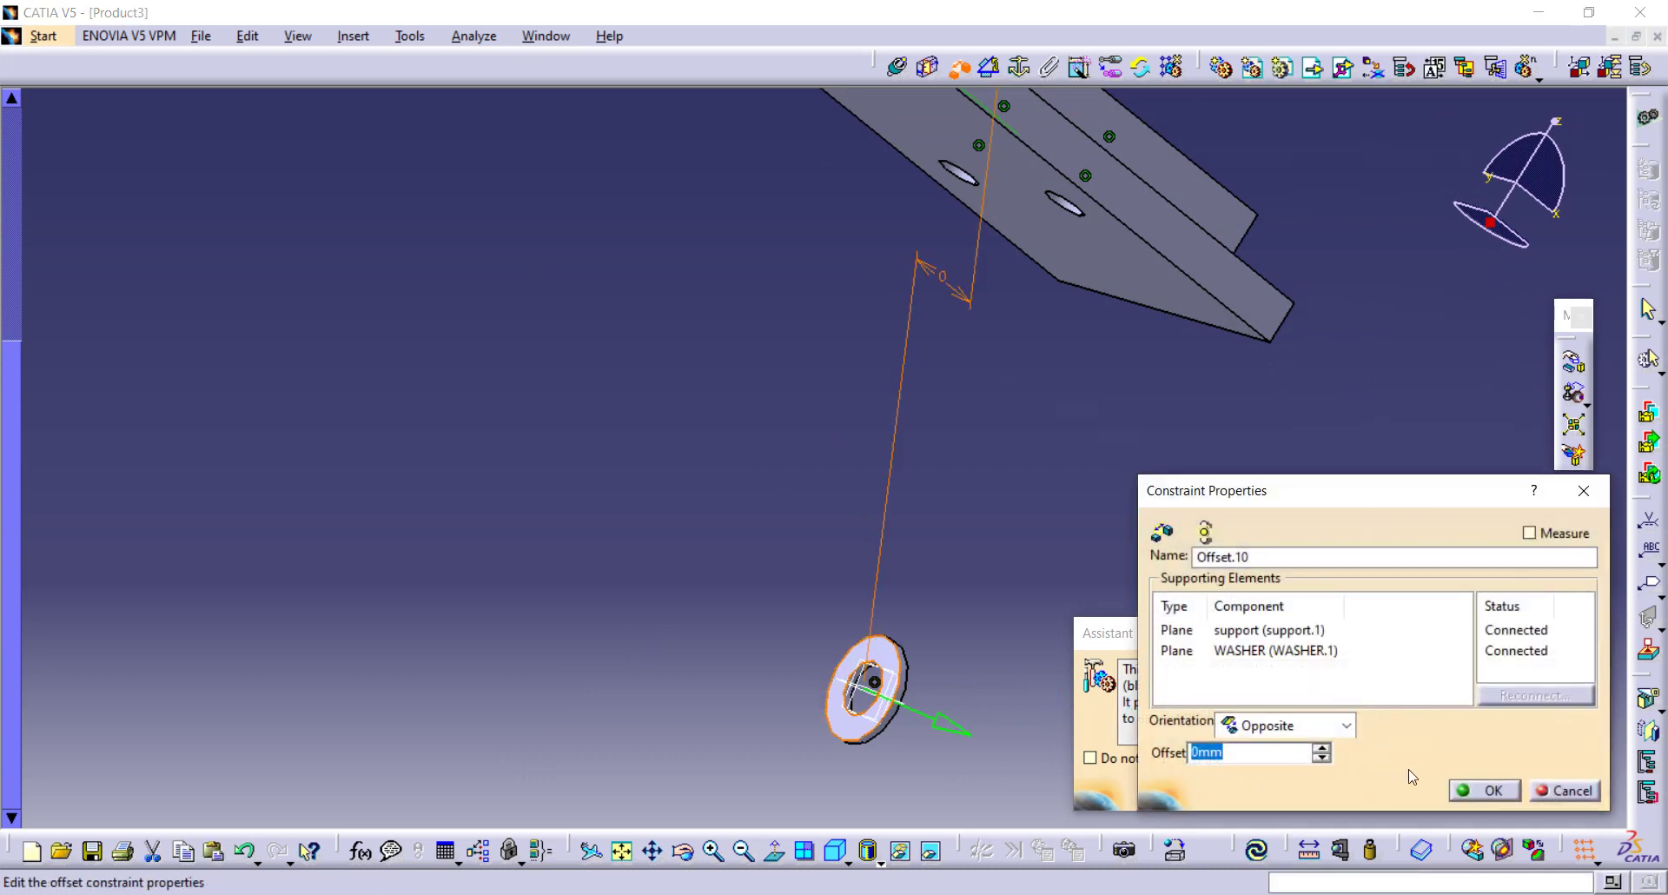
click(1466, 793)
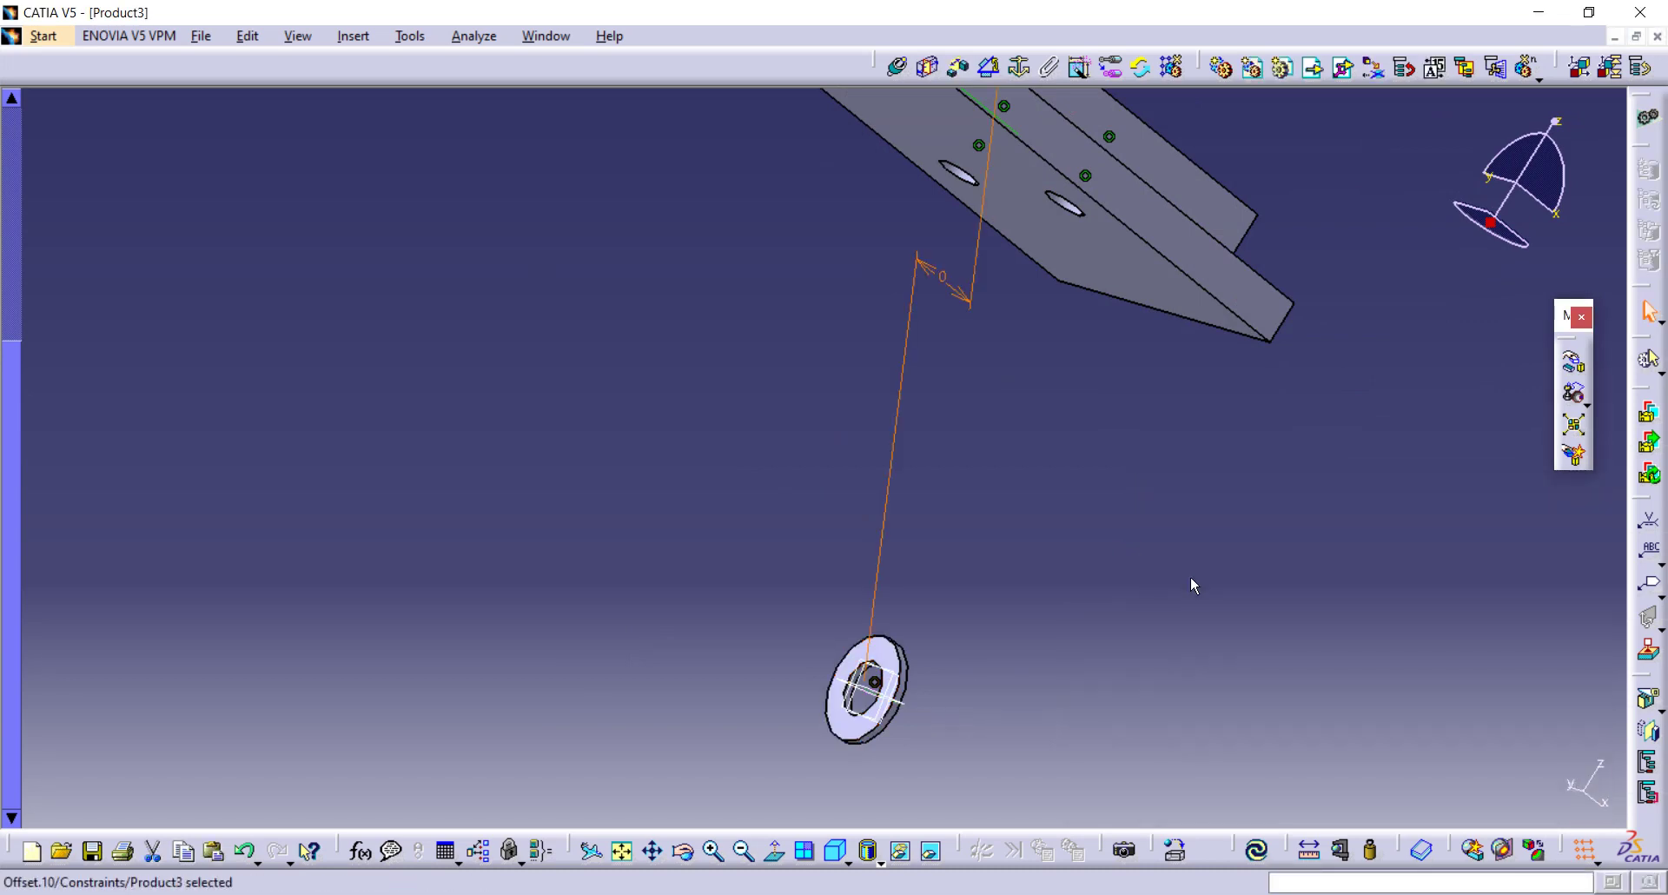
middle_drag(1015, 435, 671, 527)
ctrl+middle_drag(931, 340, 834, 517)
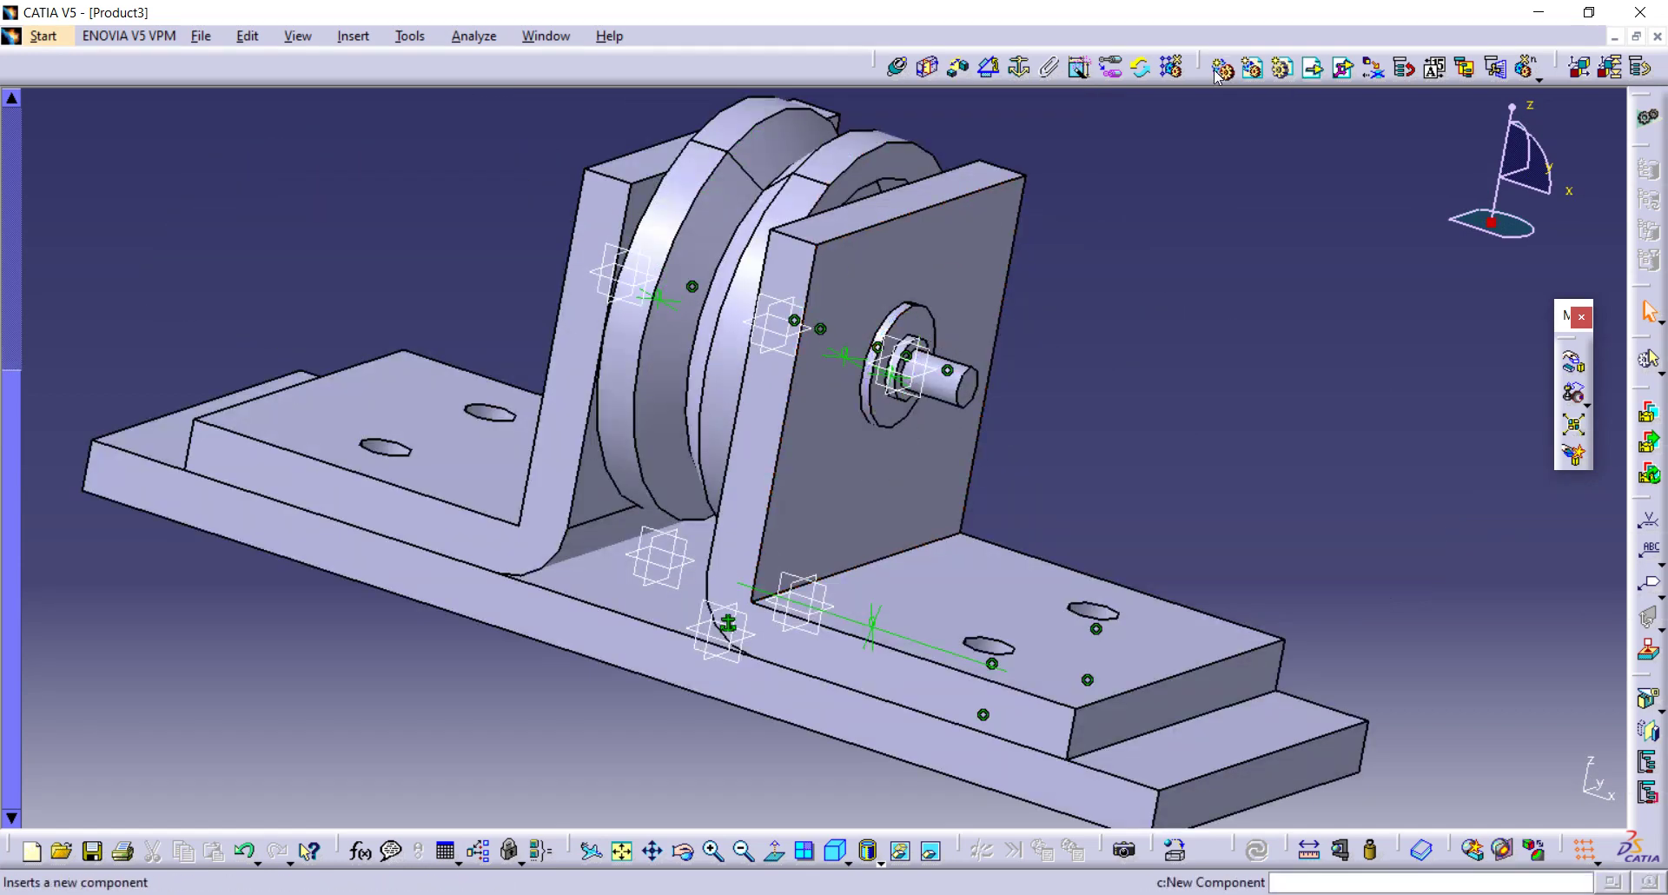
Step: Insert the existing nut part file into Product3
click(1314, 70)
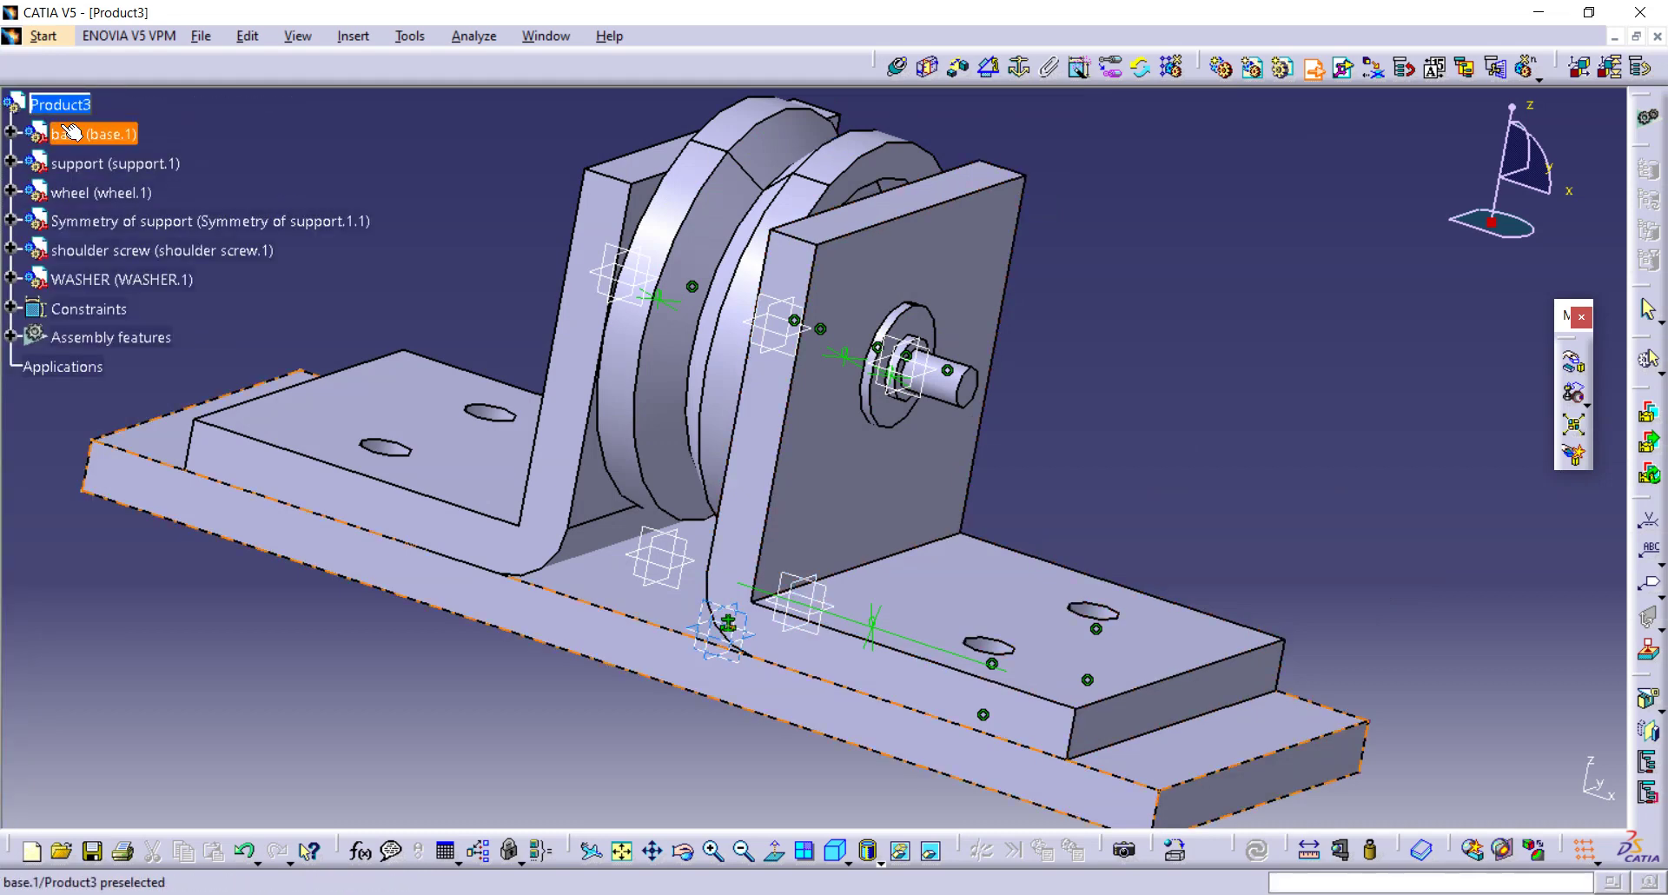
click(59, 105)
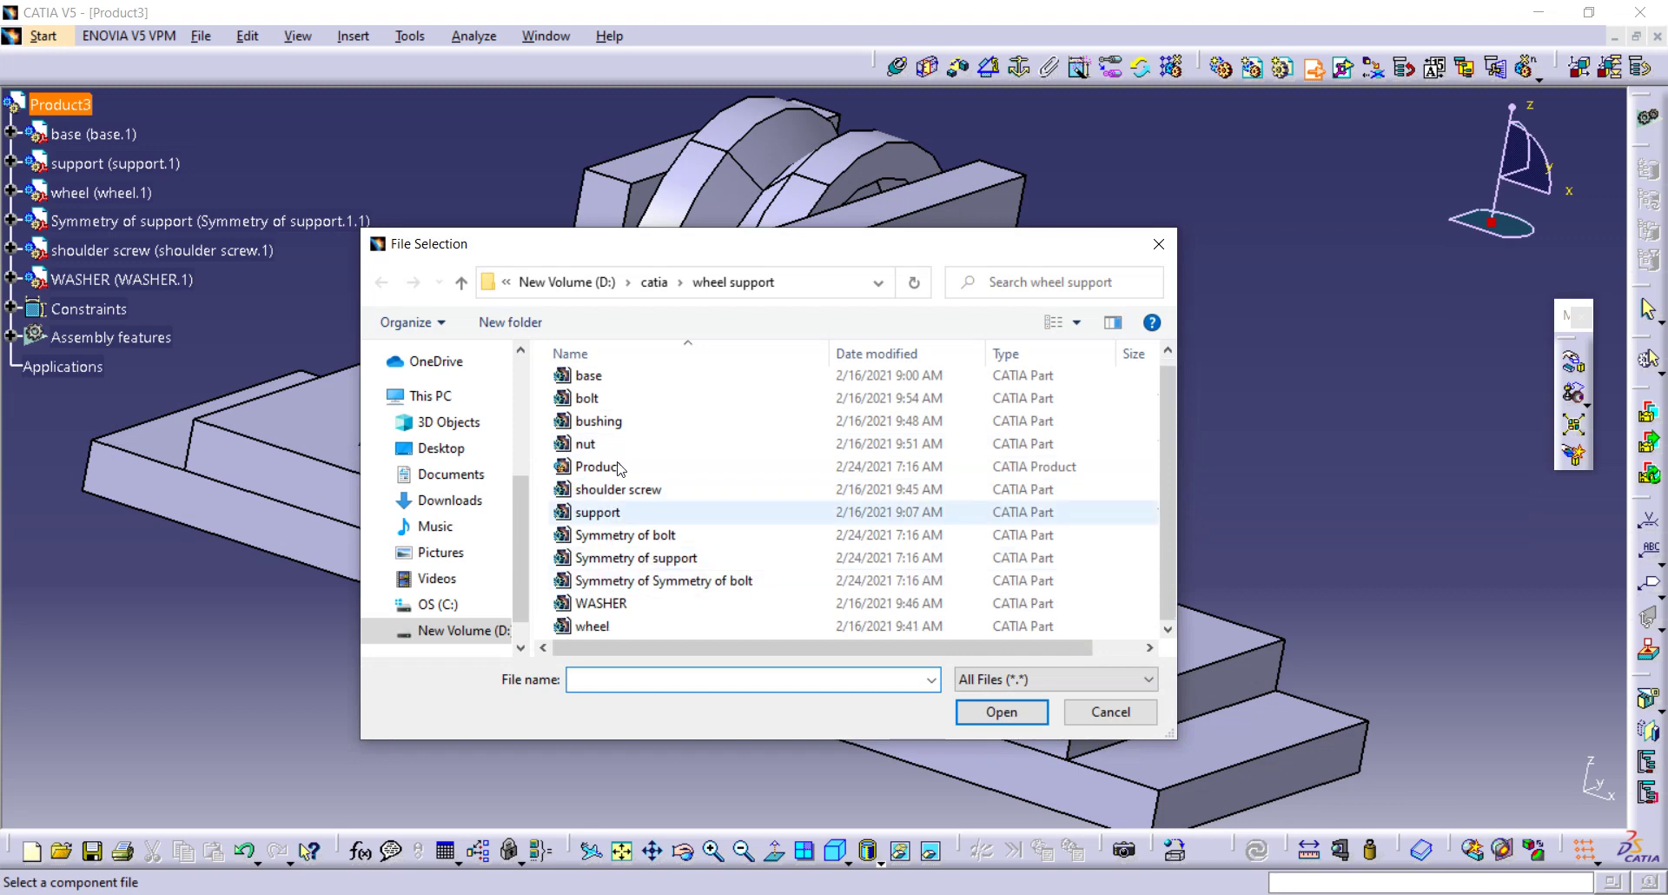
click(686, 443)
click(1008, 718)
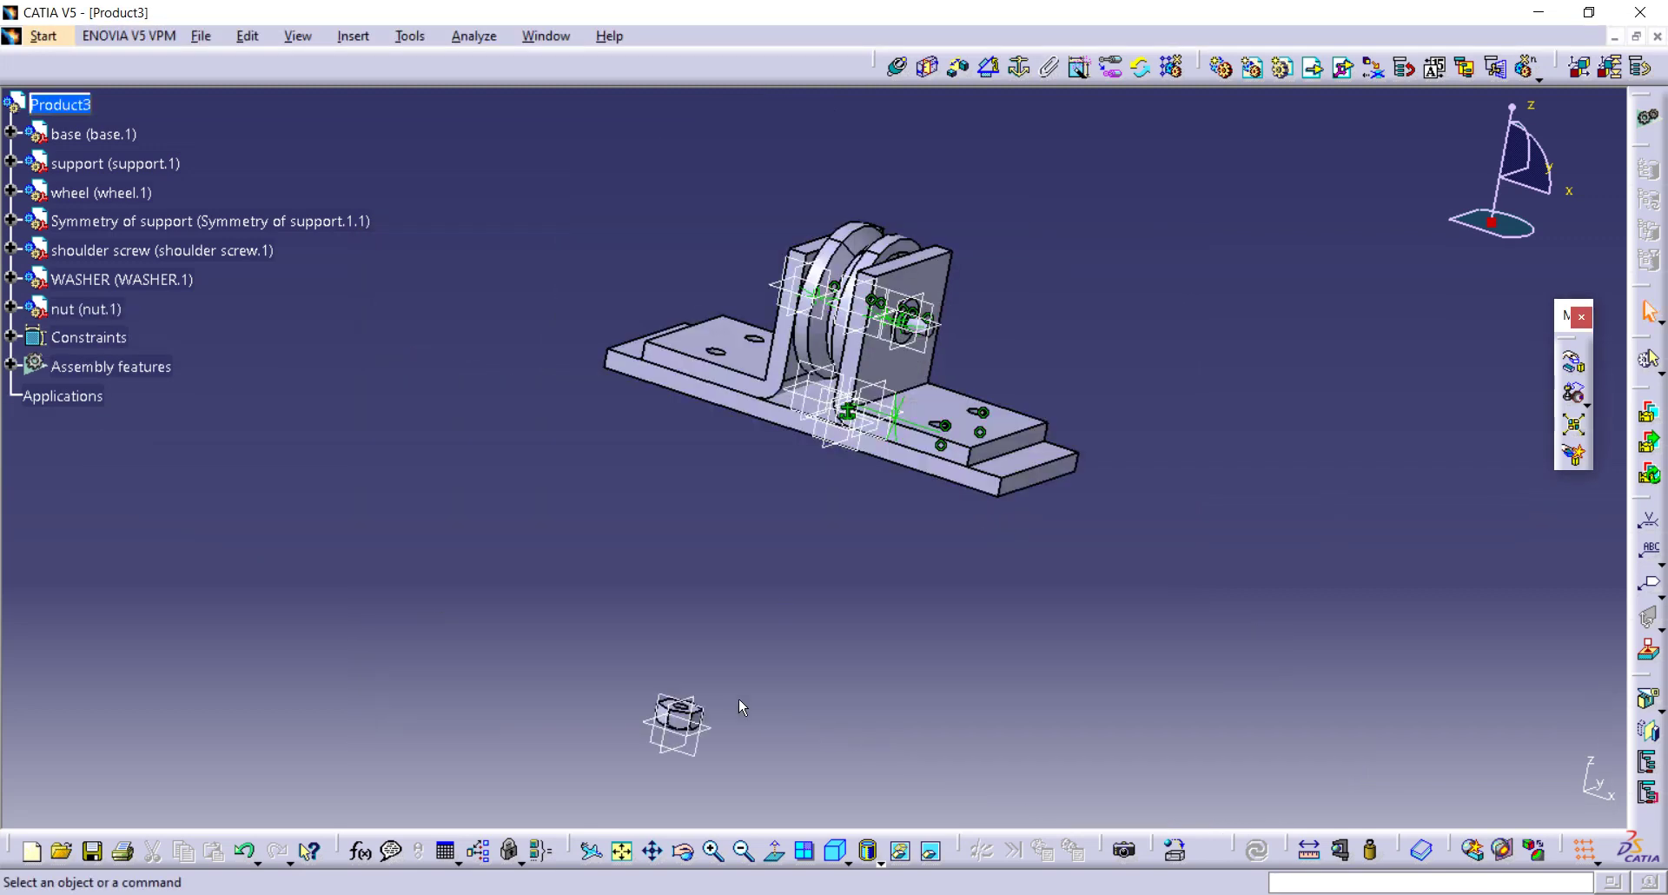
Step: Rotate the nut about its Y axis to face the shoulder screw
click(1568, 367)
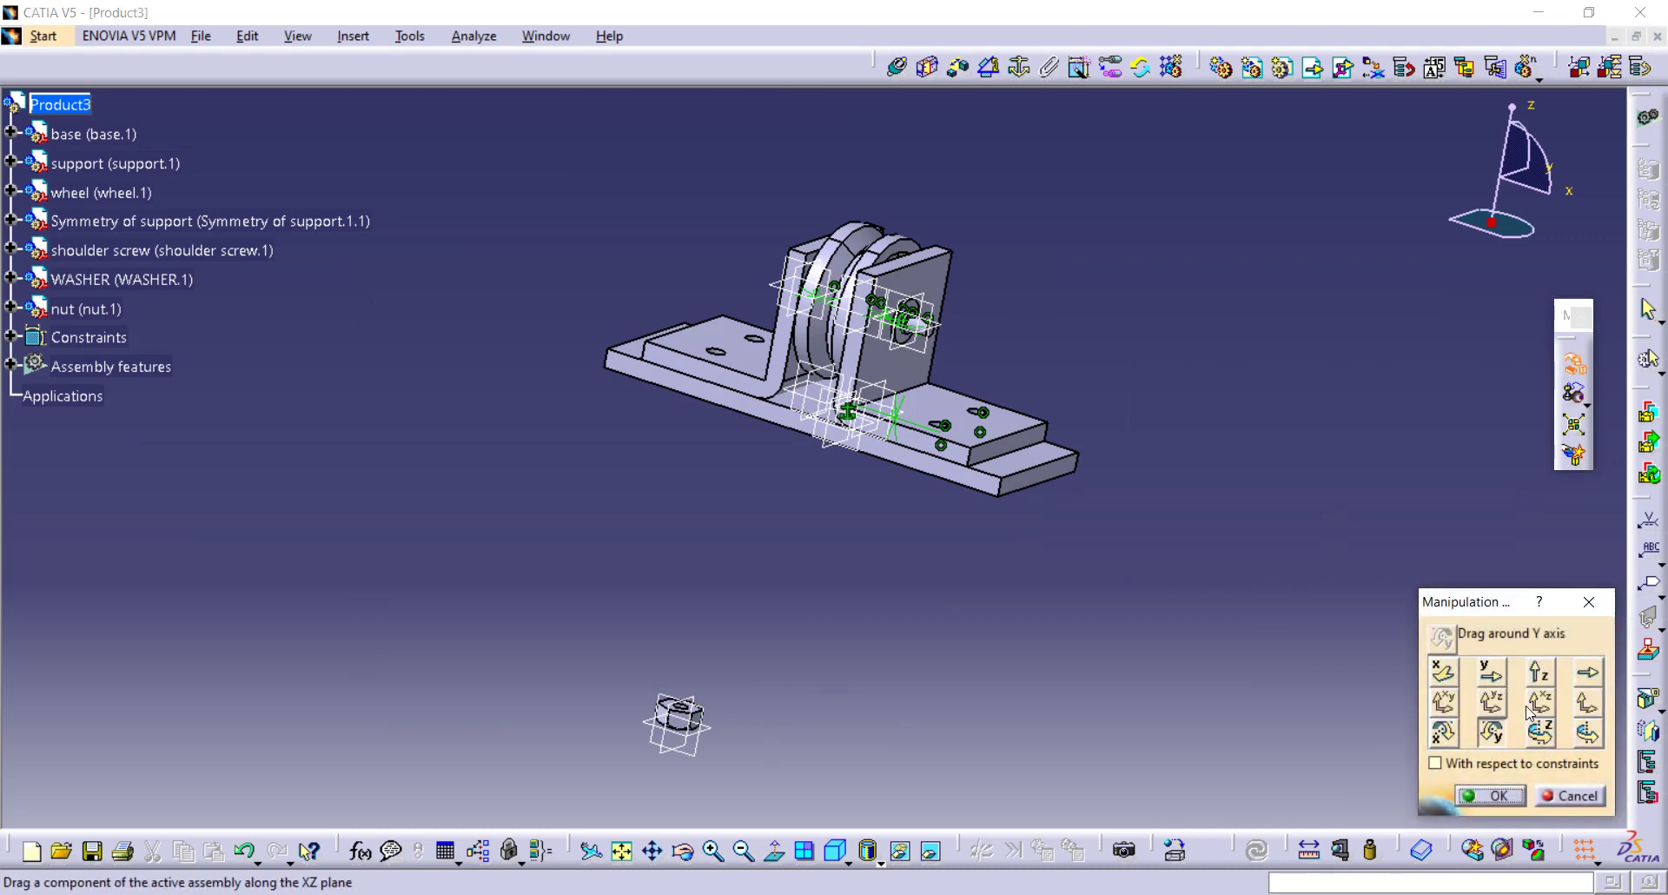
drag(682, 725, 649, 648)
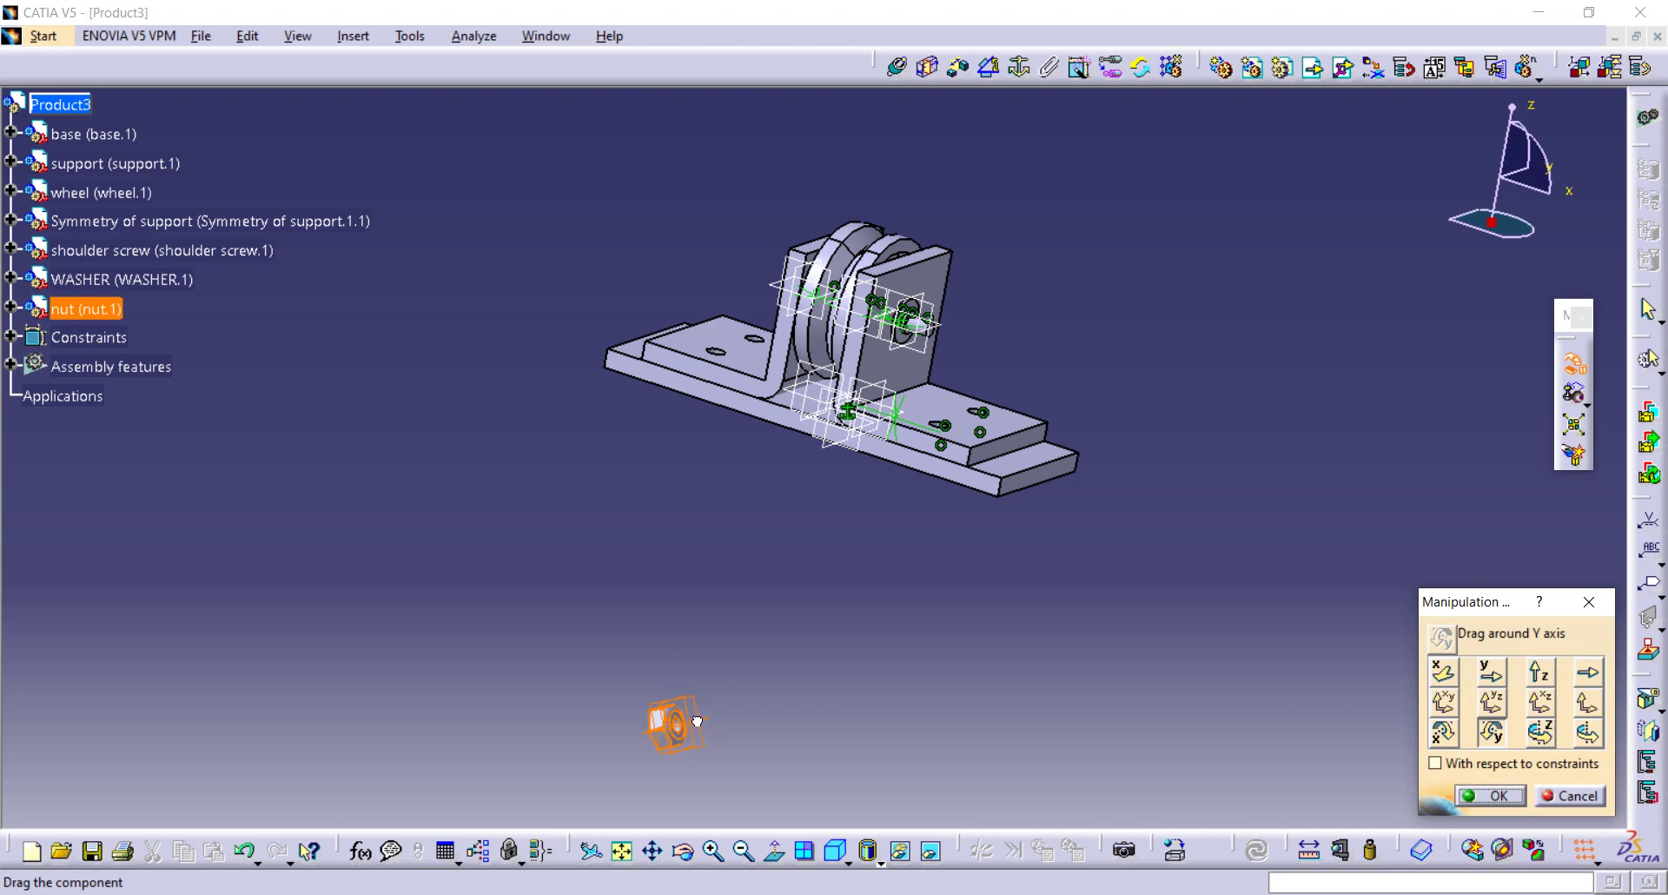
click(1510, 796)
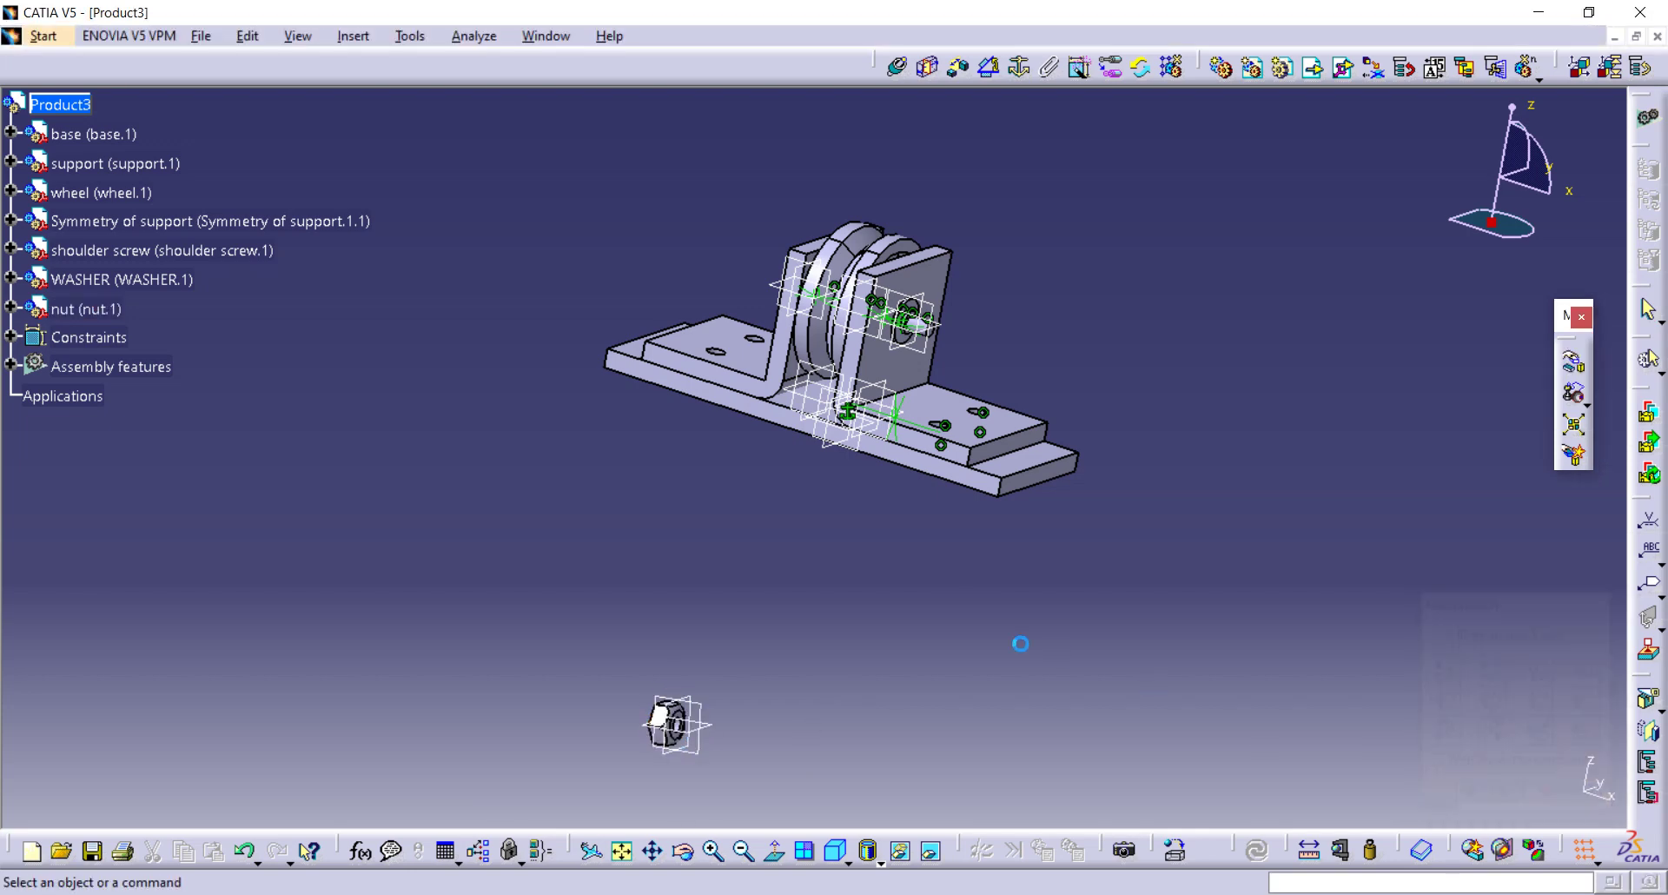
click(894, 77)
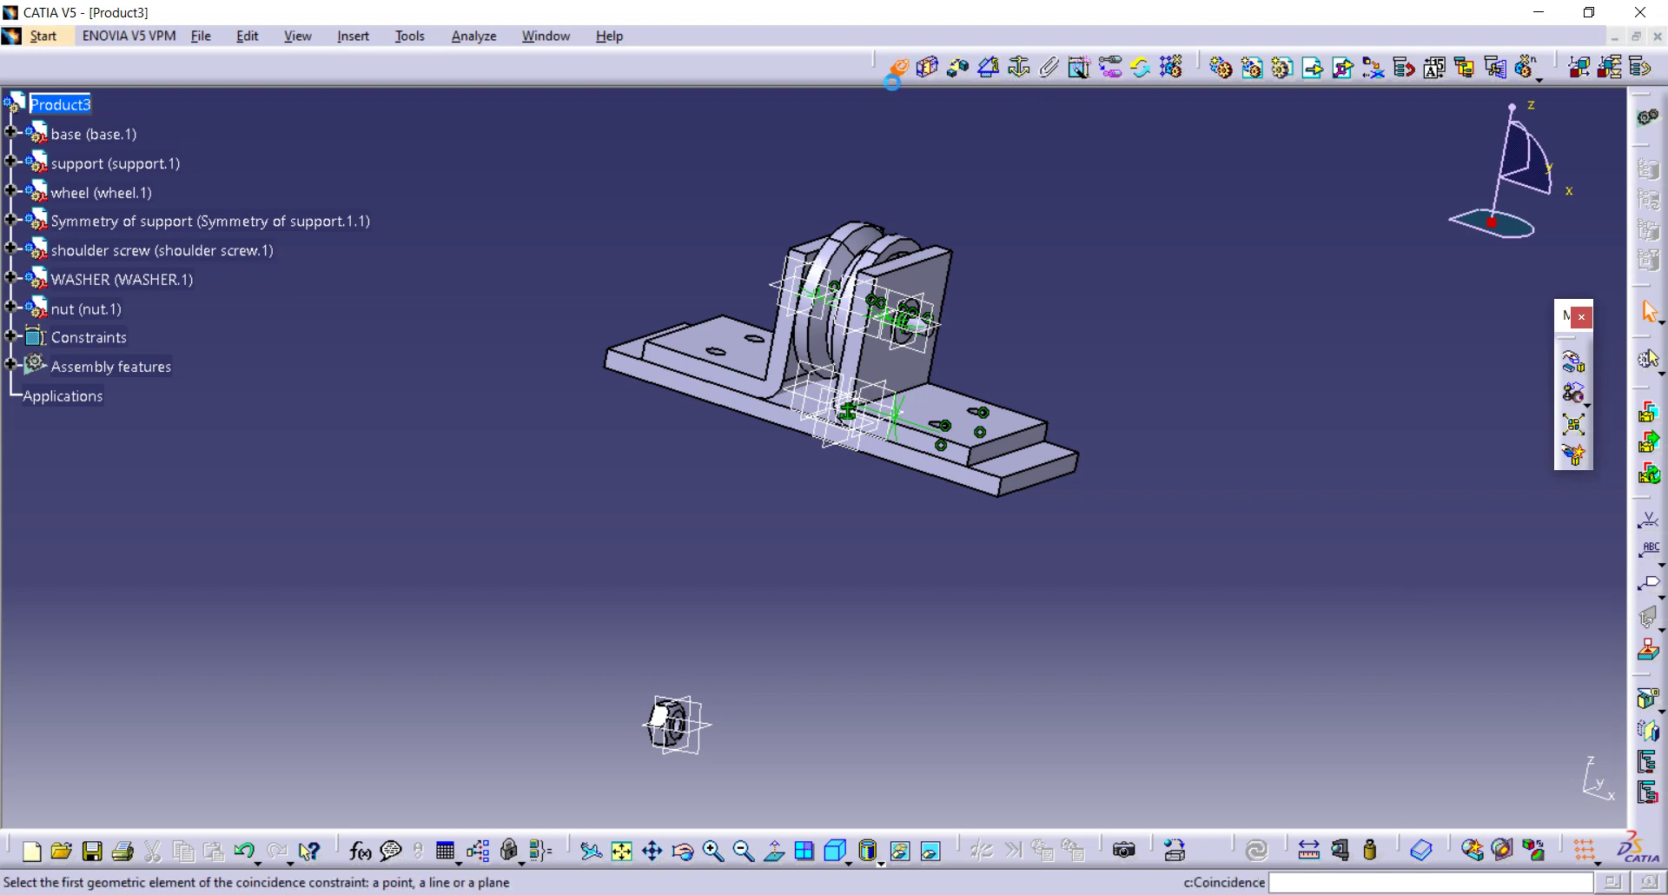
Step: Pick the shoulder screw's axis as the first coincidence element, then bring the nut into view
middle_drag(905, 347, 906, 213)
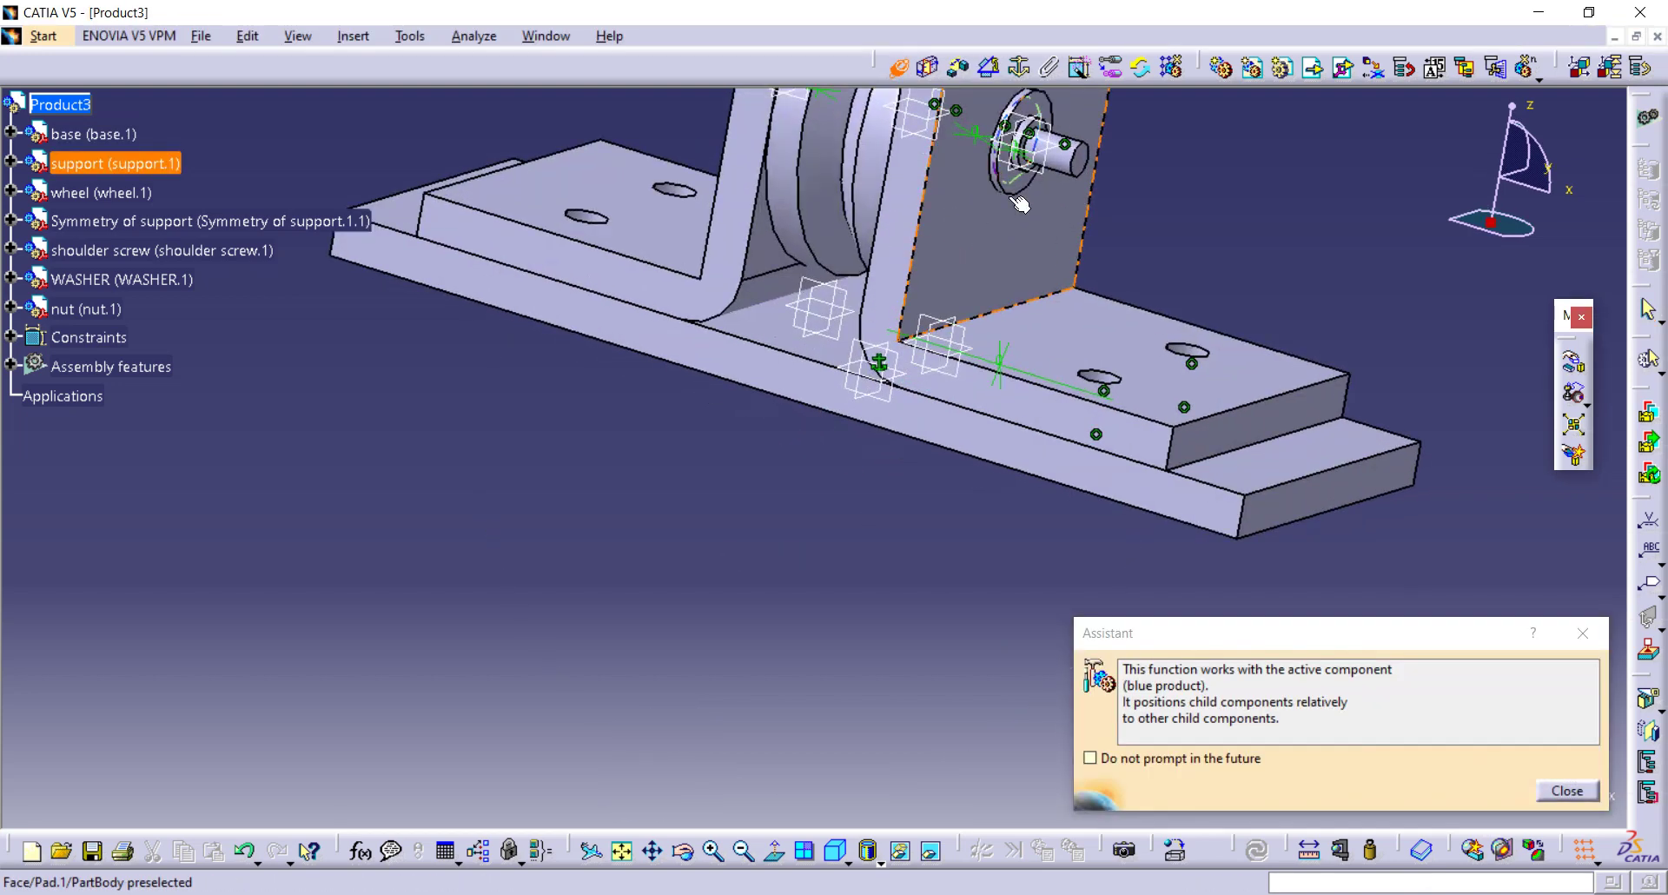
click(1066, 170)
middle_drag(749, 453, 741, 374)
middle_click(738, 637)
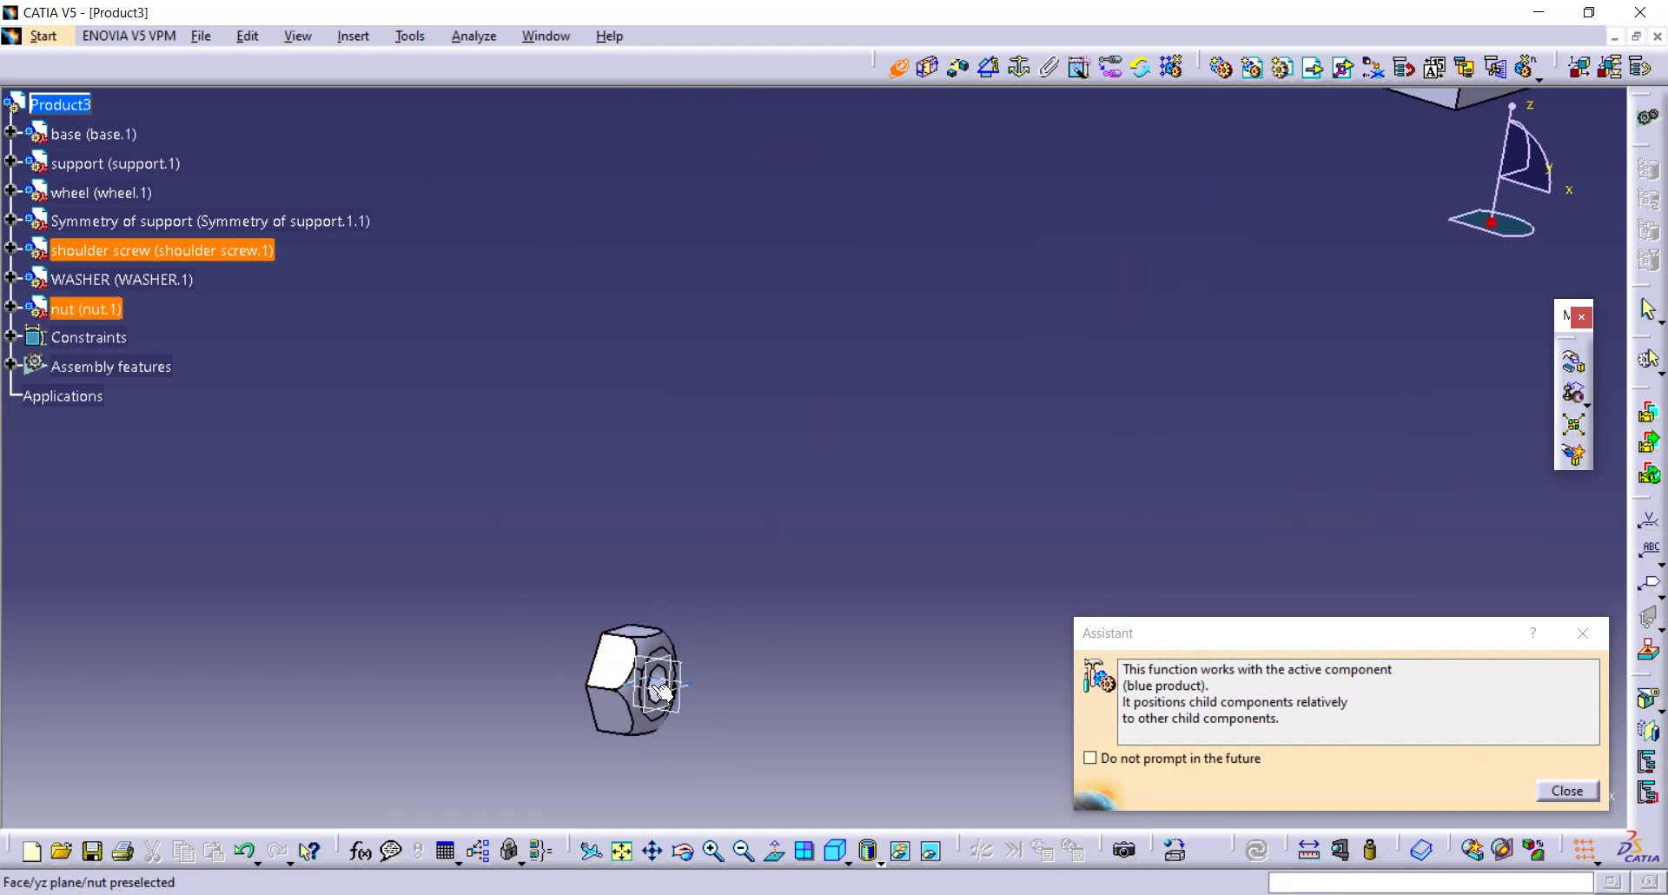
middle_drag(675, 671, 669, 591)
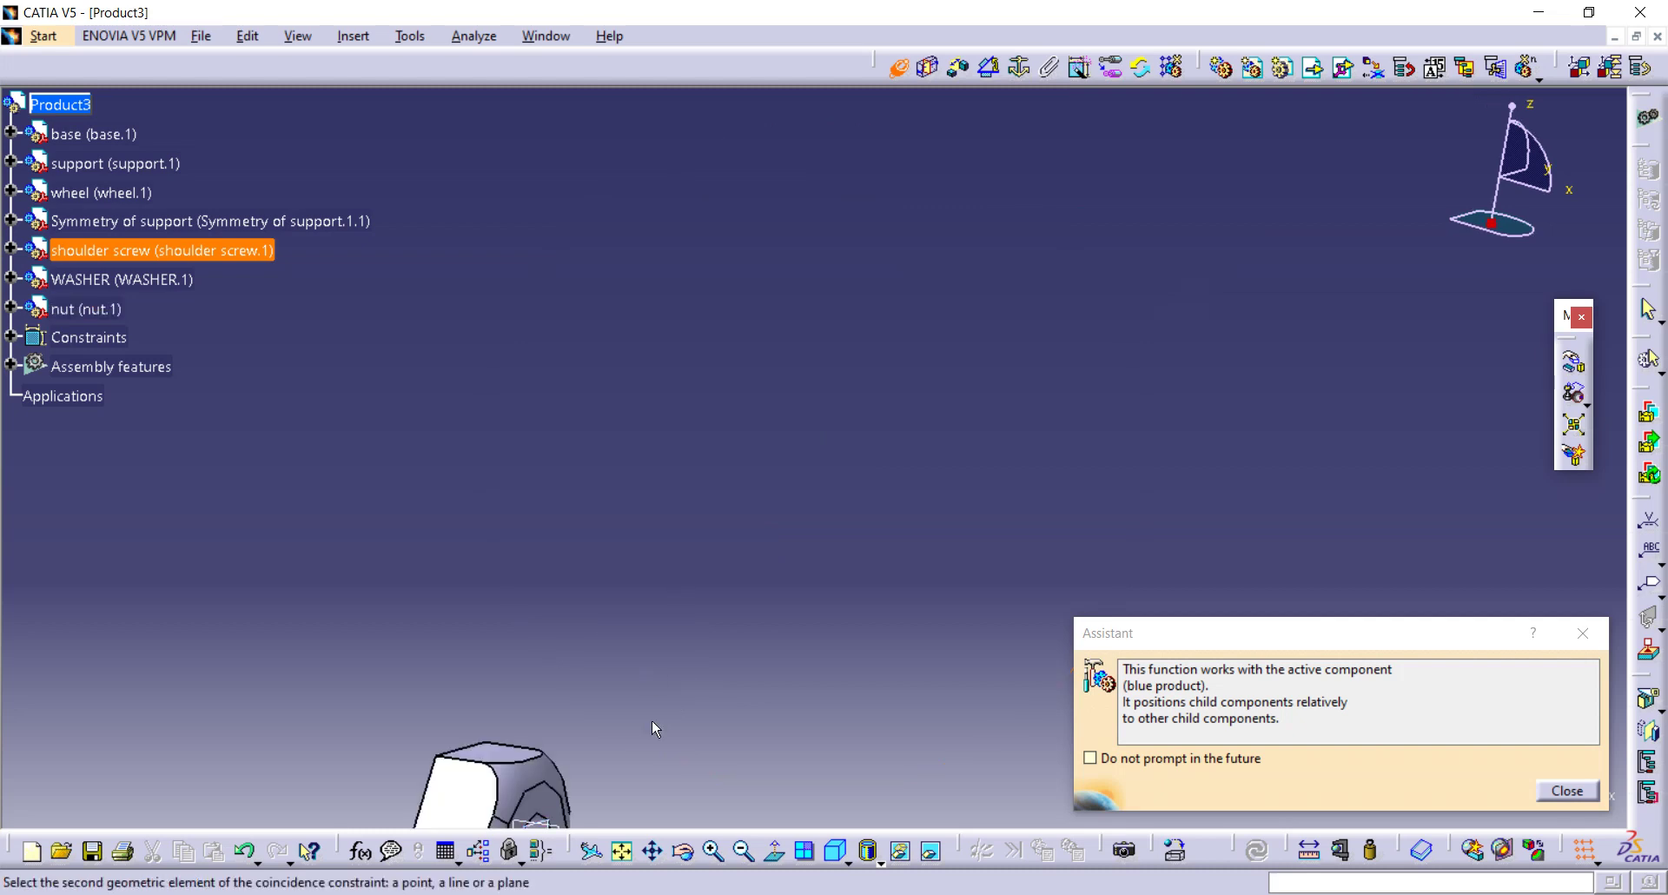
middle_drag(534, 778, 626, 565)
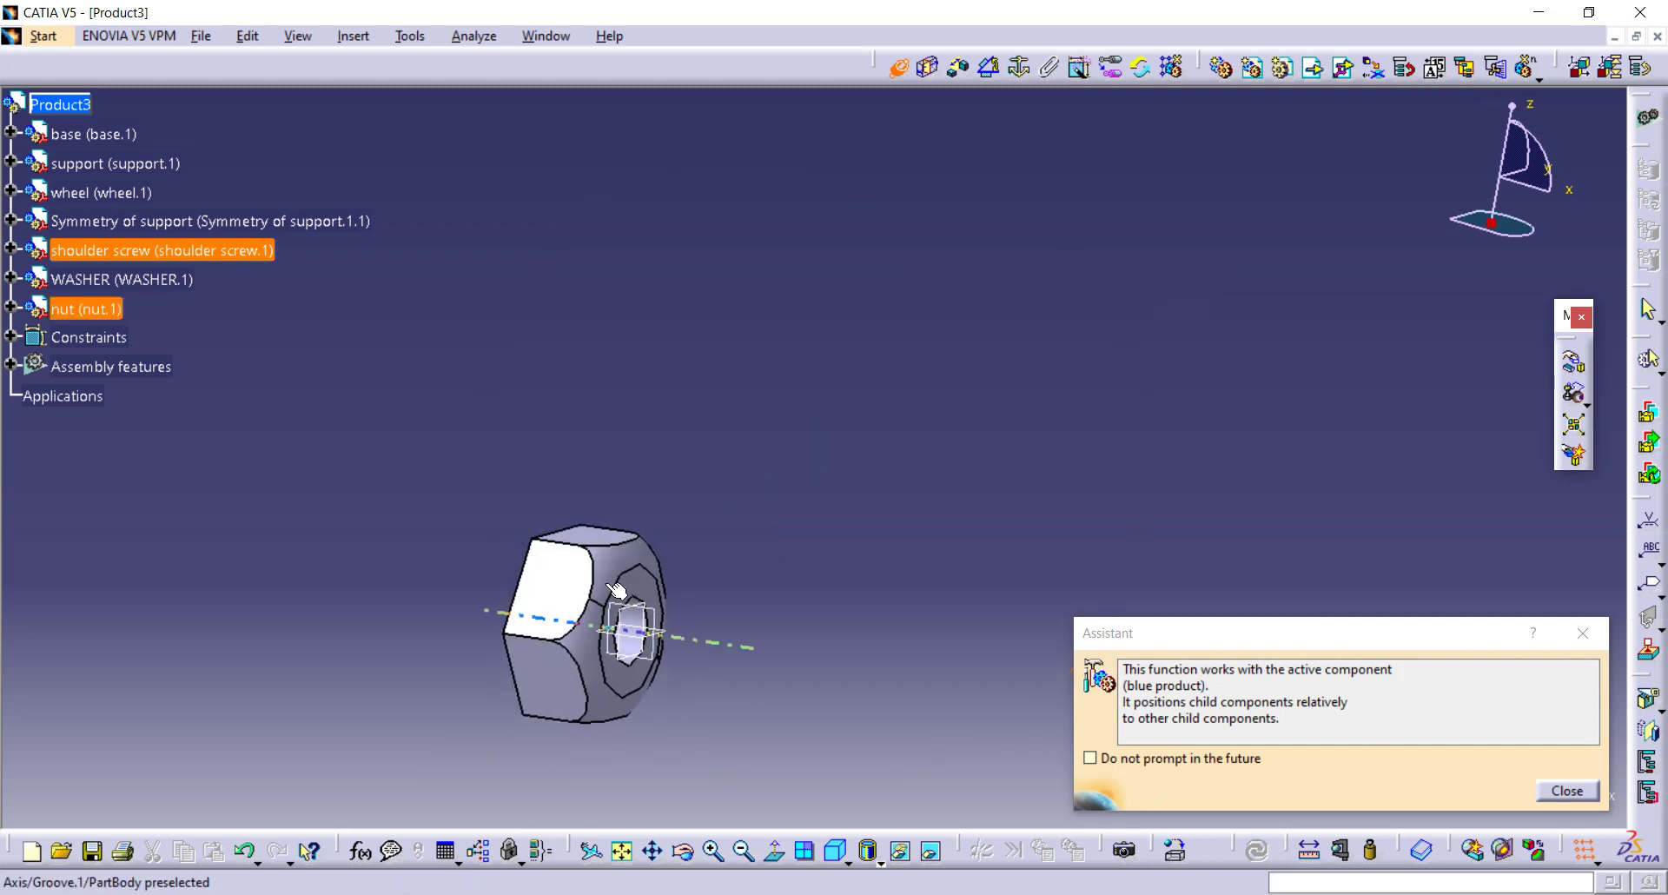
Step: Pick the nut's axis to finish making it coincident with the shoulder screw axis
click(617, 608)
ctrl+middle_drag(820, 500, 983, 572)
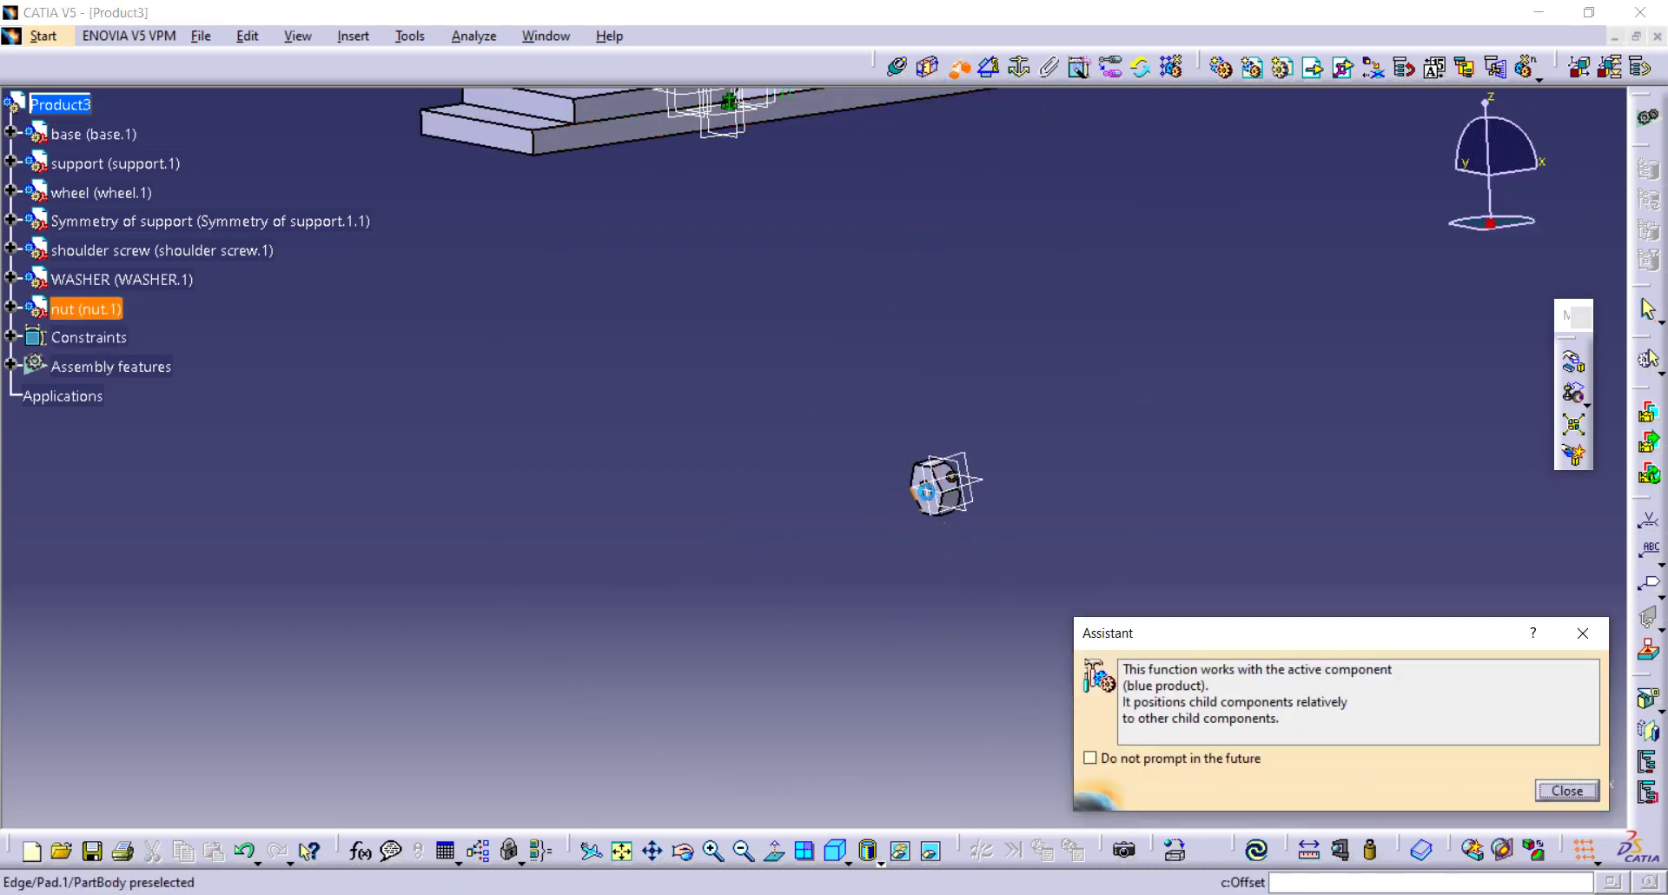
middle_drag(932, 488, 1043, 703)
scroll(841, 452, down, 1)
Step: Add a 0 mm Opposite offset (Offset.12) between nut and washer faces, then update
click(679, 344)
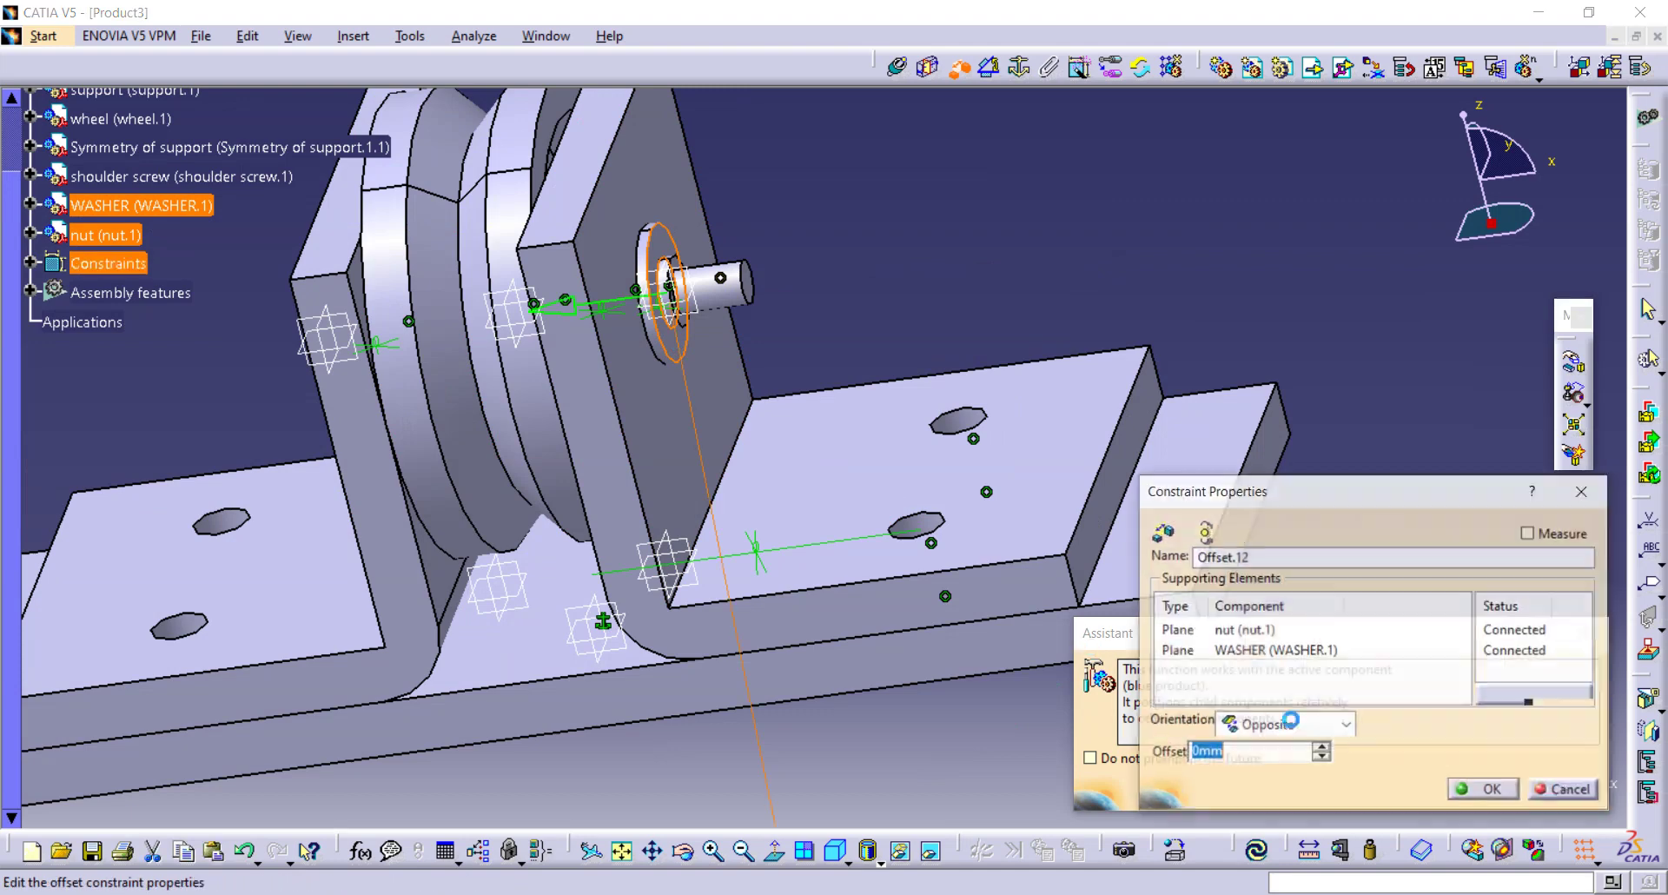
click(1493, 790)
middle_drag(821, 582, 816, 712)
middle_drag(756, 367, 839, 179)
middle_drag(885, 674, 885, 562)
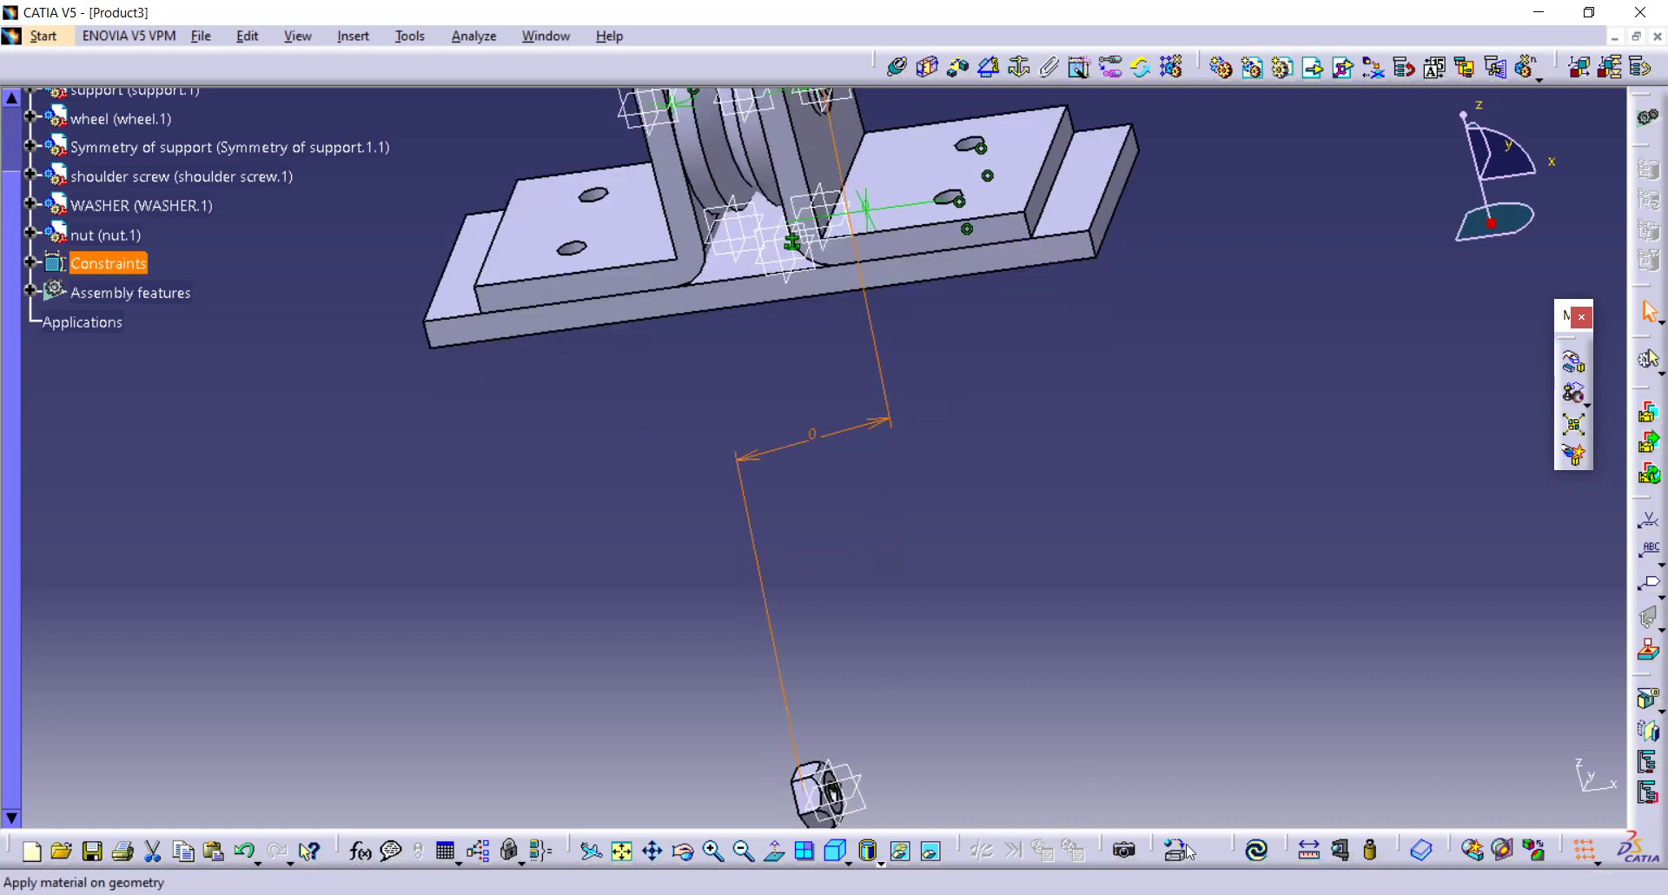
click(1257, 849)
middle_drag(1051, 533, 1034, 612)
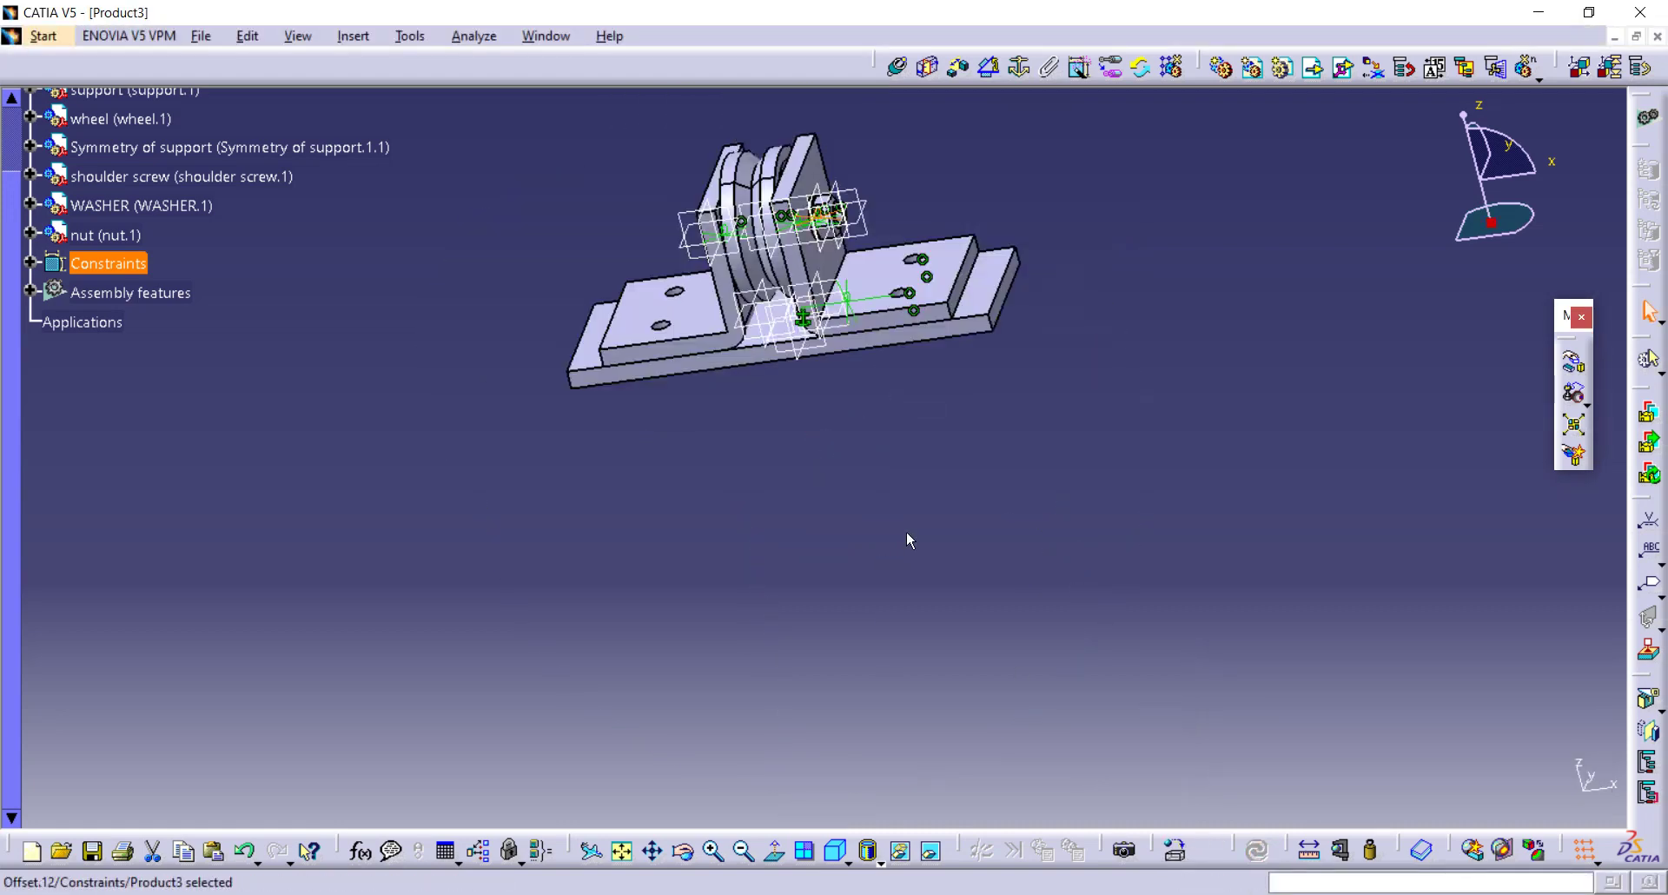
middle_drag(906, 532, 956, 386)
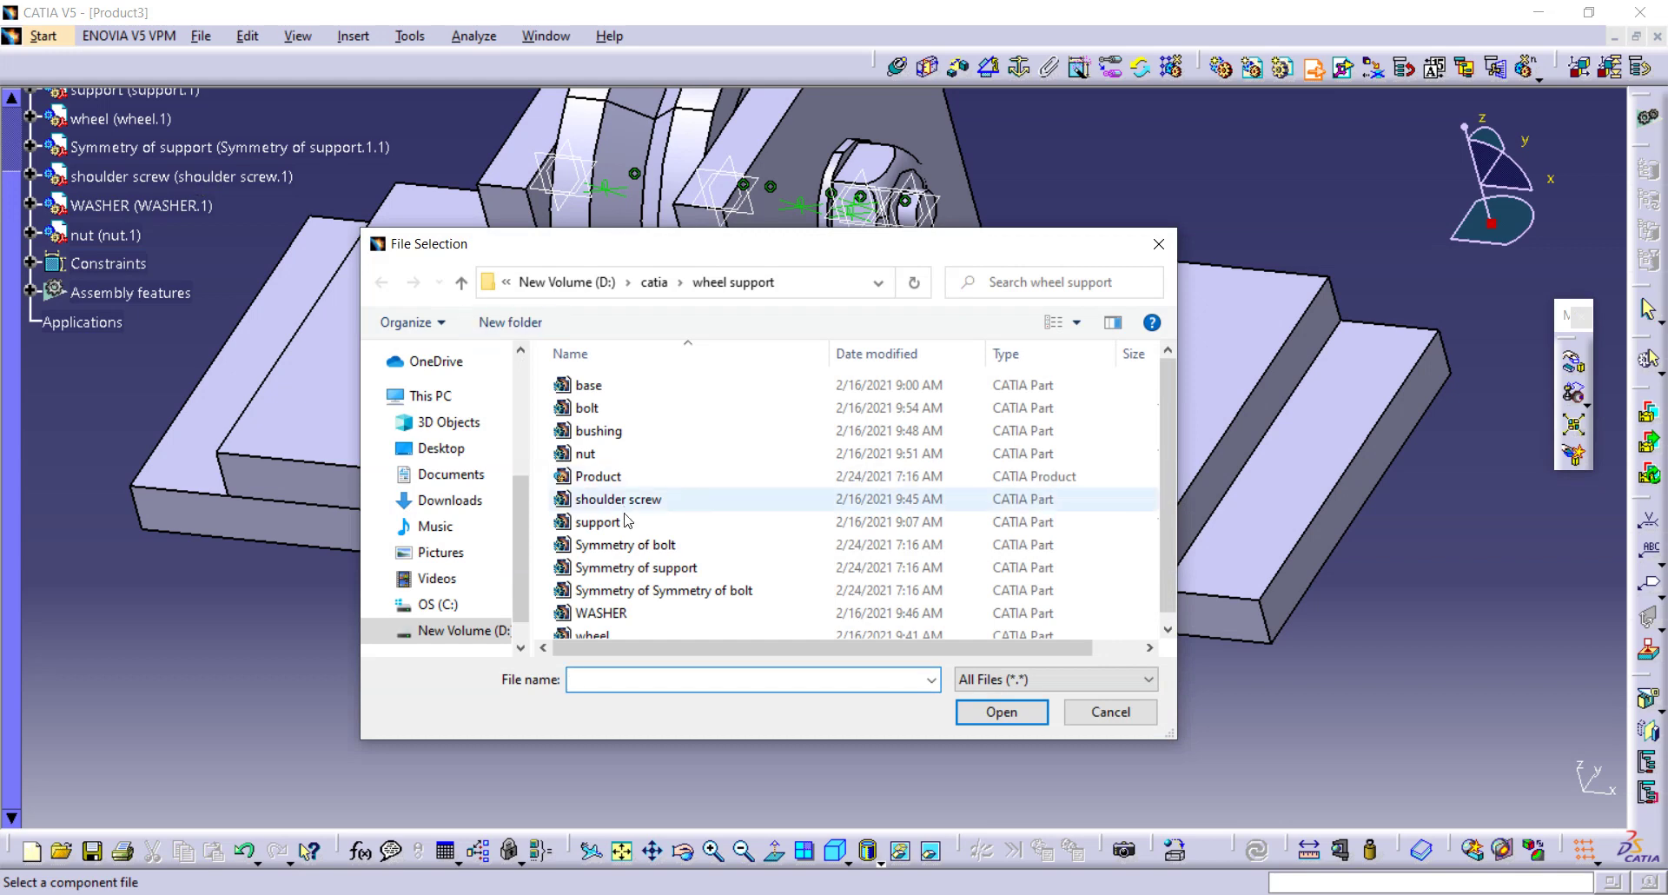
Step: Insert the bolt part file into the assembly and cancel the Snap command
scroll(628, 530, down, 1)
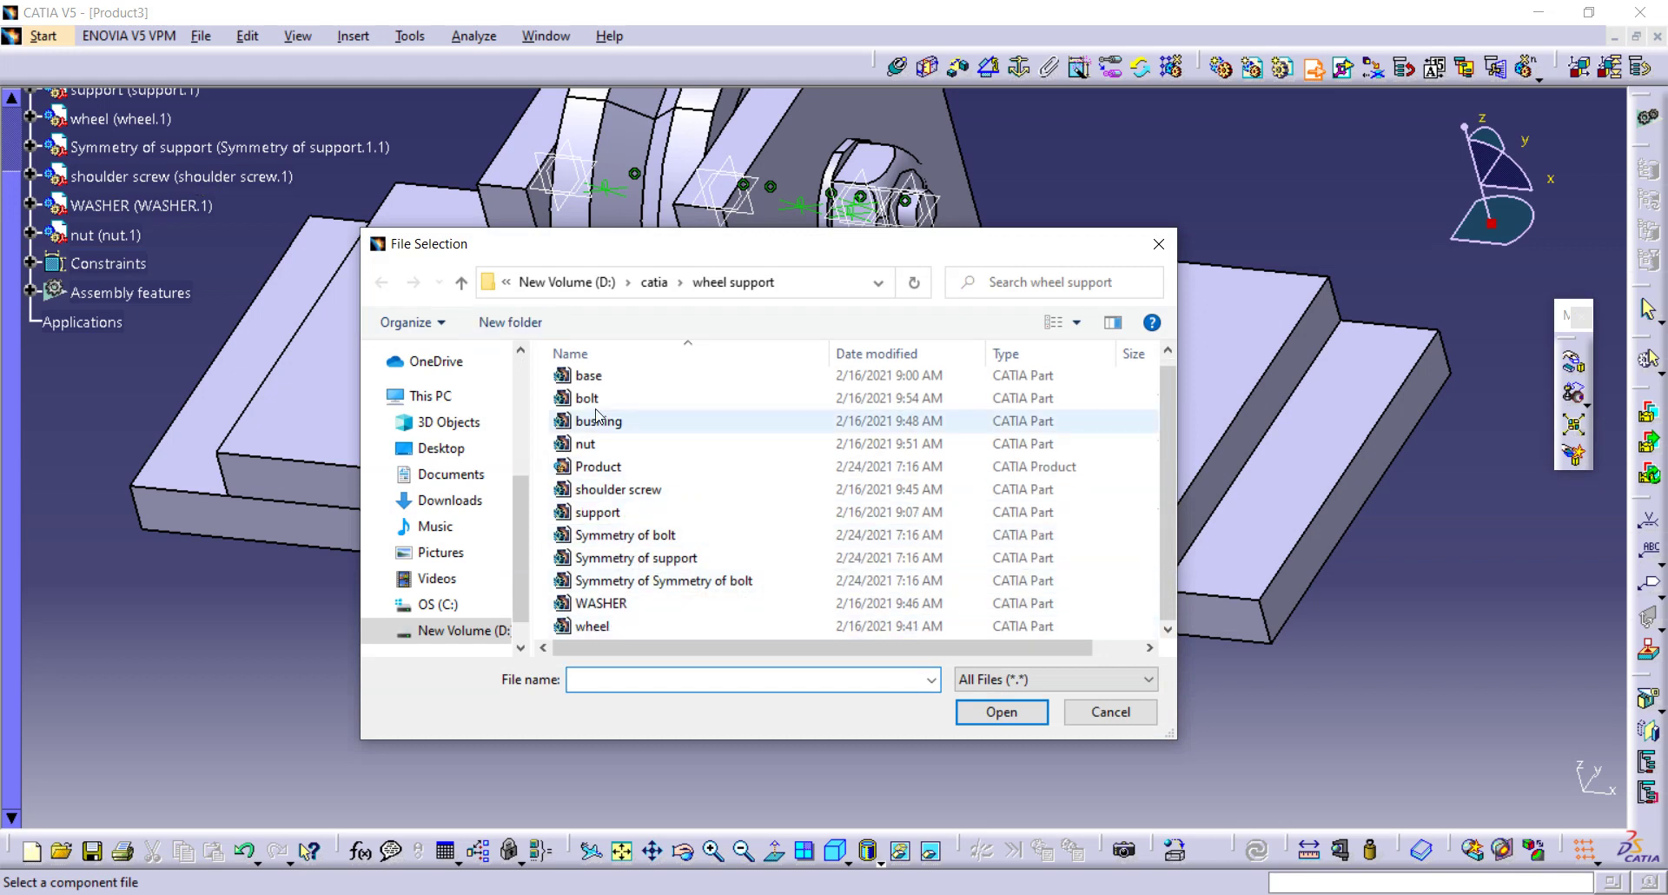
click(641, 401)
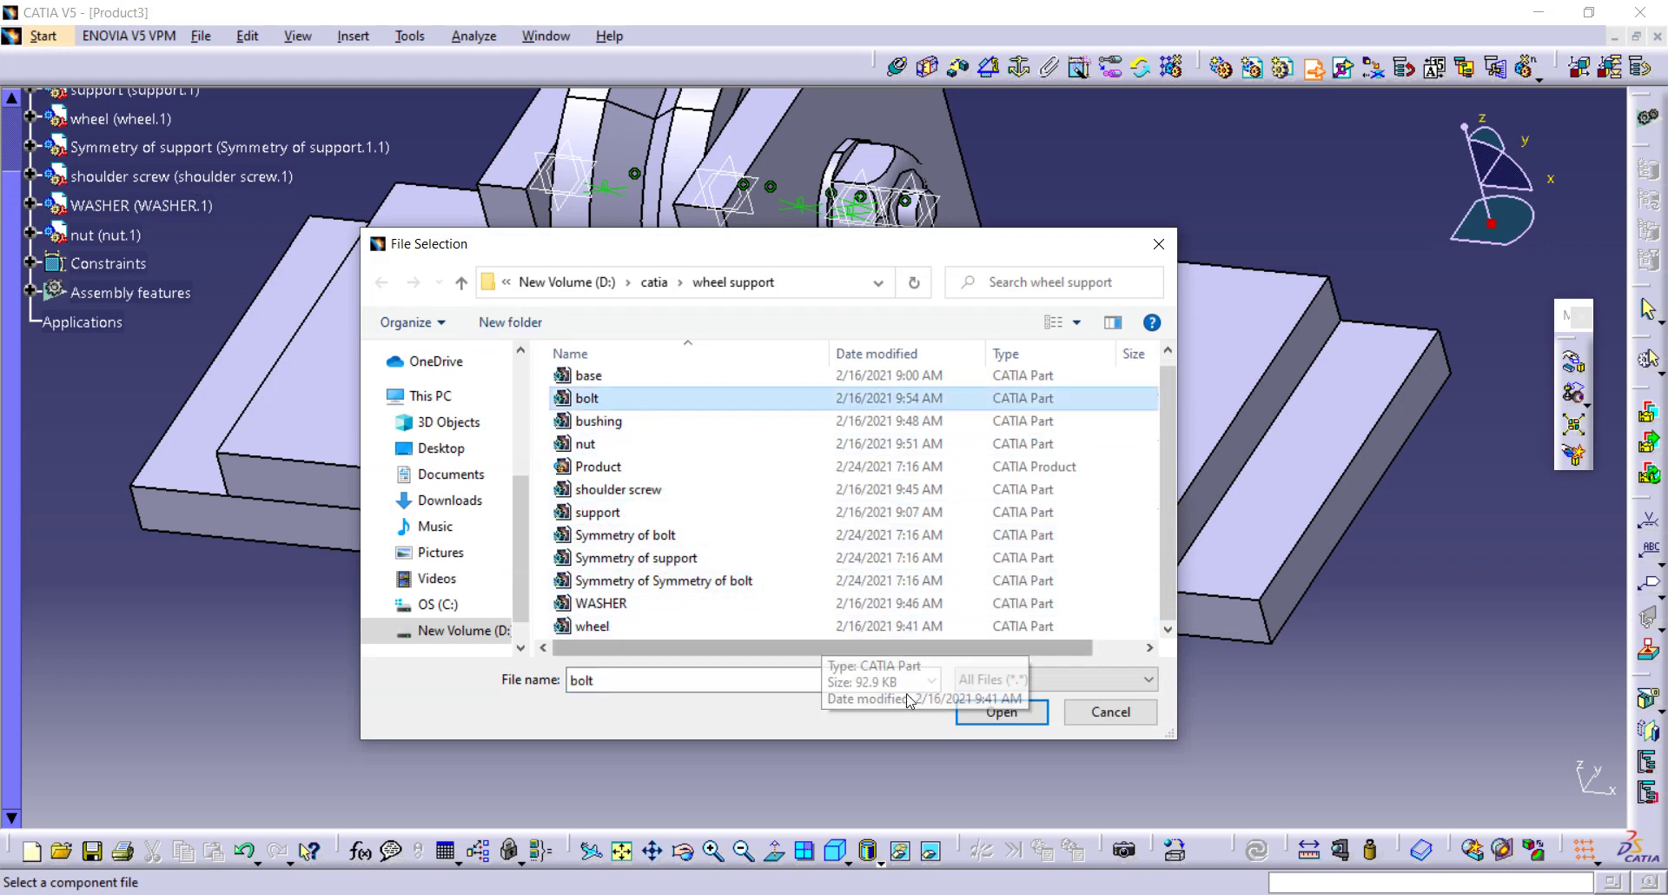
click(999, 711)
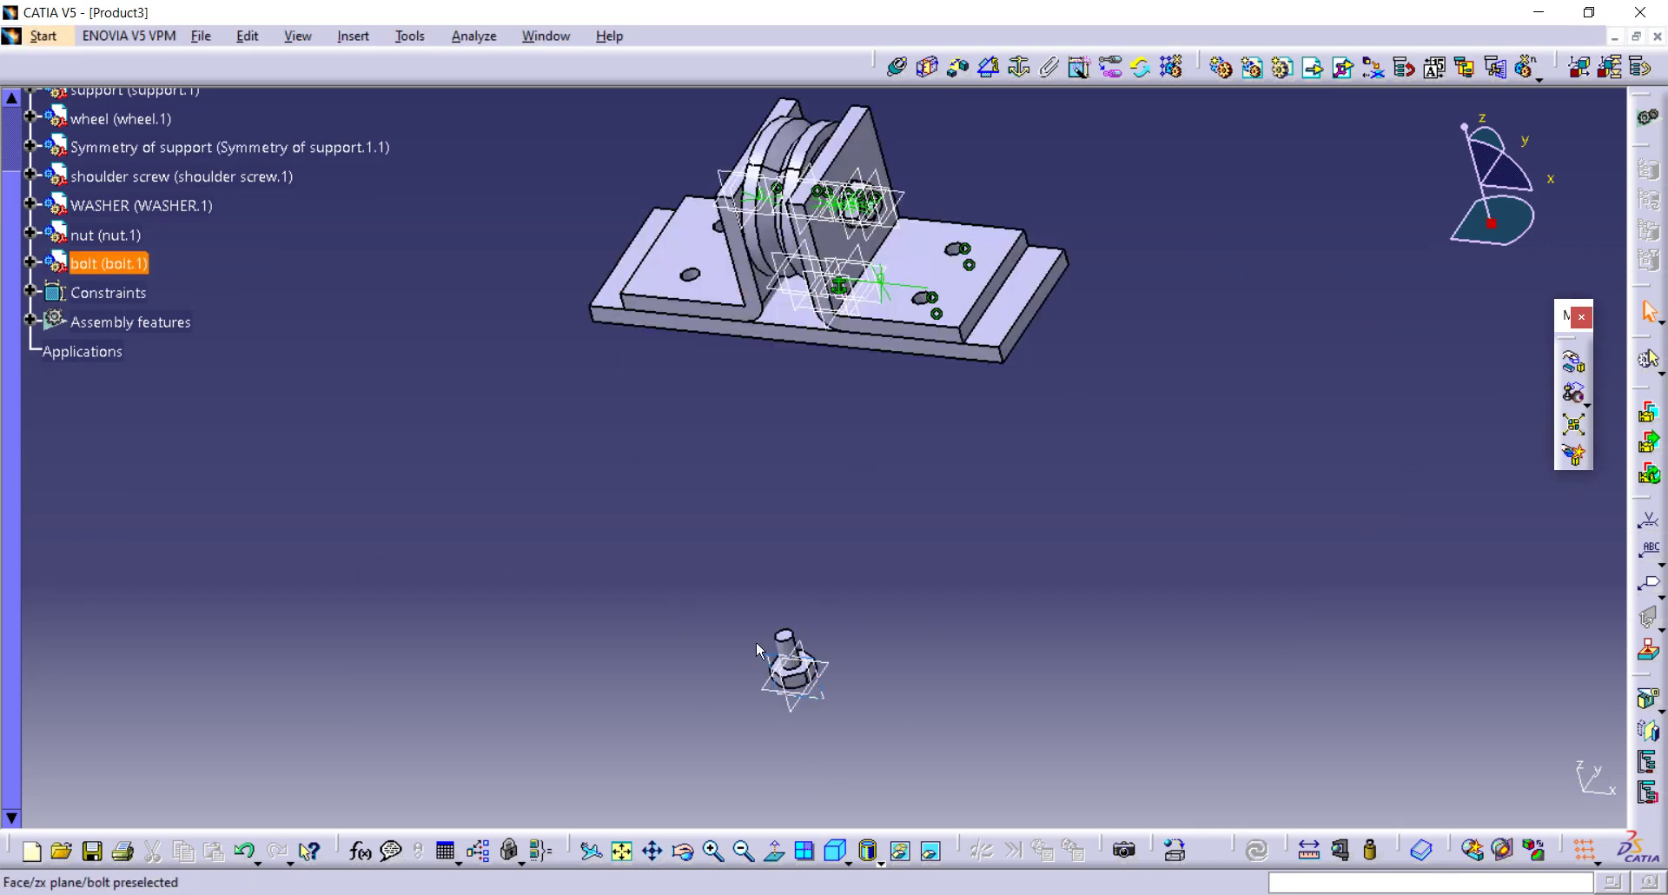
key(Escape)
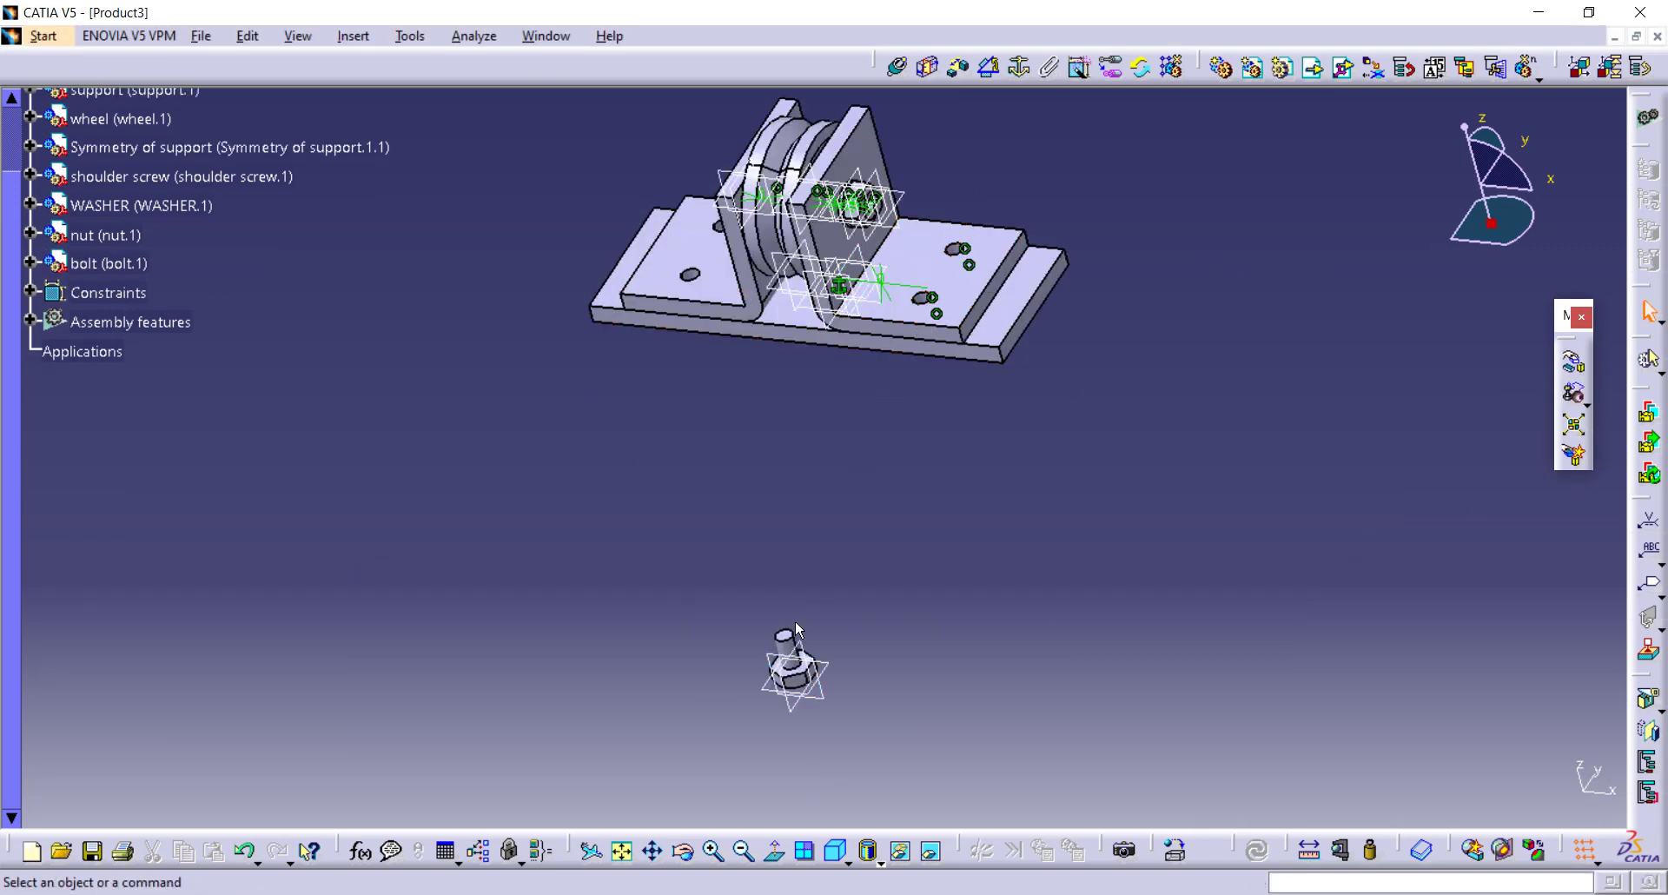
Step: Flip the bolt about the Y axis so its head faces upward below the base
click(1558, 364)
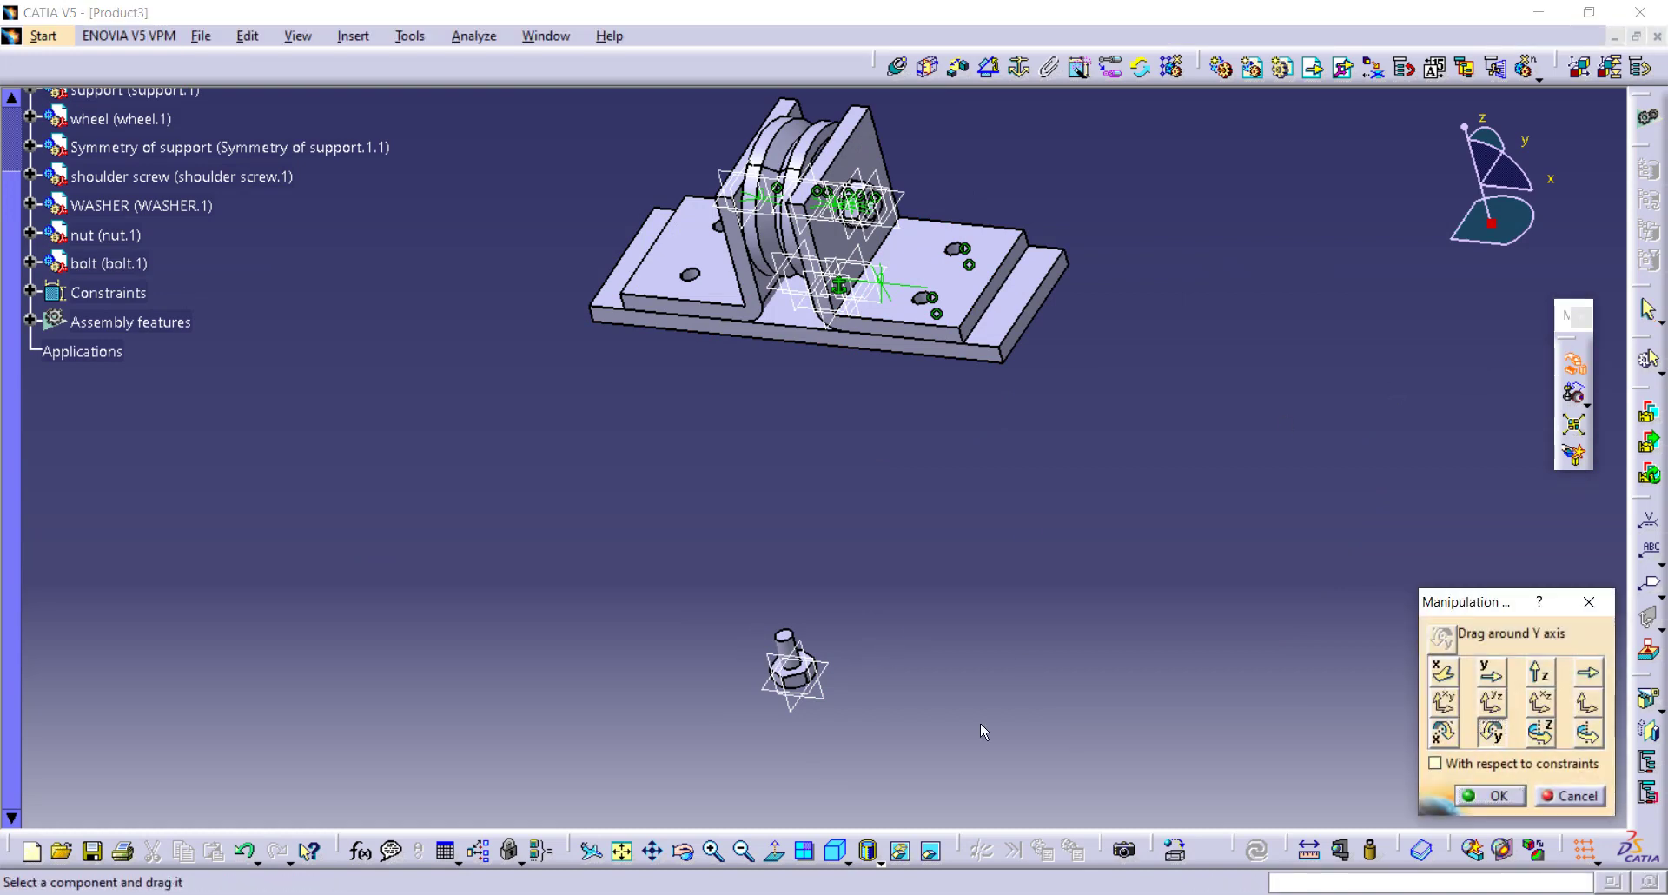
drag(793, 671, 975, 867)
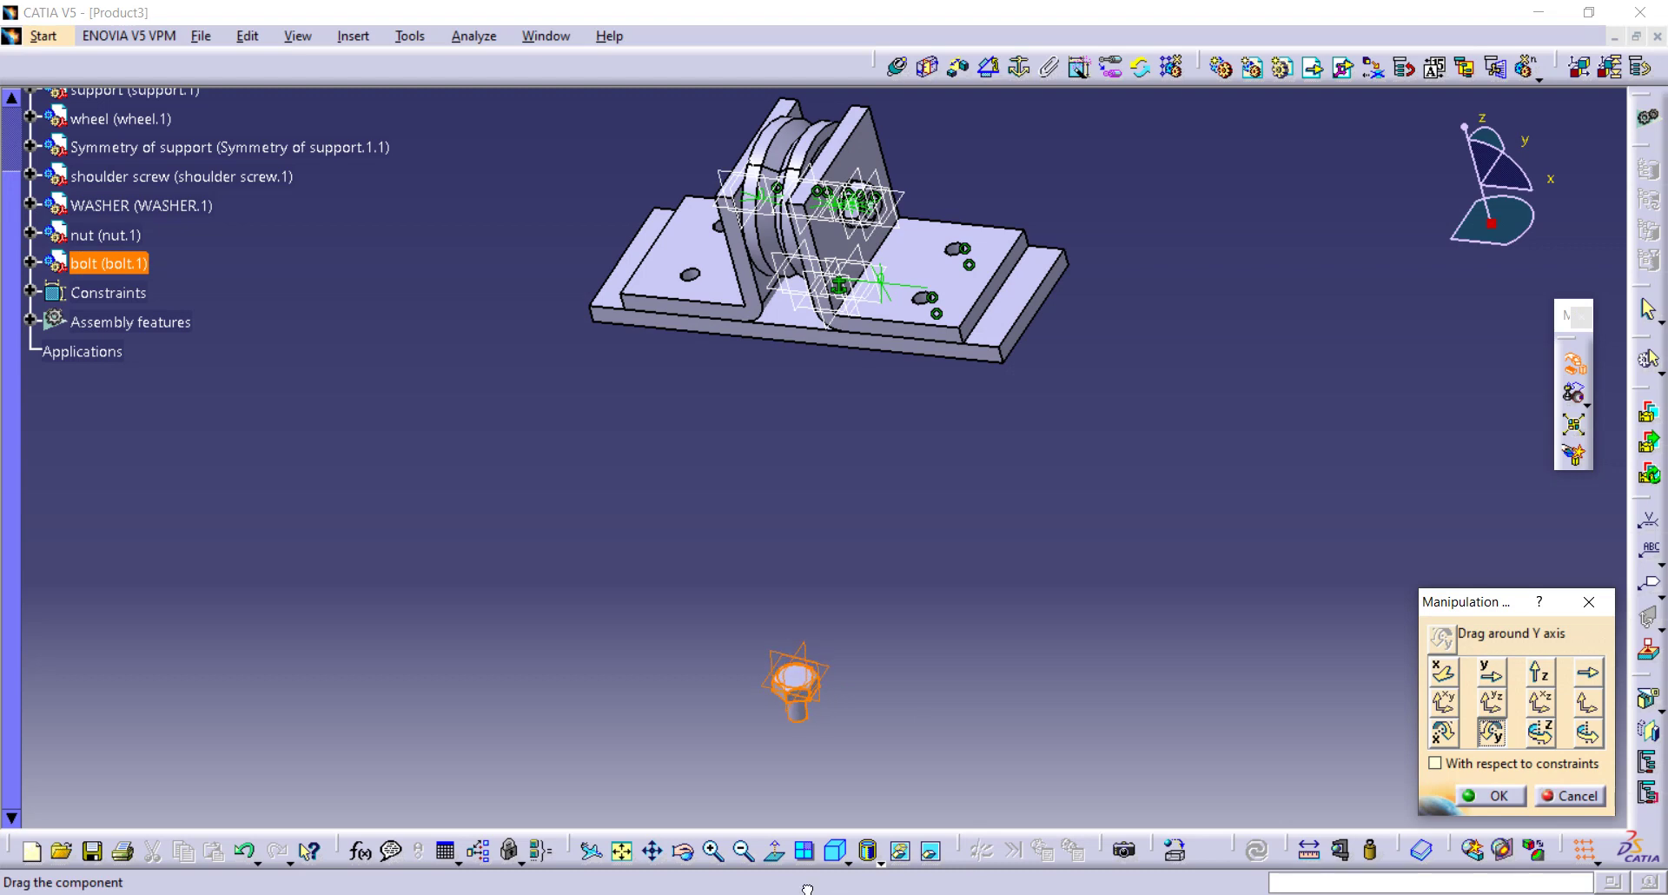
click(1489, 798)
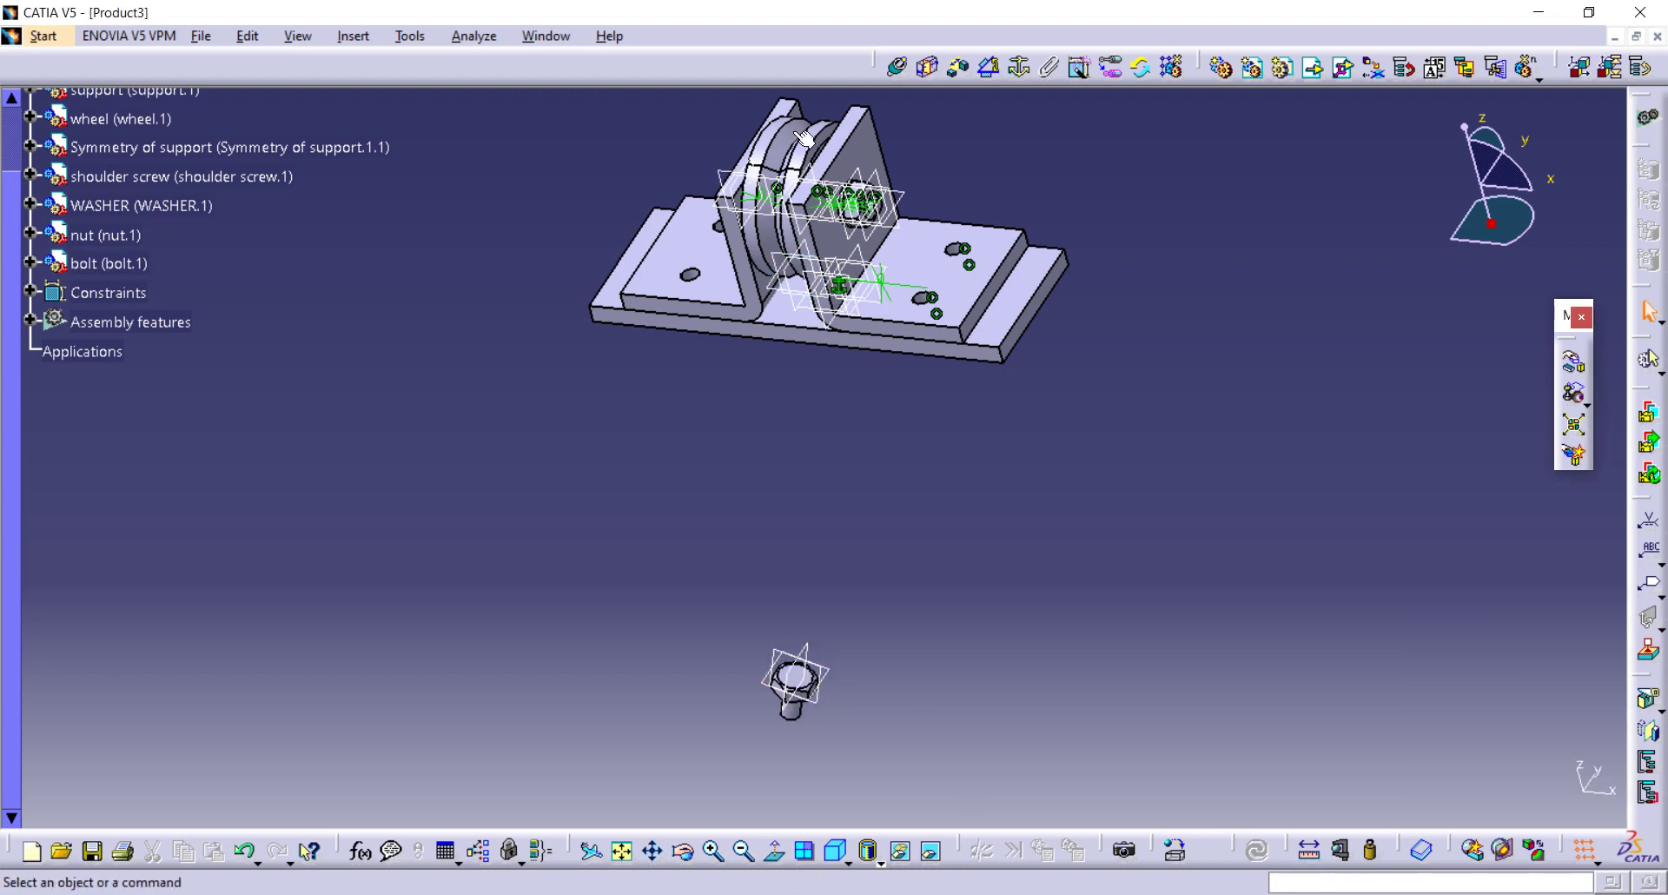
click(898, 66)
Step: Make the bolt's axis coincident with the support hole axis and update the assembly
middle_drag(915, 332, 869, 630)
middle_drag(808, 556, 826, 179)
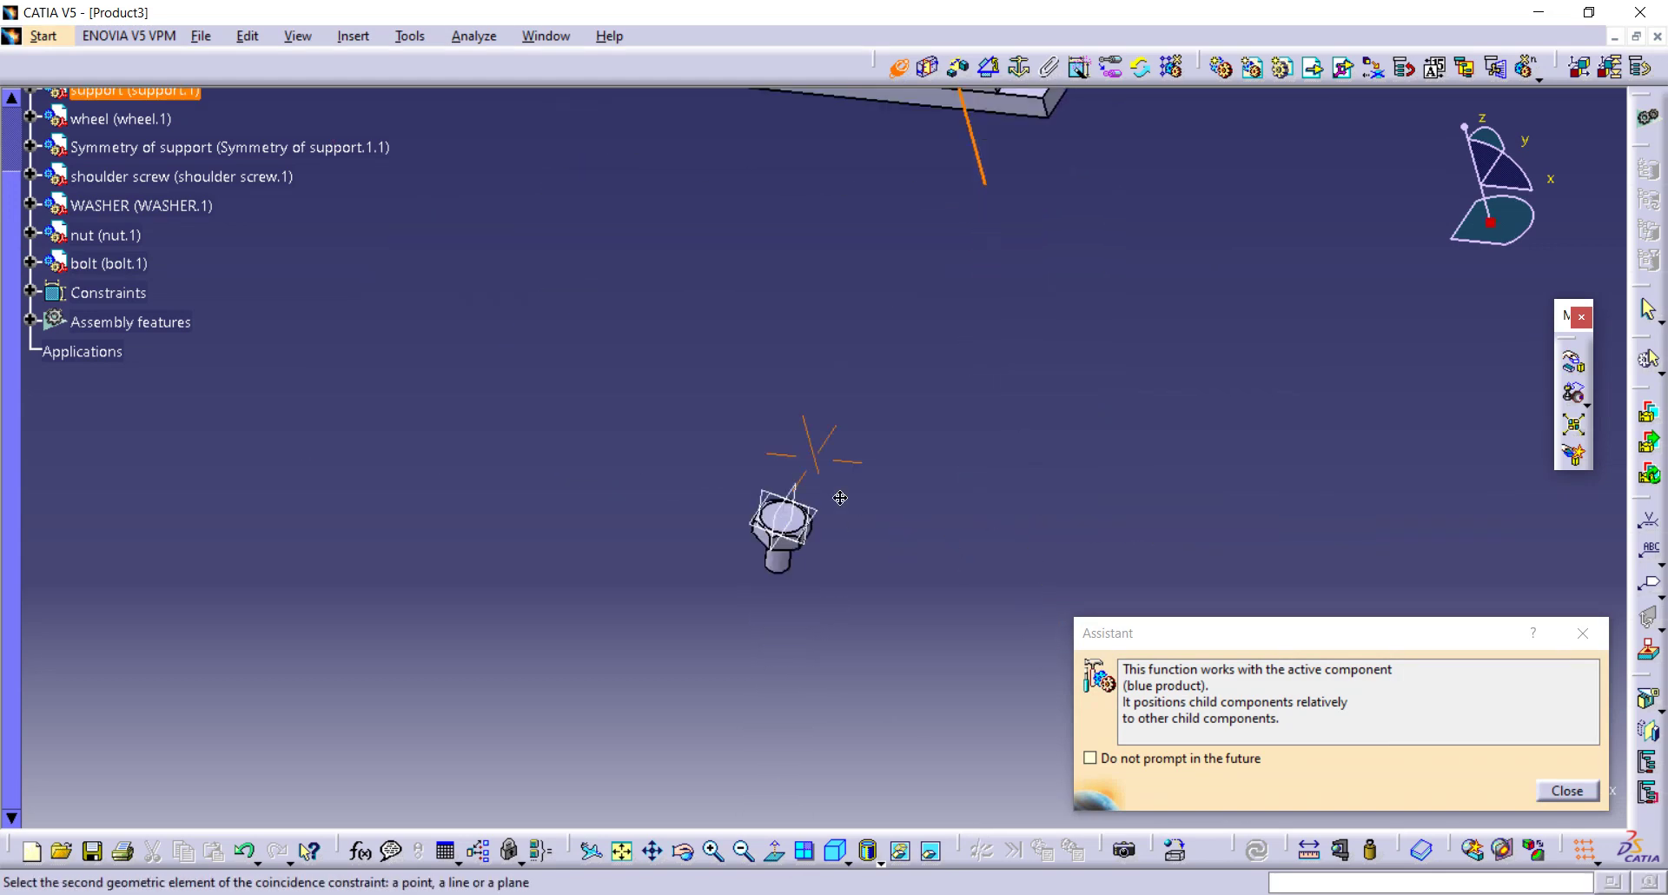
middle_drag(838, 495, 826, 382)
click(764, 635)
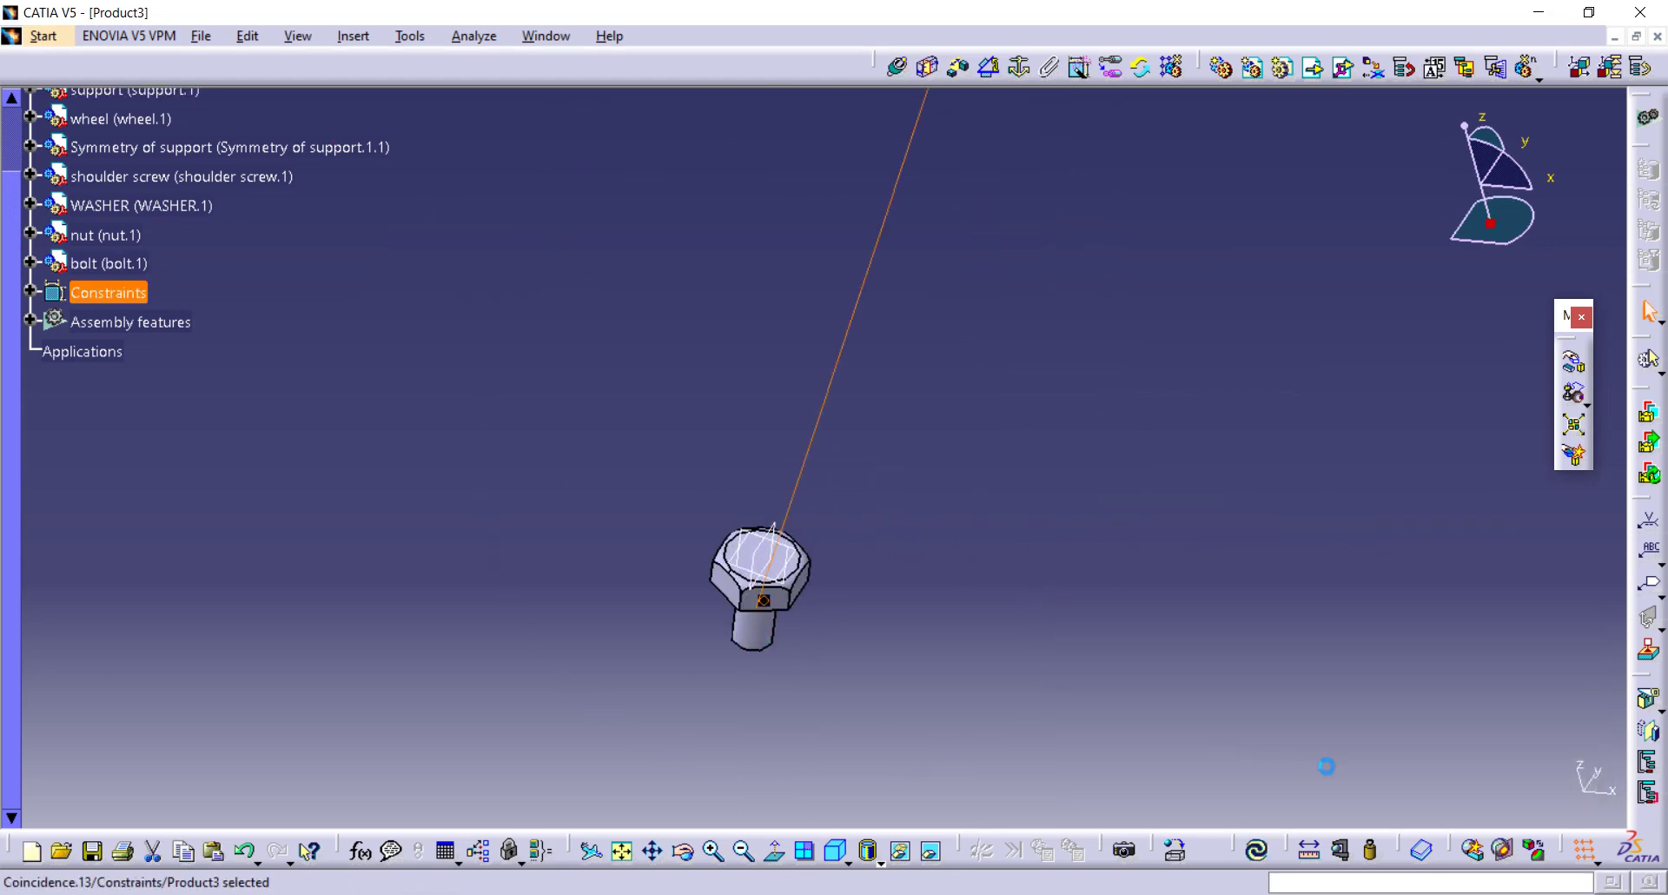
click(1257, 852)
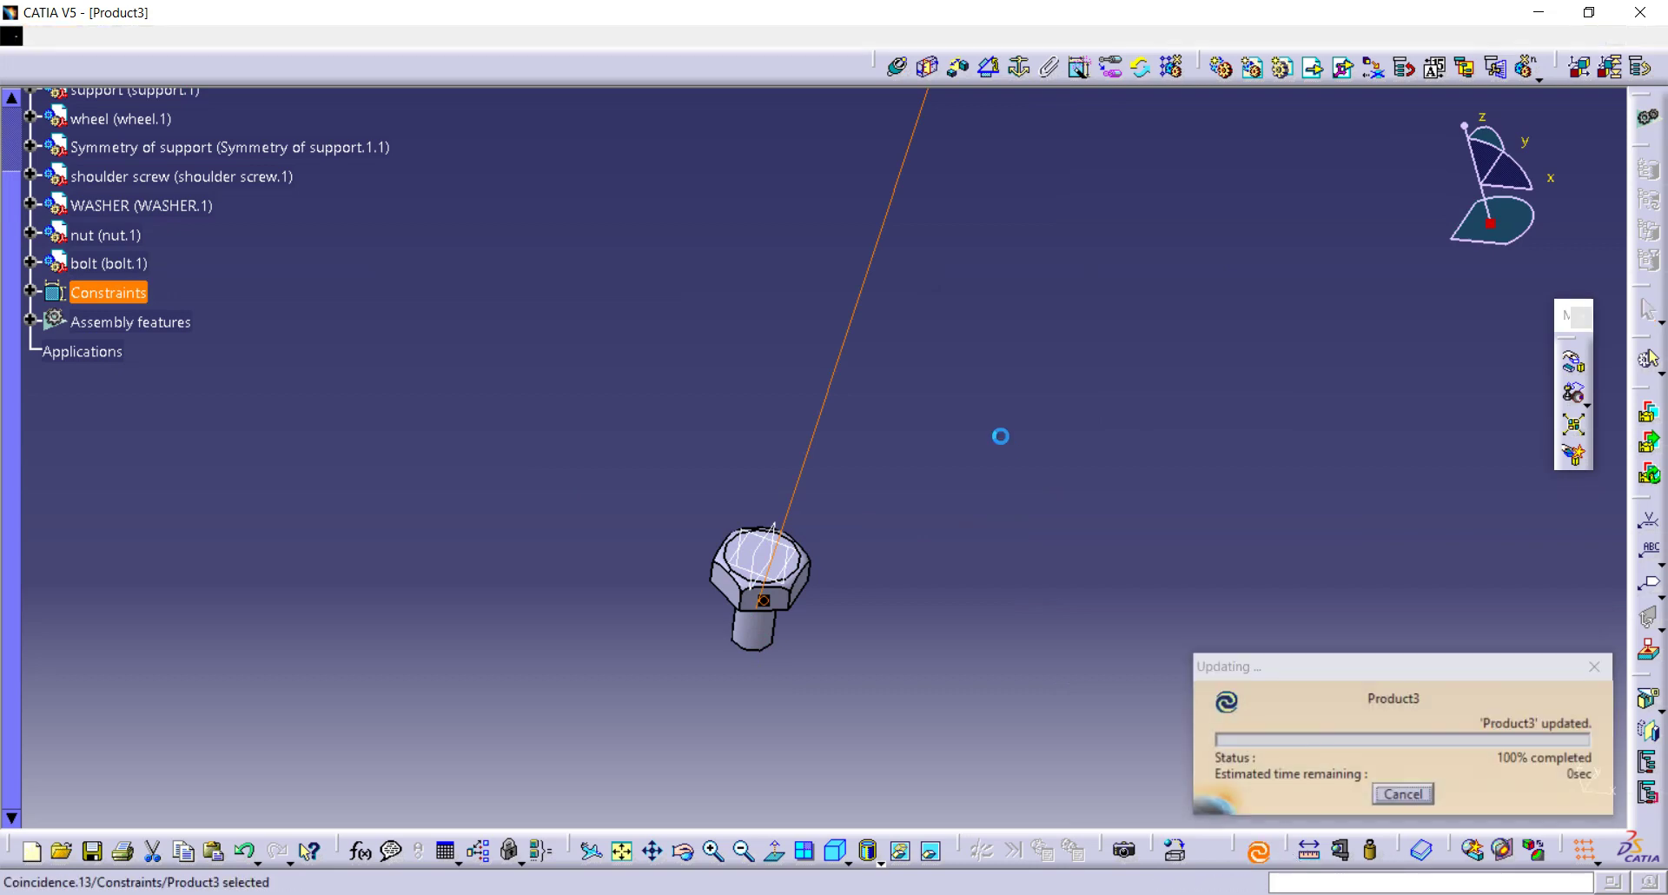
Step: Seat the bolt on the support with a 0 mm Opposite offset (Offset.14)
click(959, 67)
middle_drag(1102, 518, 753, 160)
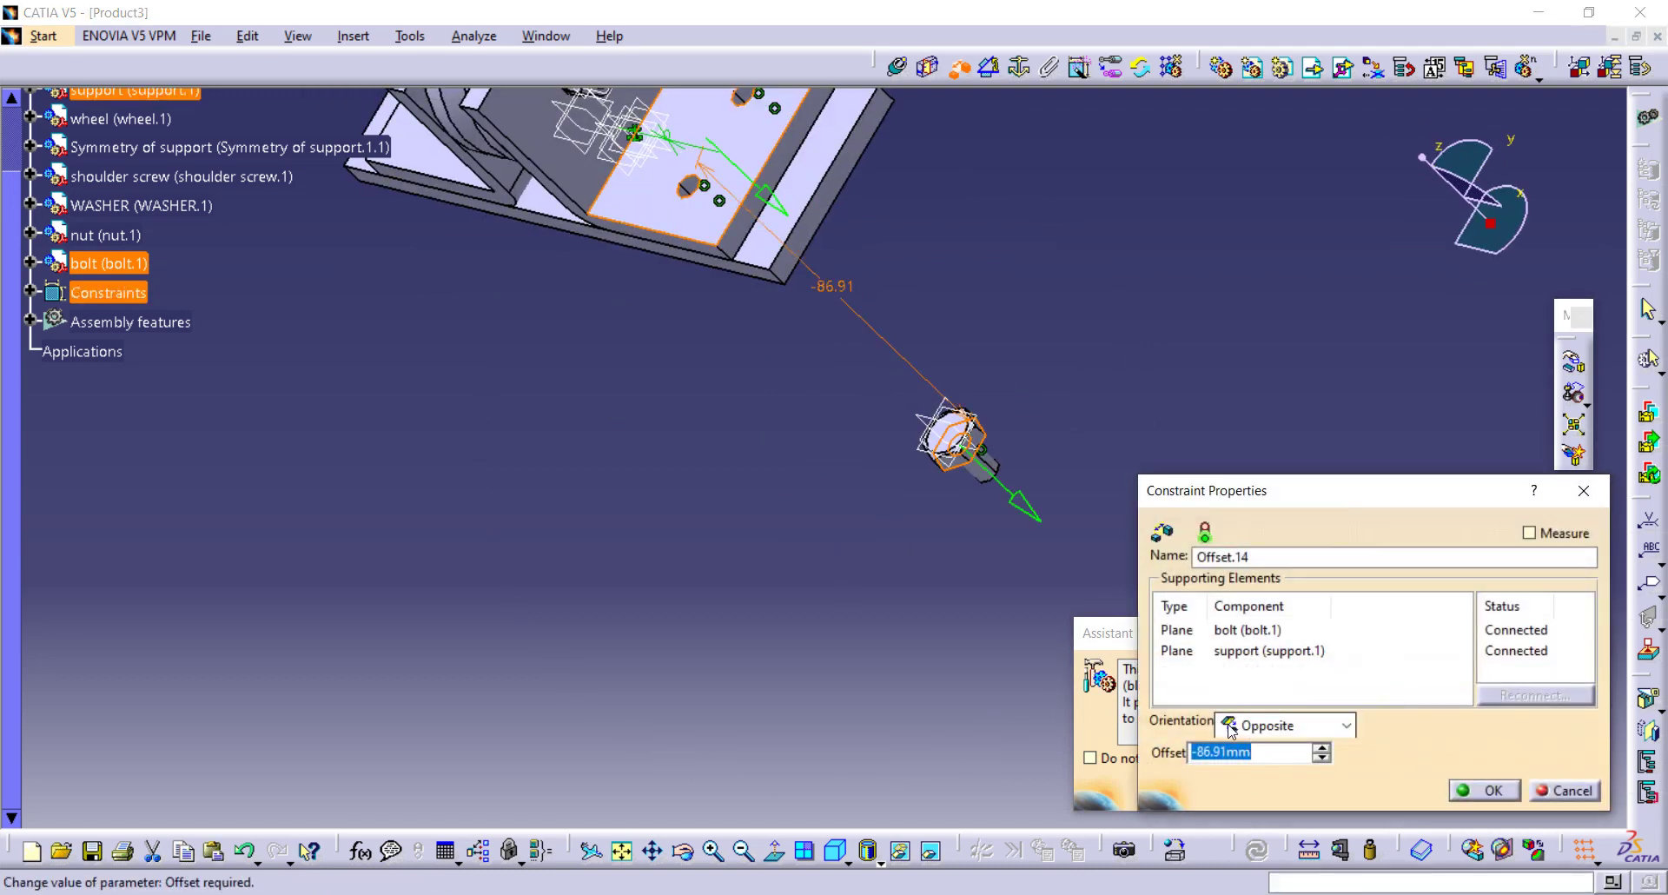
key(Return)
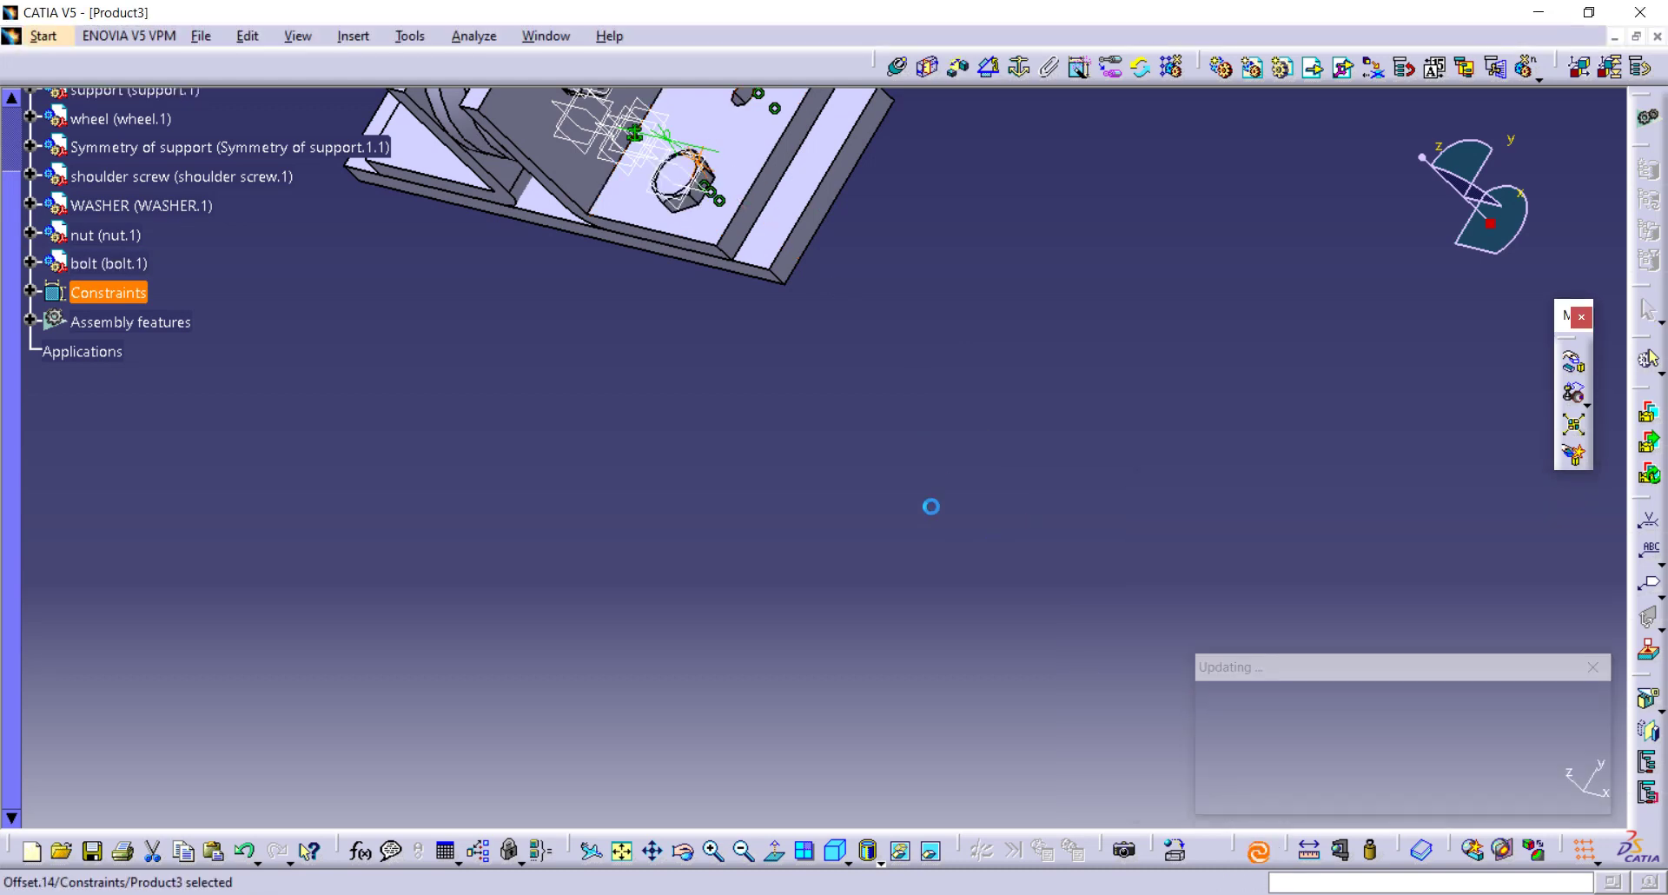
middle_drag(931, 507, 954, 404)
middle_drag(975, 502, 904, 328)
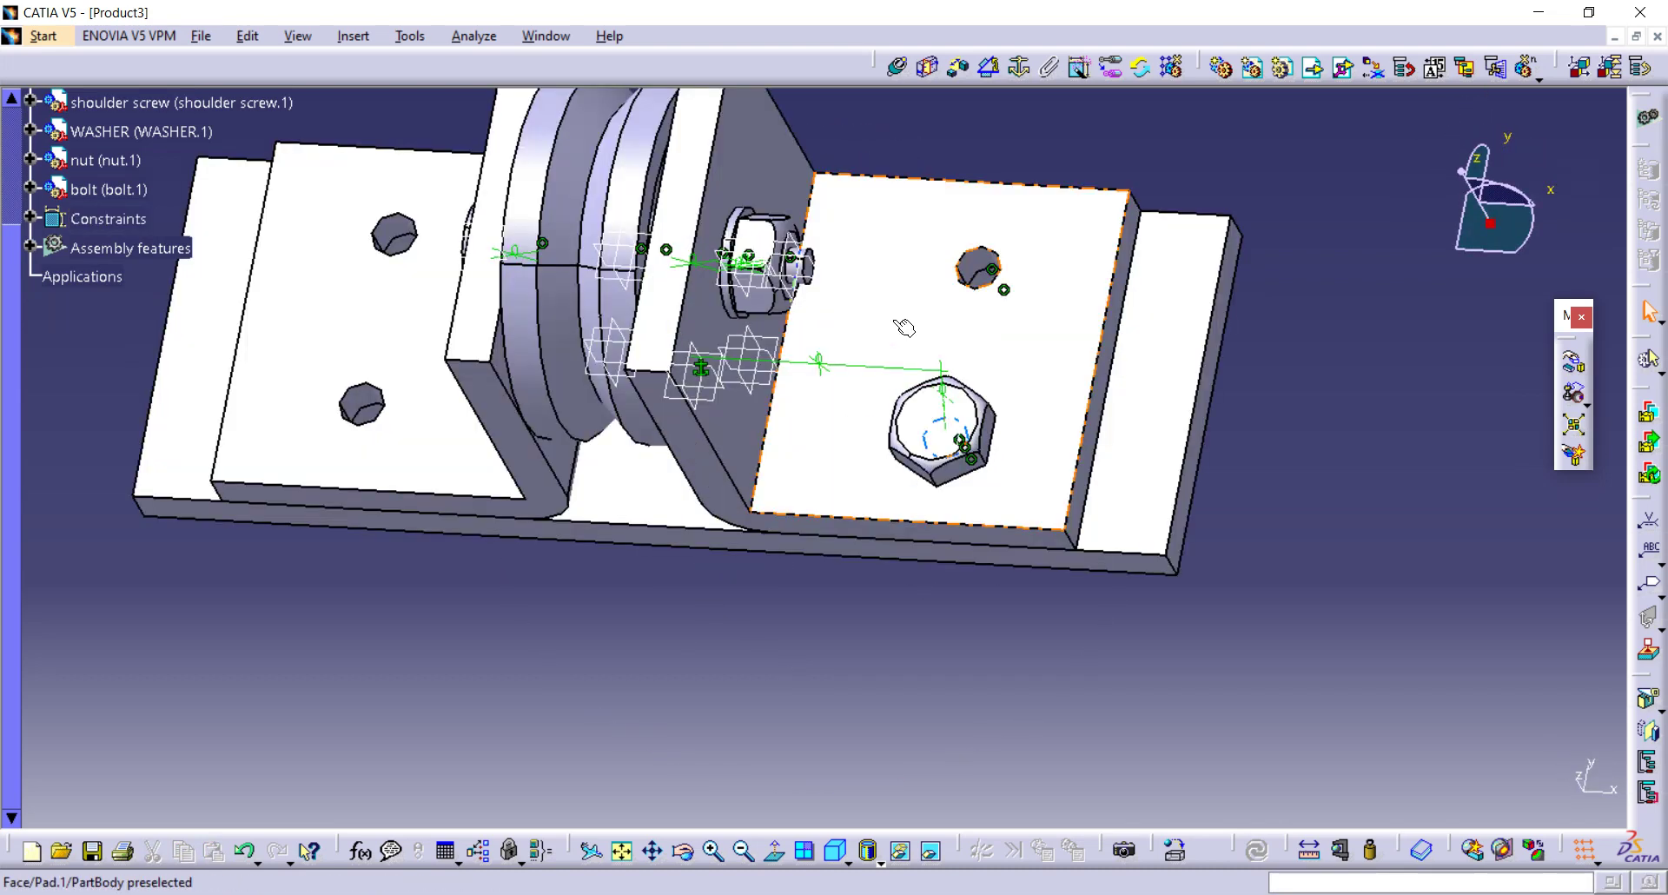
Step: Mirror the bolt across the shoulder screw's zx plane as a new component
click(113, 190)
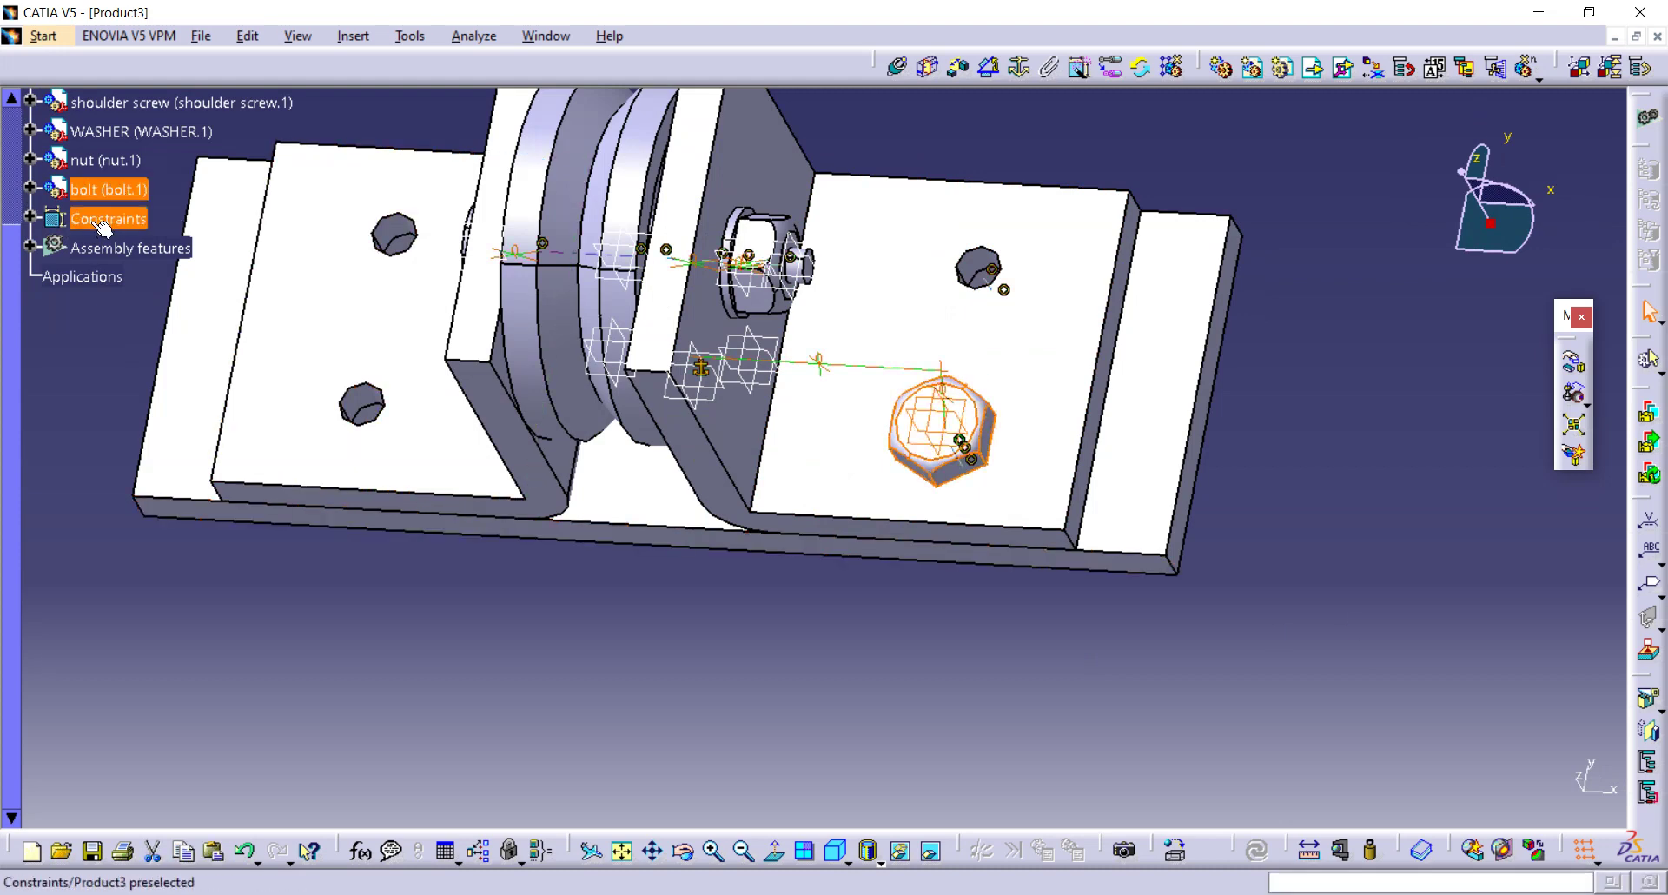
scroll(103, 228, up, 2)
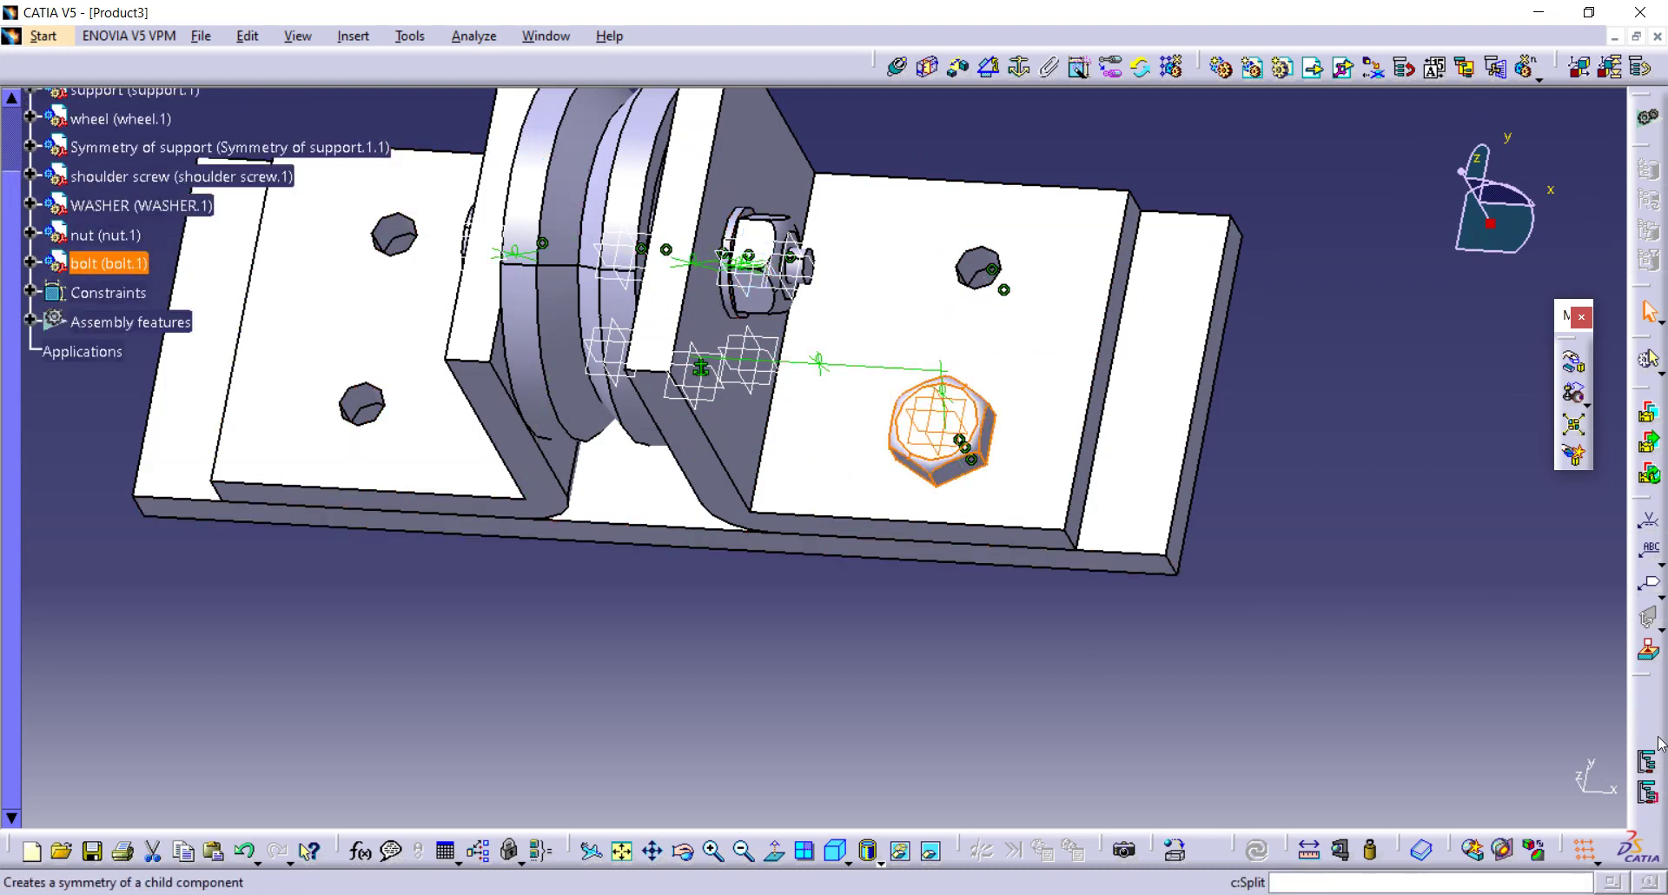
click(1651, 734)
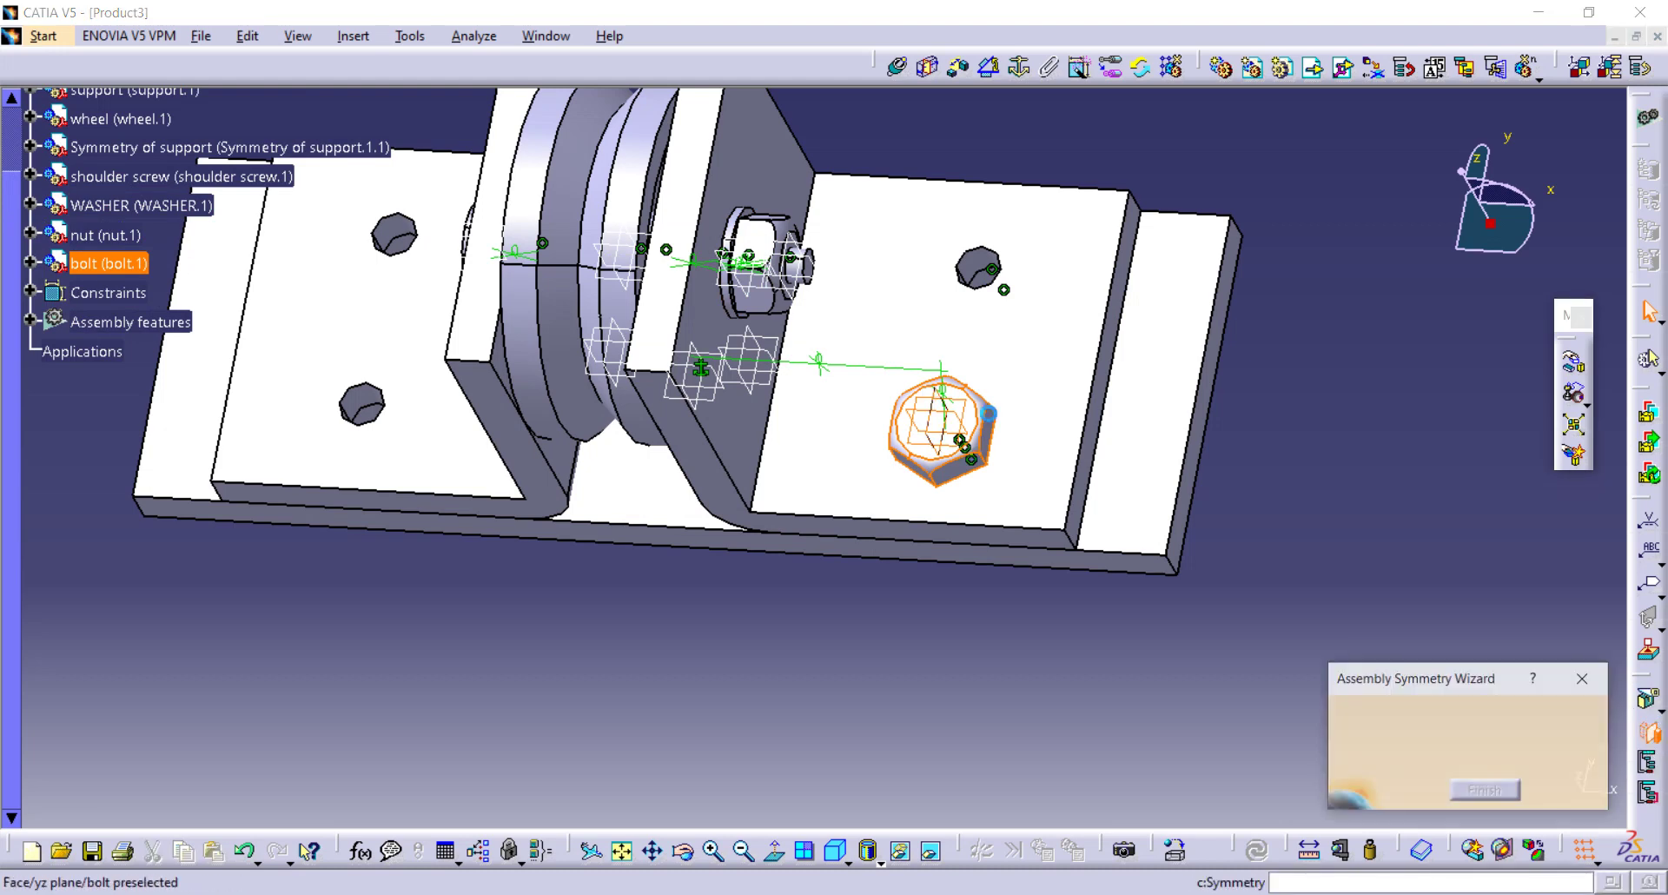
middle_drag(834, 486, 858, 519)
middle_drag(504, 377, 543, 405)
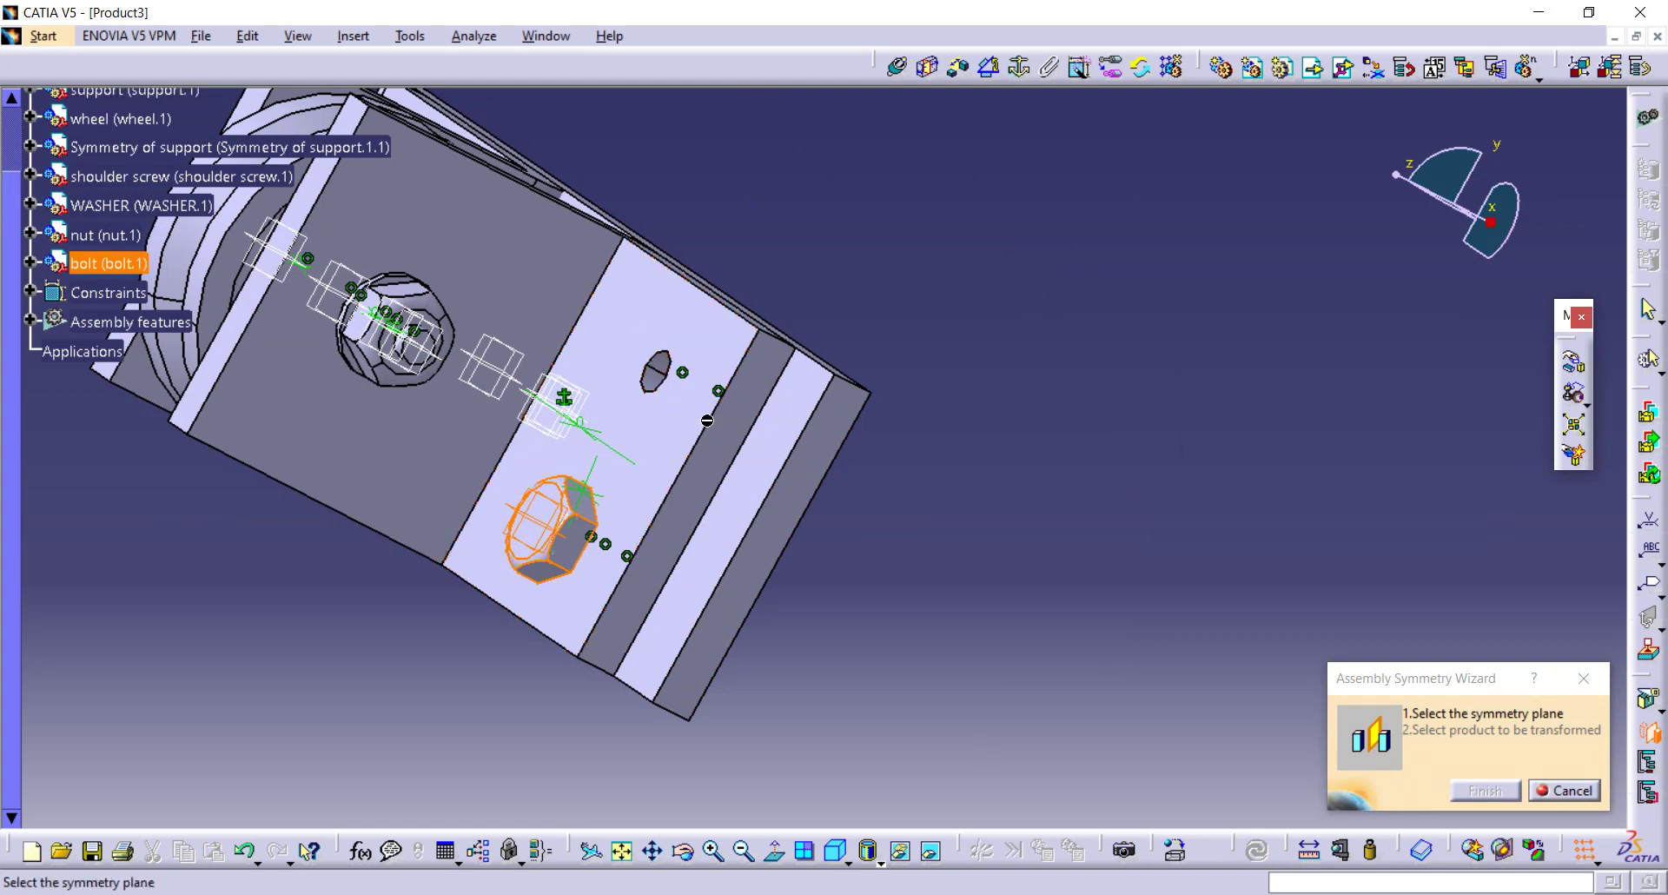
middle_drag(708, 421, 803, 455)
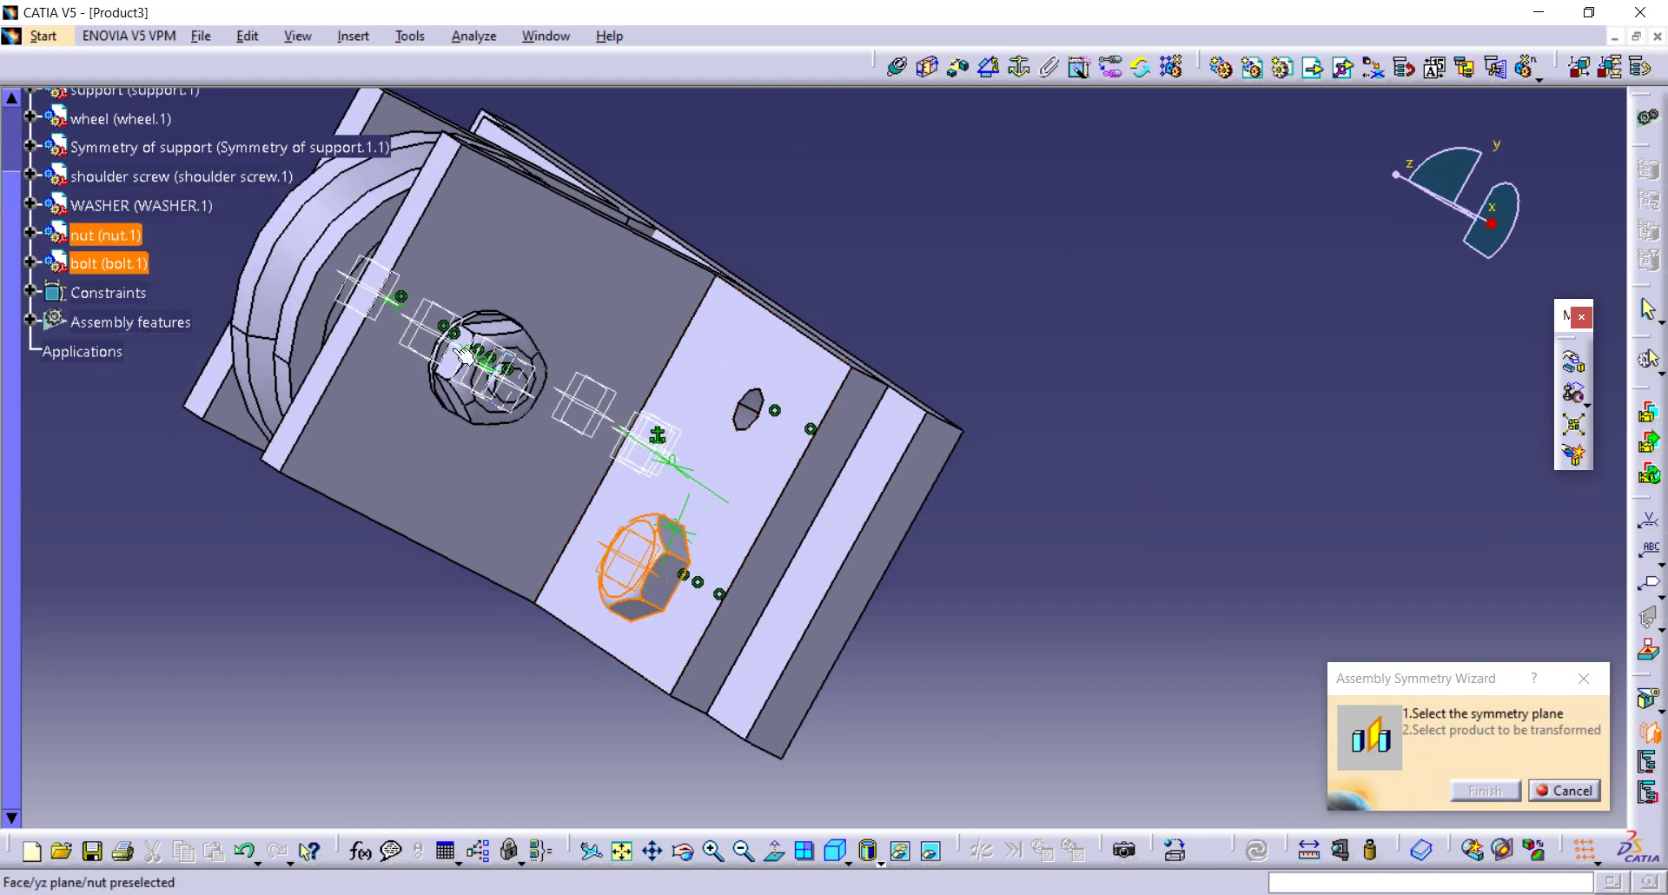
click(379, 298)
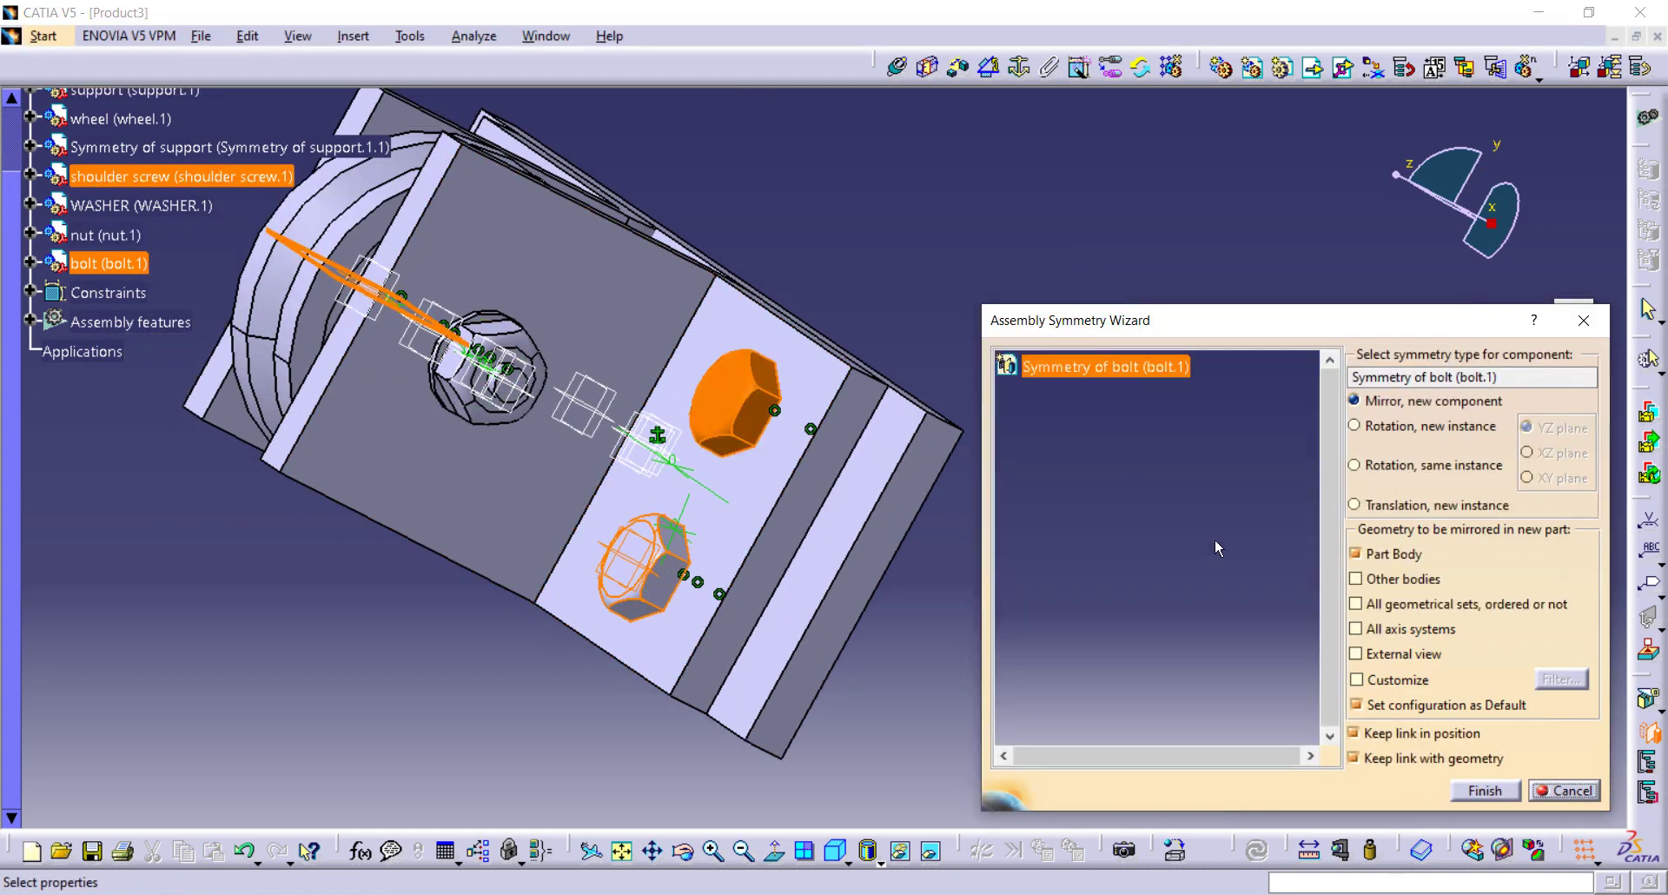
click(1485, 789)
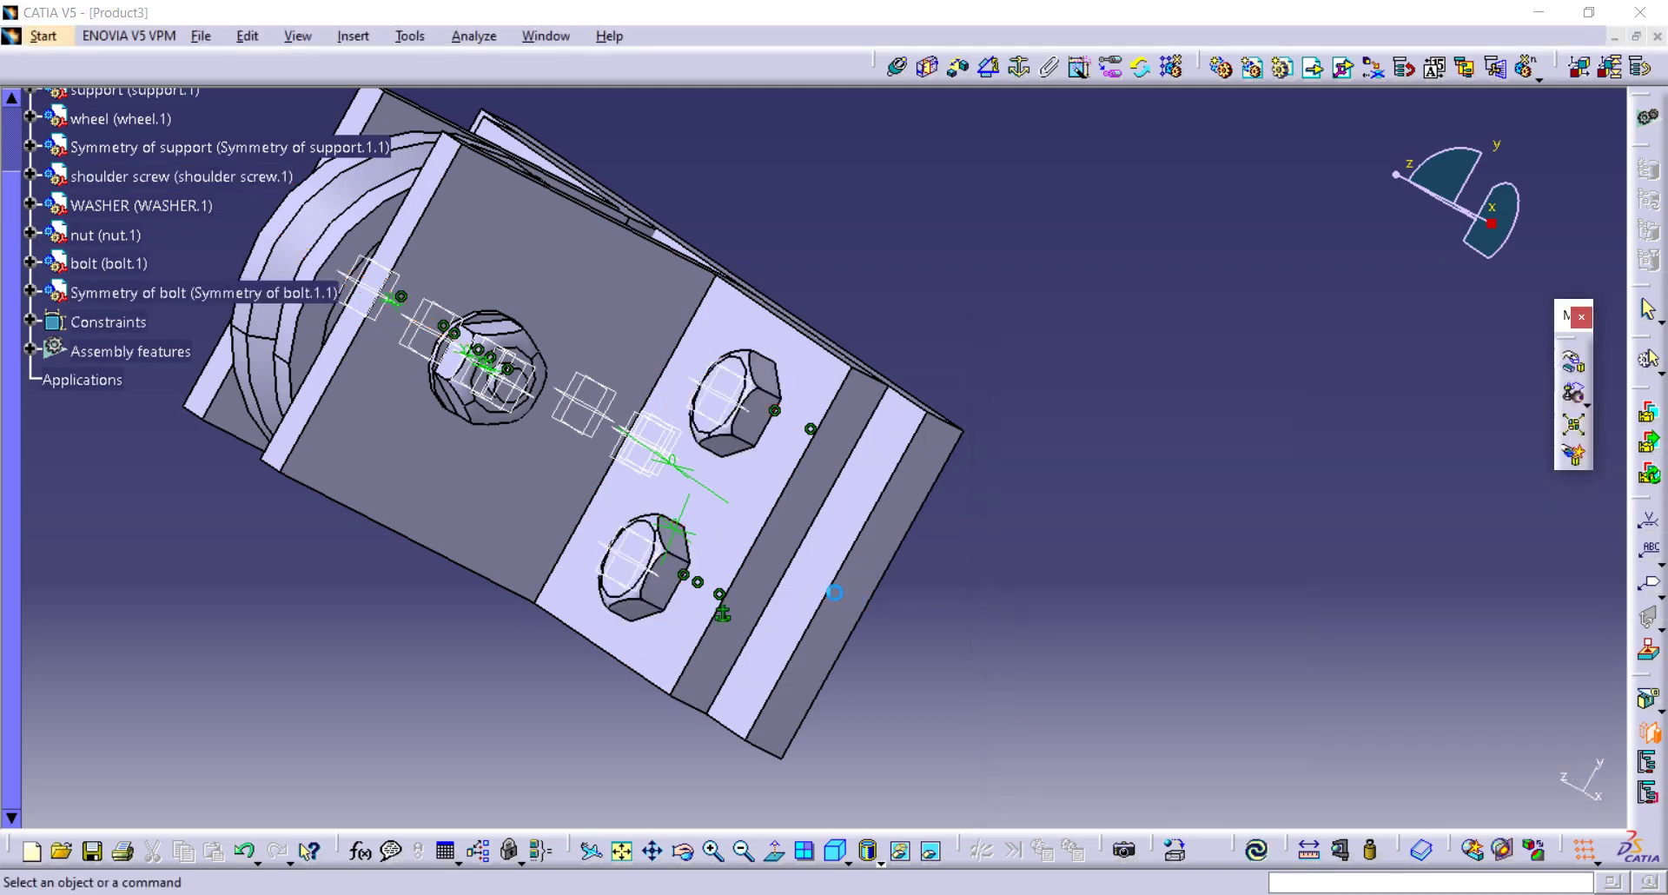
Step: Bring the other support into view and select the mirrored bolt for the next mirror
middle_drag(361, 596, 1147, 478)
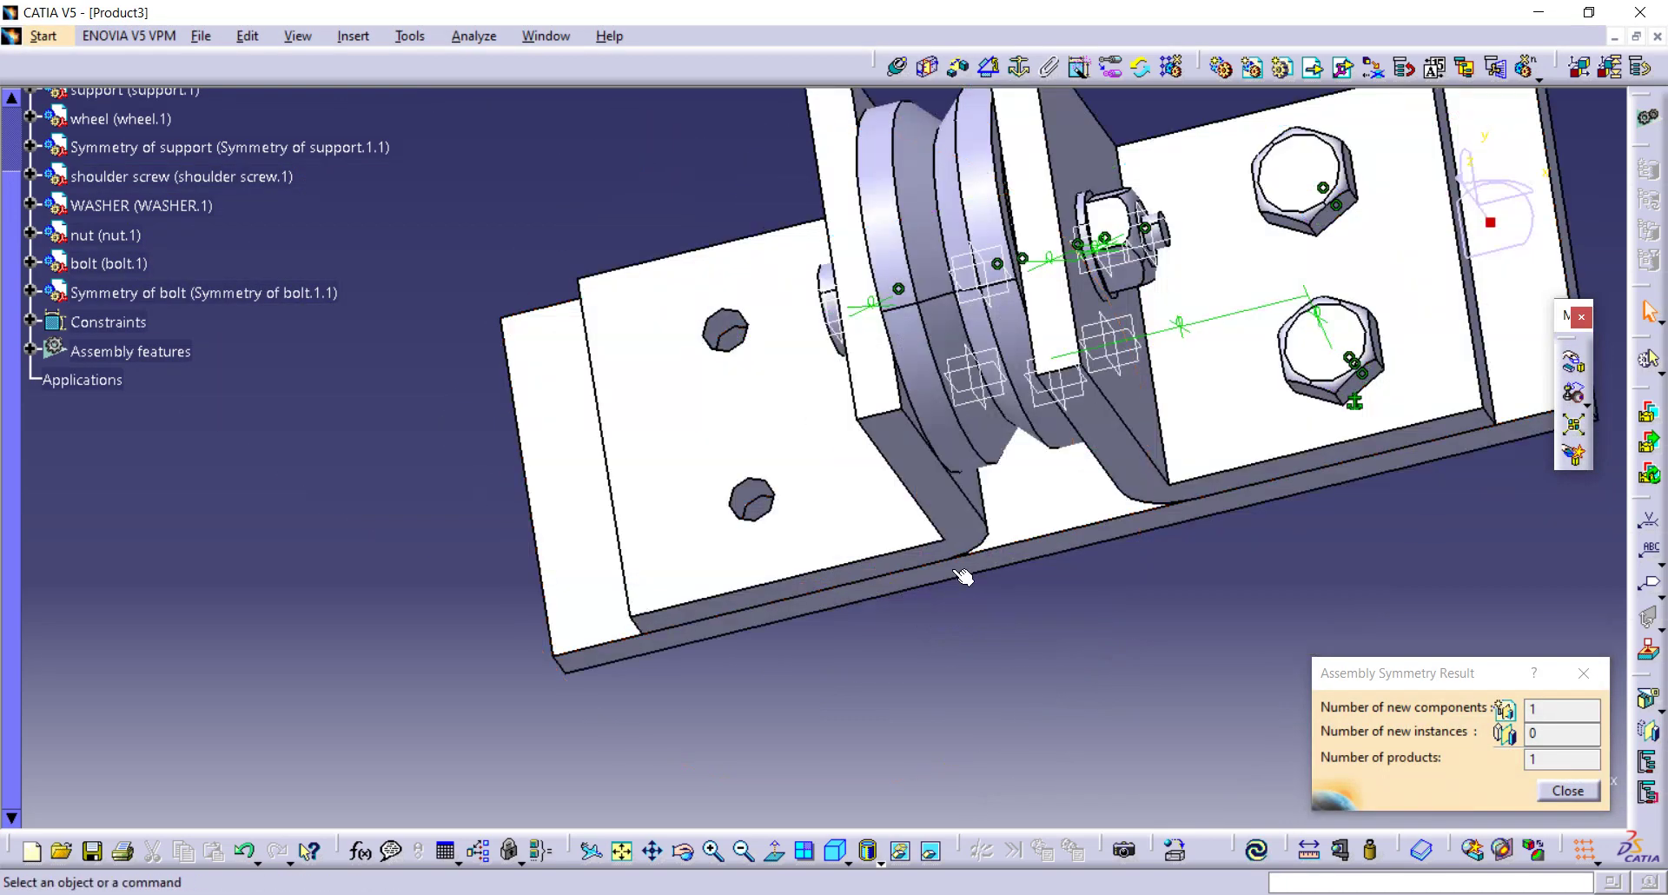
middle_drag(961, 577, 1055, 387)
middle_drag(1555, 517, 1477, 470)
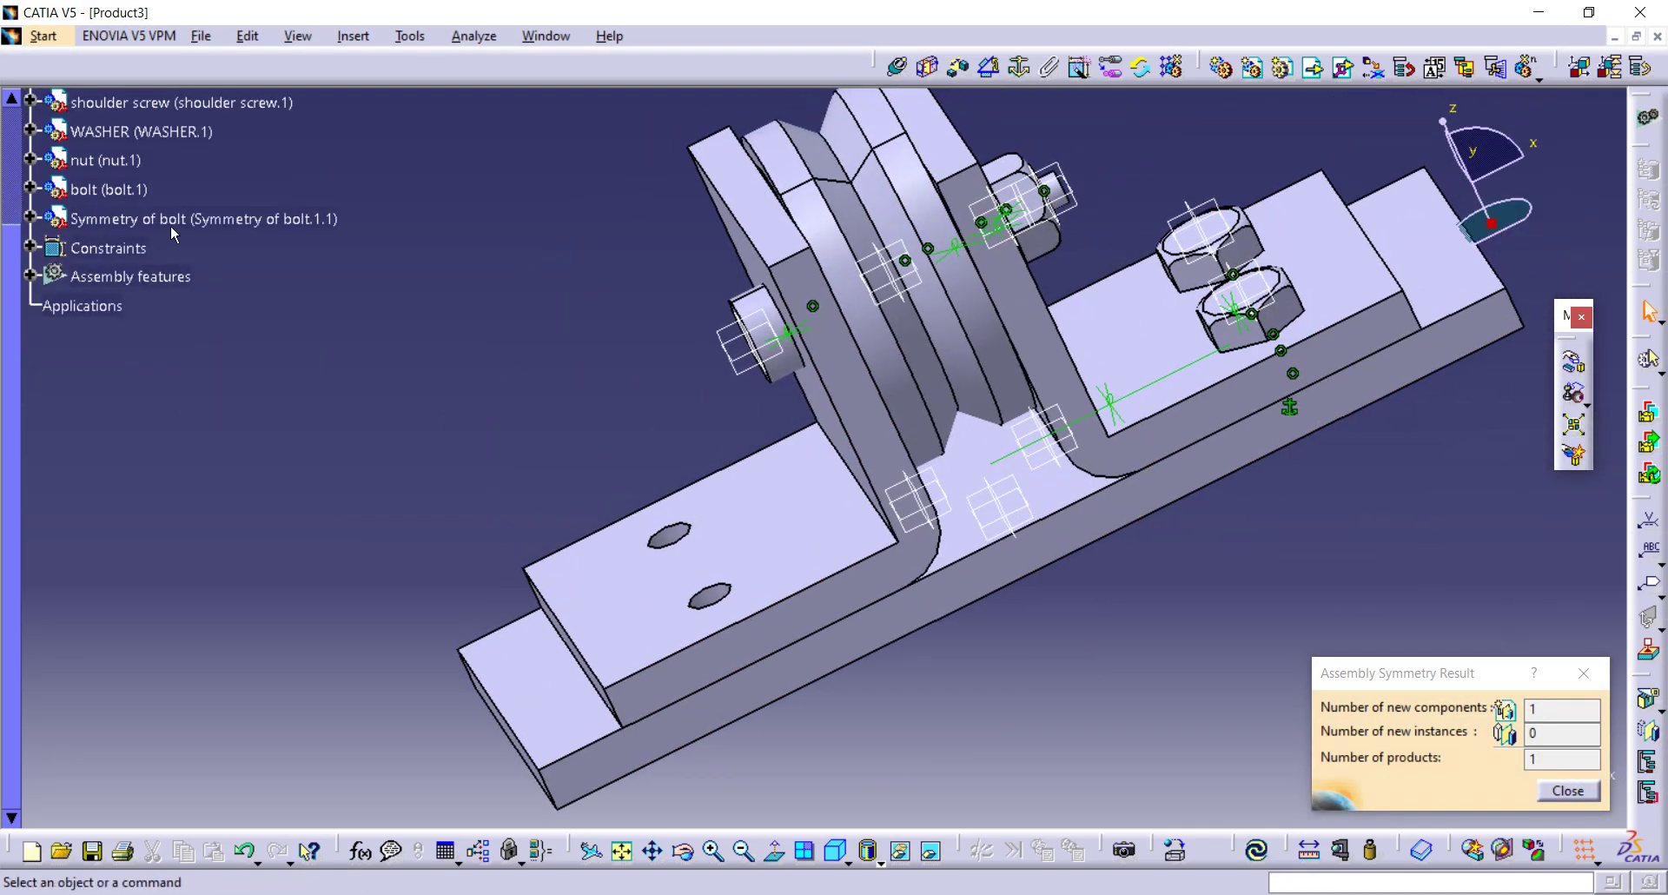
click(152, 218)
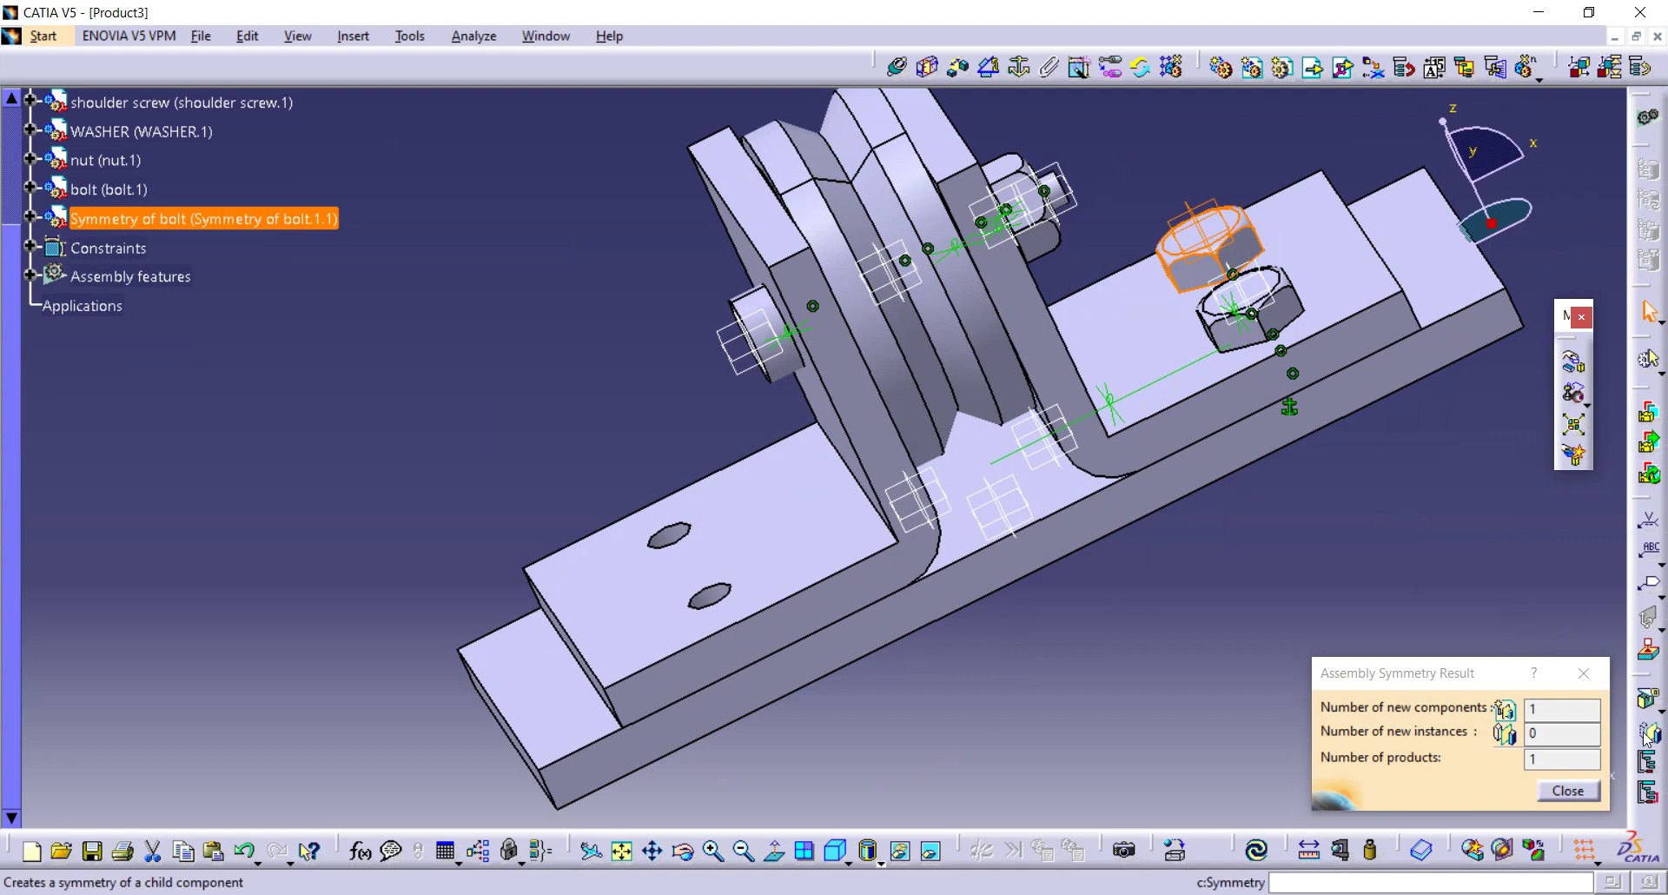
Step: Mirror the mirrored bolt and the original bolt across the wheel's zx plane, giving four bolts
click(904, 280)
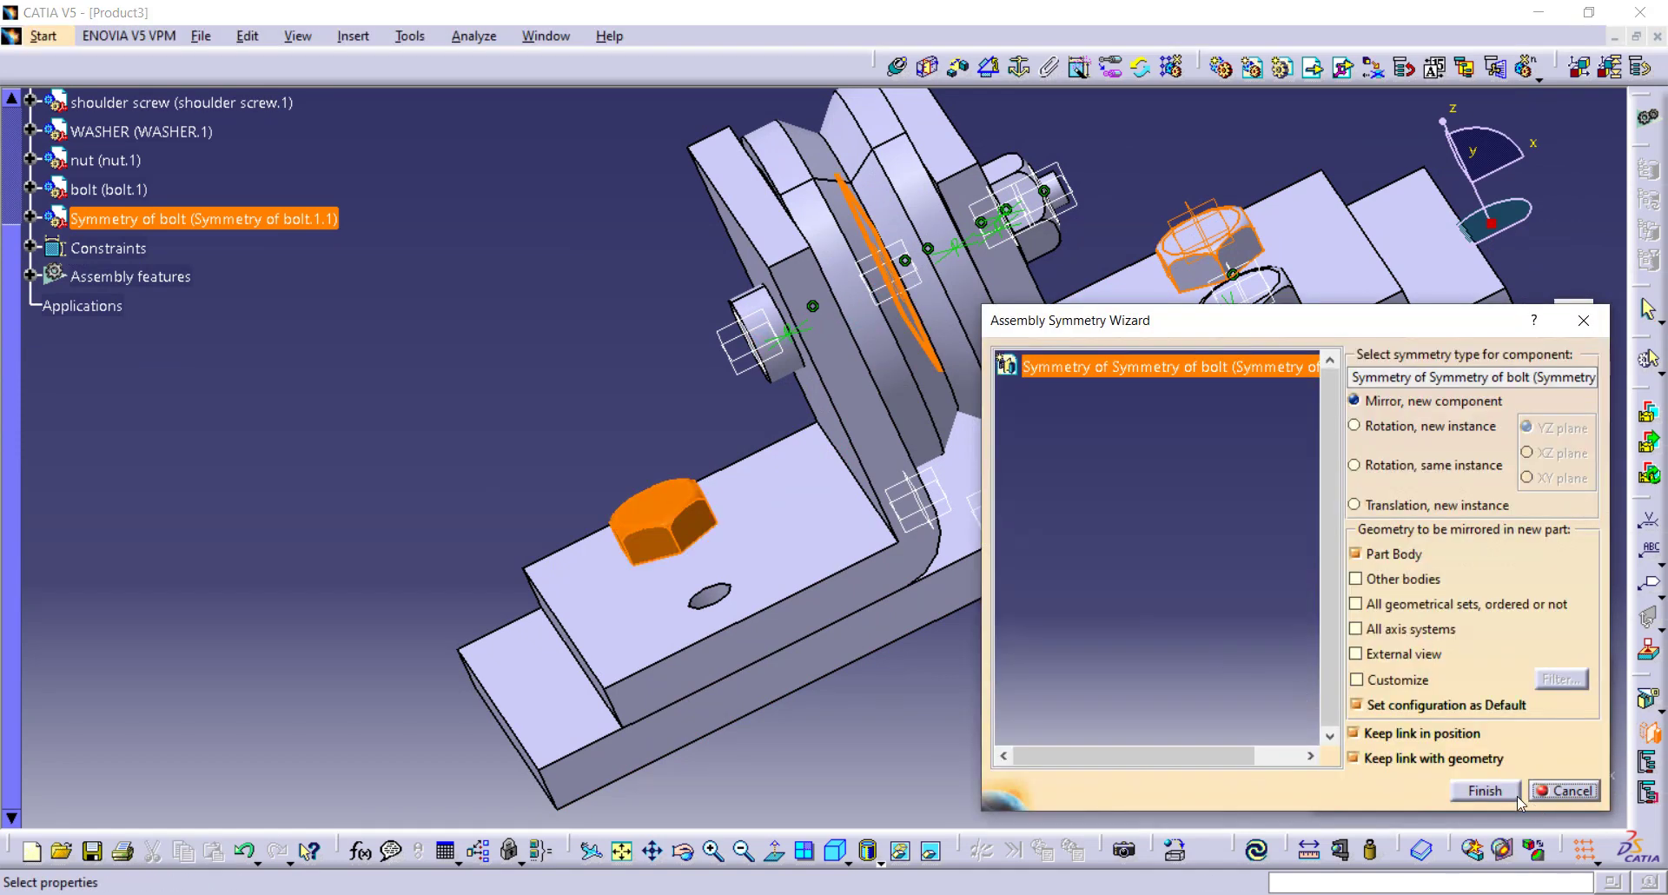
click(1486, 790)
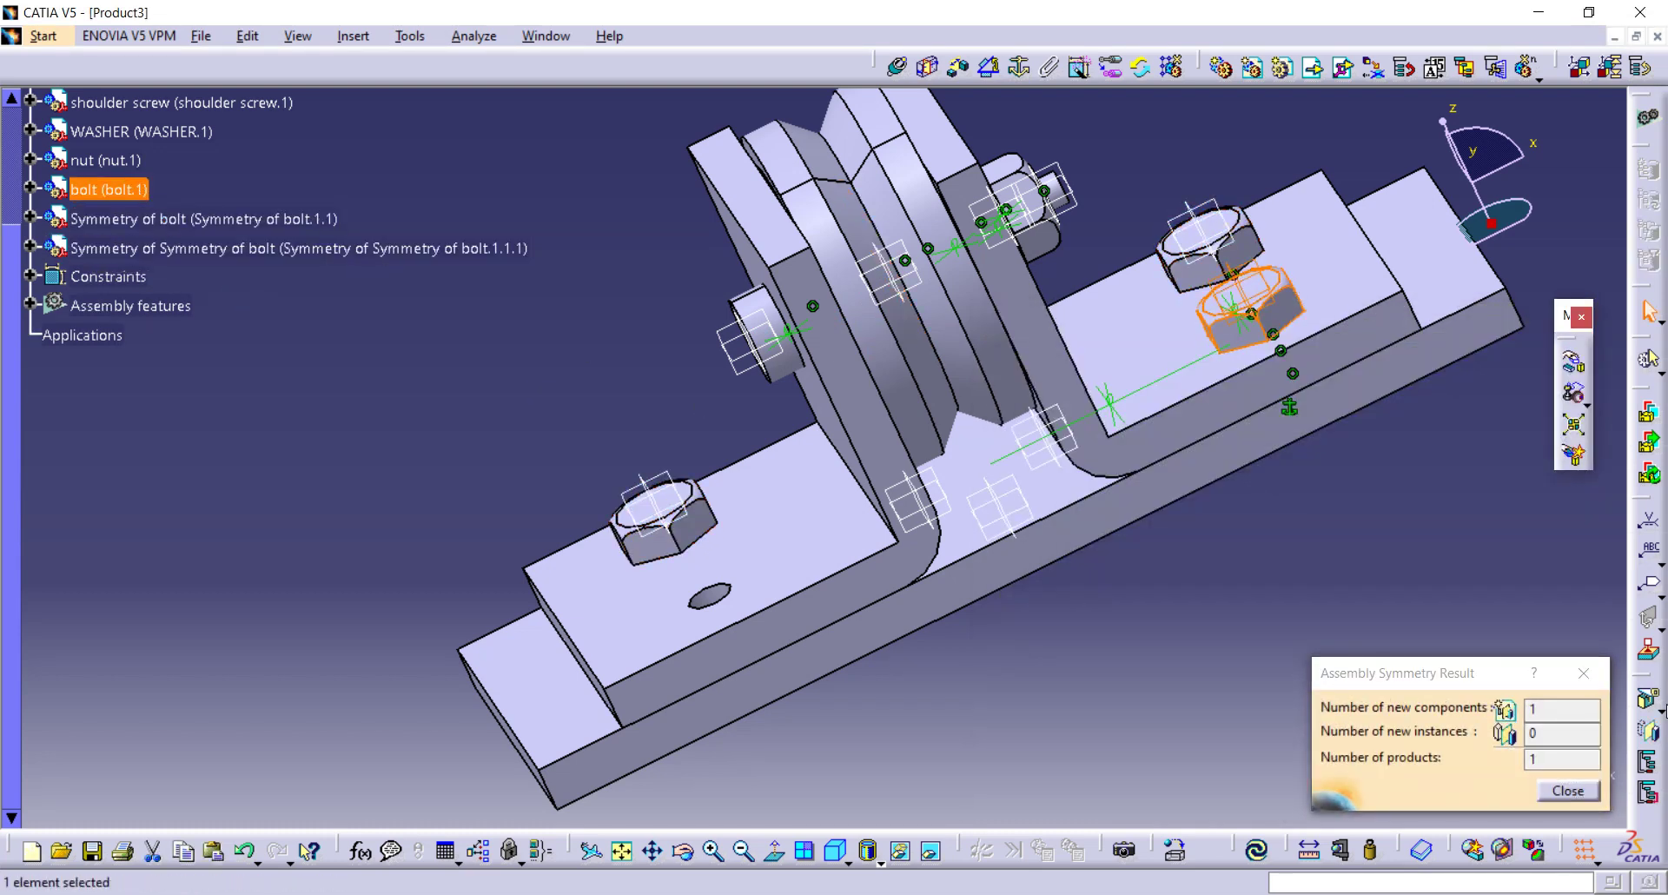
click(1645, 734)
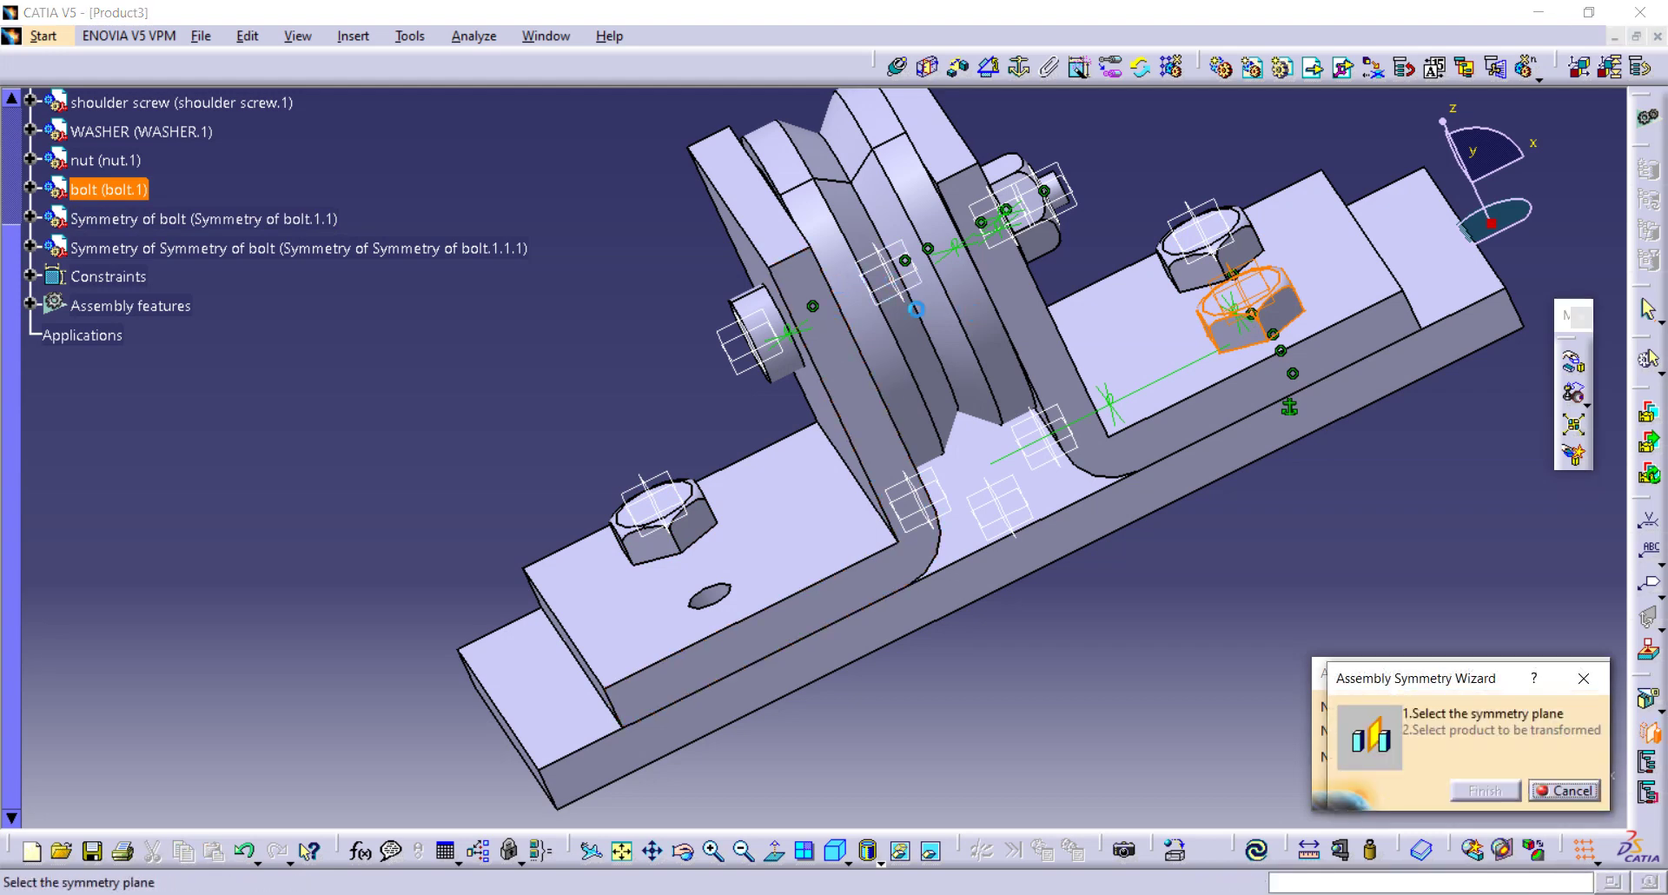
click(900, 282)
click(1249, 306)
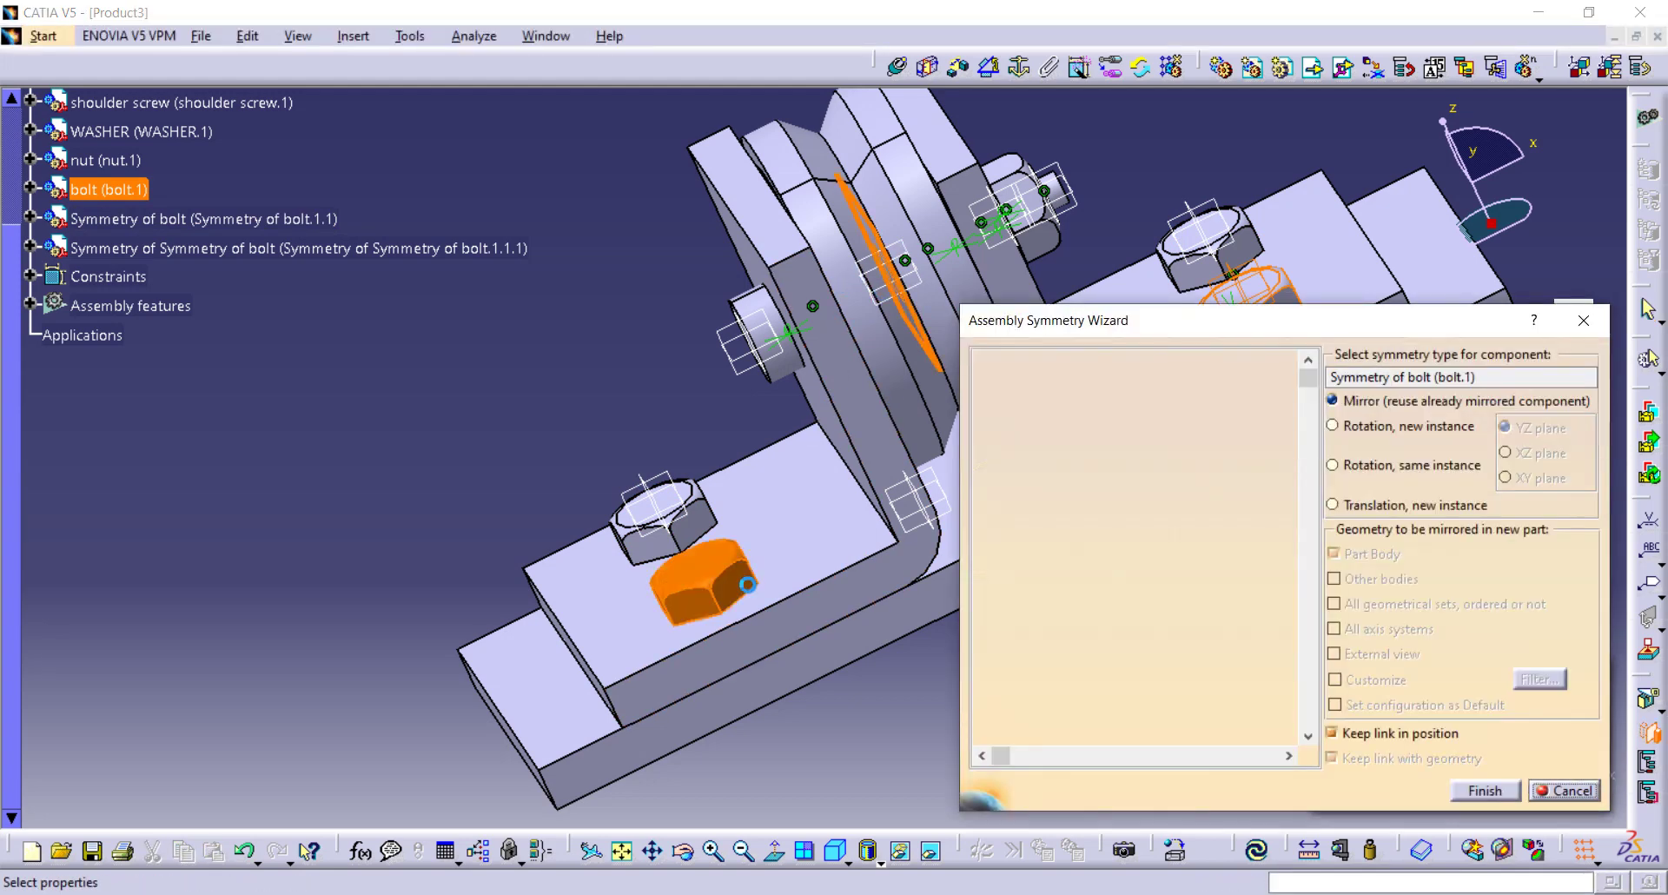
click(1485, 791)
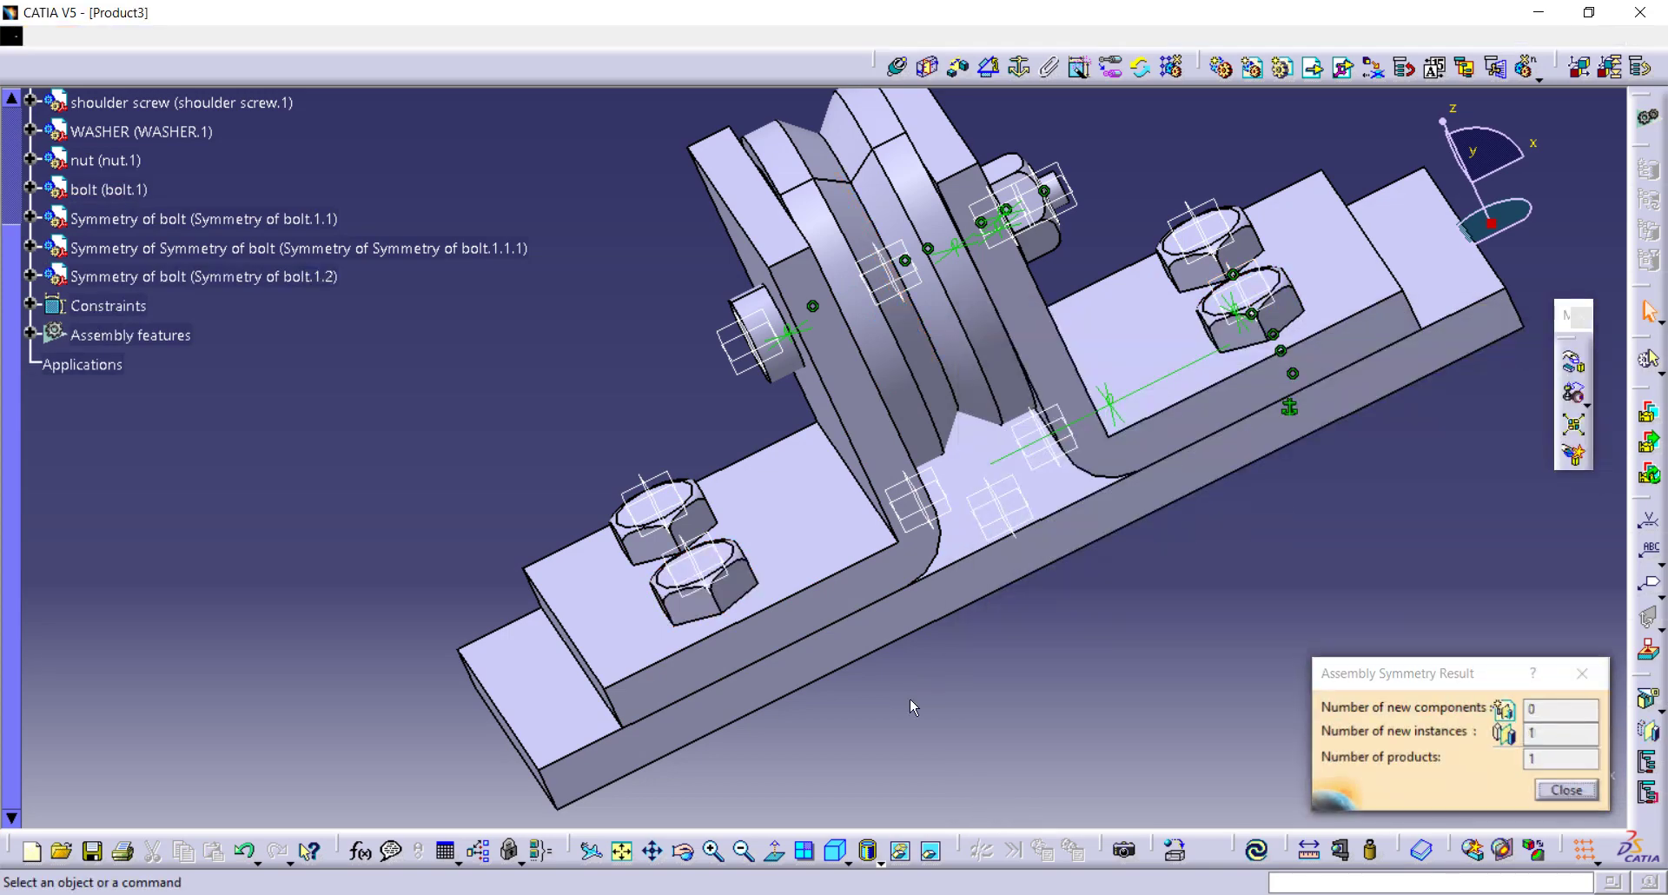
middle_drag(747, 521, 1312, 584)
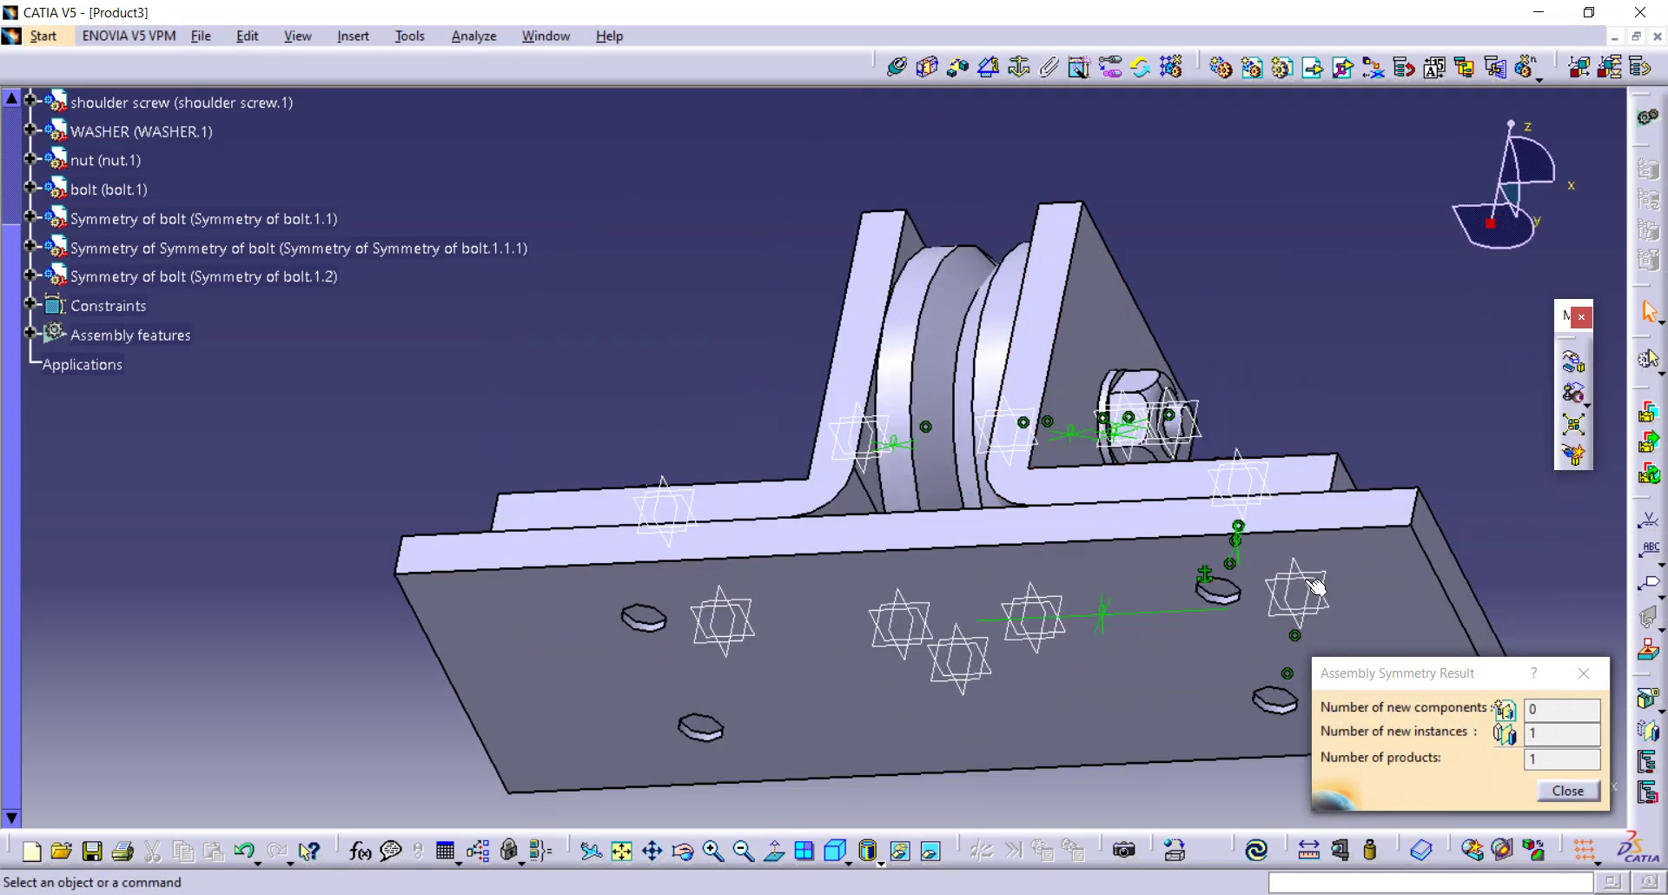
middle_drag(809, 377, 1148, 462)
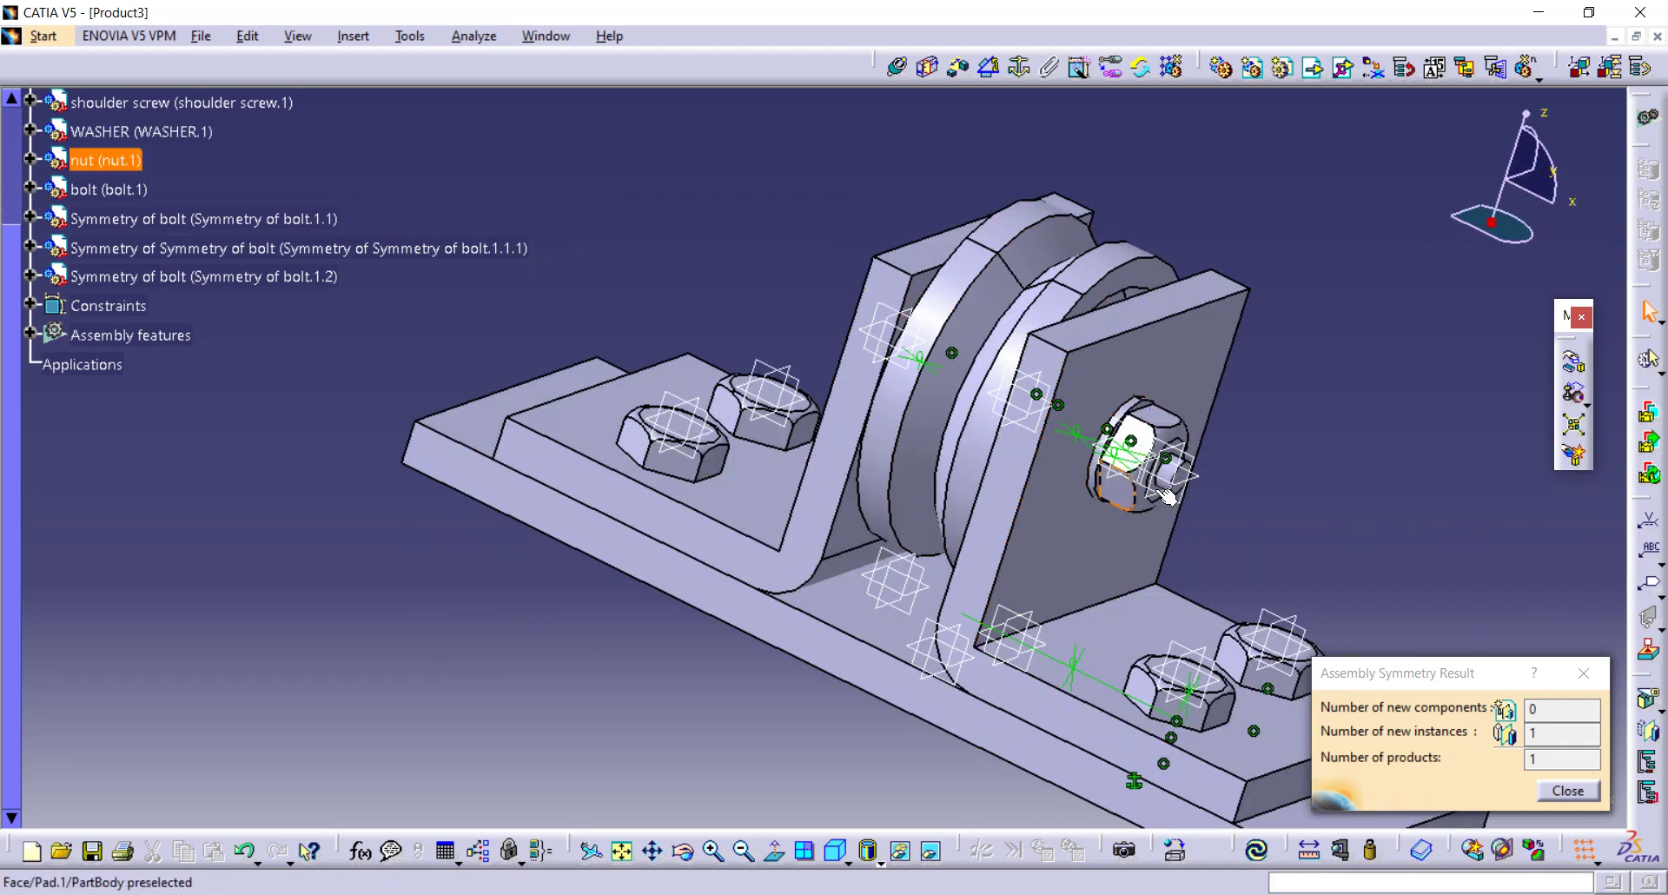
middle_drag(947, 413, 963, 466)
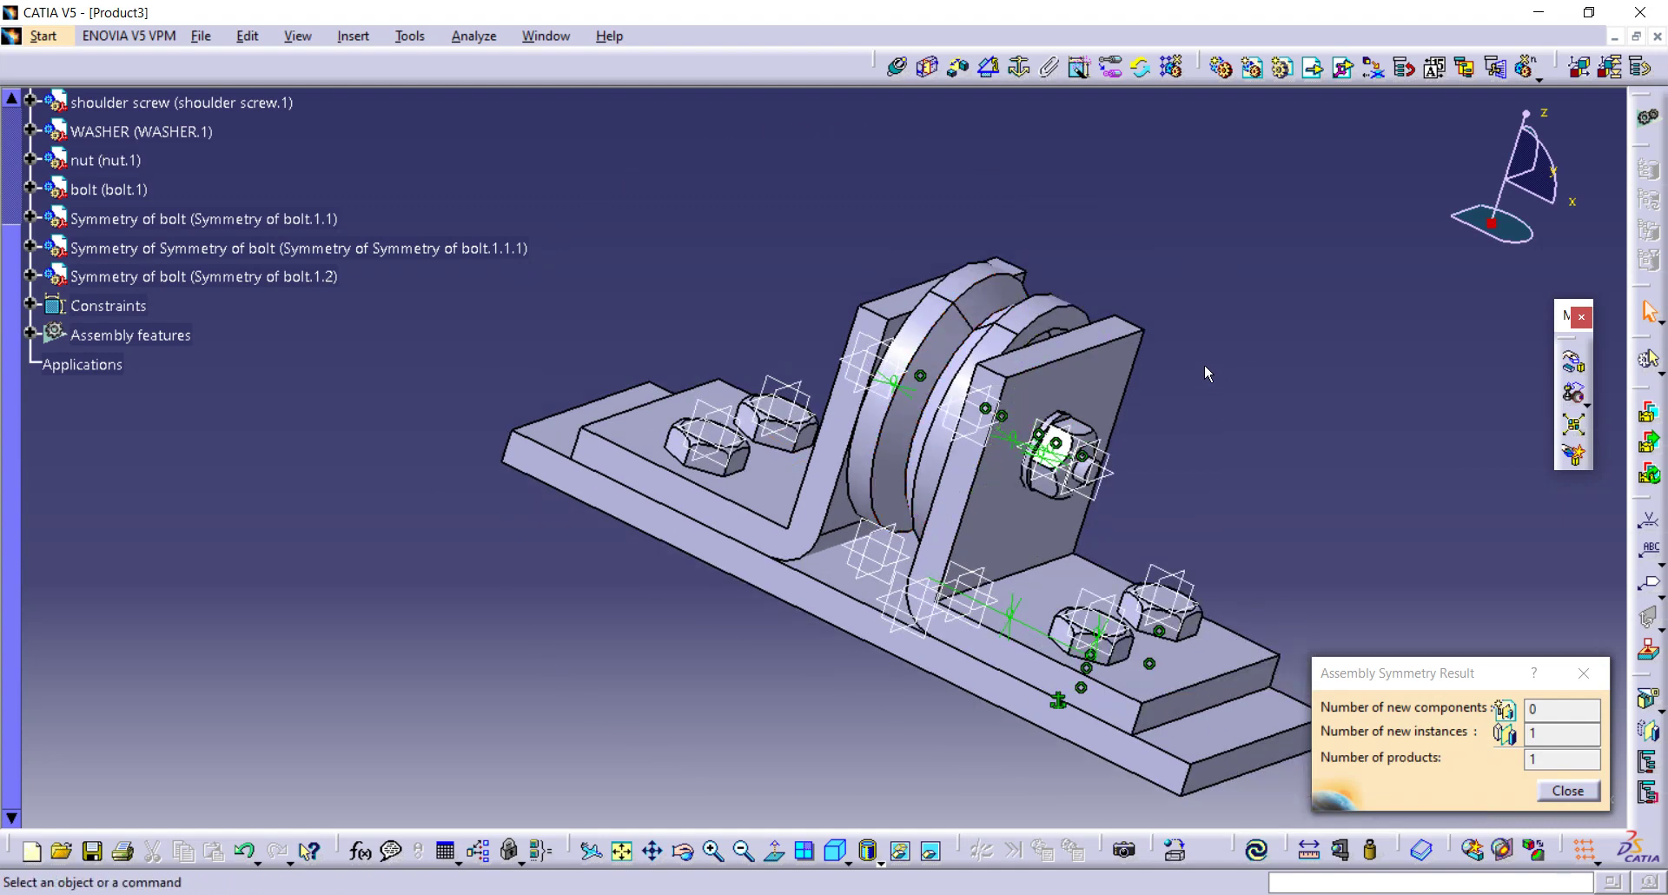